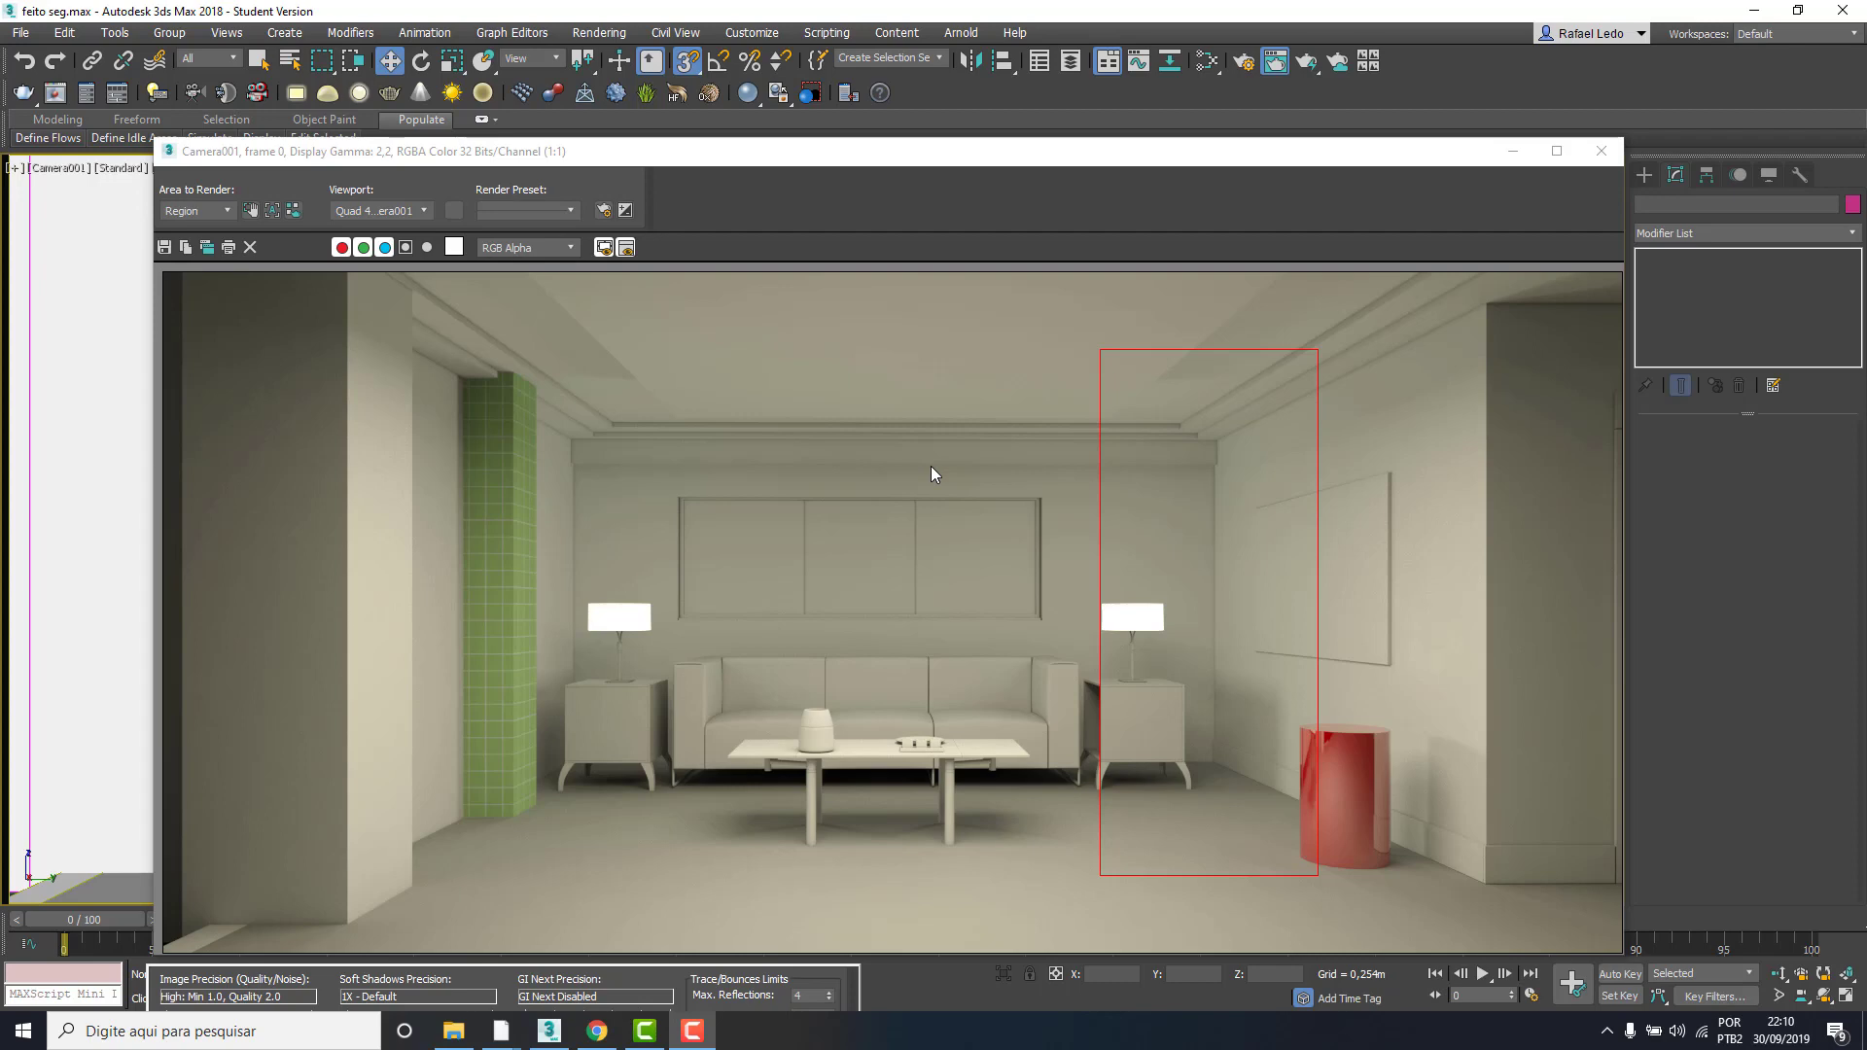
- Turn off snapping and hide every object except the room's dark side wall beside the red cylinder
{"action": "left_click", "coordinate": [1600, 151]}
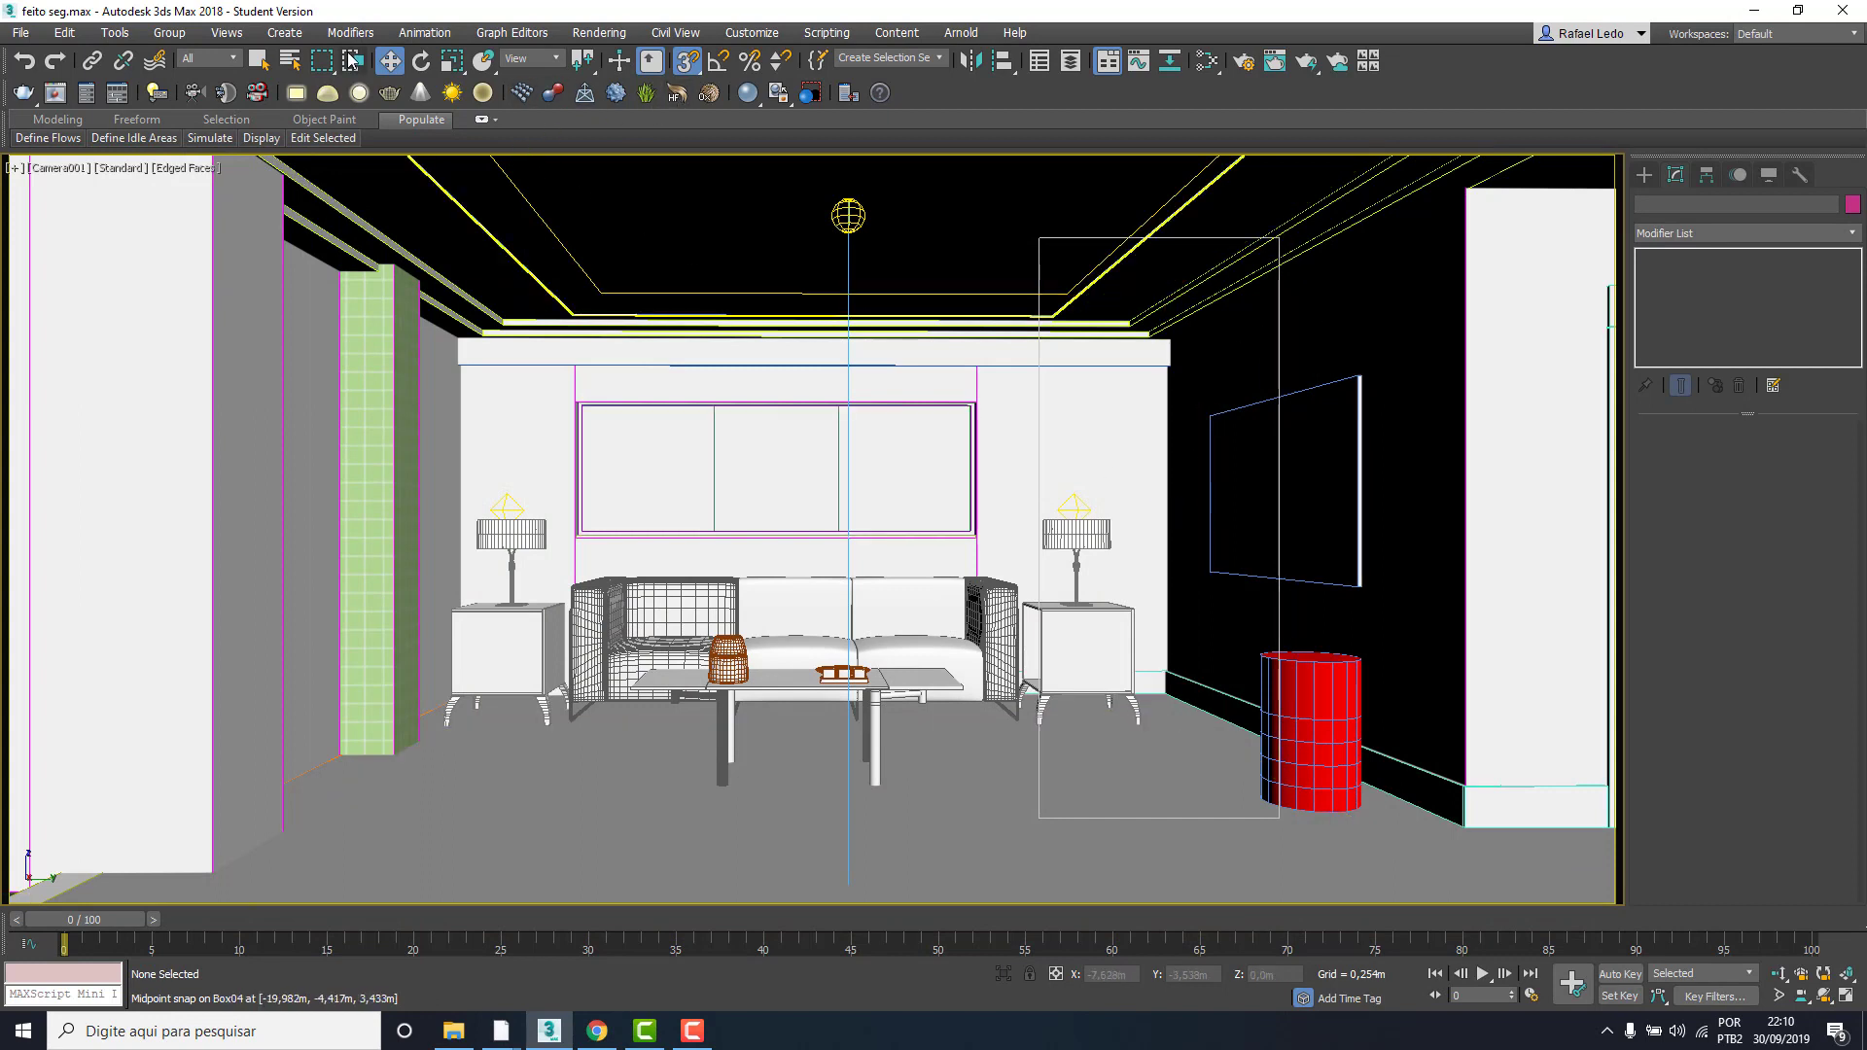
{"action": "left_click", "coordinate": [686, 62]}
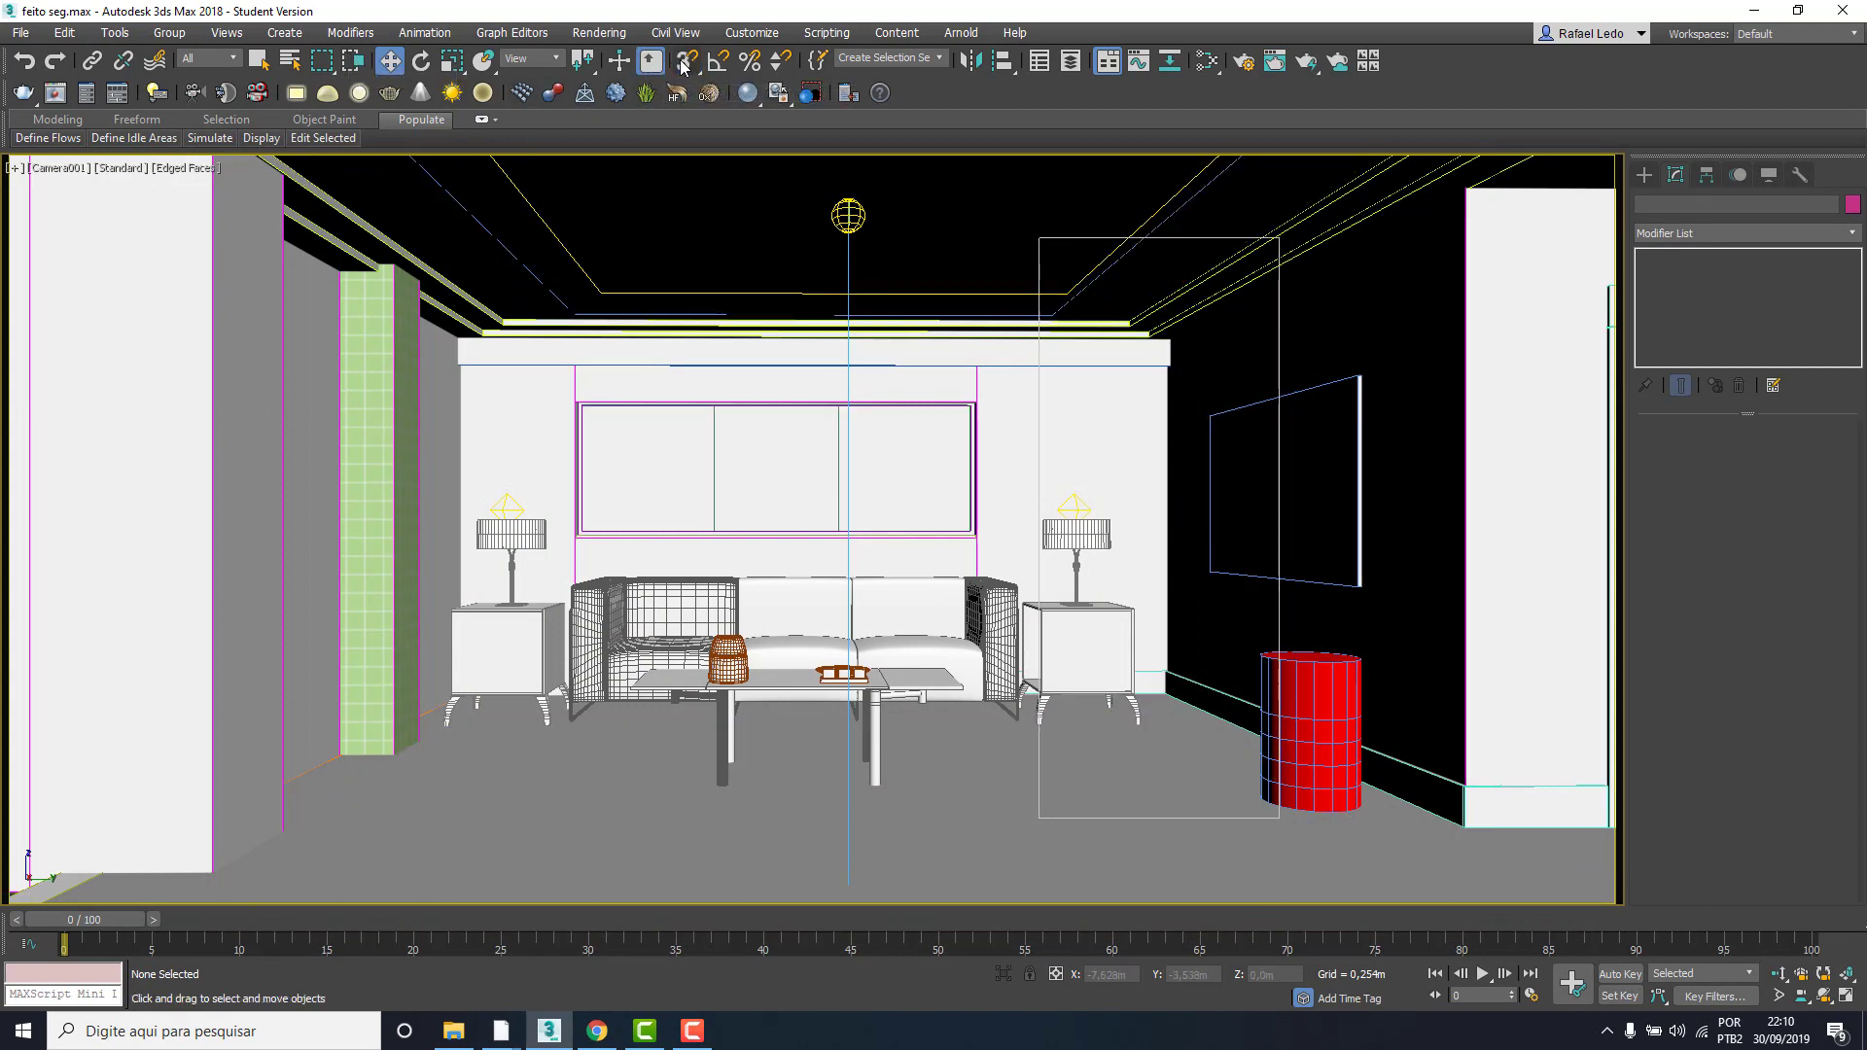
{"action": "left_click", "coordinate": [1400, 379]}
{"action": "right_click", "coordinate": [1401, 378]}
{"action": "left_click", "coordinate": [1427, 293]}
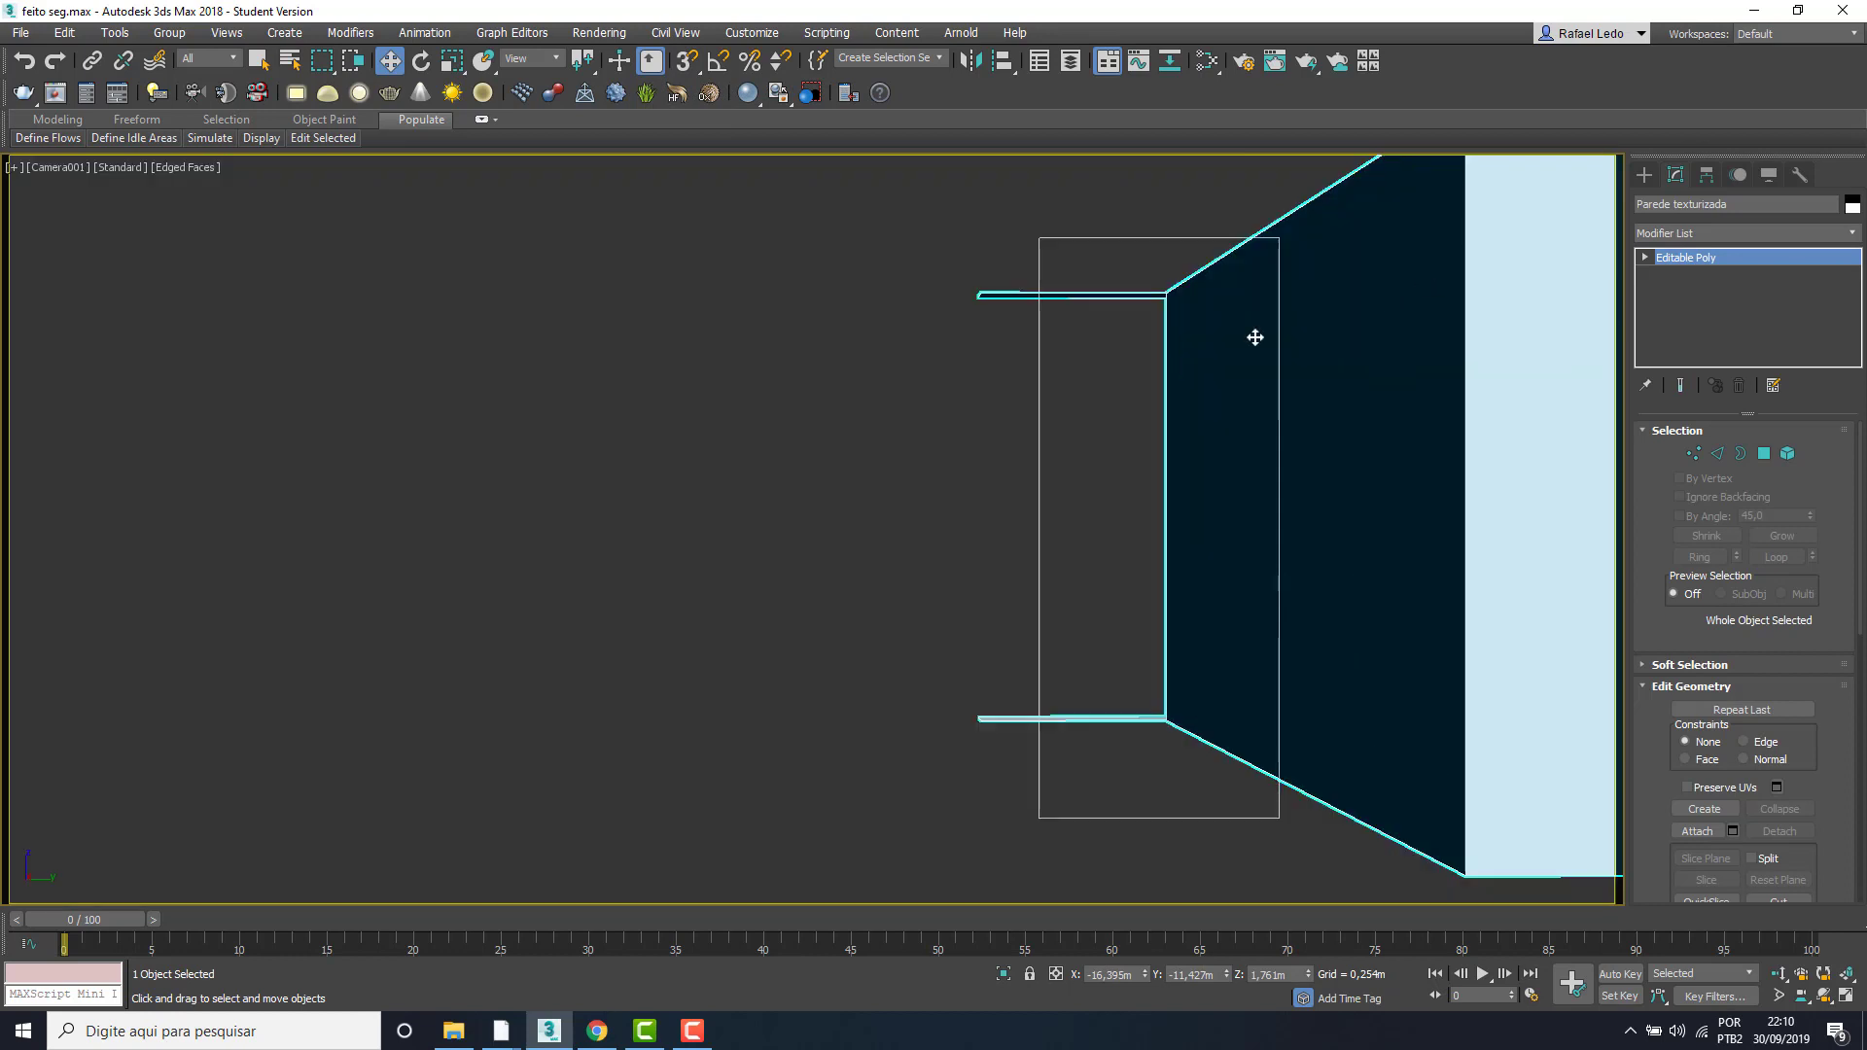
- Convert the side wall to an Editable Poly
{"action": "left_click", "coordinate": [892, 486]}
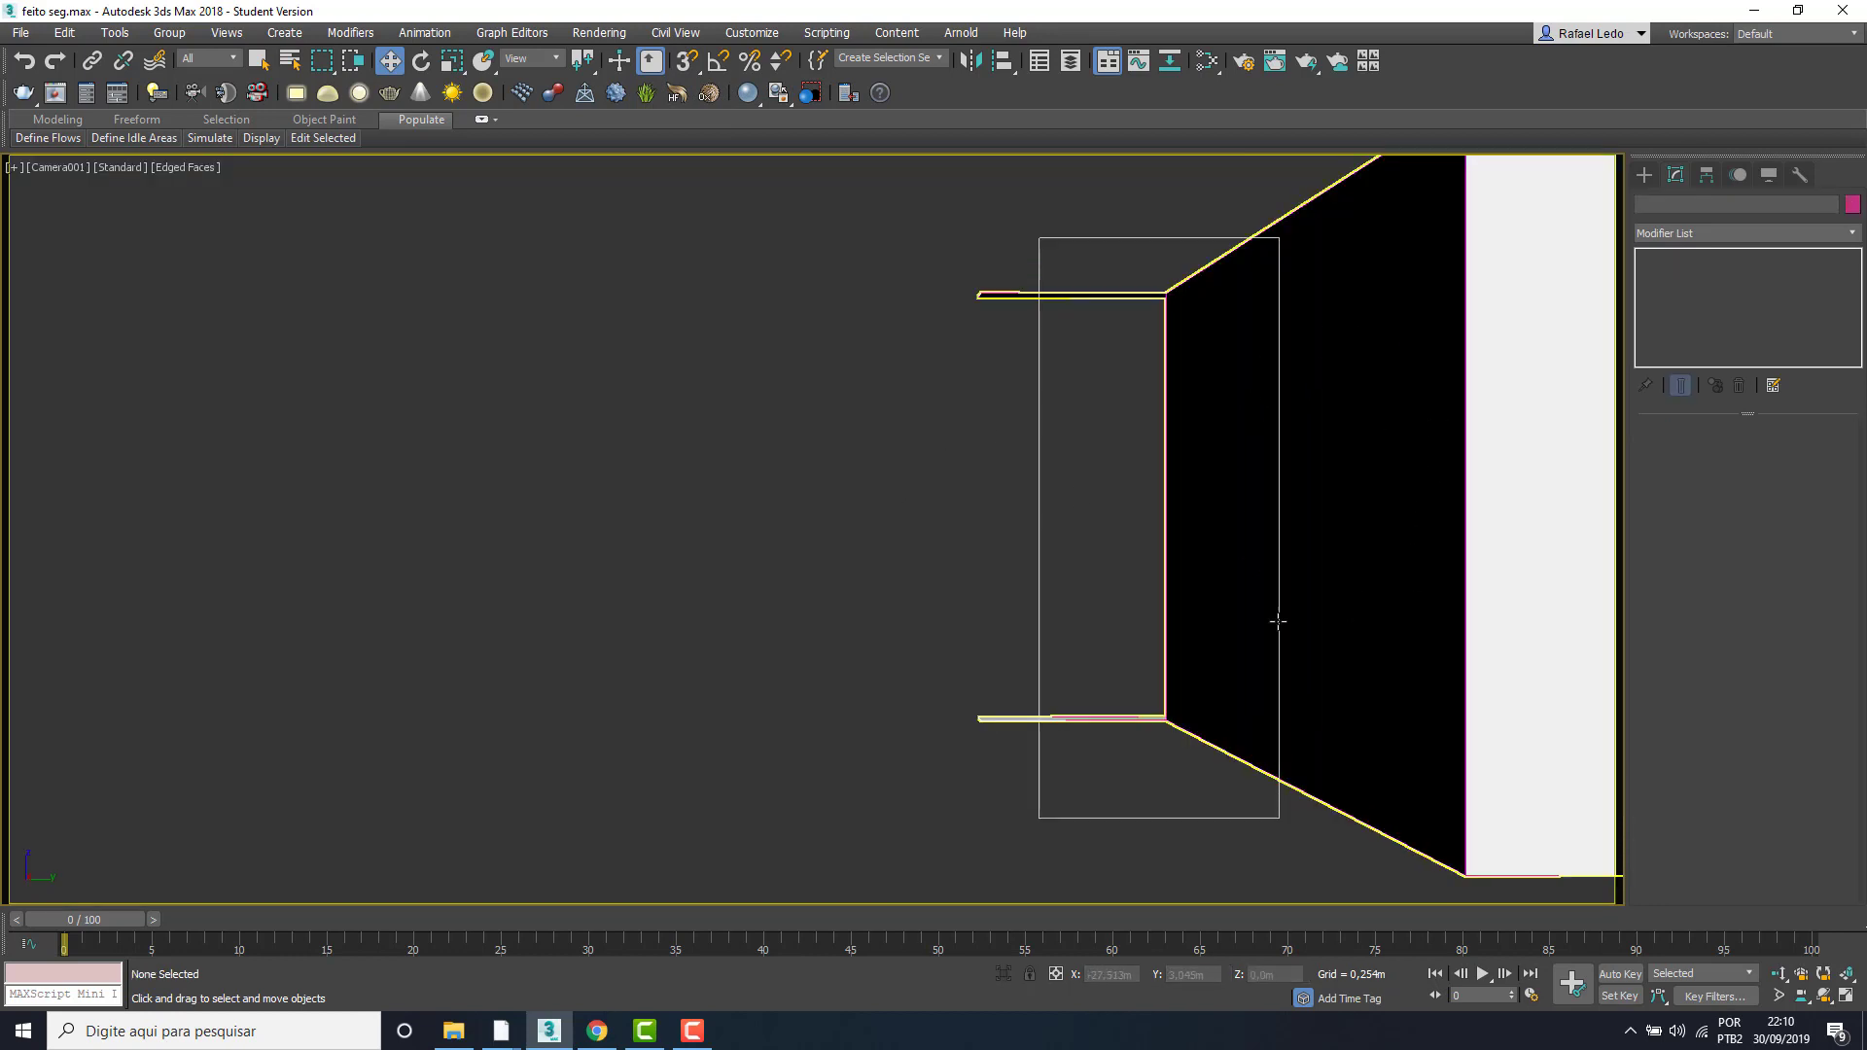
{"action": "left_click", "coordinate": [1226, 459]}
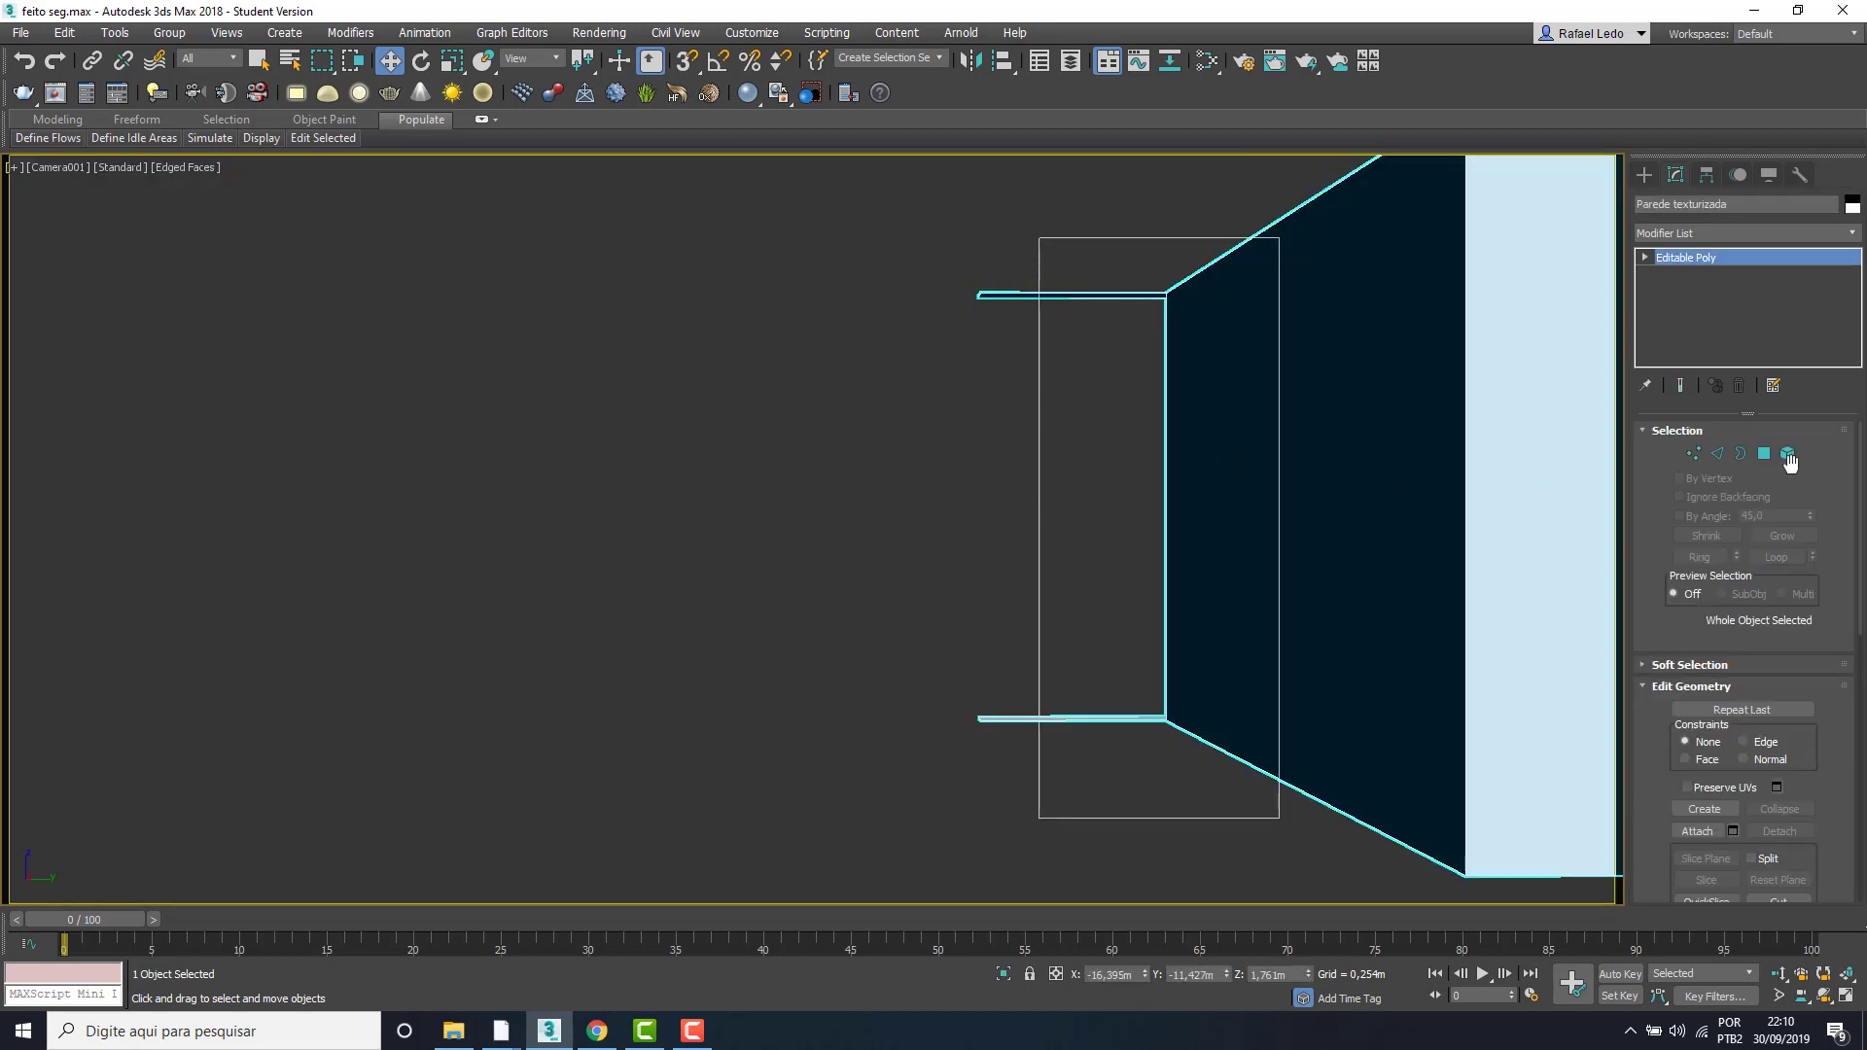
{"action": "right_click", "coordinate": [1279, 455]}
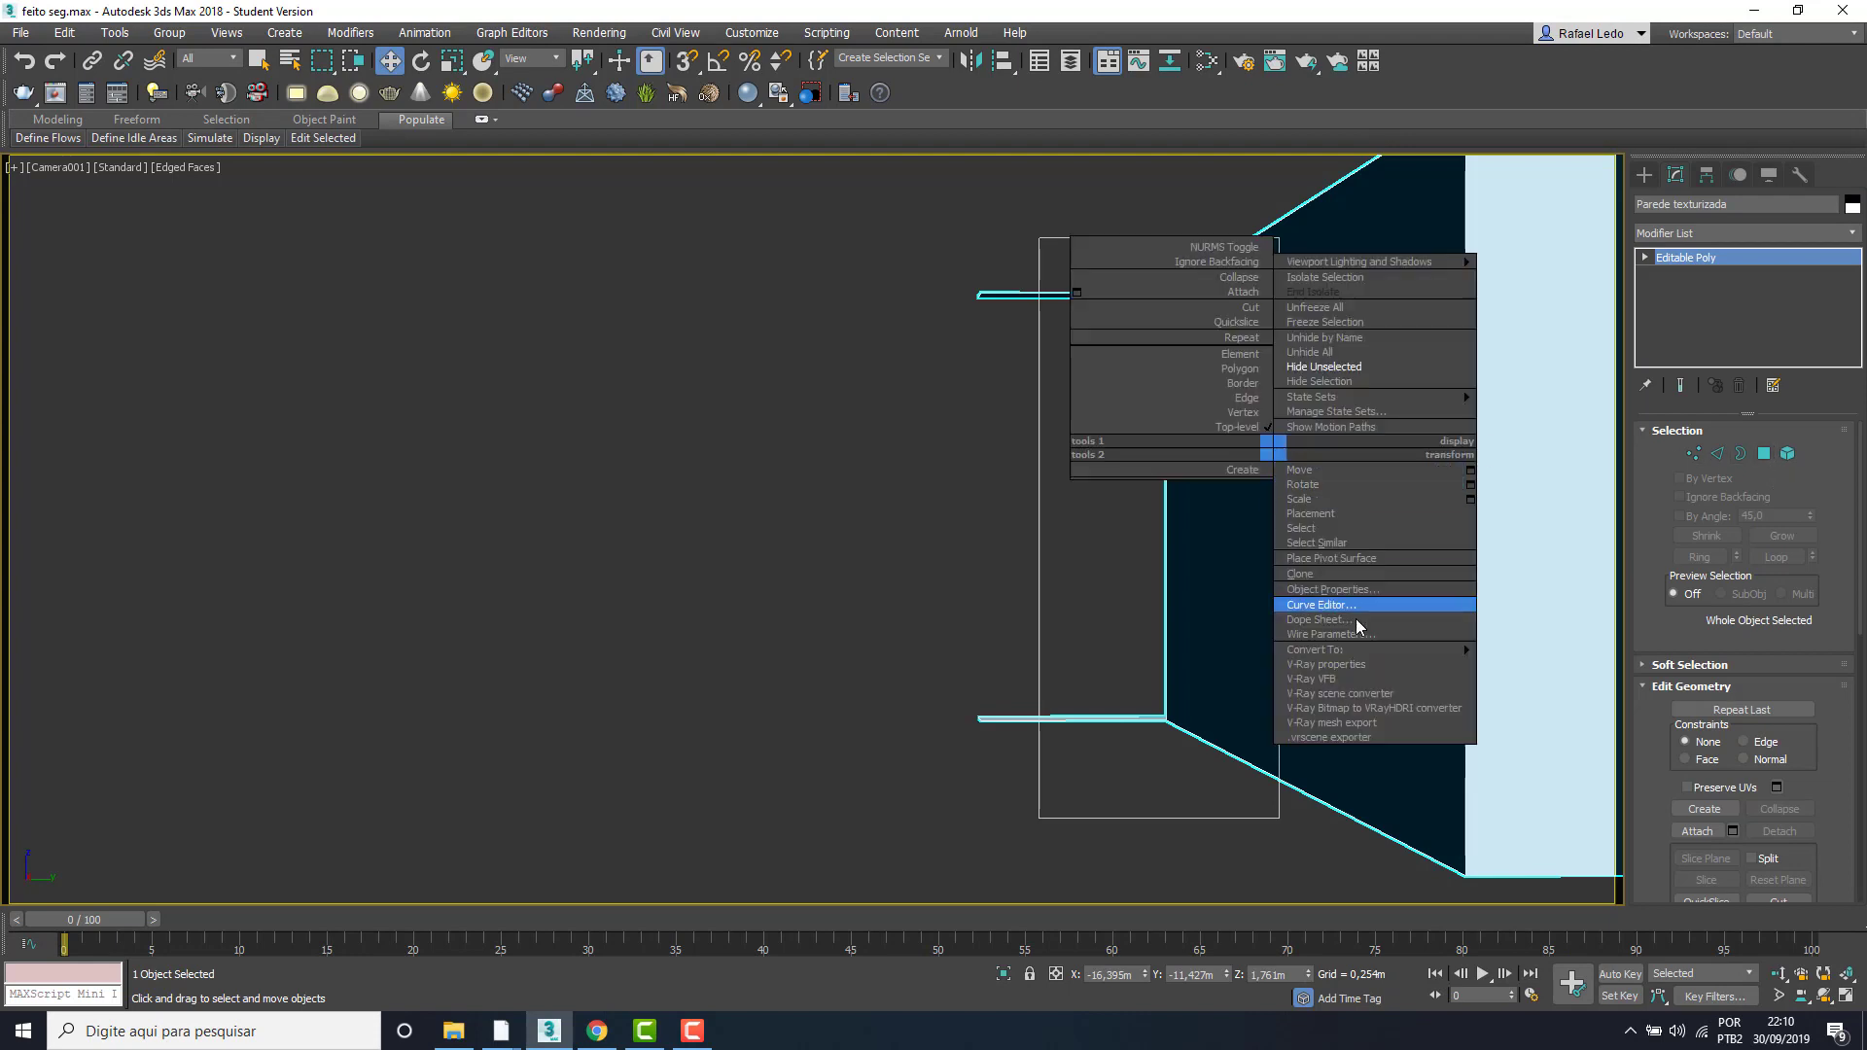
{"action": "mouse_move", "coordinate": [1425, 652]}
{"action": "left_click", "coordinate": [1520, 666]}
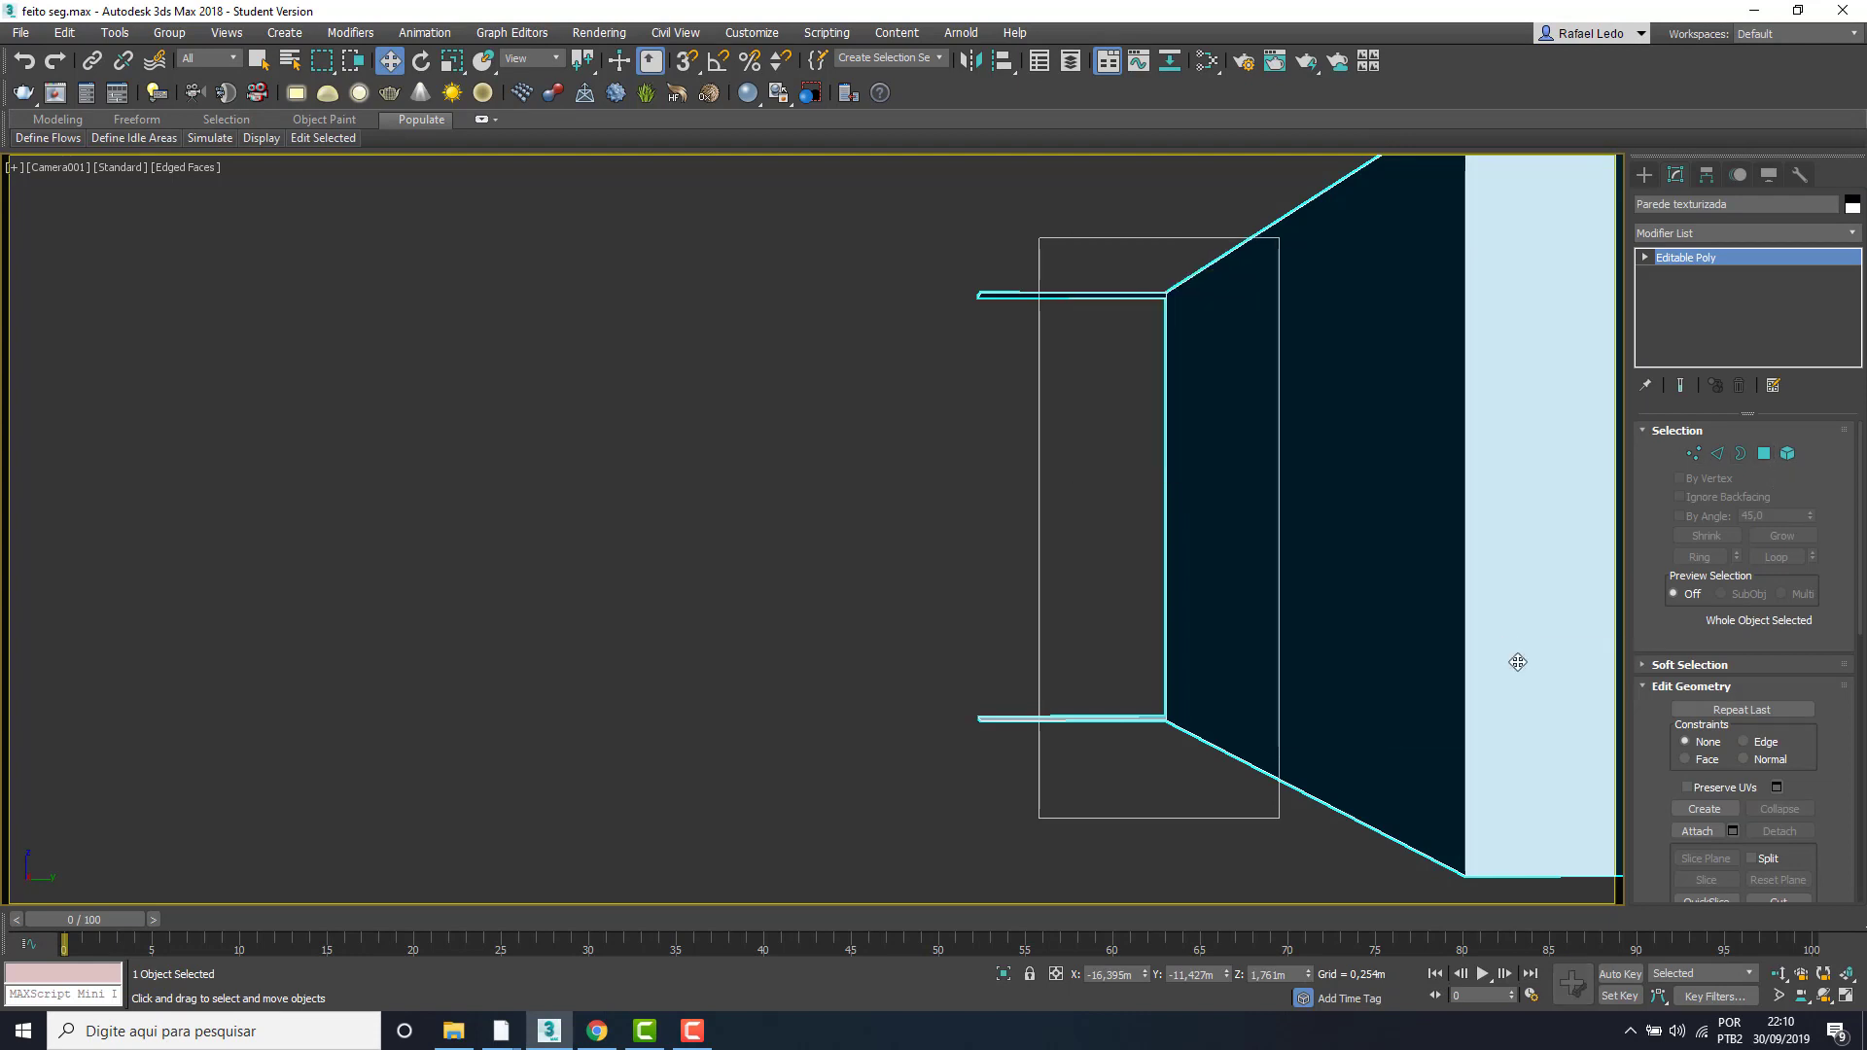
- Detach the wall's large inner polygon as a separate object named "Parede texturizada"
{"action": "left_click", "coordinate": [1765, 454]}
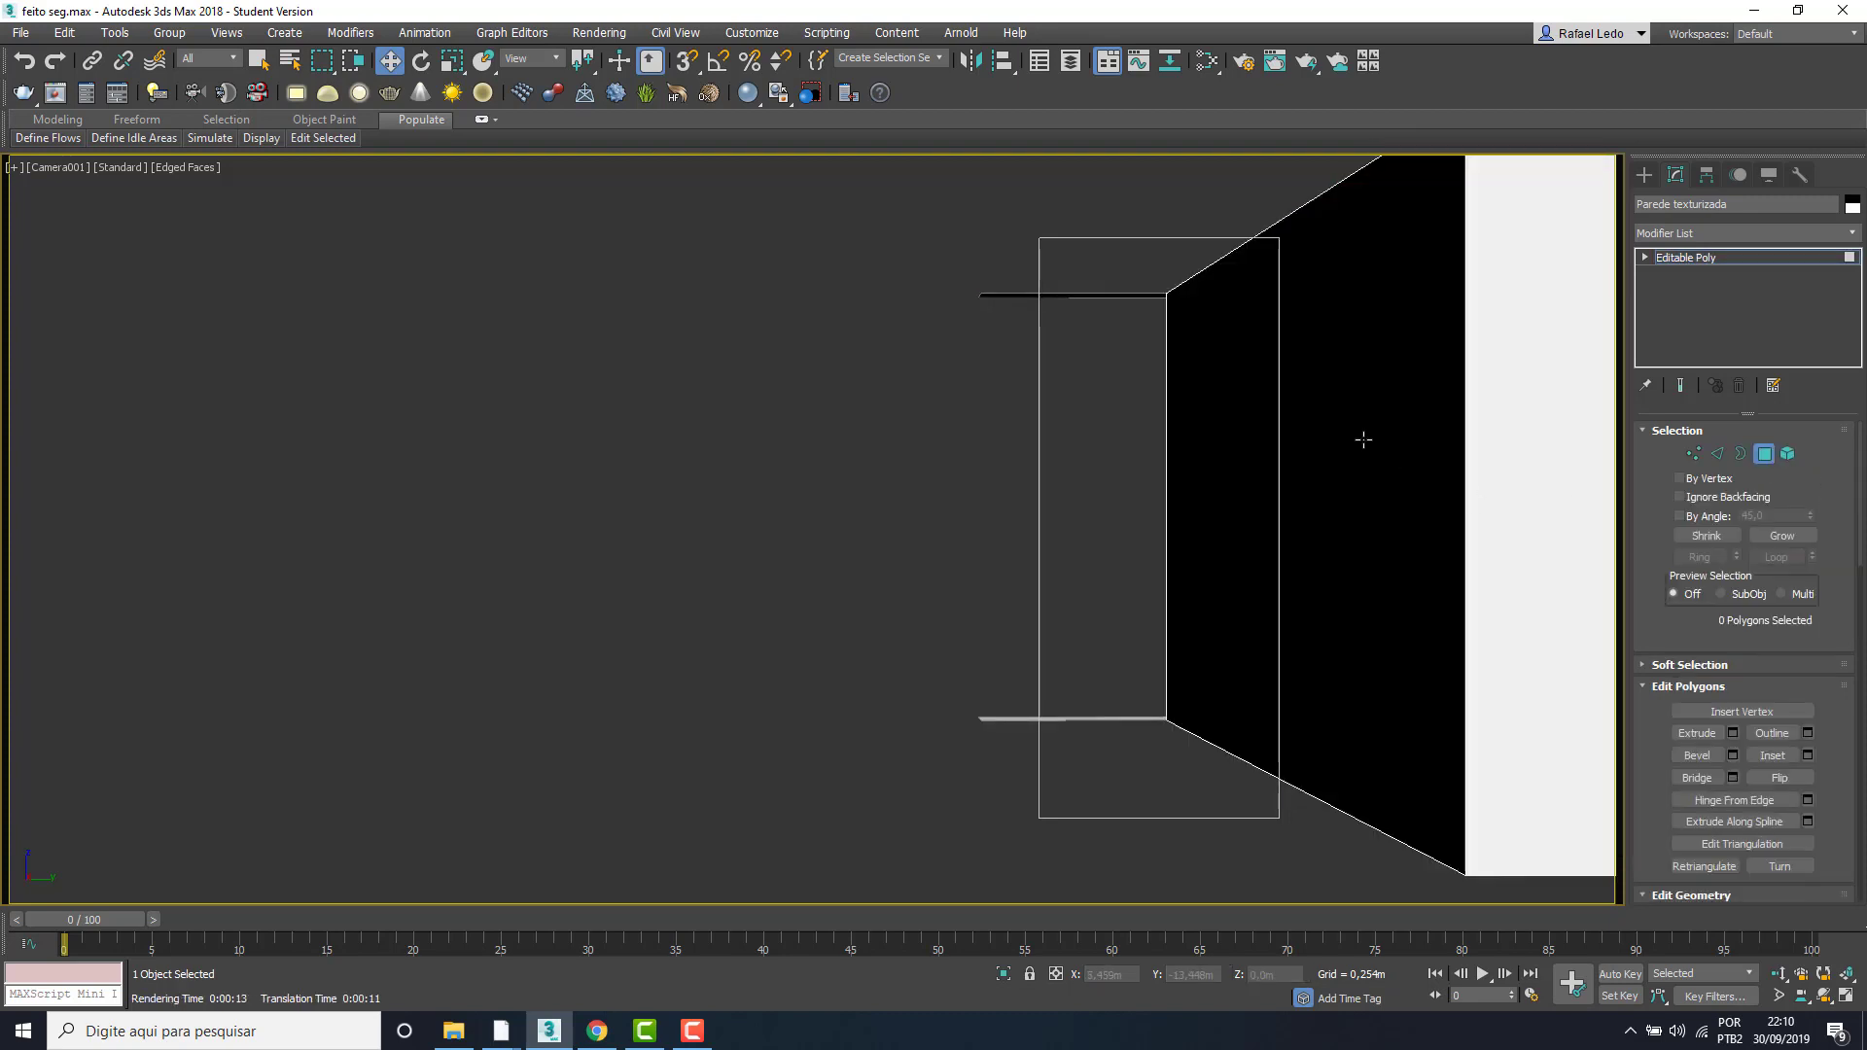
{"action": "left_click", "coordinate": [1363, 437]}
{"action": "scroll", "coordinate": [1659, 722], "scroll_direction": "down", "scroll_amount": 5}
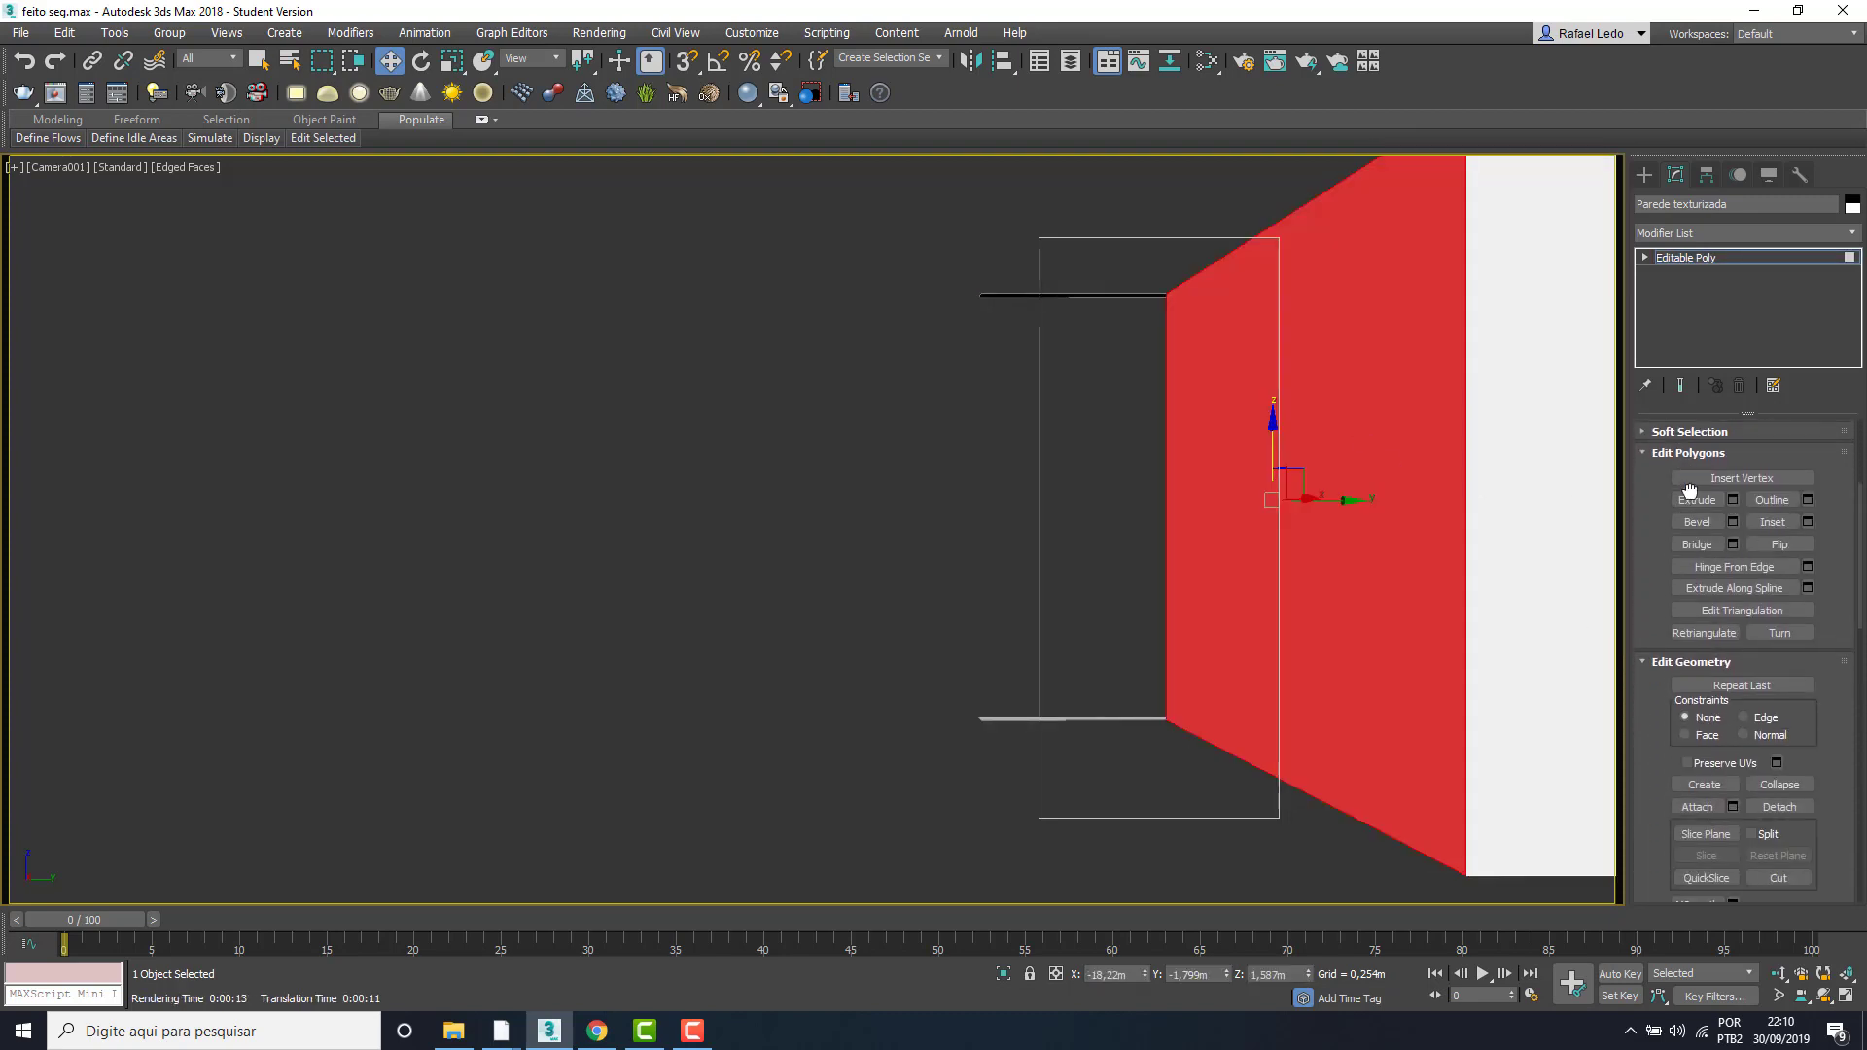
{"action": "left_click", "coordinate": [1779, 730]}
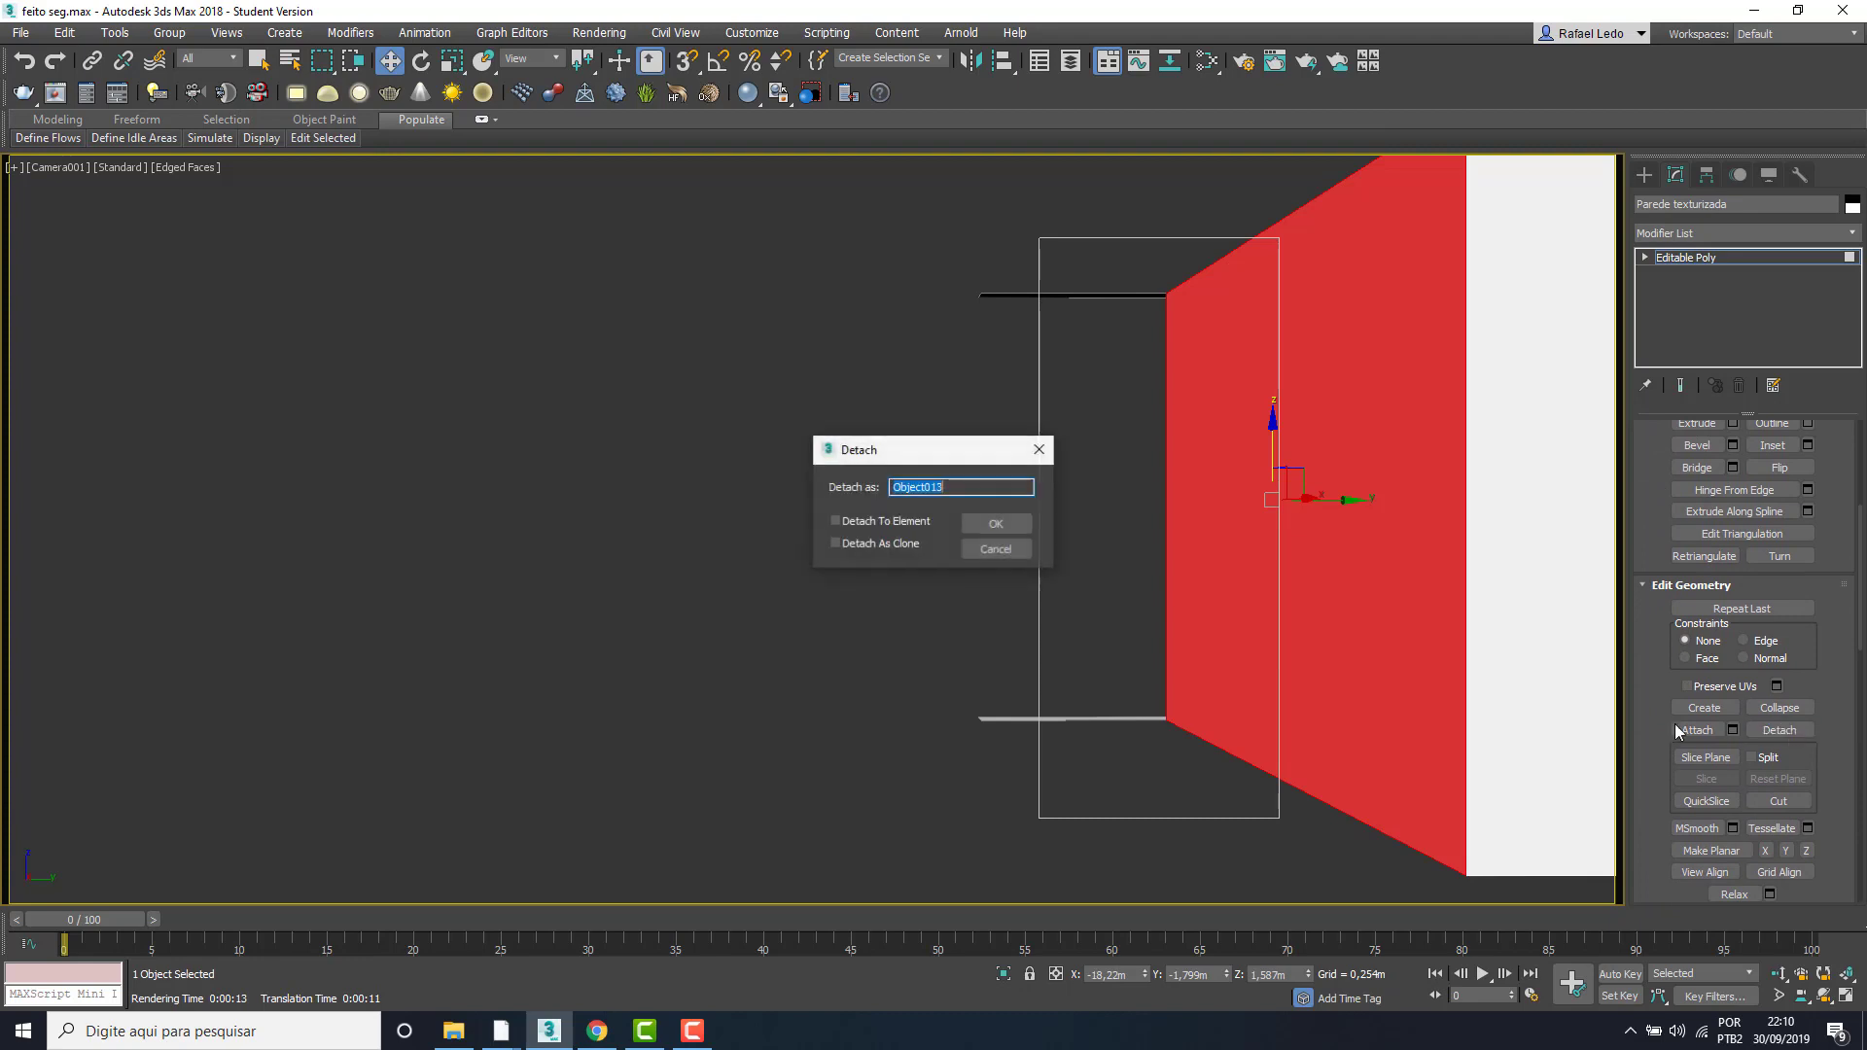
{"action": "type", "text": "P"}
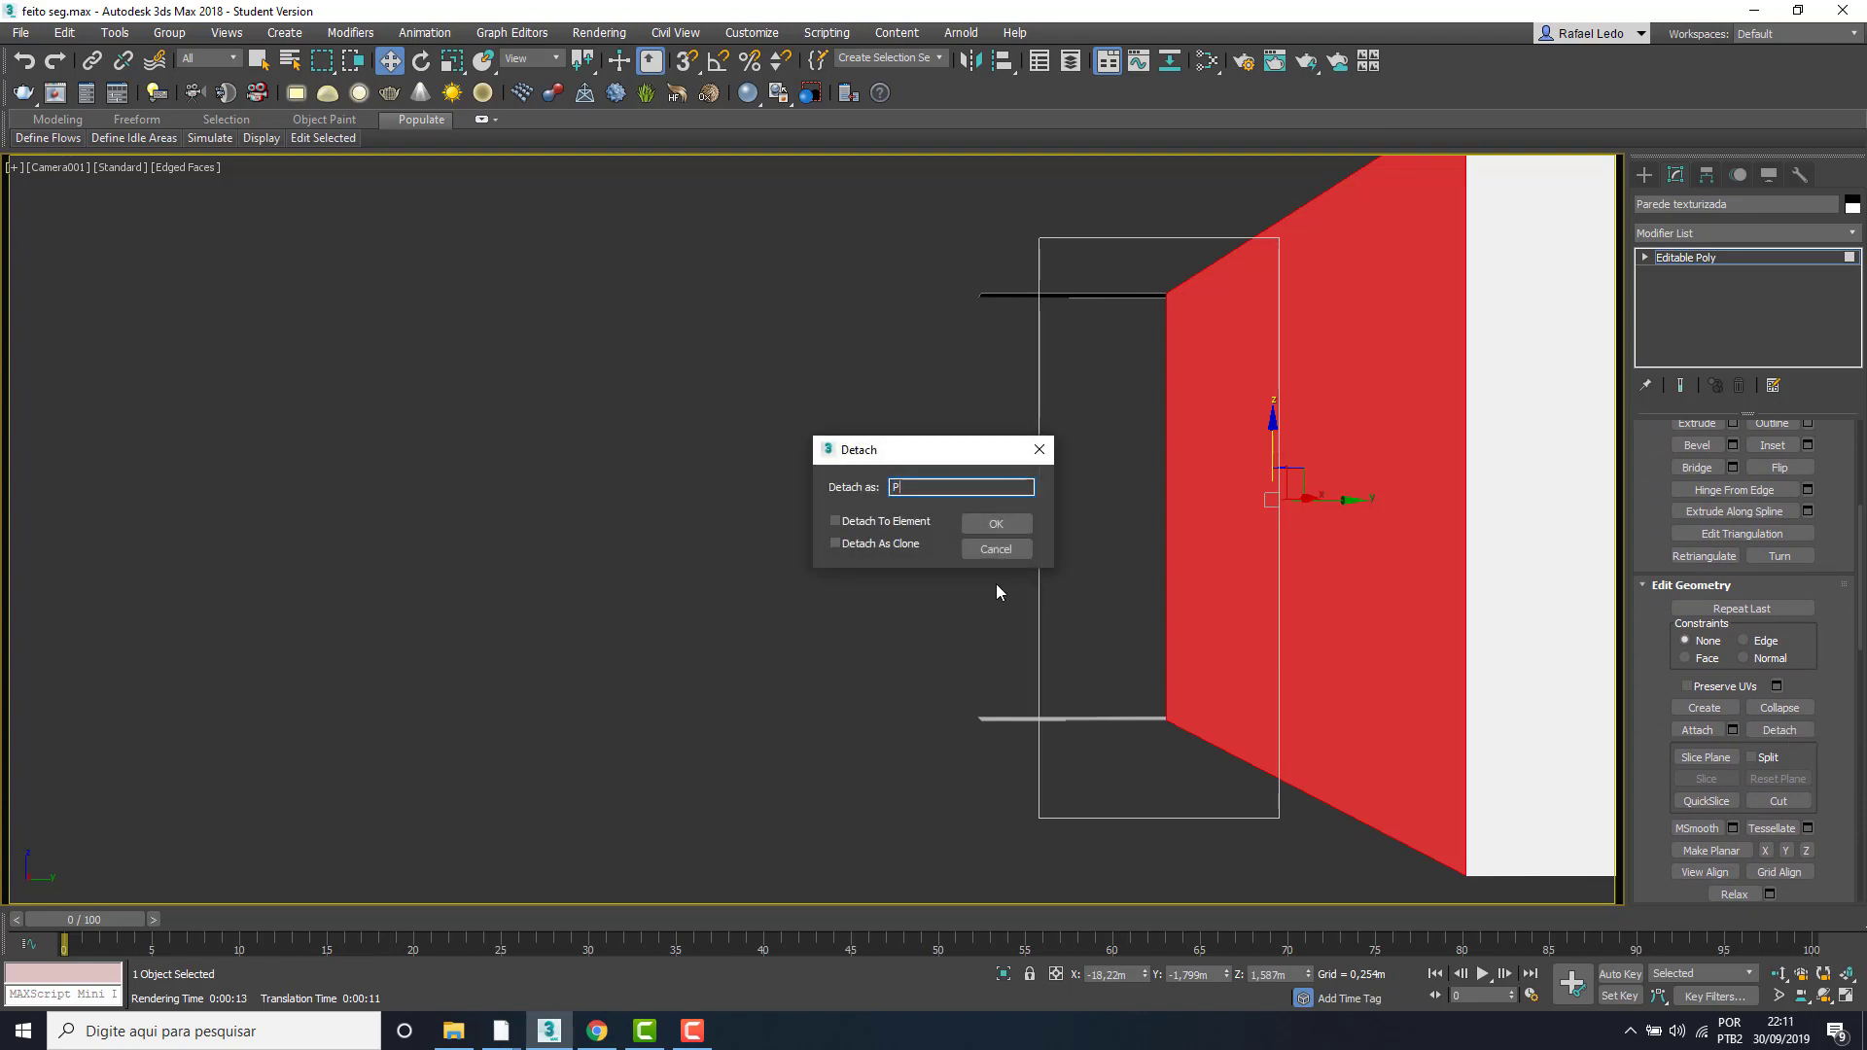
{"action": "type", "text": "arede texturizada"}
{"action": "left_click", "coordinate": [980, 525]}
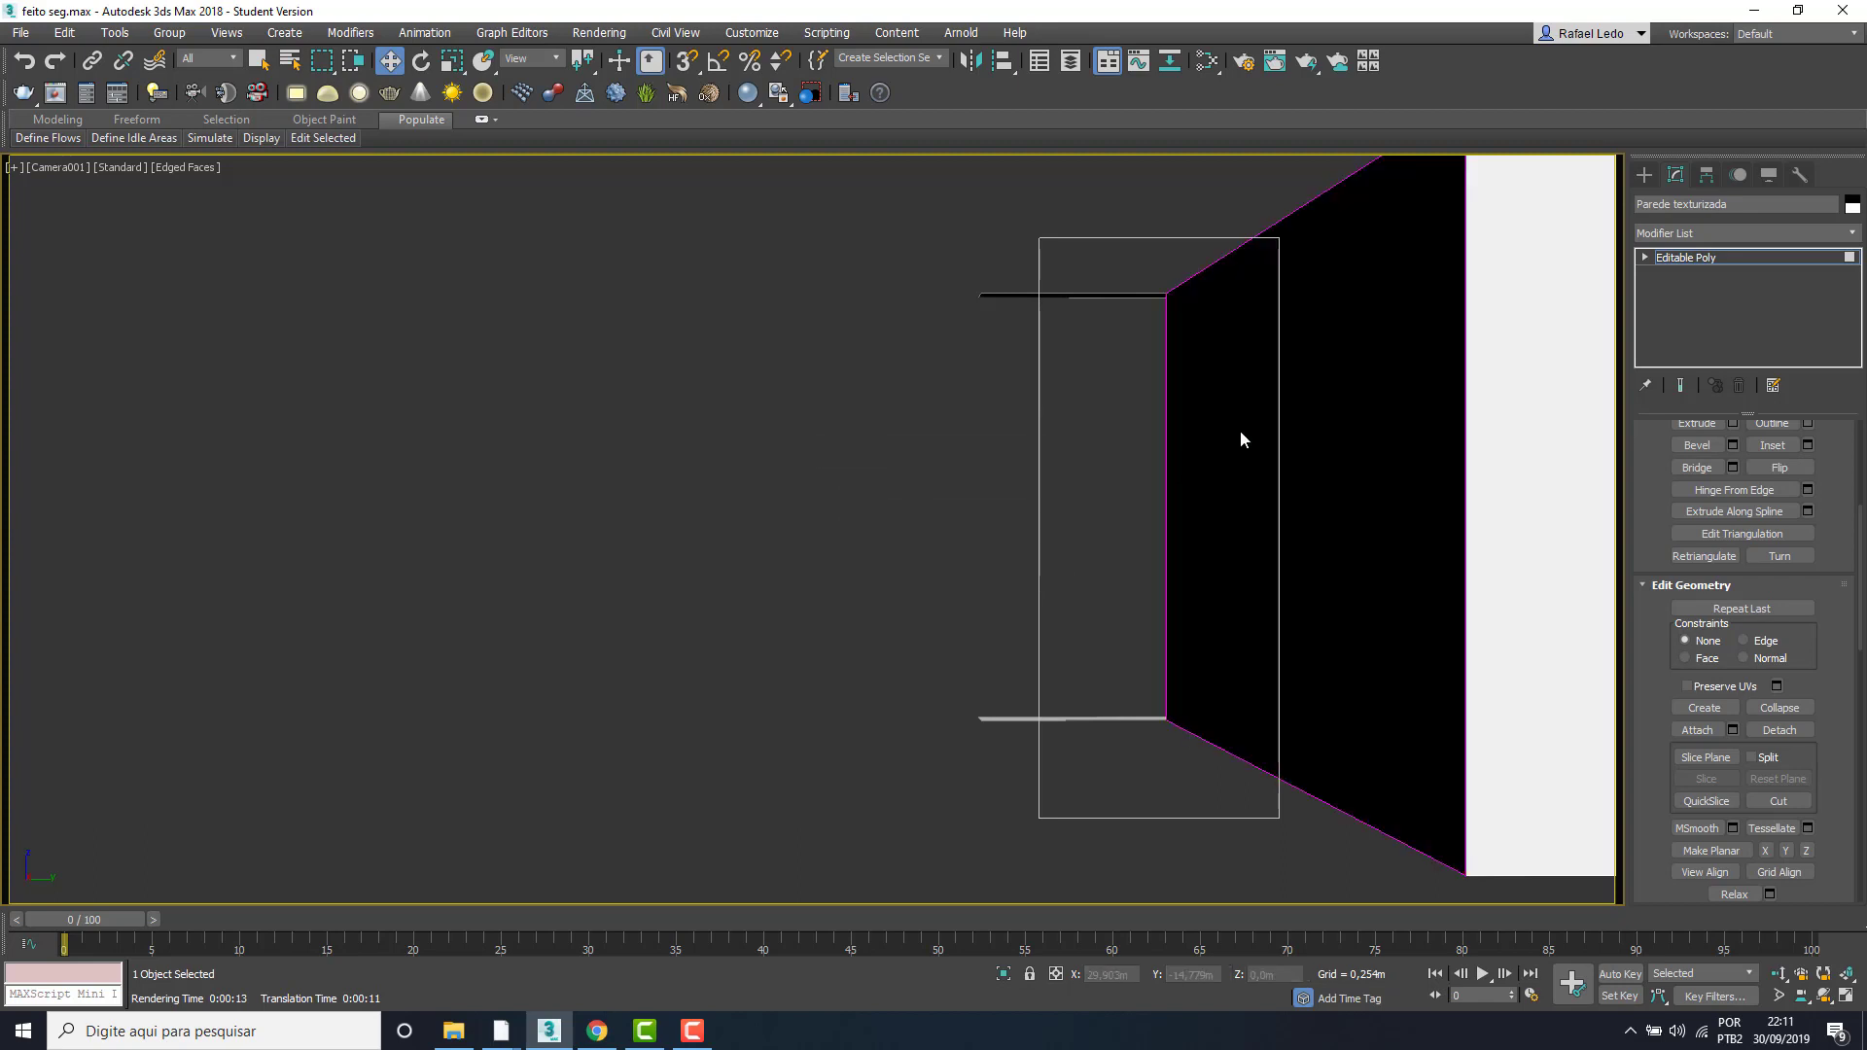
- Leave polygon editing on the original wall and hide everything except the detached wall face
{"action": "left_click", "coordinate": [1796, 260]}
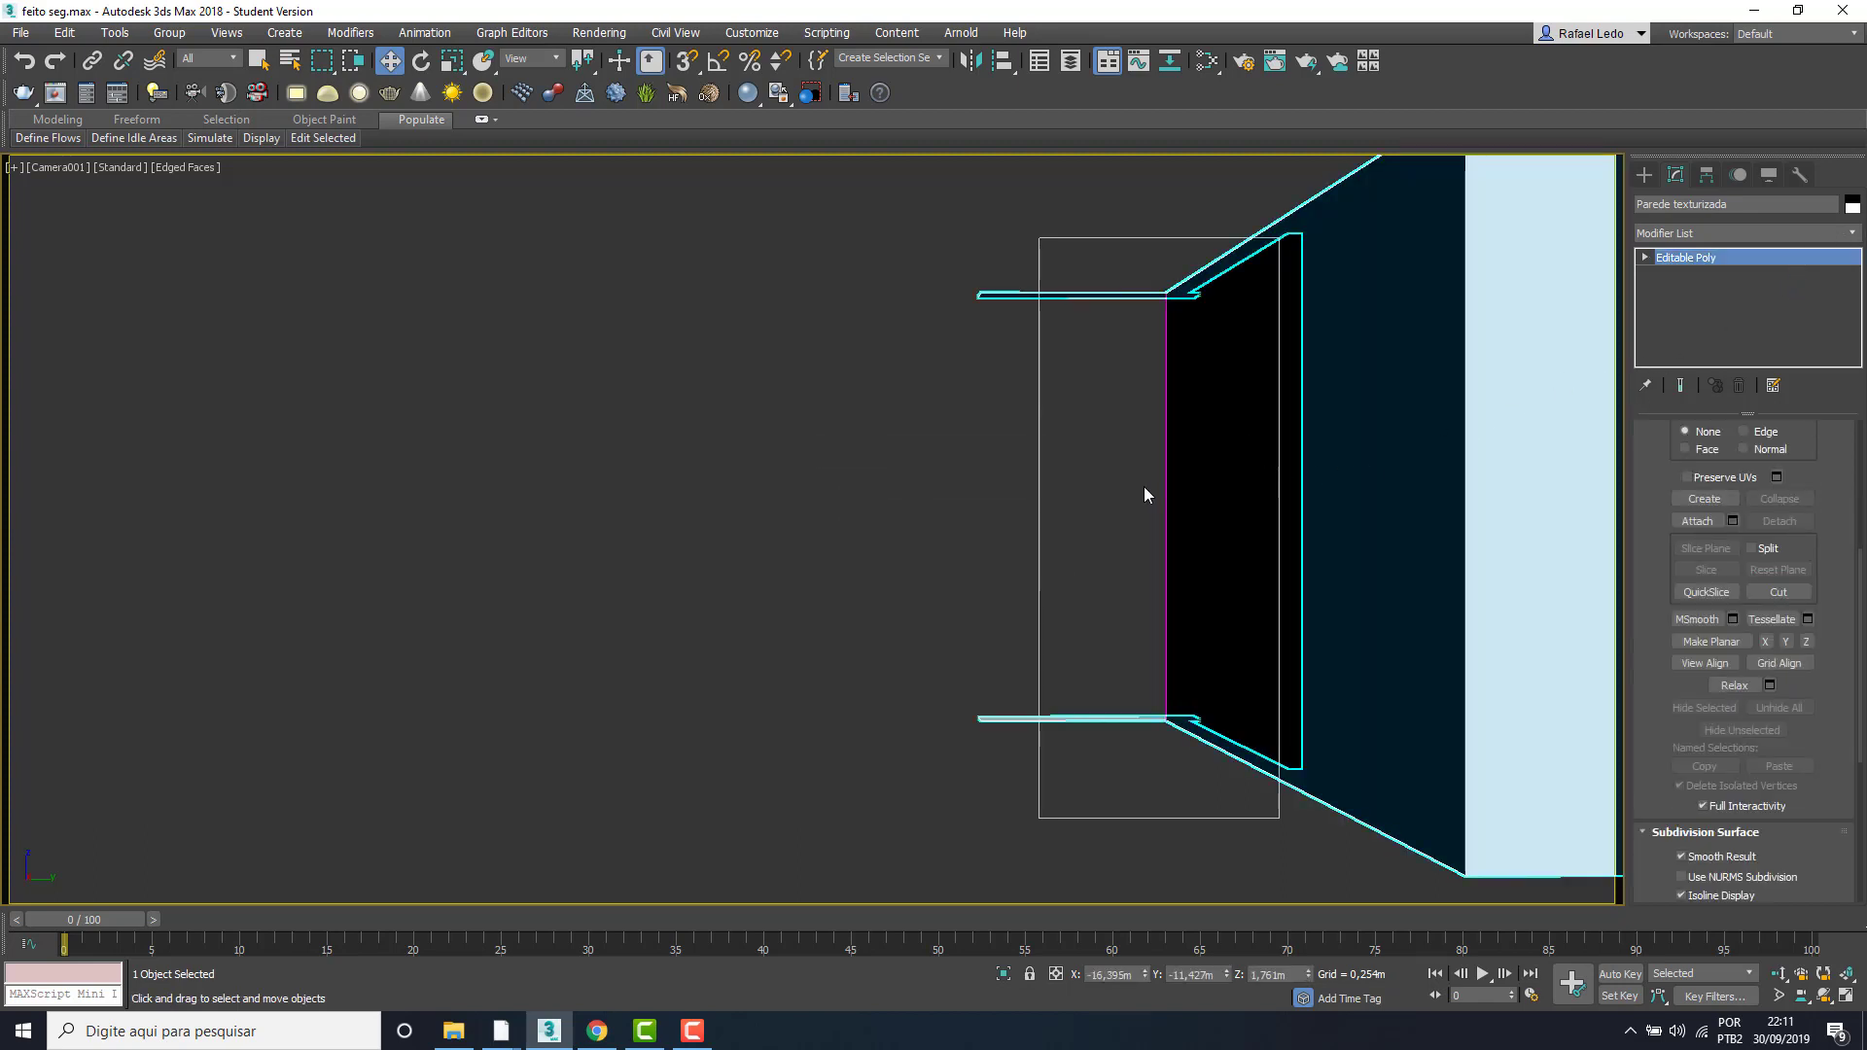
{"action": "left_click", "coordinate": [1212, 440]}
{"action": "left_click", "coordinate": [1212, 440]}
{"action": "right_click", "coordinate": [1212, 439]}
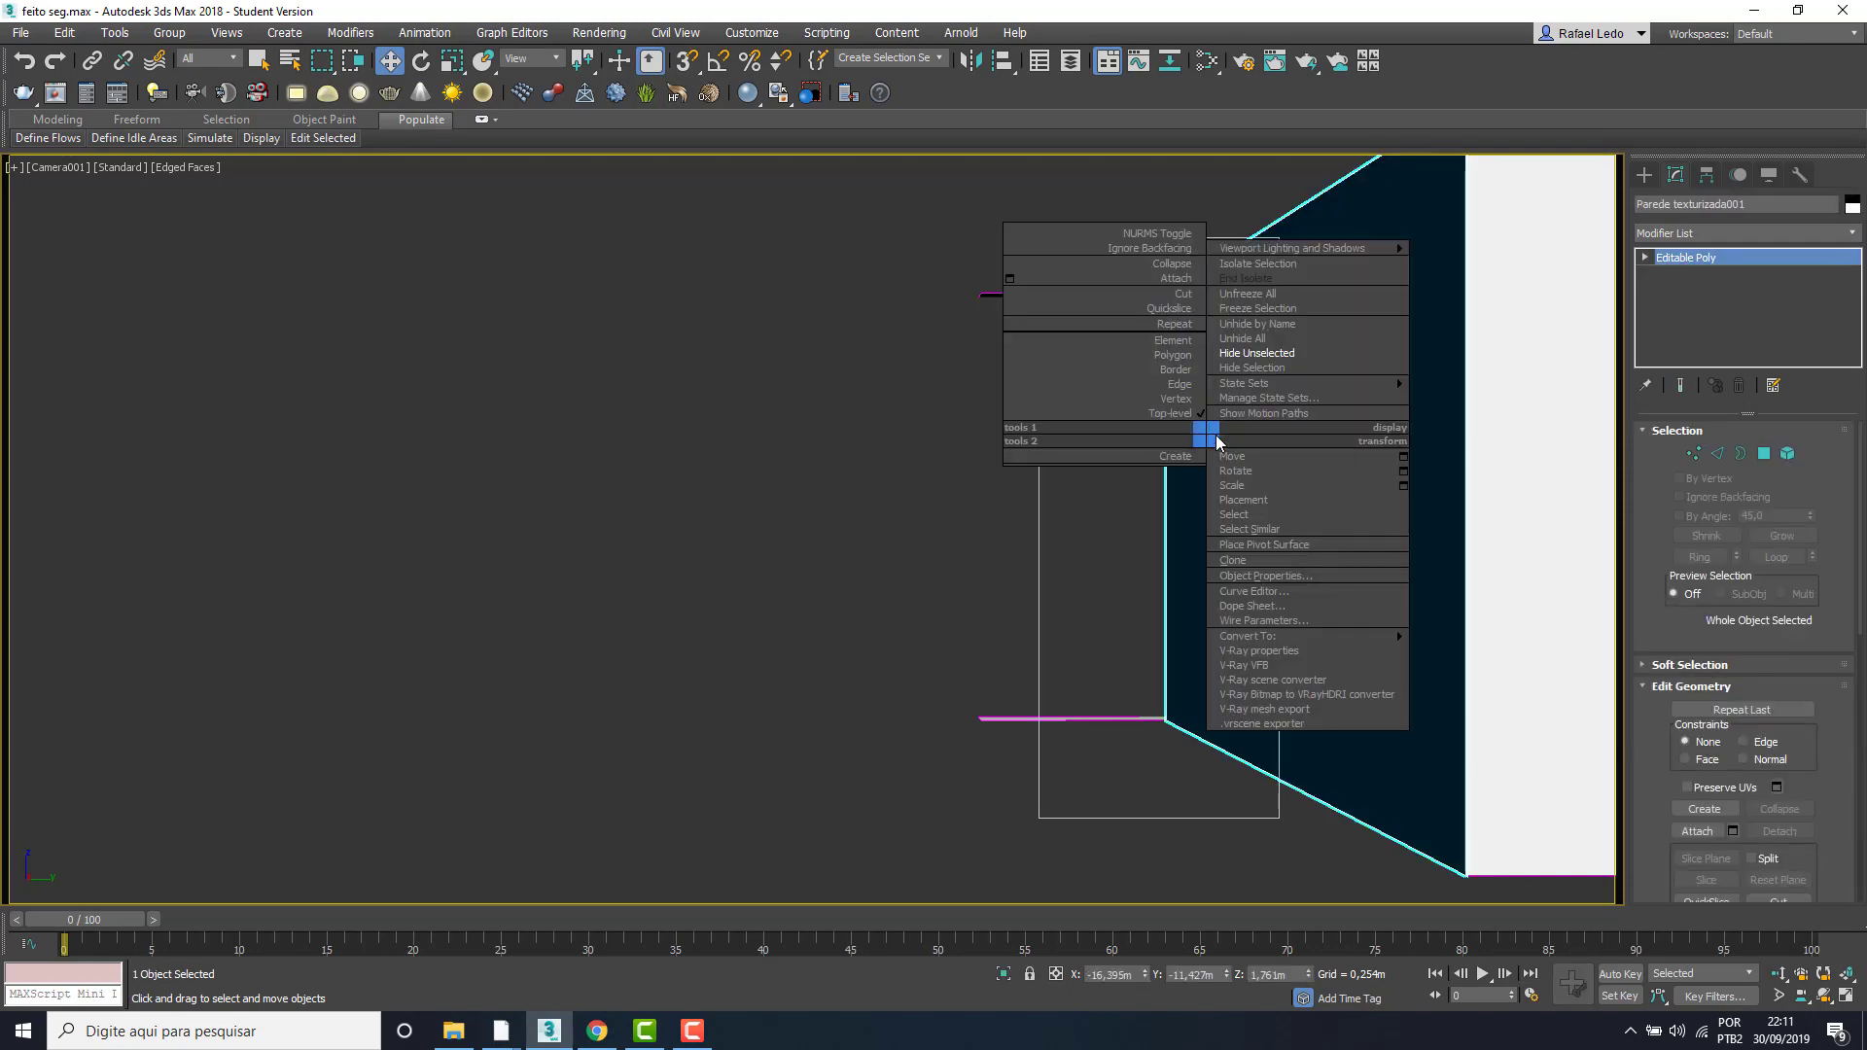
{"action": "left_click", "coordinate": [1274, 366]}
{"action": "left_click", "coordinate": [836, 673]}
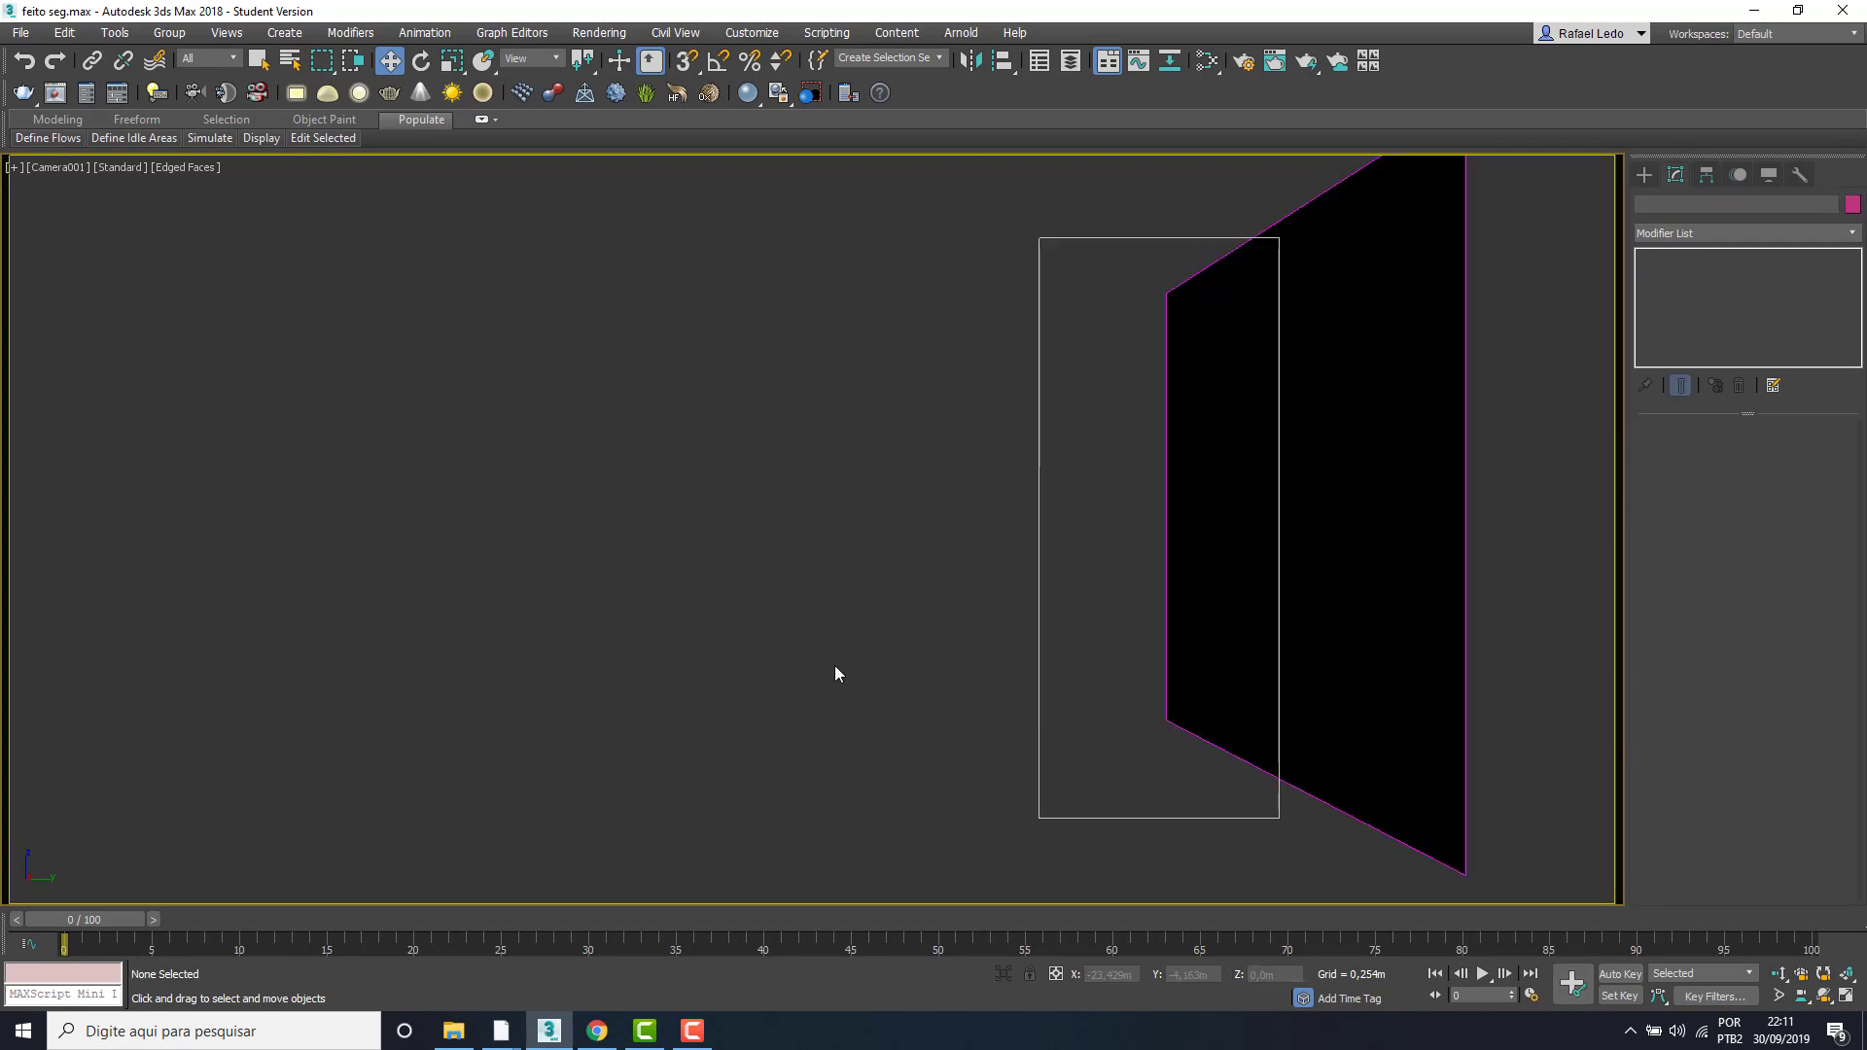
{"action": "left_click", "coordinate": [1249, 471]}
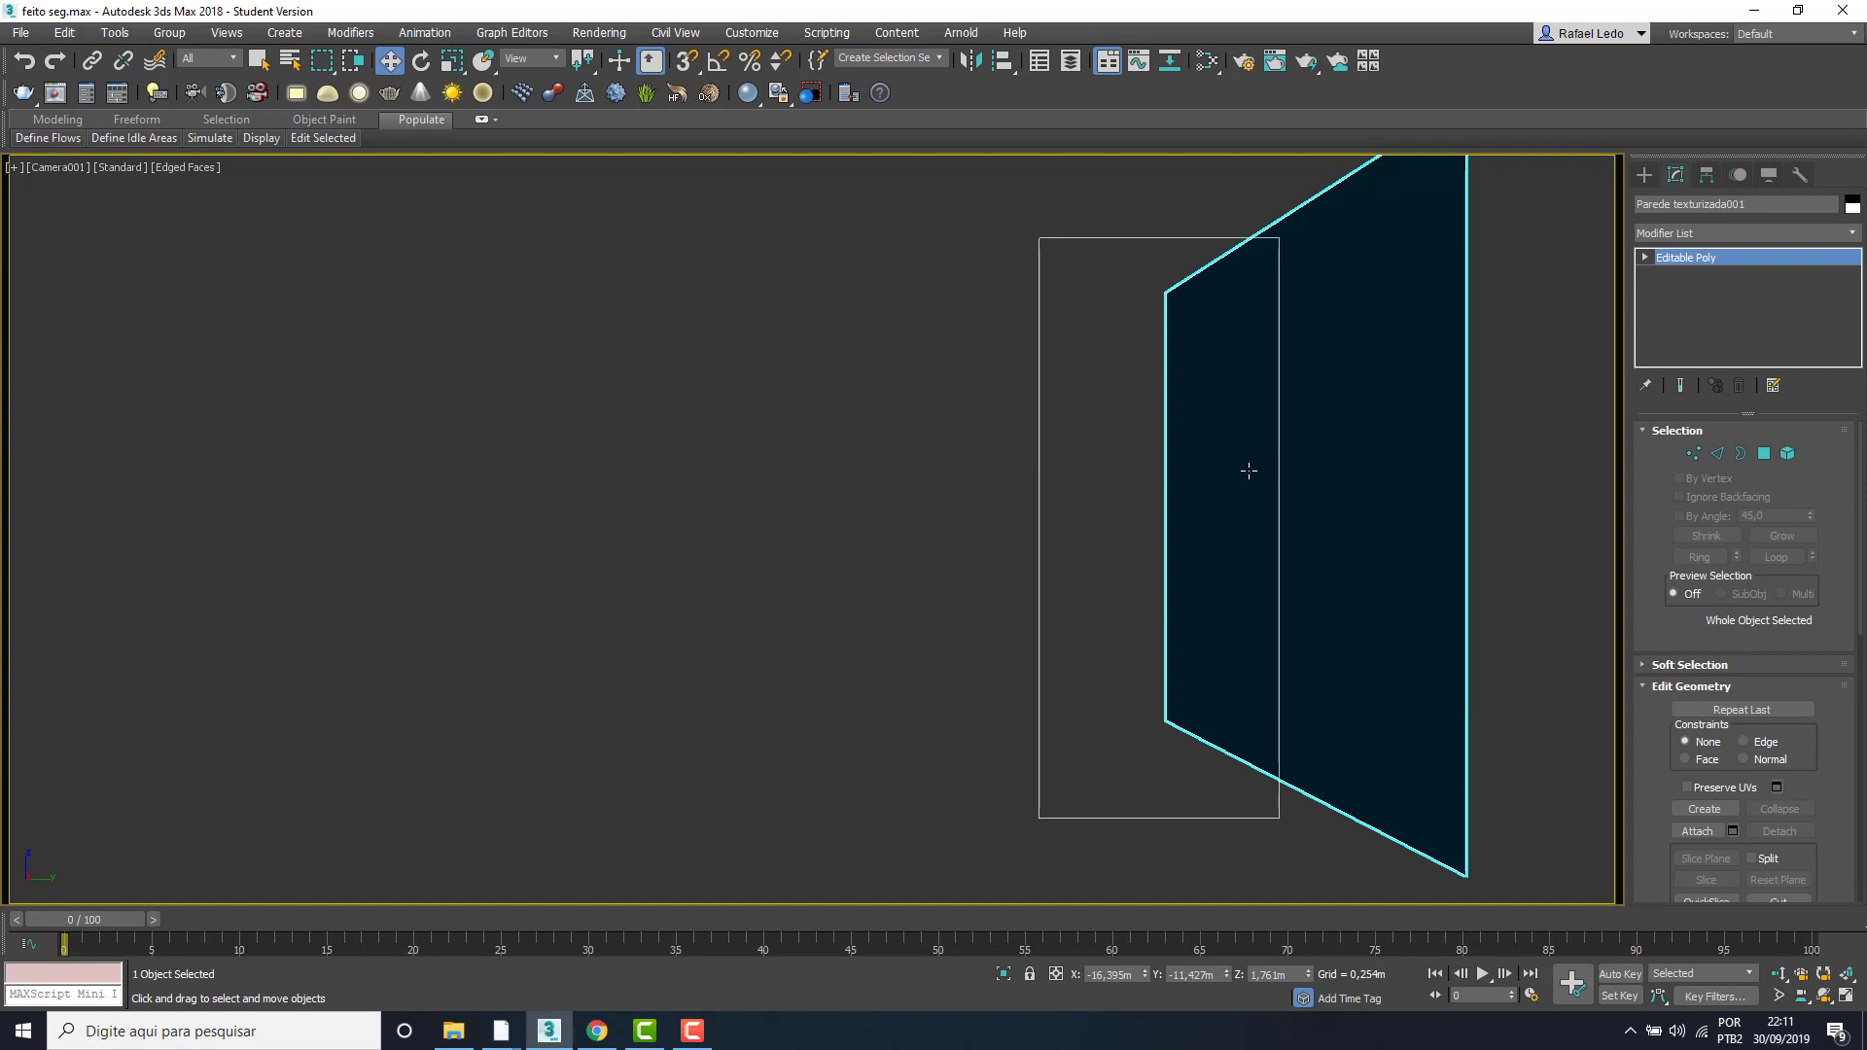
- Unhide all objects in the scene with nothing selected
{"action": "left_click", "coordinate": [721, 571]}
{"action": "right_click", "coordinate": [720, 569]}
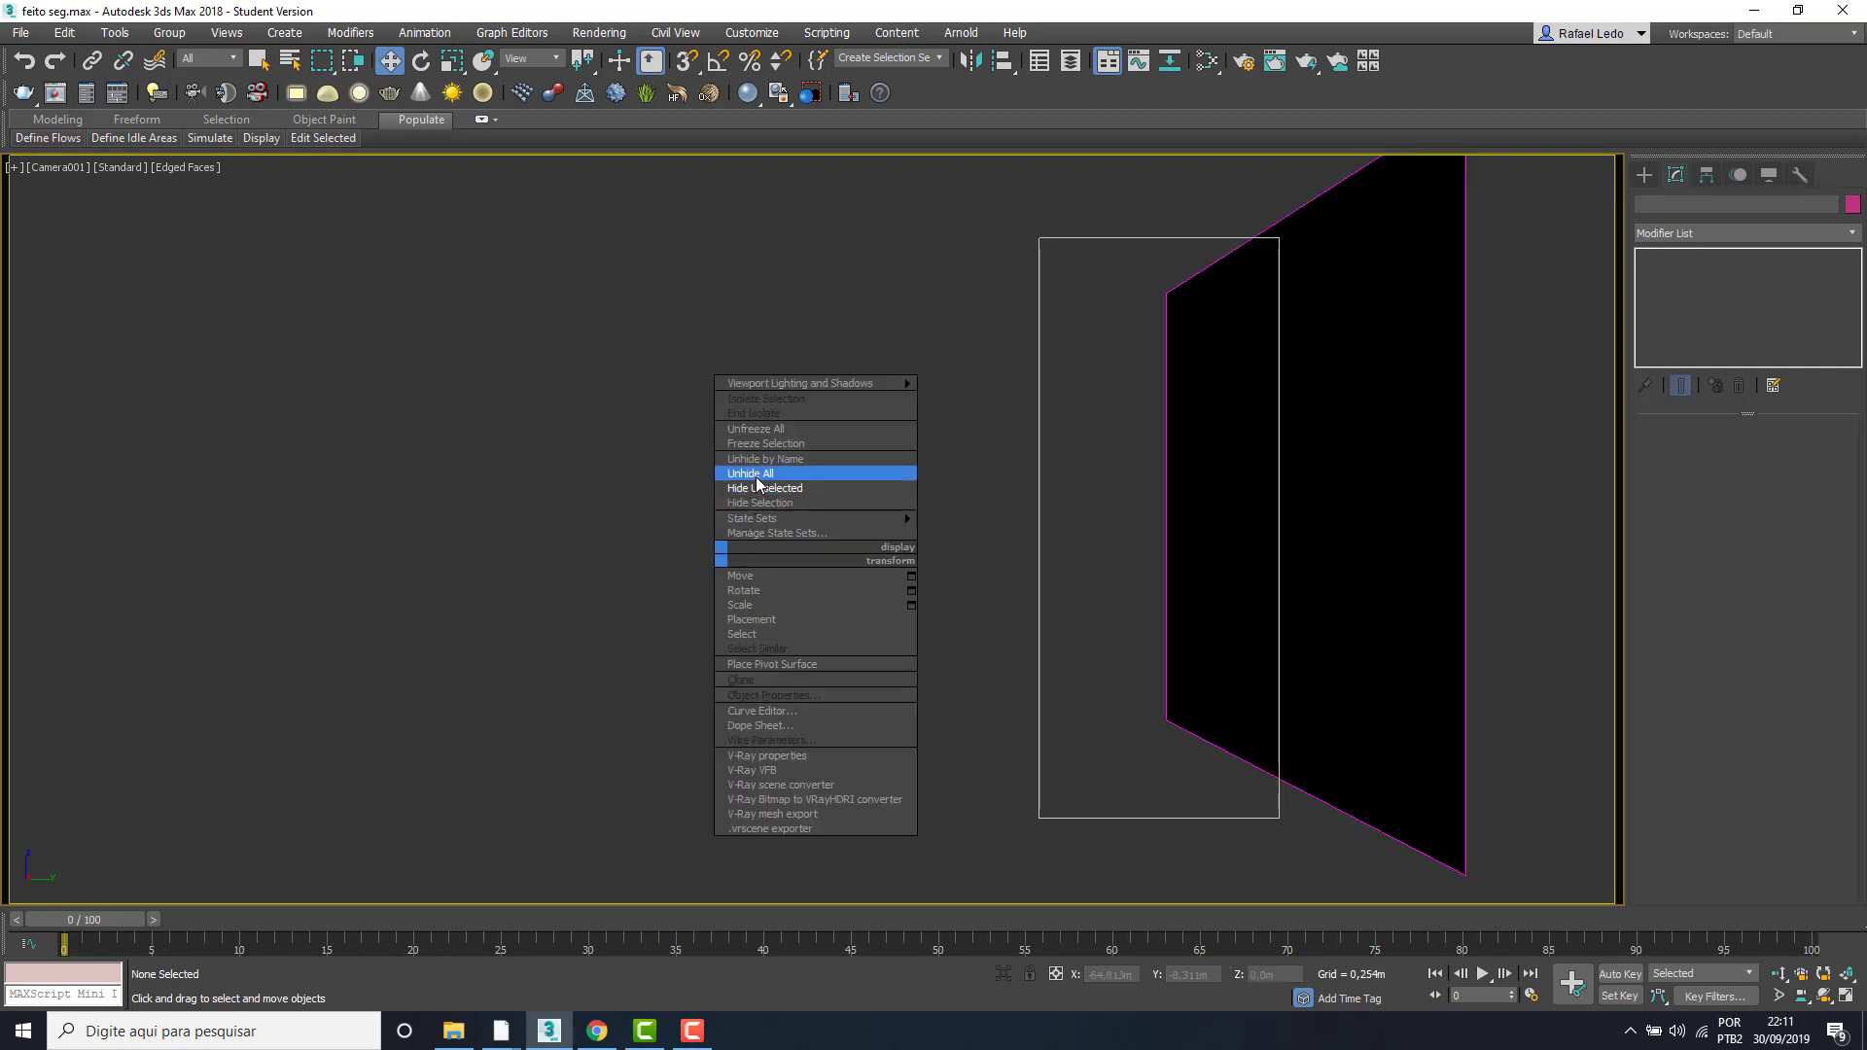
{"action": "left_click", "coordinate": [754, 475]}
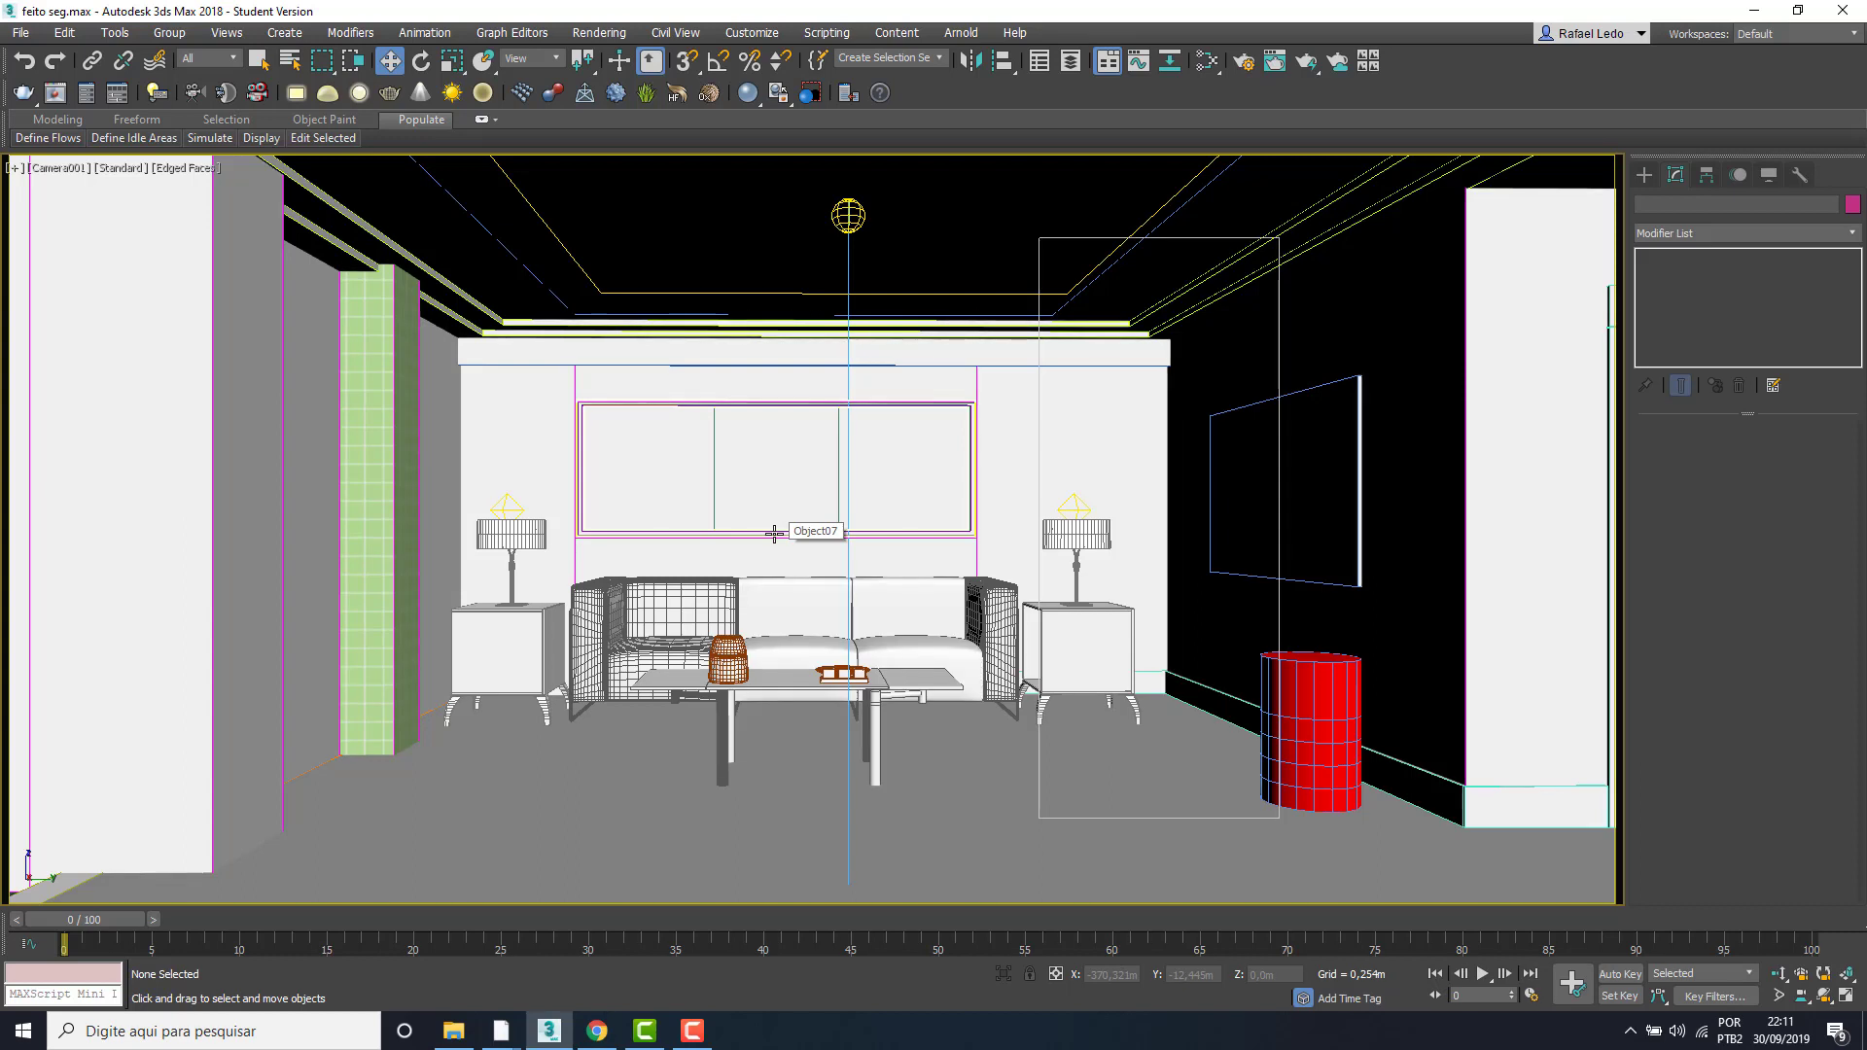
- Add a new mental ray Arch & Design material to an empty area of the Slate Material Editor view
{"action": "key", "text": "m"}
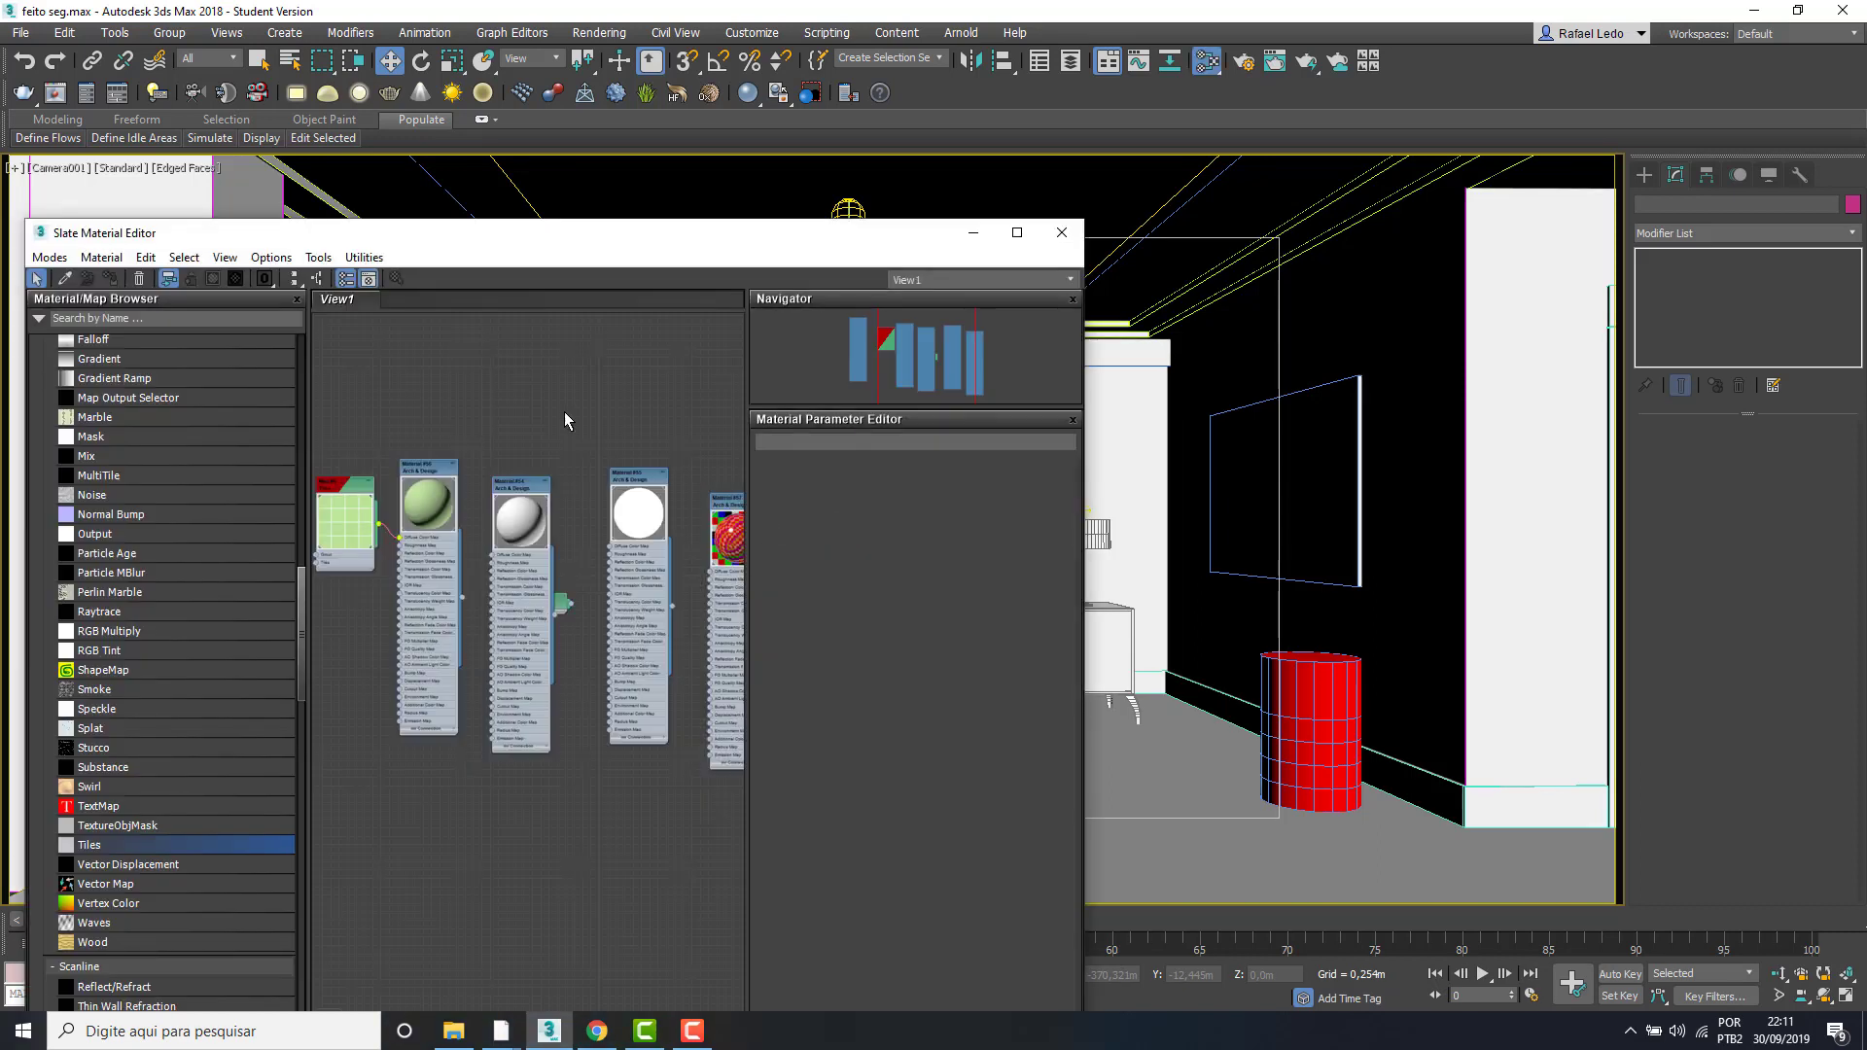
{"action": "scroll", "coordinate": [574, 482], "scroll_direction": "up", "scroll_amount": 2}
{"action": "scroll", "coordinate": [574, 483], "scroll_direction": "down", "scroll_amount": 4}
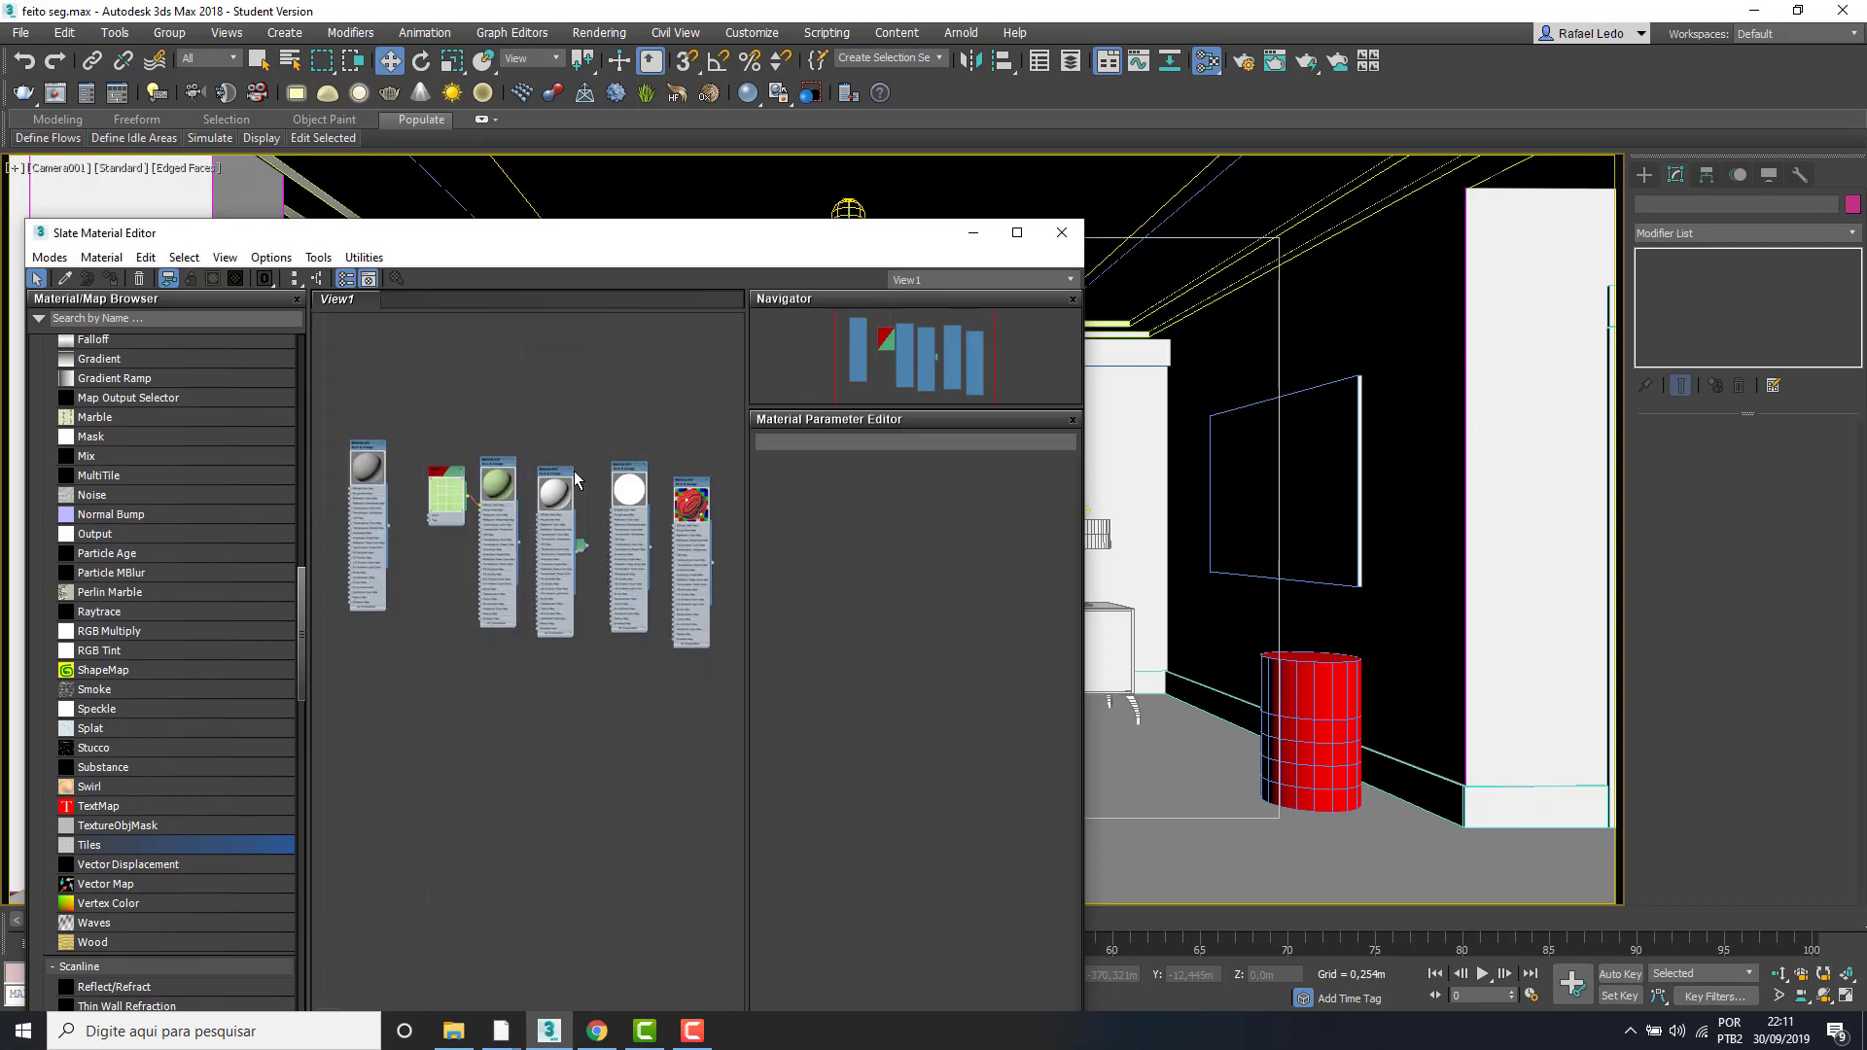
{"action": "scroll", "coordinate": [414, 549], "scroll_direction": "up", "scroll_amount": 1}
{"action": "scroll", "coordinate": [414, 548], "scroll_direction": "up", "scroll_amount": 2}
{"action": "scroll", "coordinate": [178, 529], "scroll_direction": "up", "scroll_amount": 10}
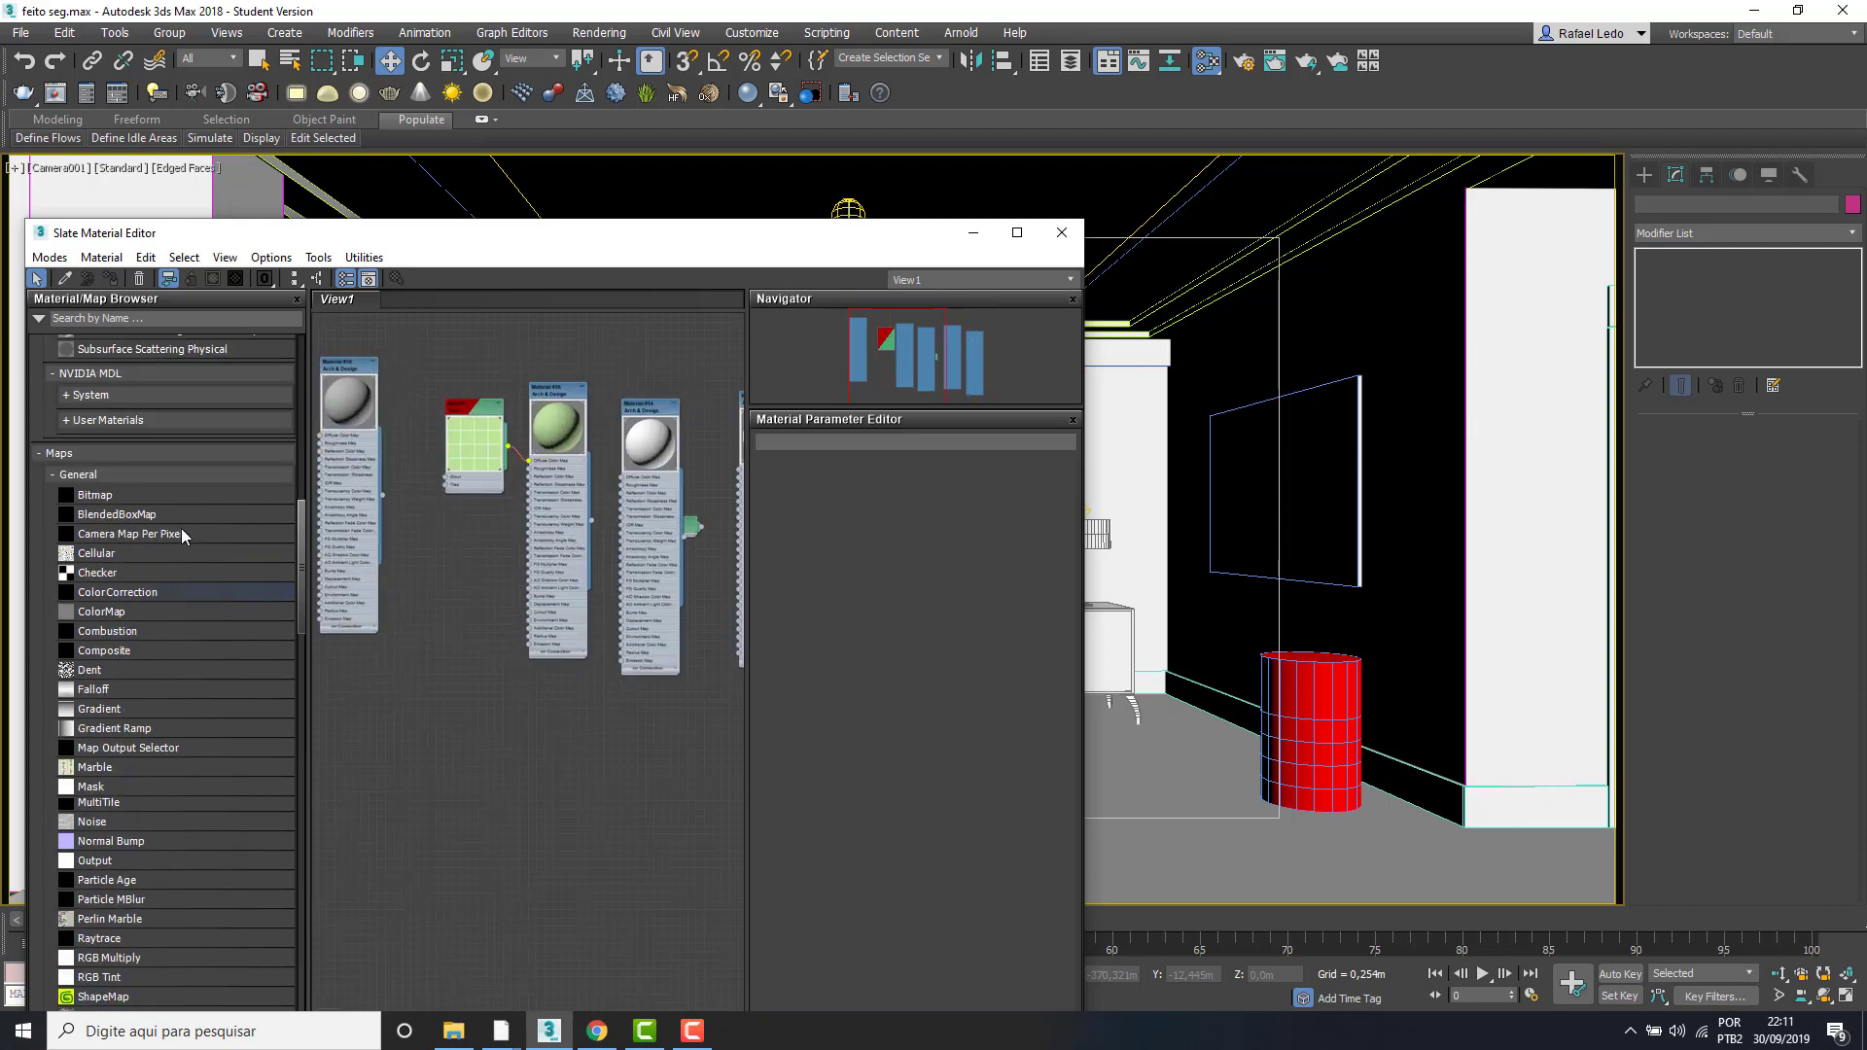
{"action": "left_click_drag", "start_coordinate": [127, 474], "coordinate": [498, 676]}
{"action": "scroll", "coordinate": [491, 681], "scroll_direction": "up", "scroll_amount": 3}
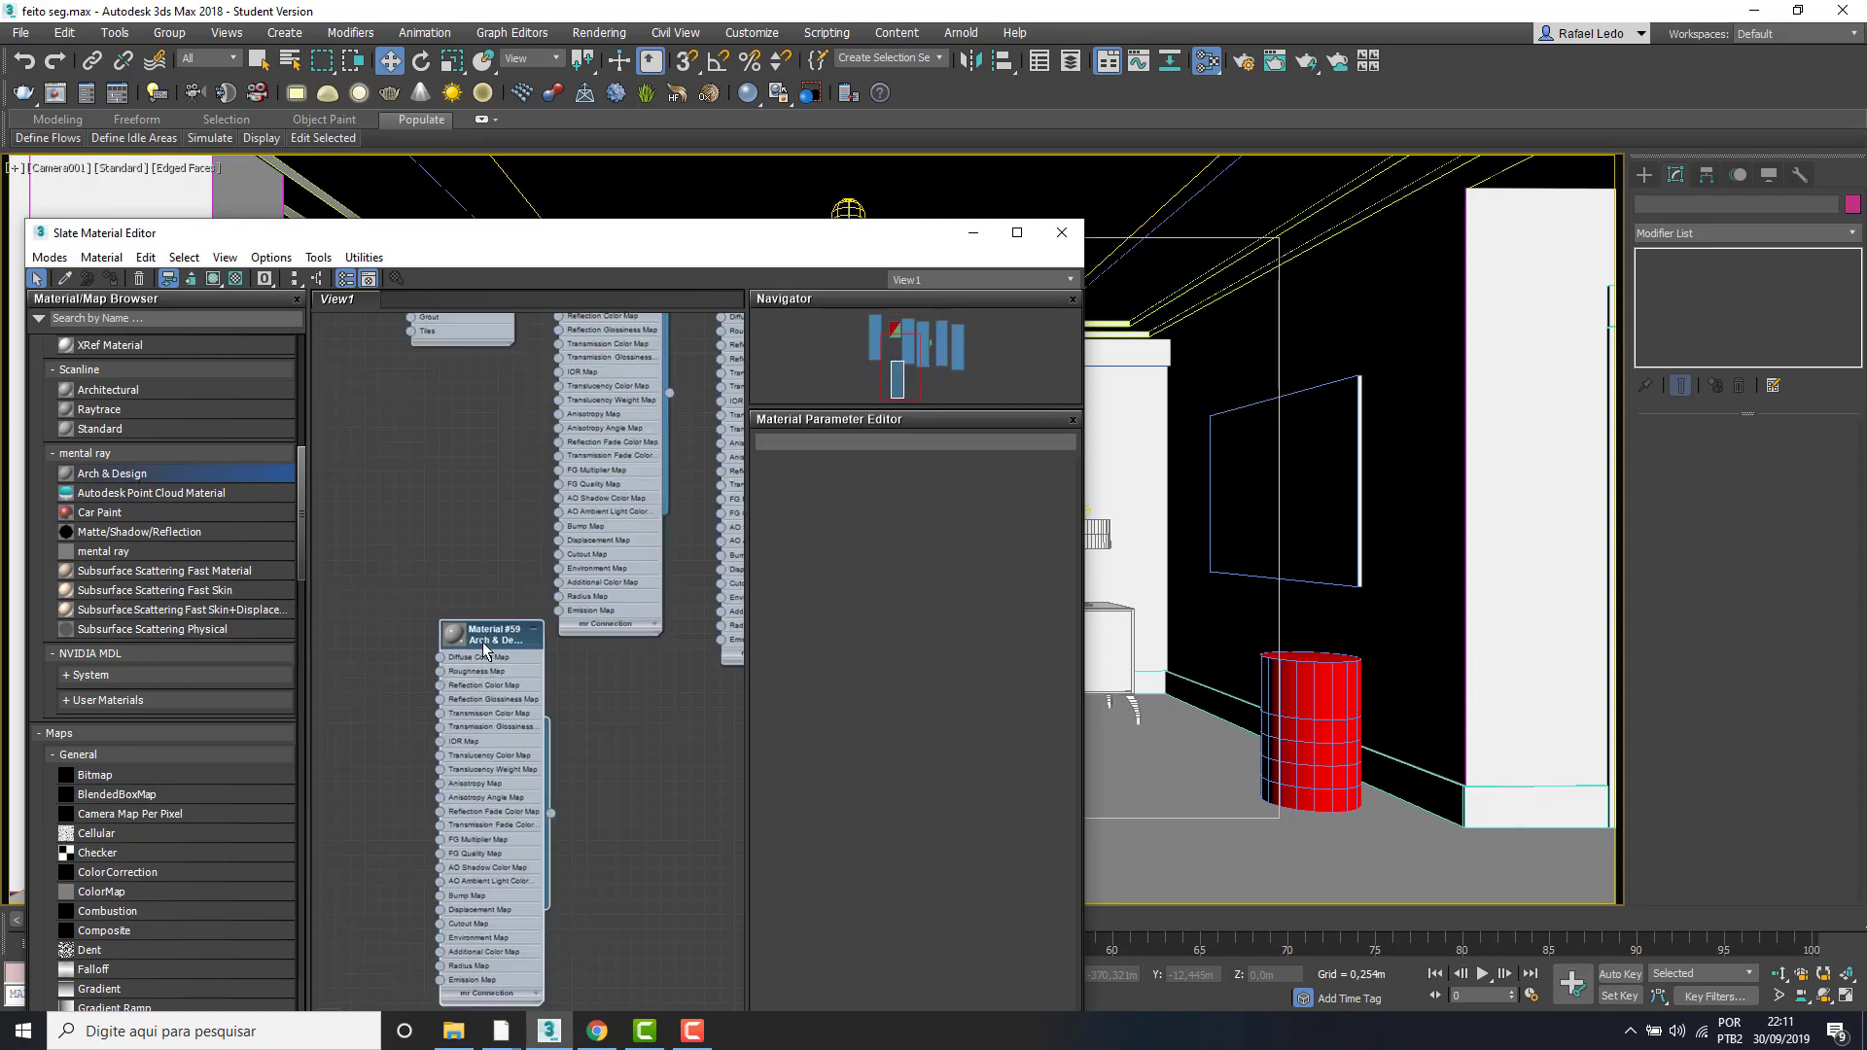
- Set the new Arch & Design material's reflectivity to 0 and enlarge its node preview
{"action": "double_click", "coordinate": [484, 647]}
{"action": "scroll", "coordinate": [485, 647], "scroll_direction": "up", "scroll_amount": 2}
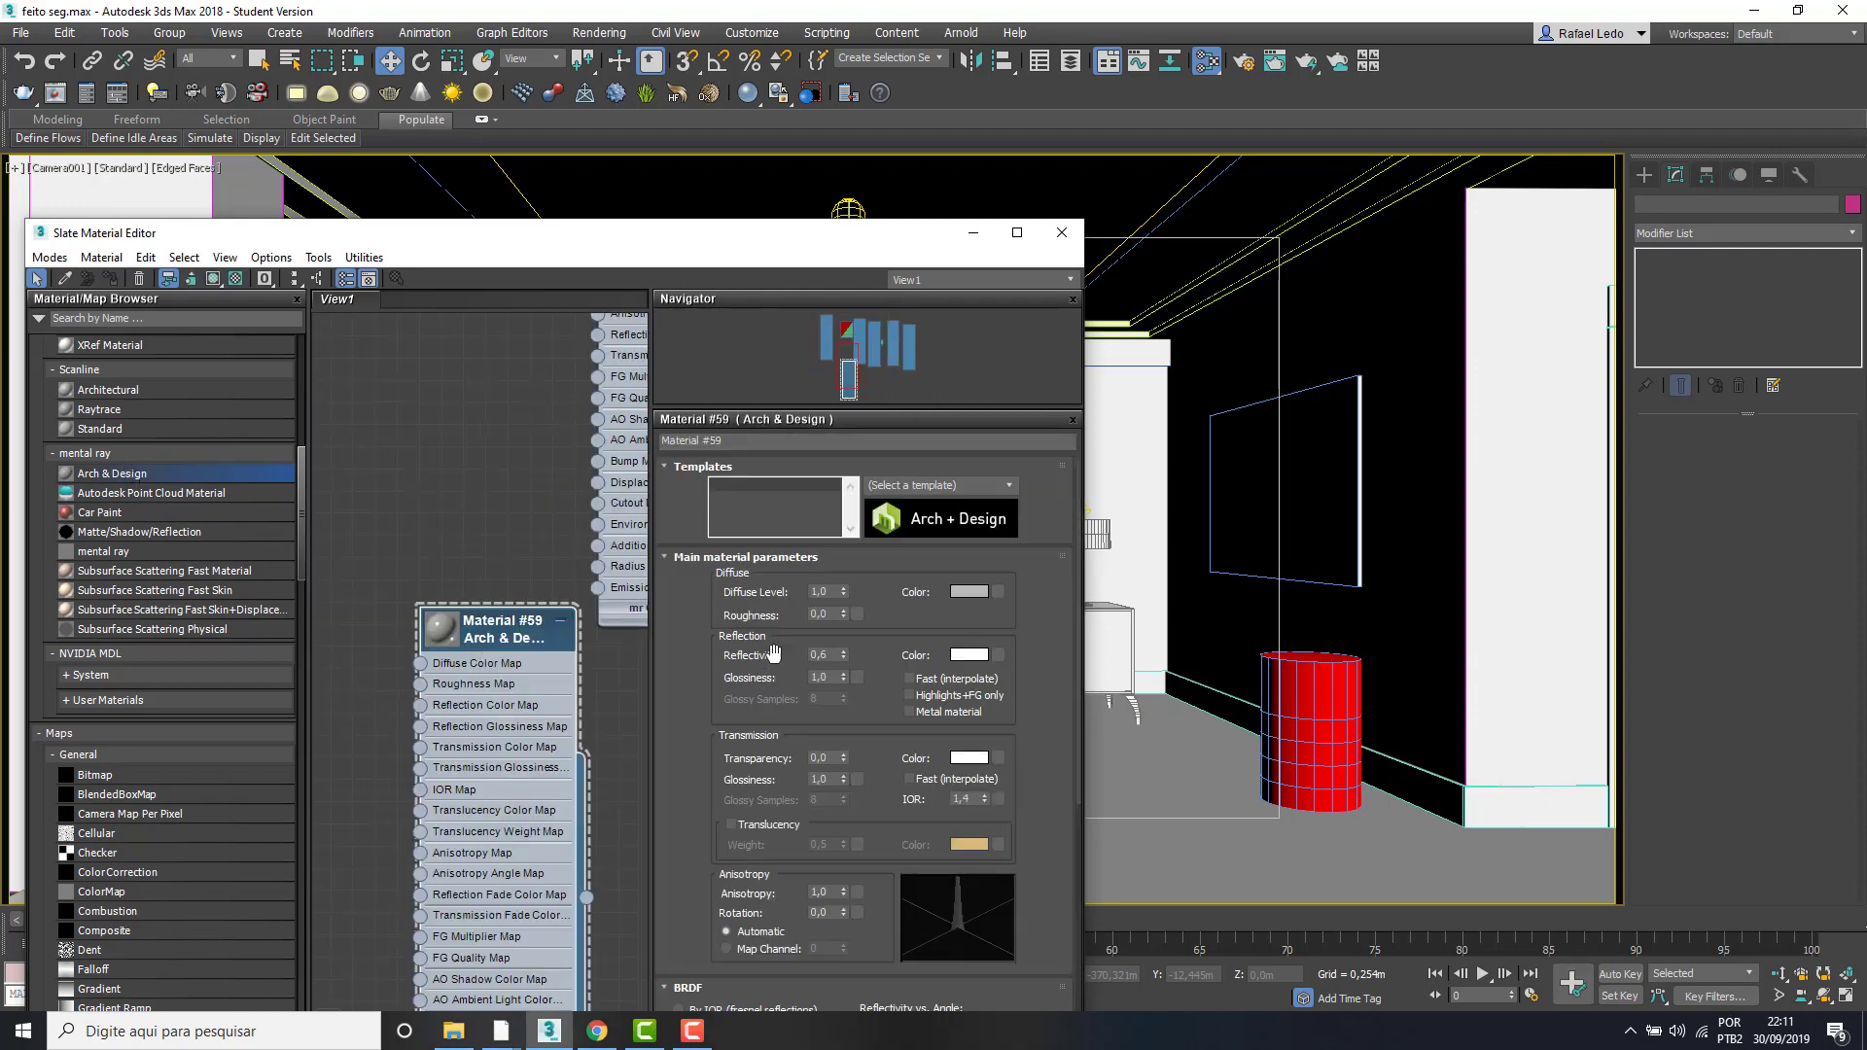
{"action": "right_click", "coordinate": [842, 659]}
{"action": "double_click", "coordinate": [441, 640]}
{"action": "scroll", "coordinate": [408, 667], "scroll_direction": "down", "scroll_amount": 3}
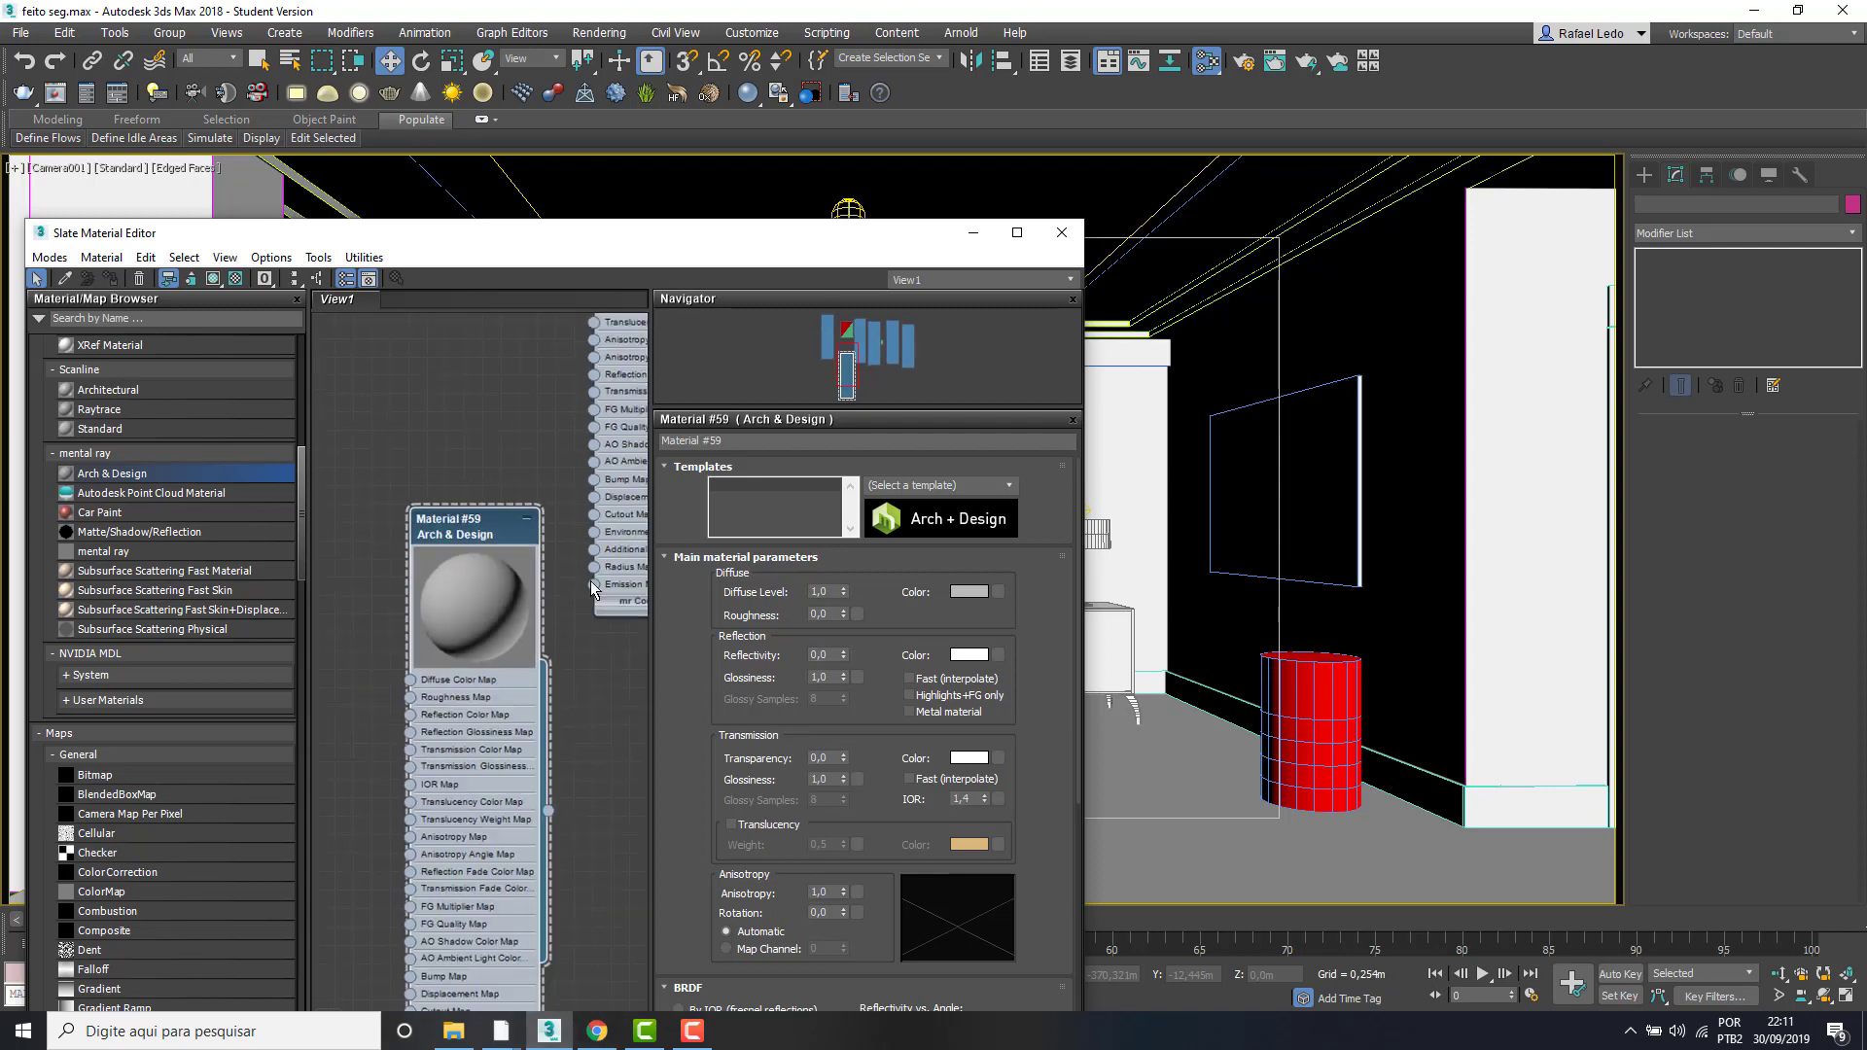
{"action": "scroll", "coordinate": [419, 671], "scroll_direction": "up", "scroll_amount": 2}
{"action": "scroll", "coordinate": [451, 679], "scroll_direction": "down", "scroll_amount": 2}
{"action": "scroll", "coordinate": [467, 662], "scroll_direction": "up", "scroll_amount": 3}
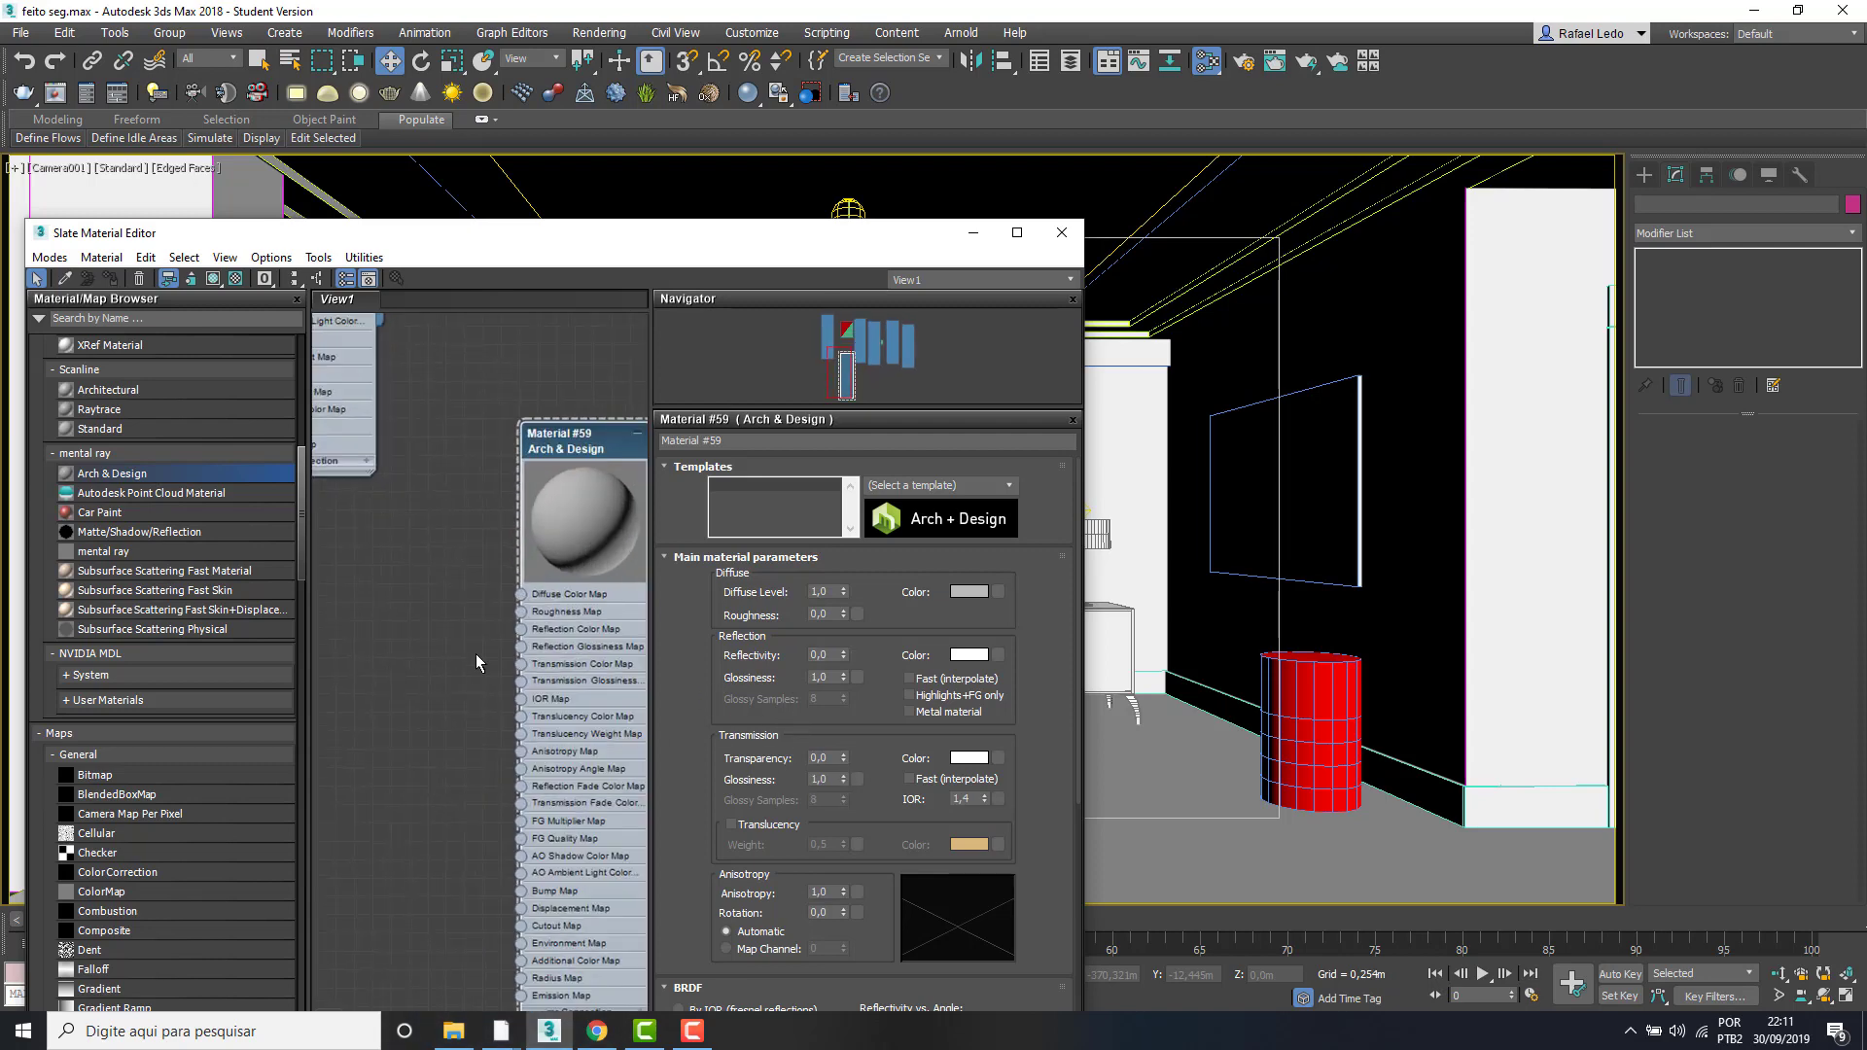
- Add a Swirl map from the General maps beside the new Arch & Design material
{"action": "right_click", "coordinate": [366, 566]}
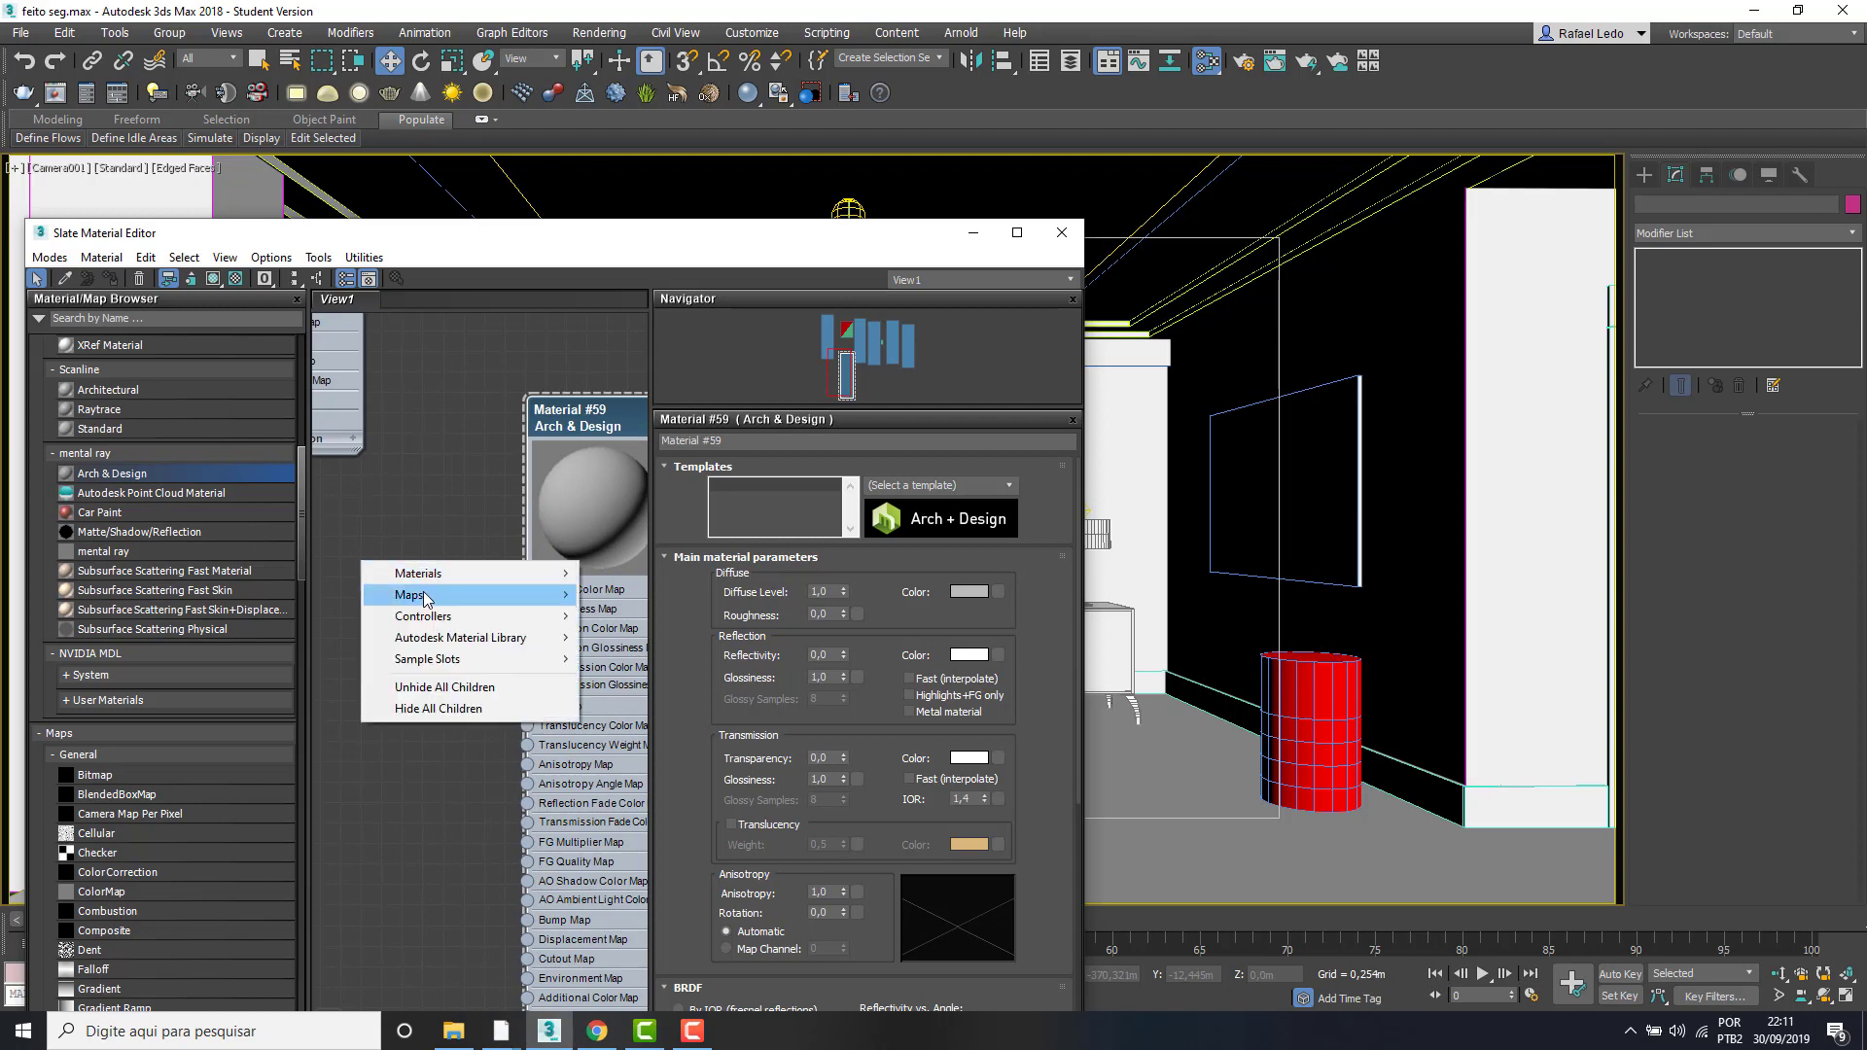
{"action": "mouse_move", "coordinate": [431, 597]}
{"action": "mouse_move", "coordinate": [656, 607]}
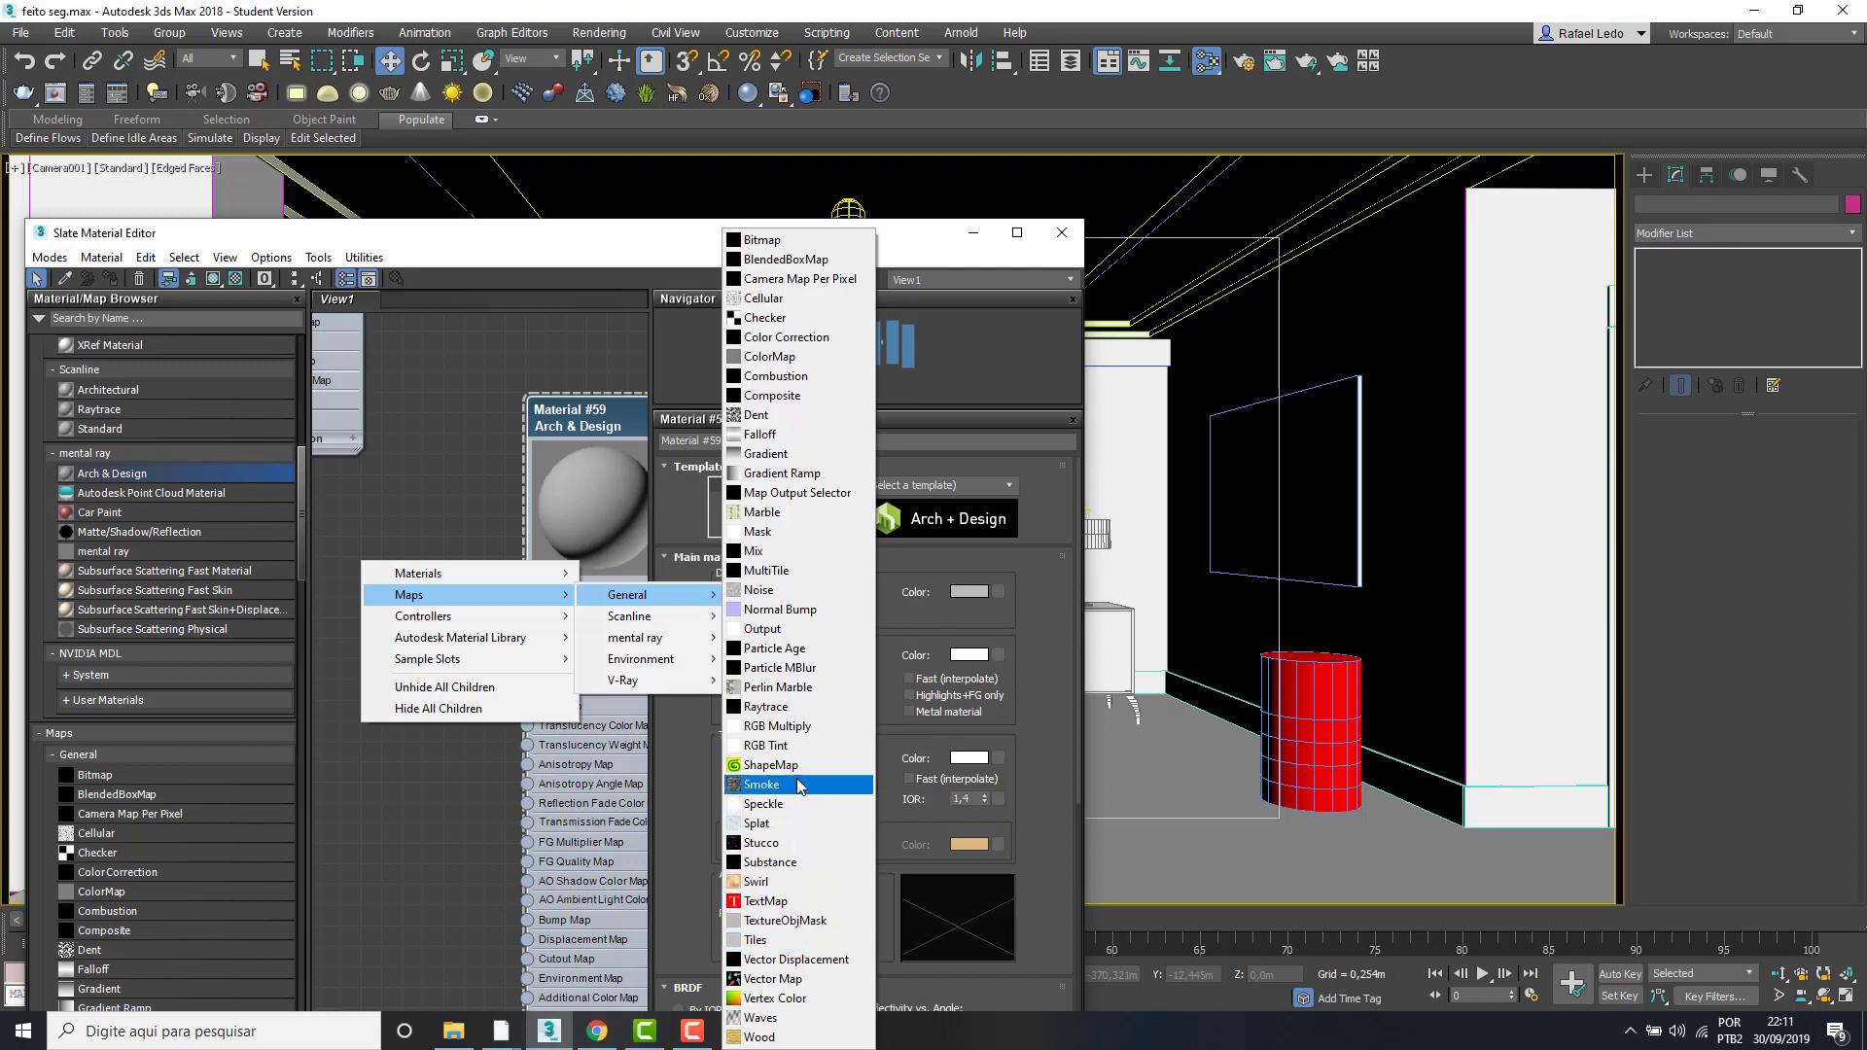
{"action": "left_click", "coordinate": [768, 883]}
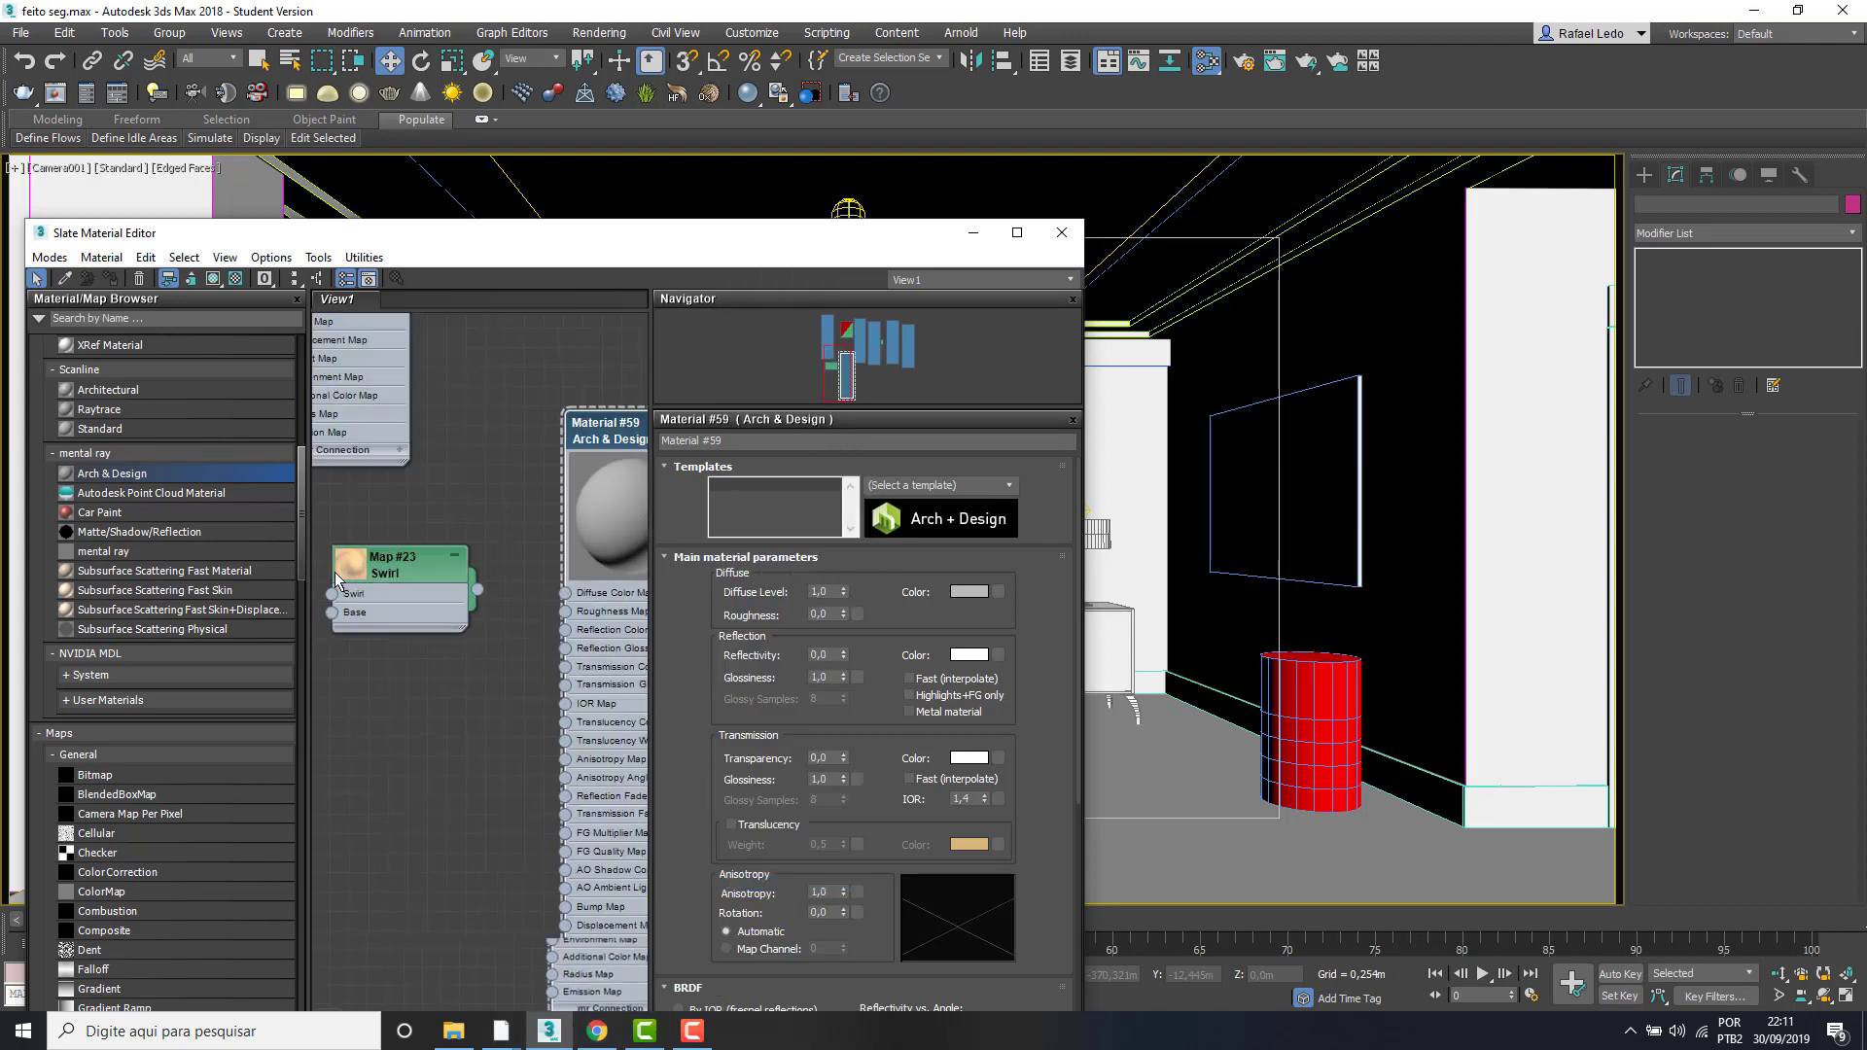
- Enlarge the Swirl map's node preview and show its parameters in full by moving the material editor up
{"action": "scroll", "coordinate": [362, 573], "scroll_direction": "up", "scroll_amount": 3}
{"action": "scroll", "coordinate": [362, 573], "scroll_direction": "down", "scroll_amount": 4}
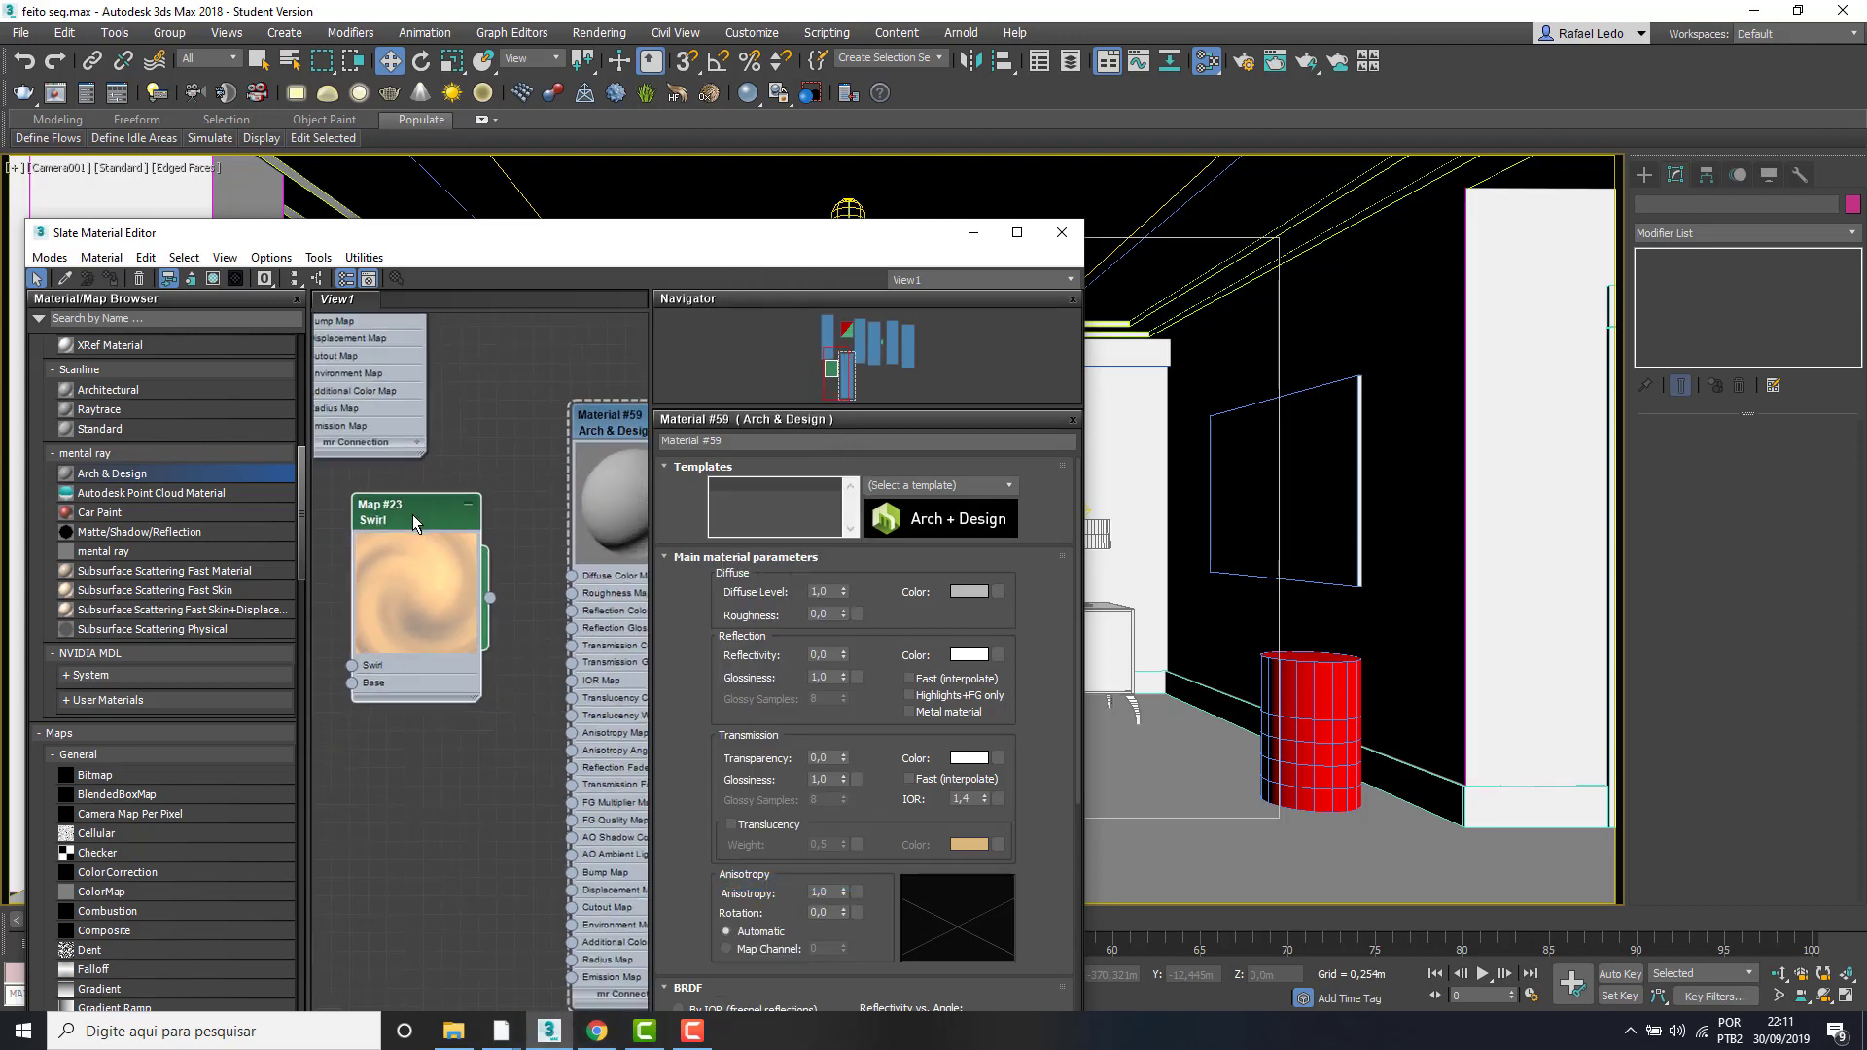
{"action": "double_click", "coordinate": [364, 517]}
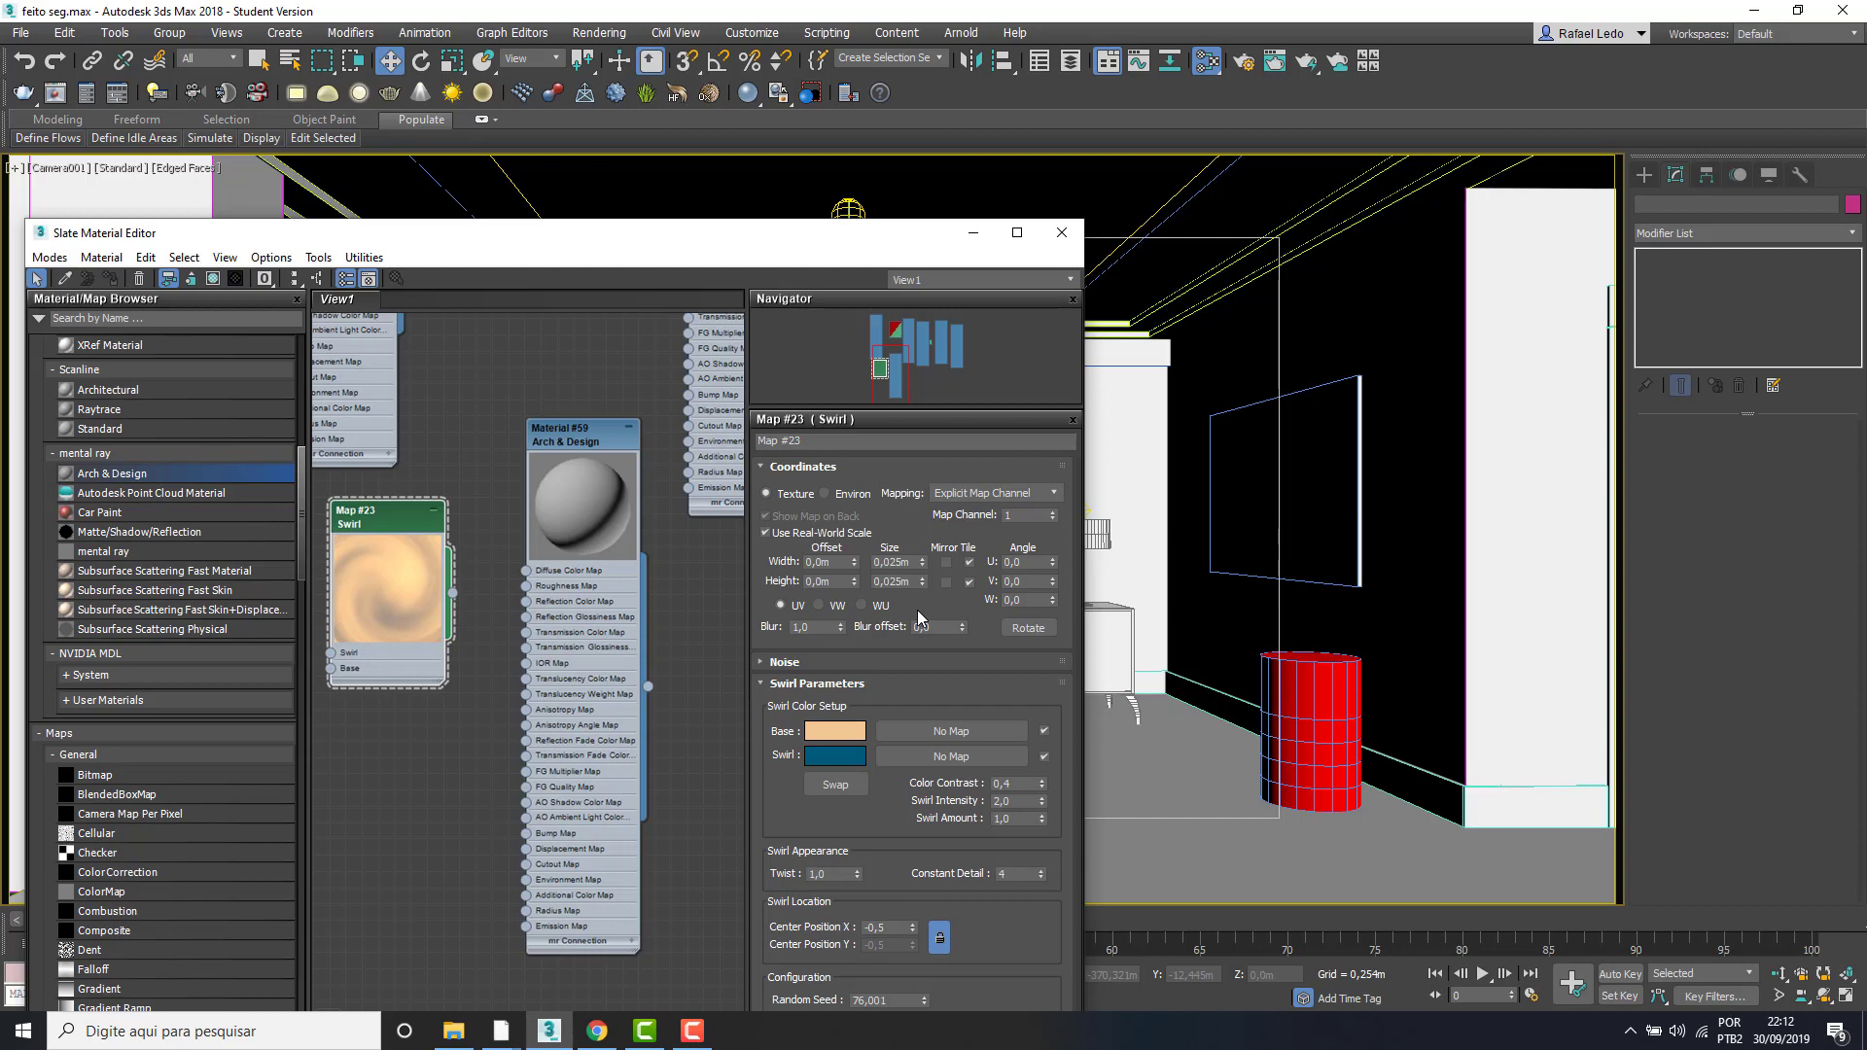
{"action": "left_click_drag", "start_coordinate": [789, 241], "coordinate": [760, 170]}
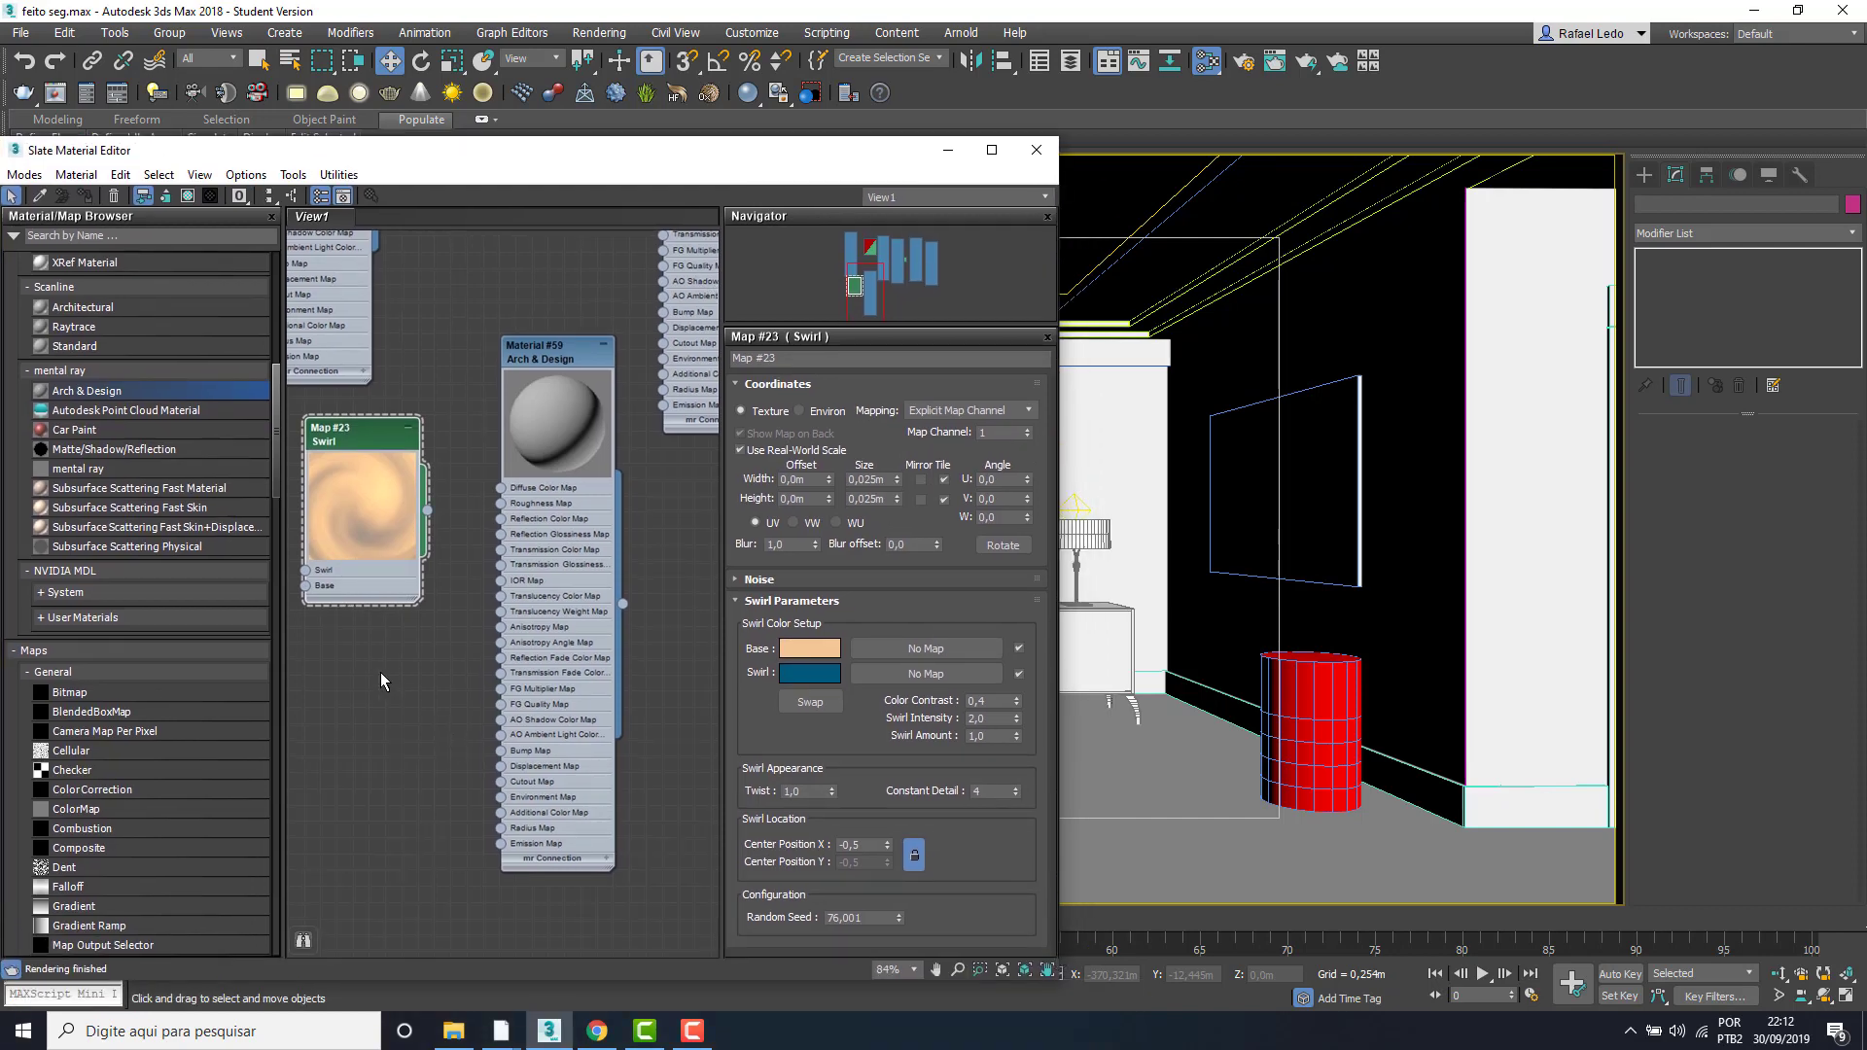
- Add a Marble map from the General maps below the Swirl map
{"action": "scroll", "coordinate": [327, 644], "scroll_direction": "up", "scroll_amount": 2}
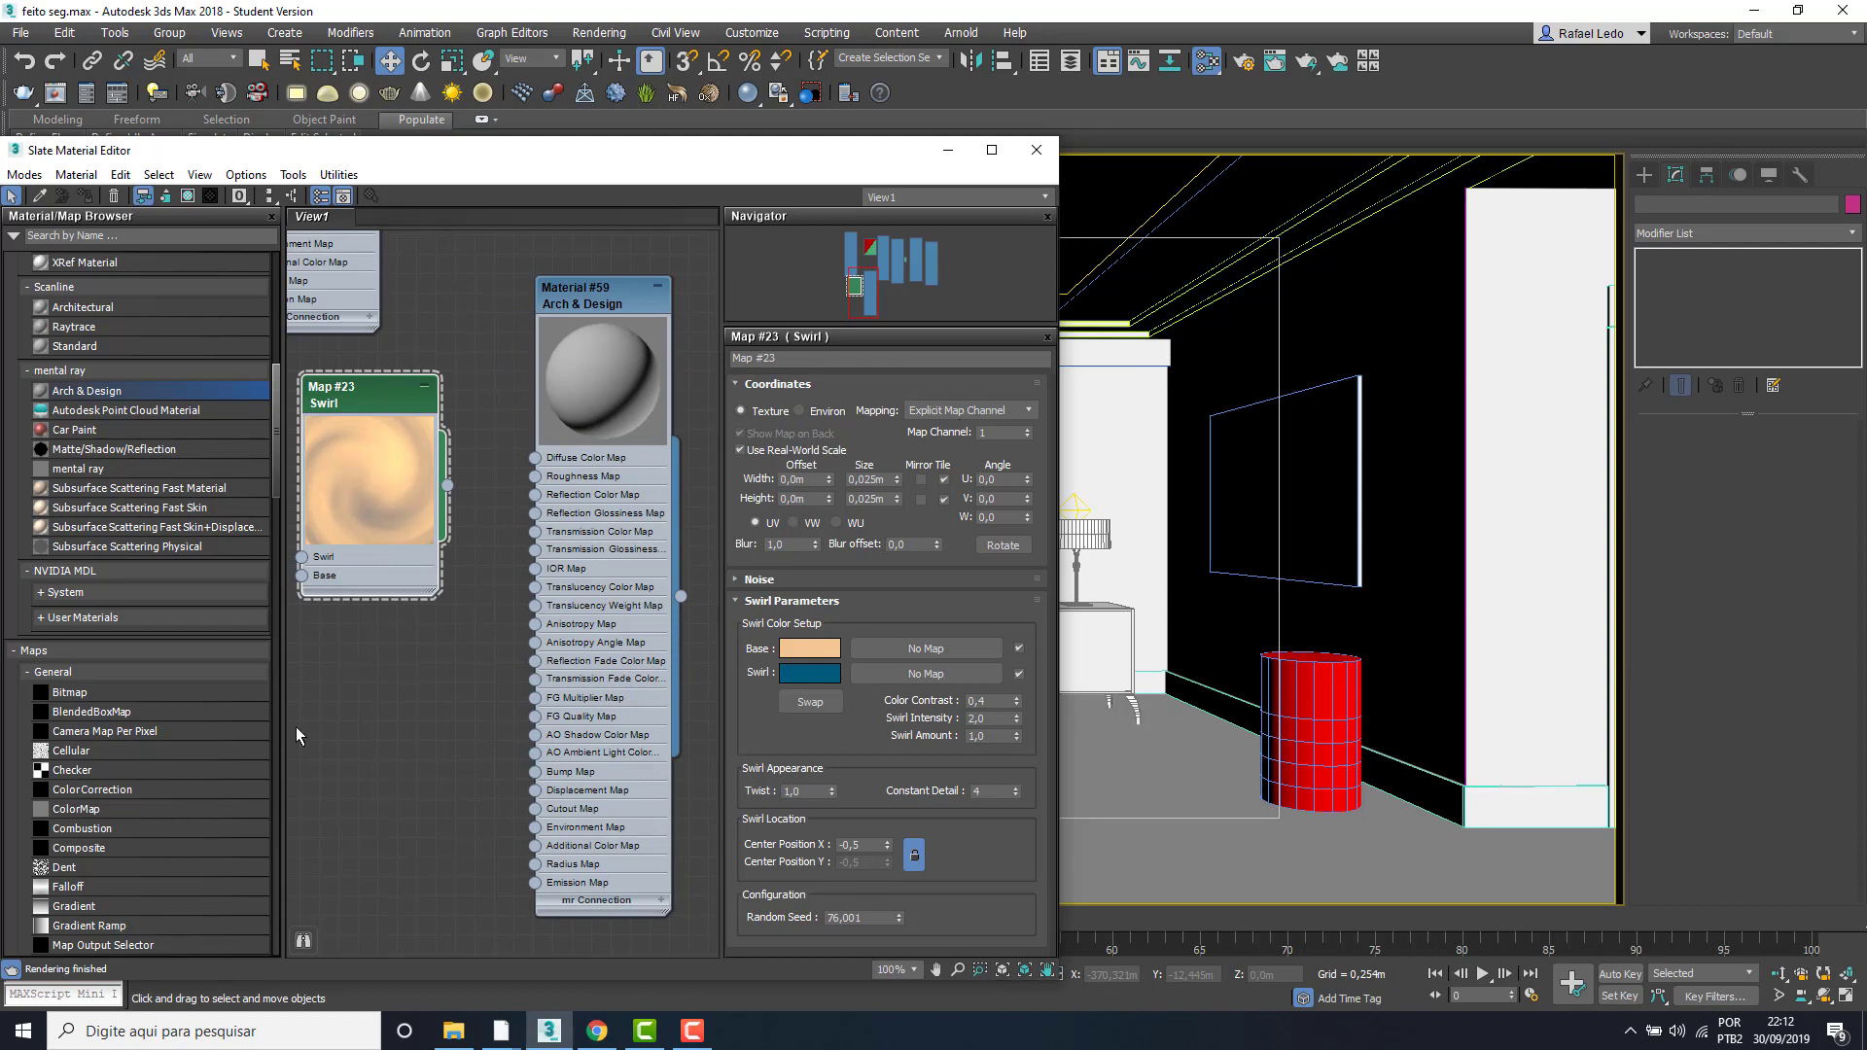
{"action": "right_click", "coordinate": [367, 694]}
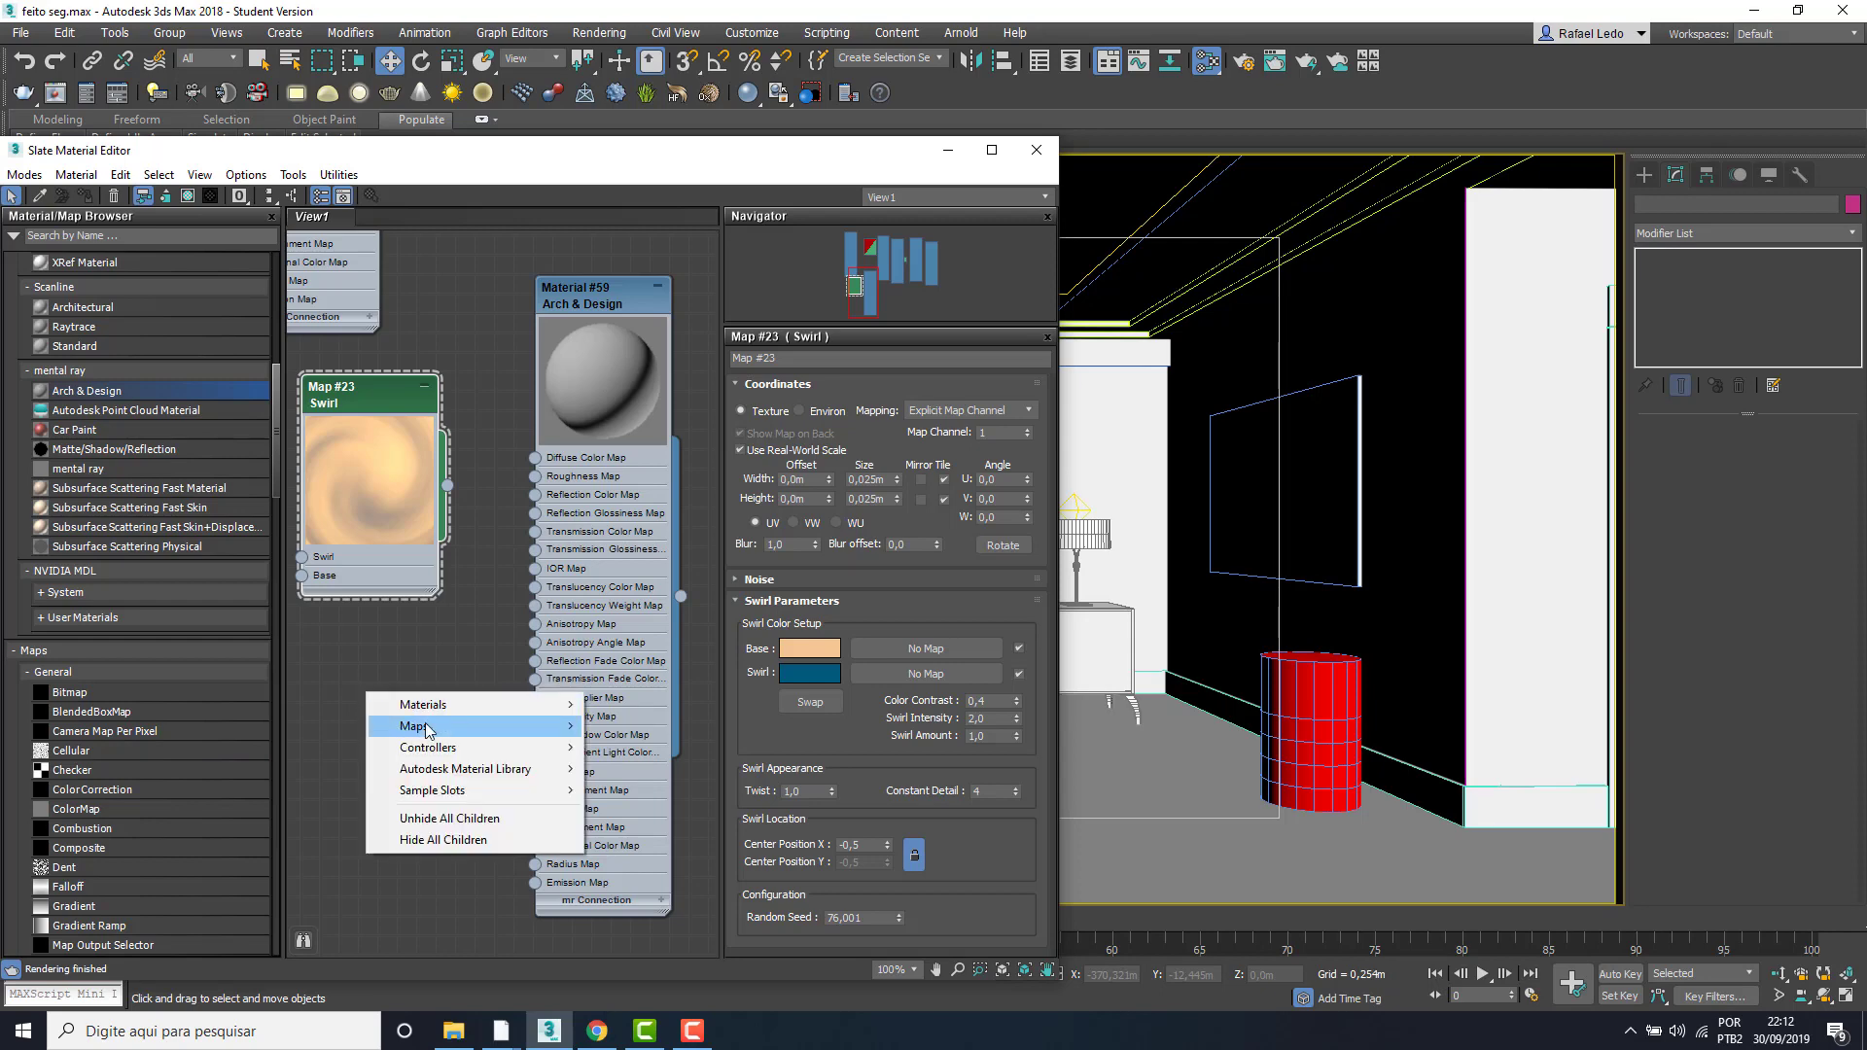
{"action": "mouse_move", "coordinate": [428, 728]}
{"action": "mouse_move", "coordinate": [618, 737]}
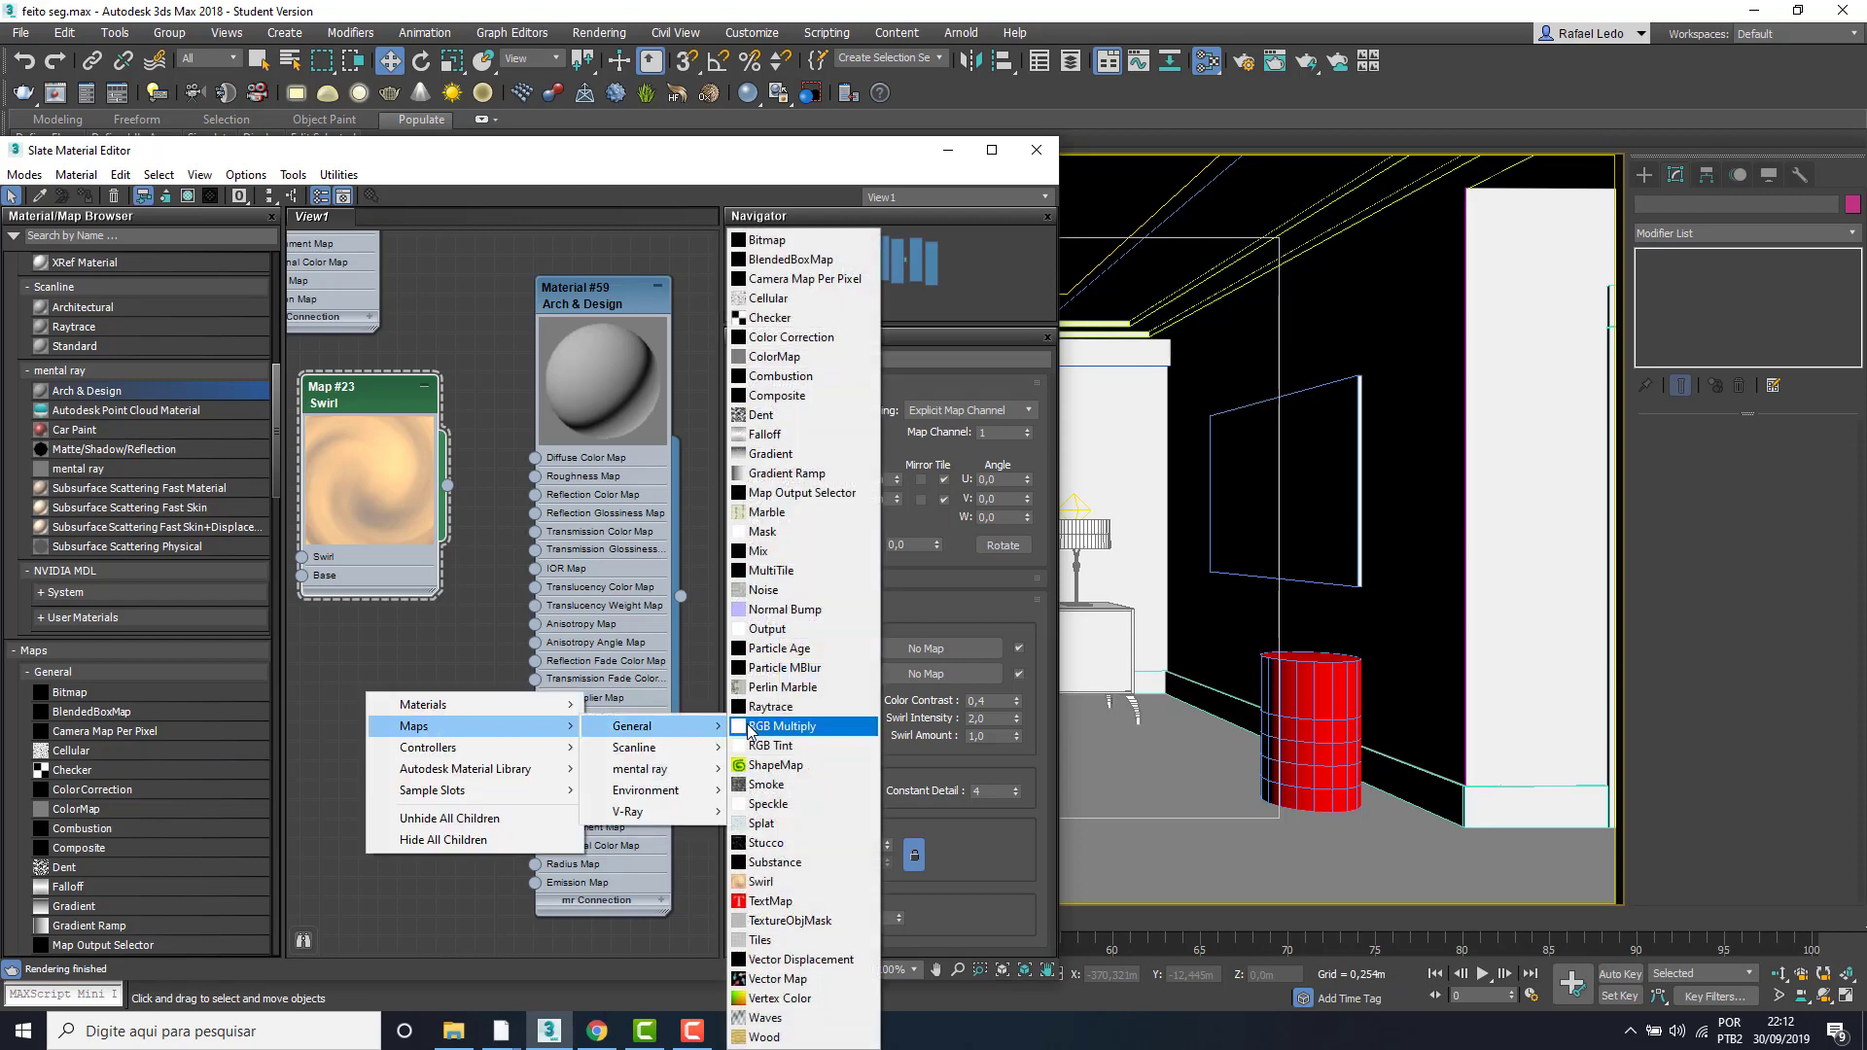
{"action": "left_click", "coordinate": [767, 513]}
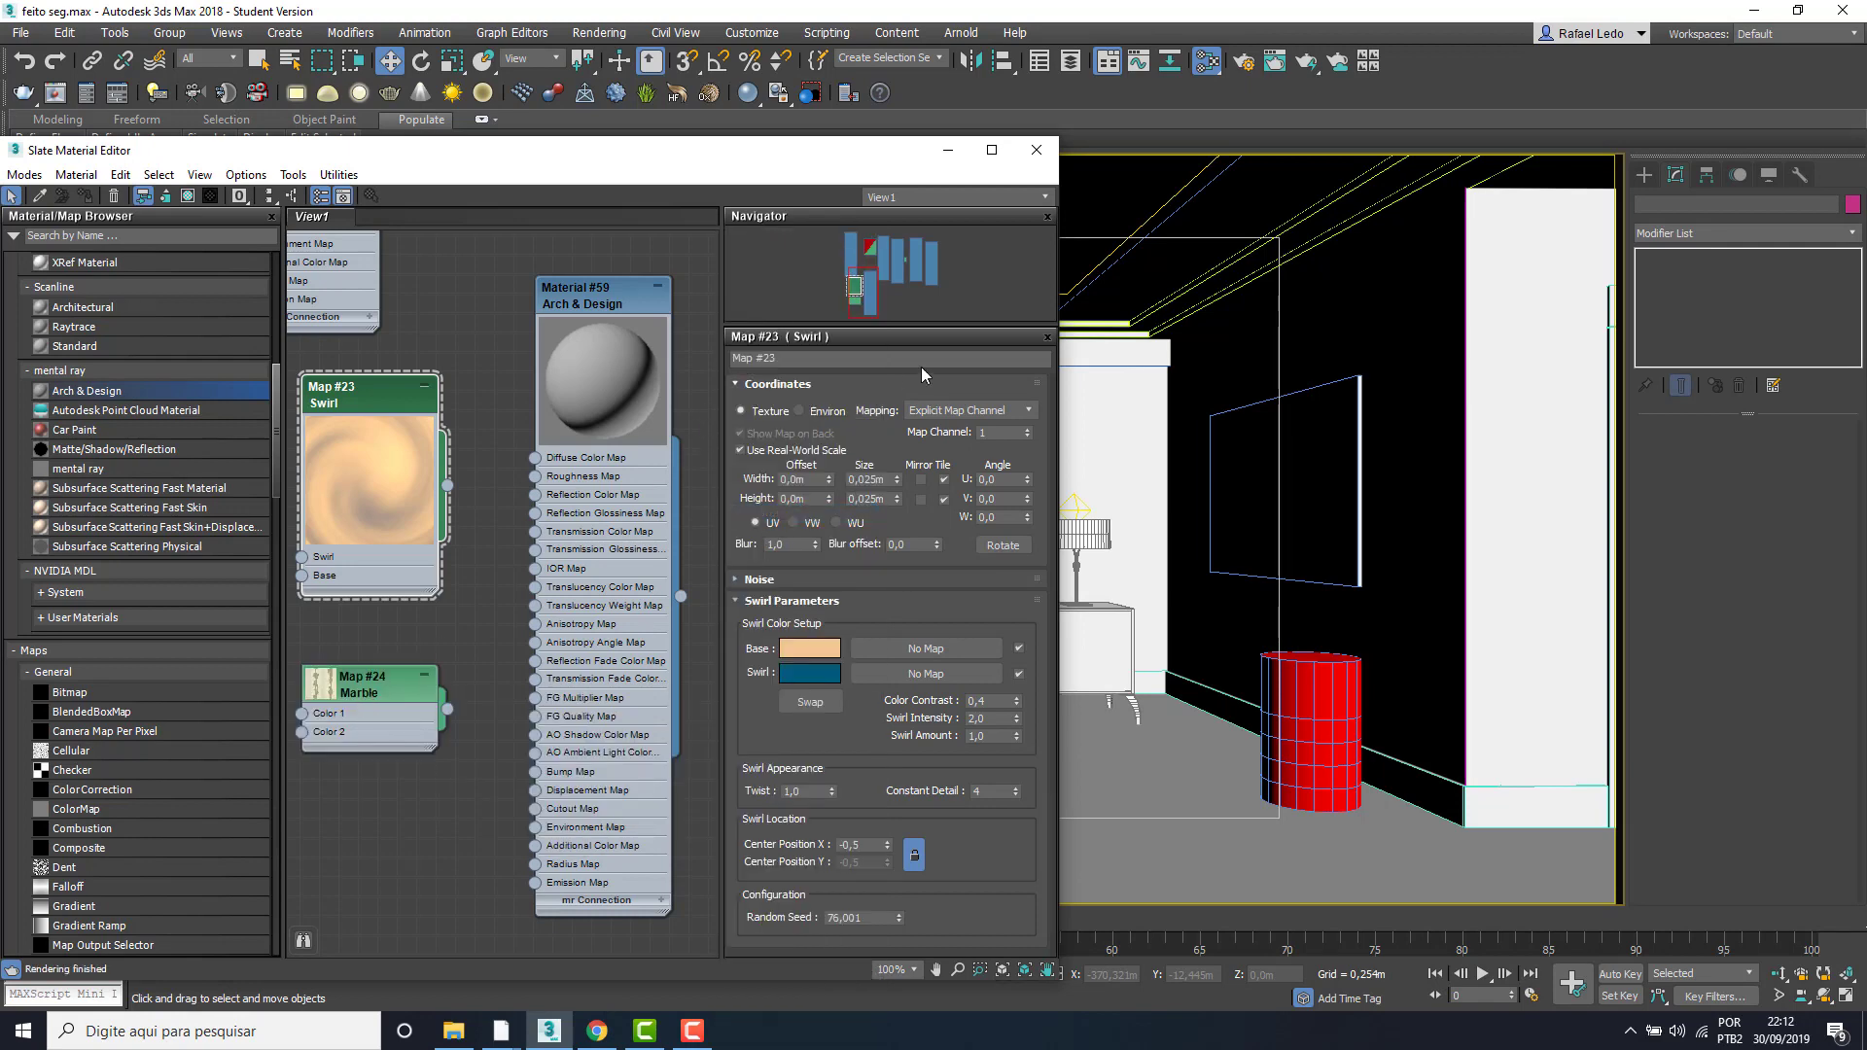
- Delete the Marble map from the node view
{"action": "double_click", "coordinate": [347, 687]}
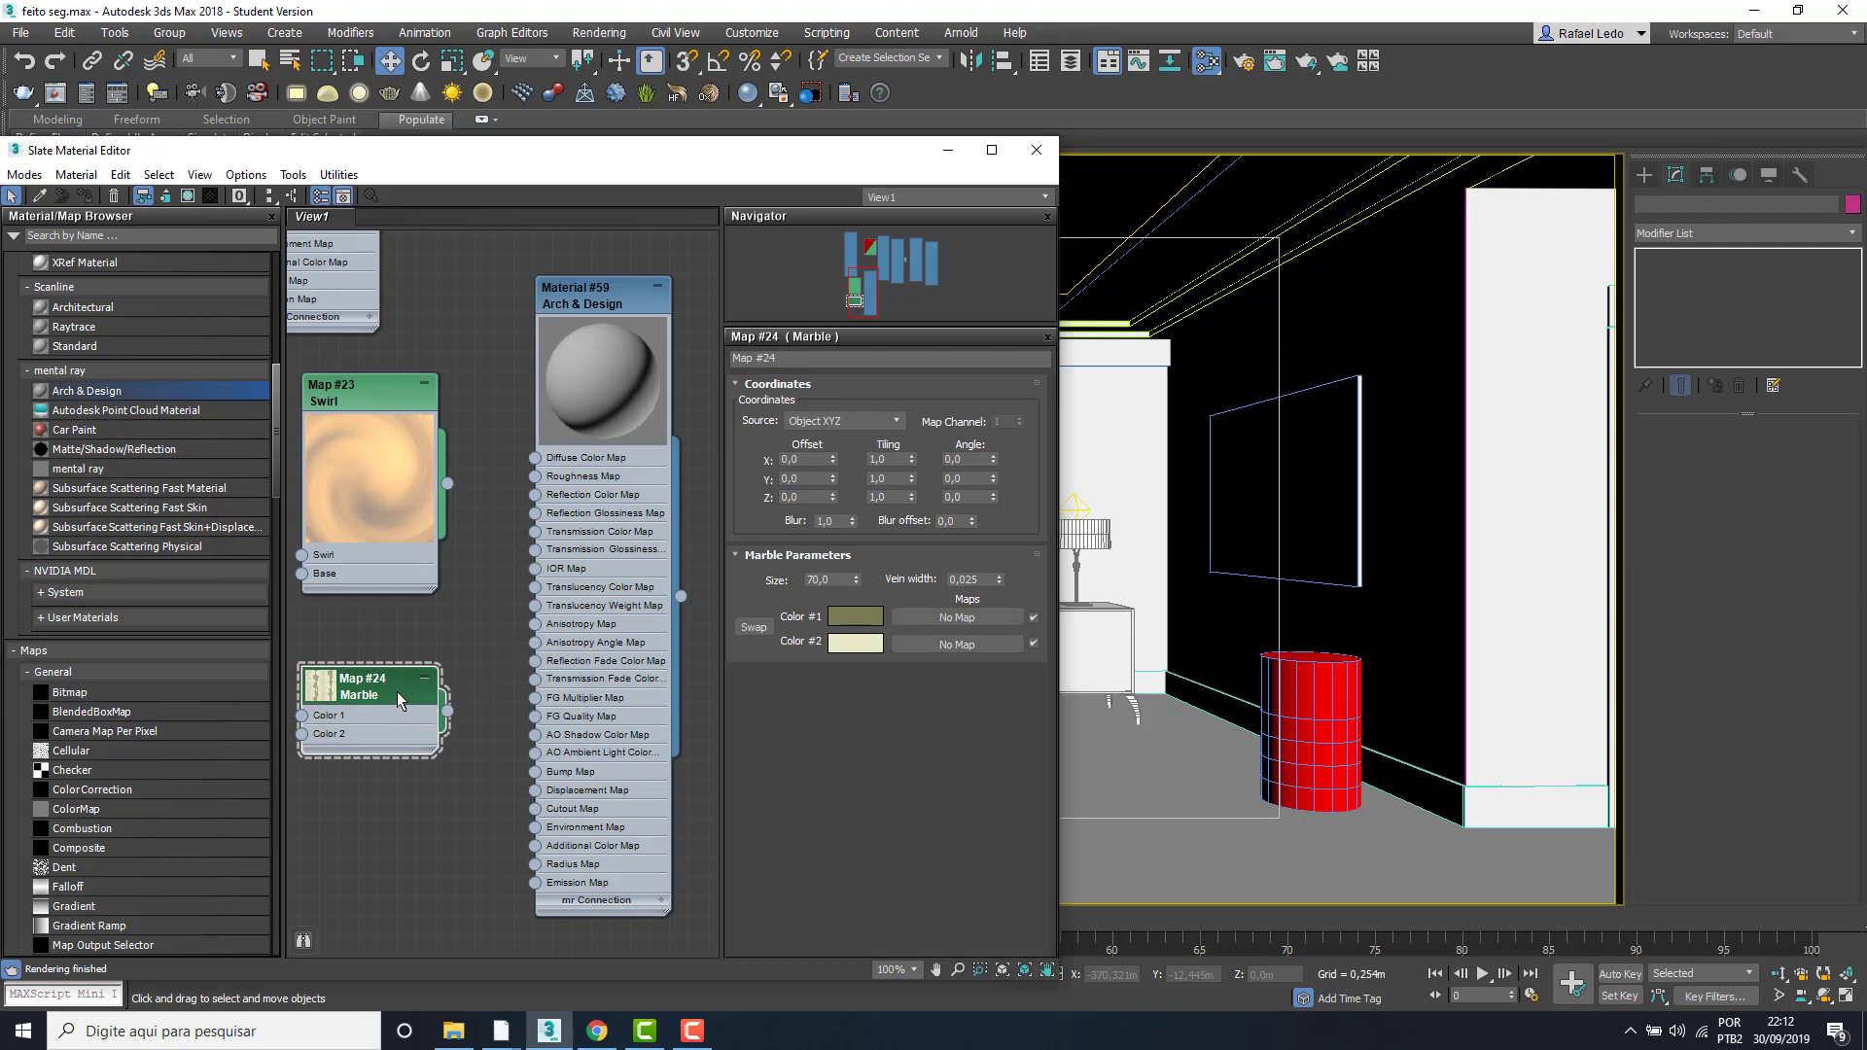
{"action": "key", "text": "Delete"}
- Connect the Swirl map to the Arch & Design material's Diffuse Color Map and enable its shaded display in the viewport
{"action": "left_click", "coordinate": [420, 467]}
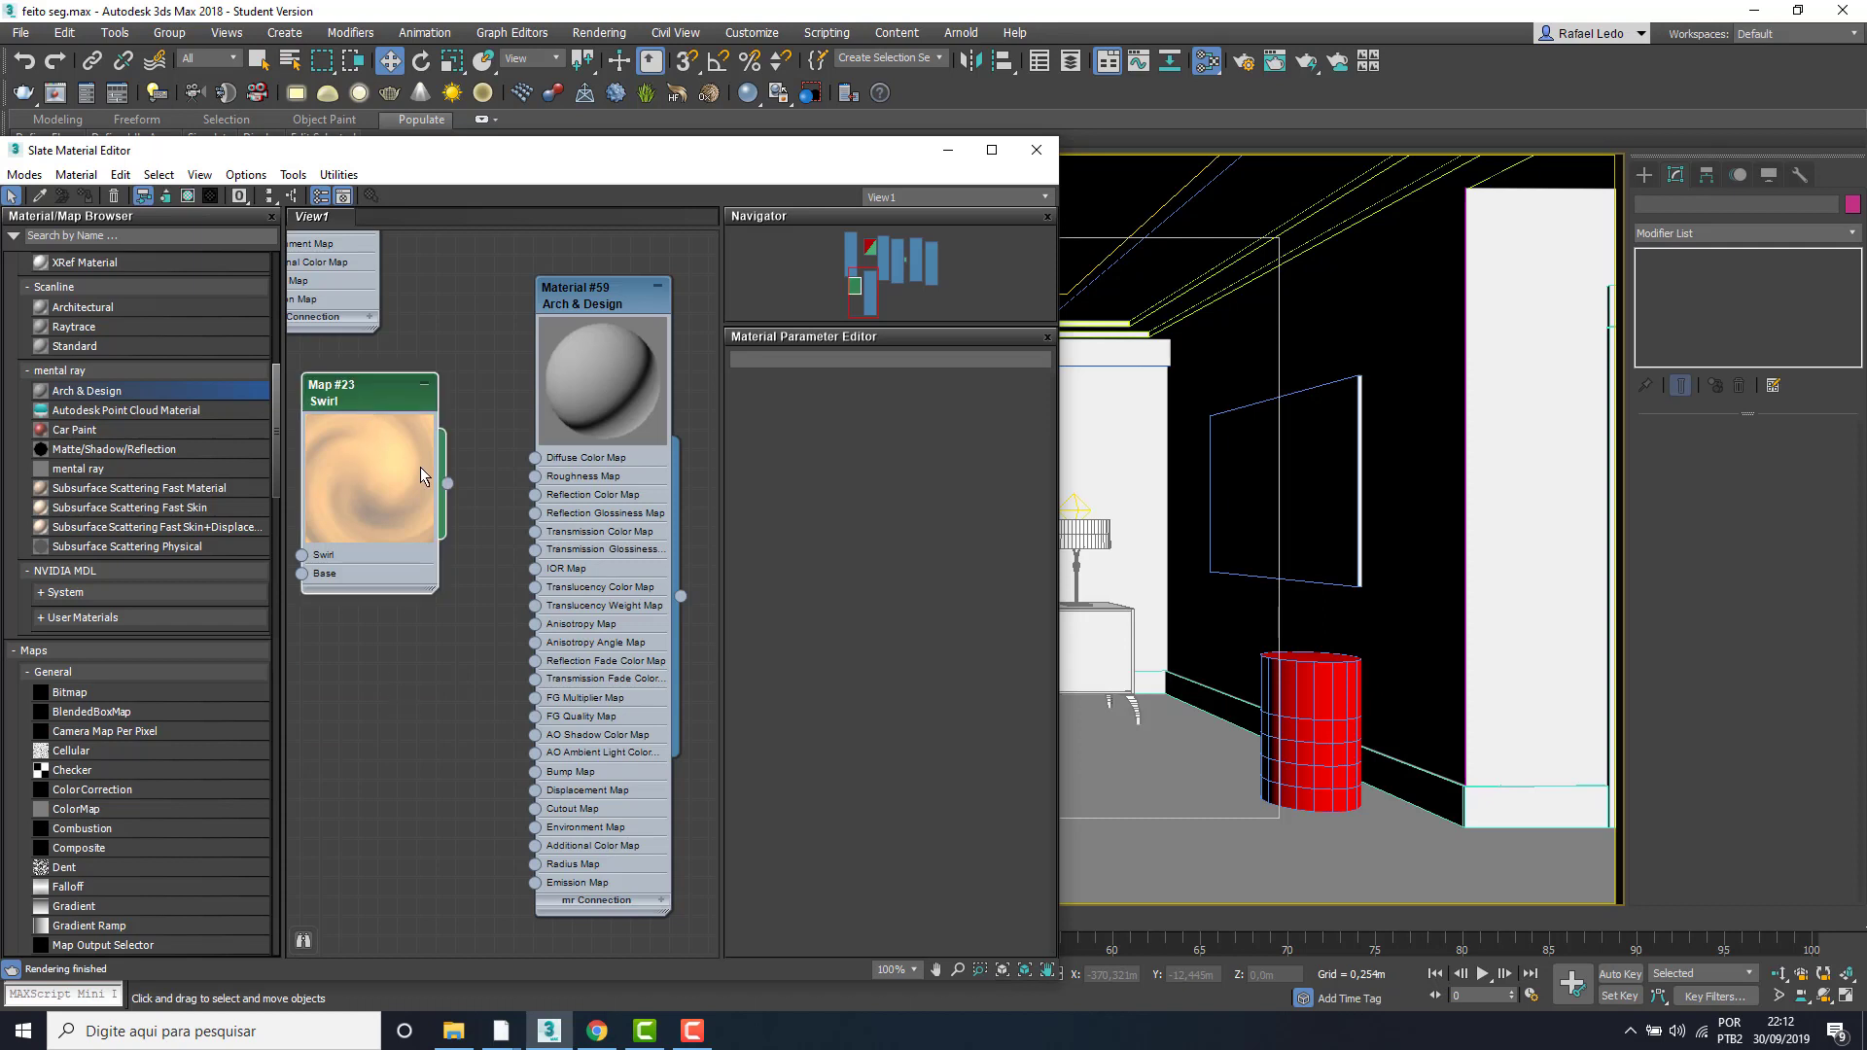
{"action": "left_click_drag", "start_coordinate": [519, 467], "coordinate": [535, 458]}
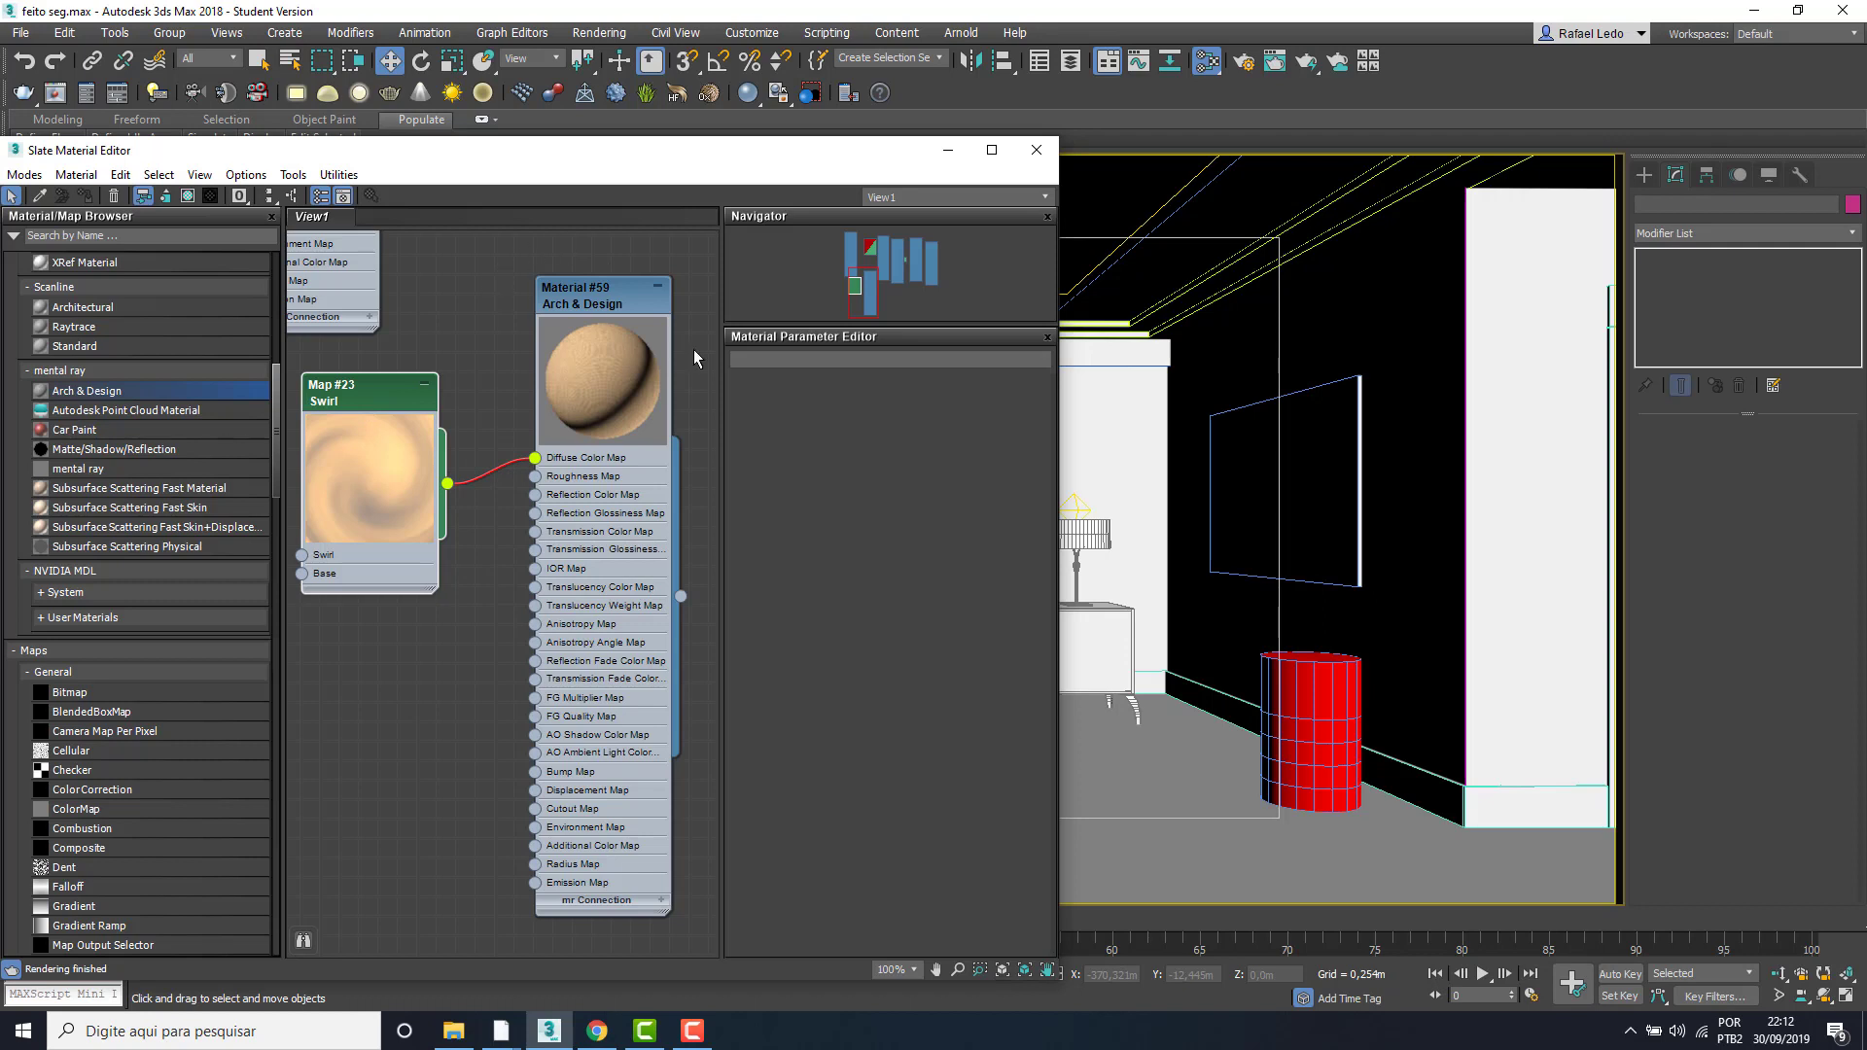
{"action": "double_click", "coordinate": [358, 395]}
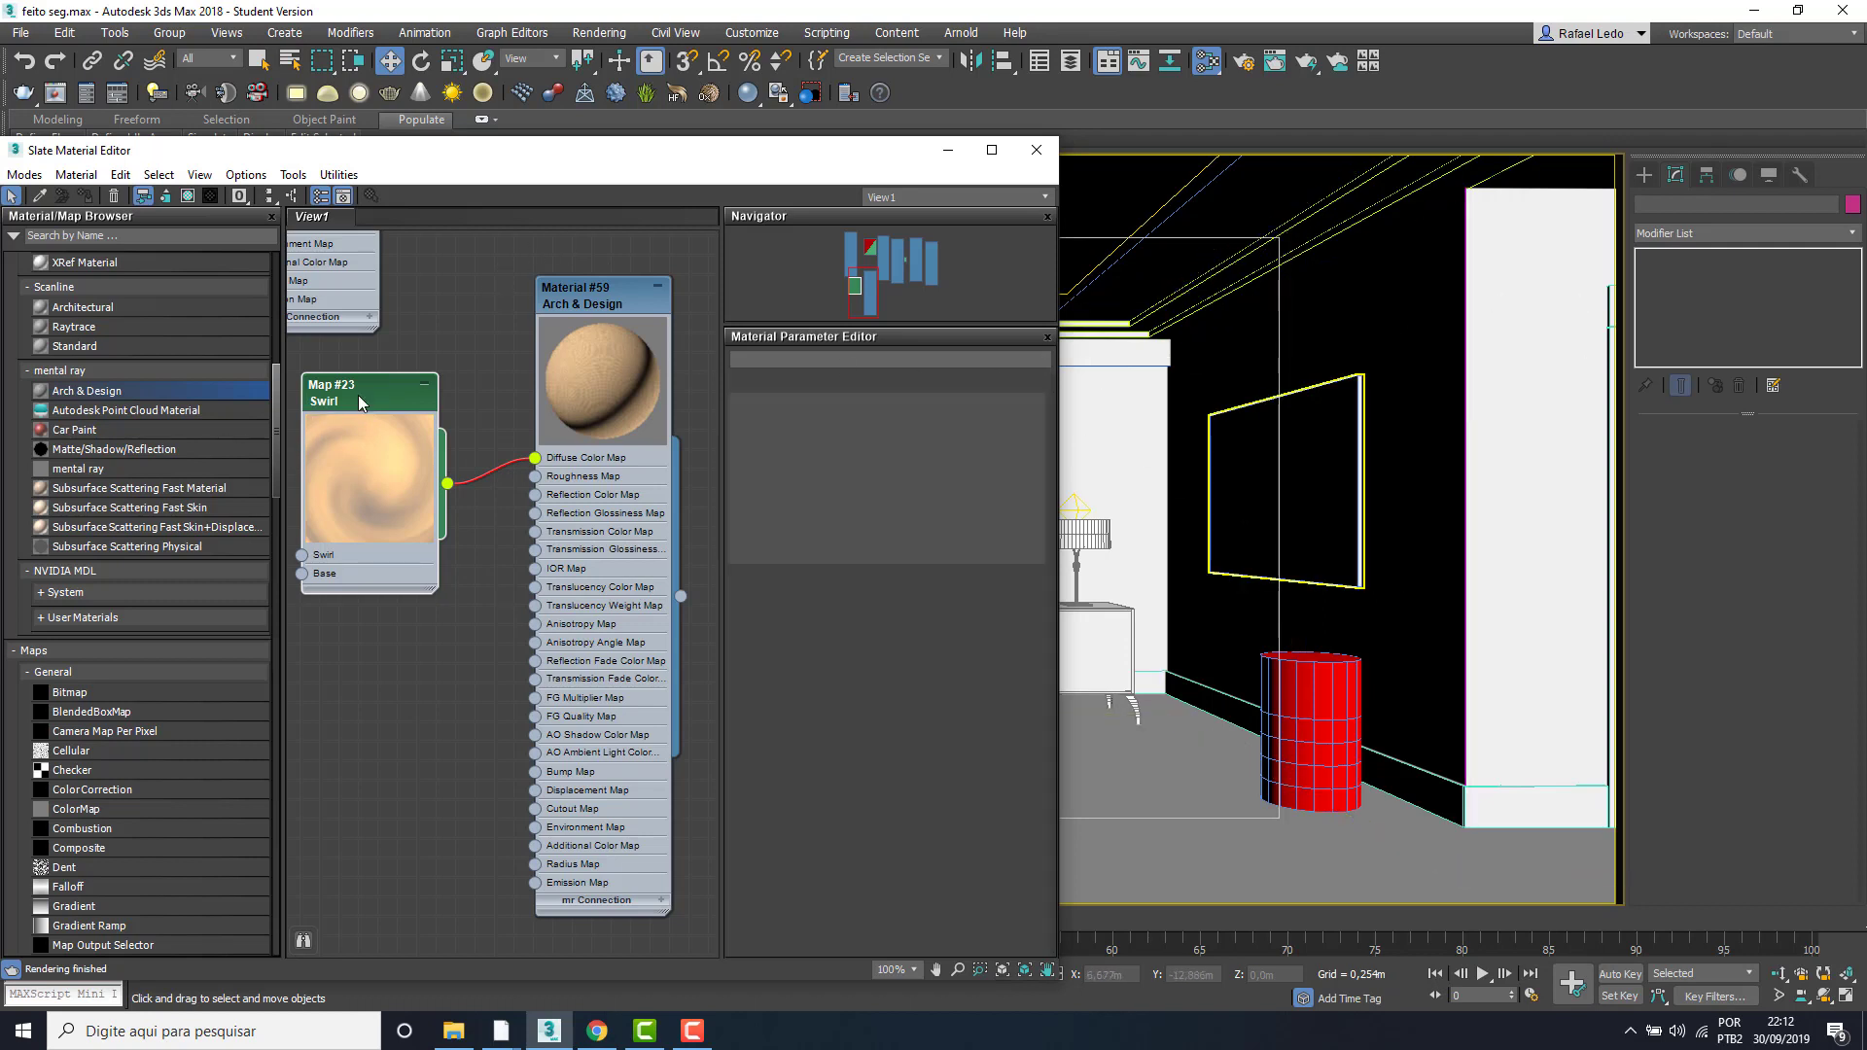
{"action": "left_click", "coordinate": [190, 197]}
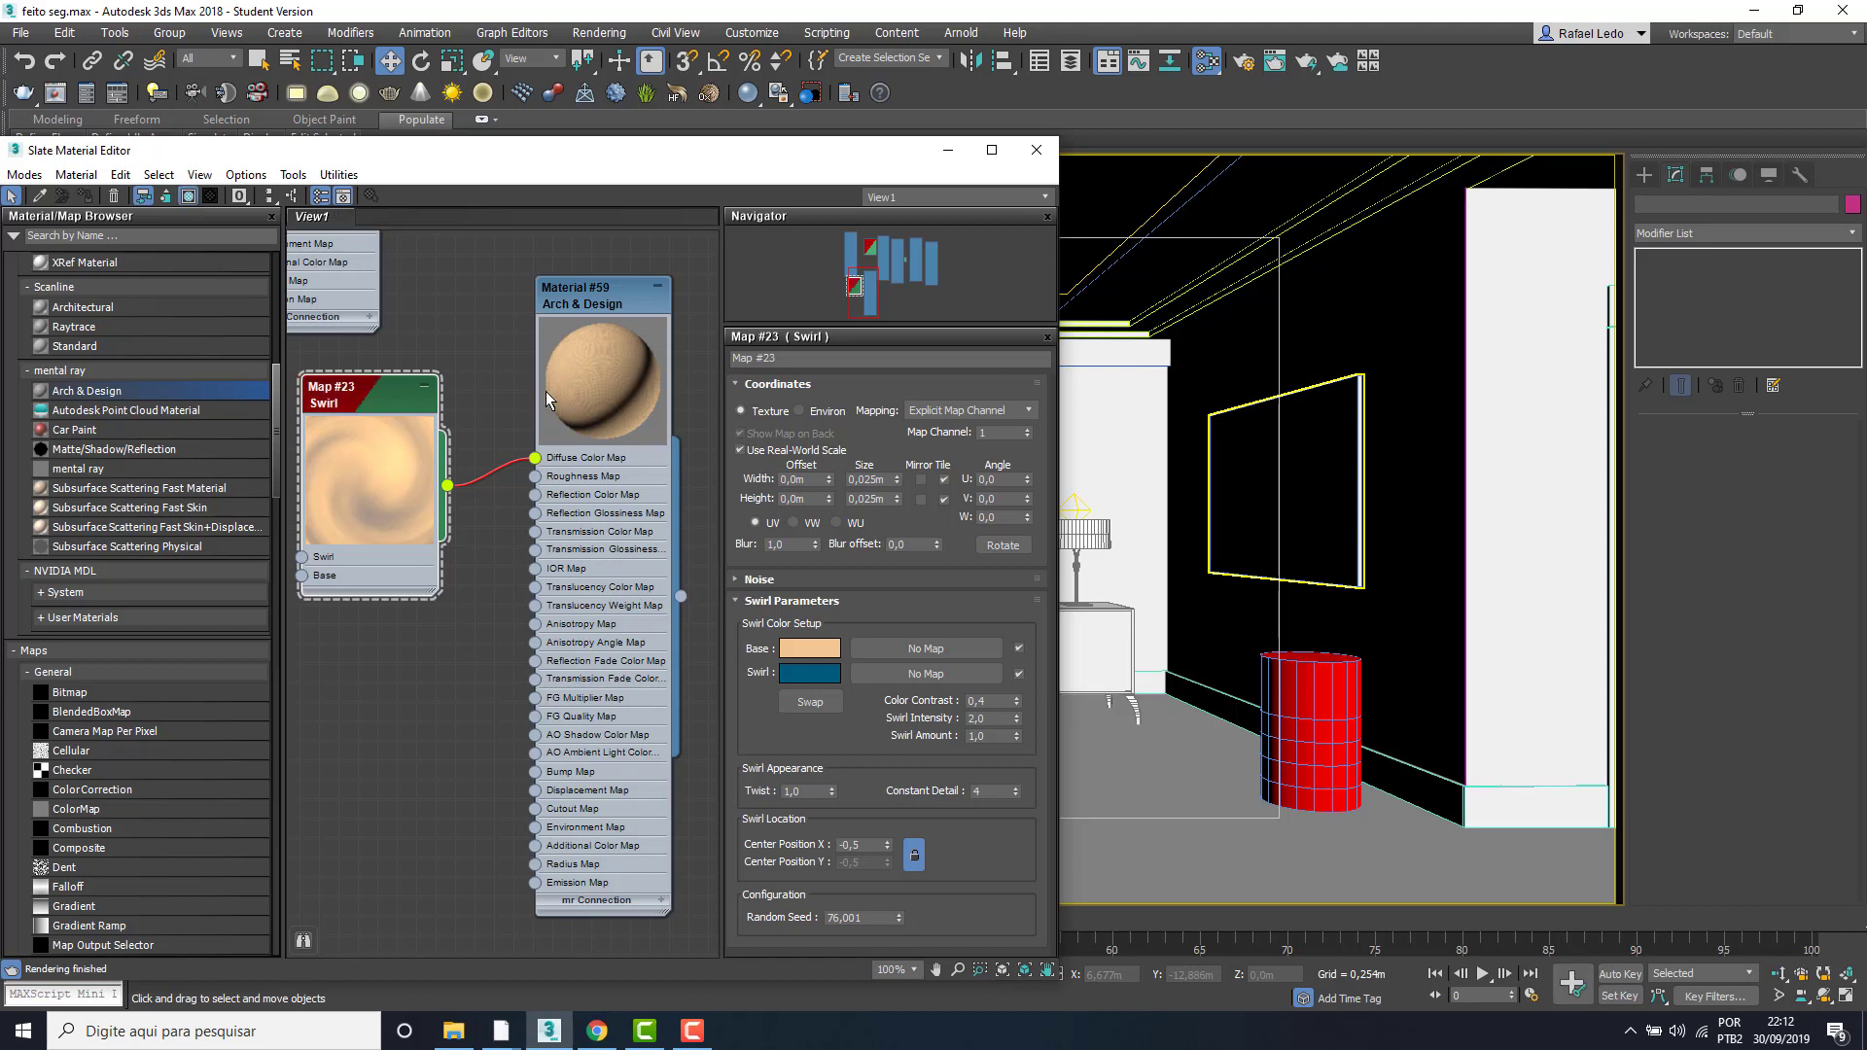
- Select the detached side wall face and hide all unselected objects
{"action": "left_click", "coordinate": [1386, 333]}
{"action": "right_click", "coordinate": [1384, 332]}
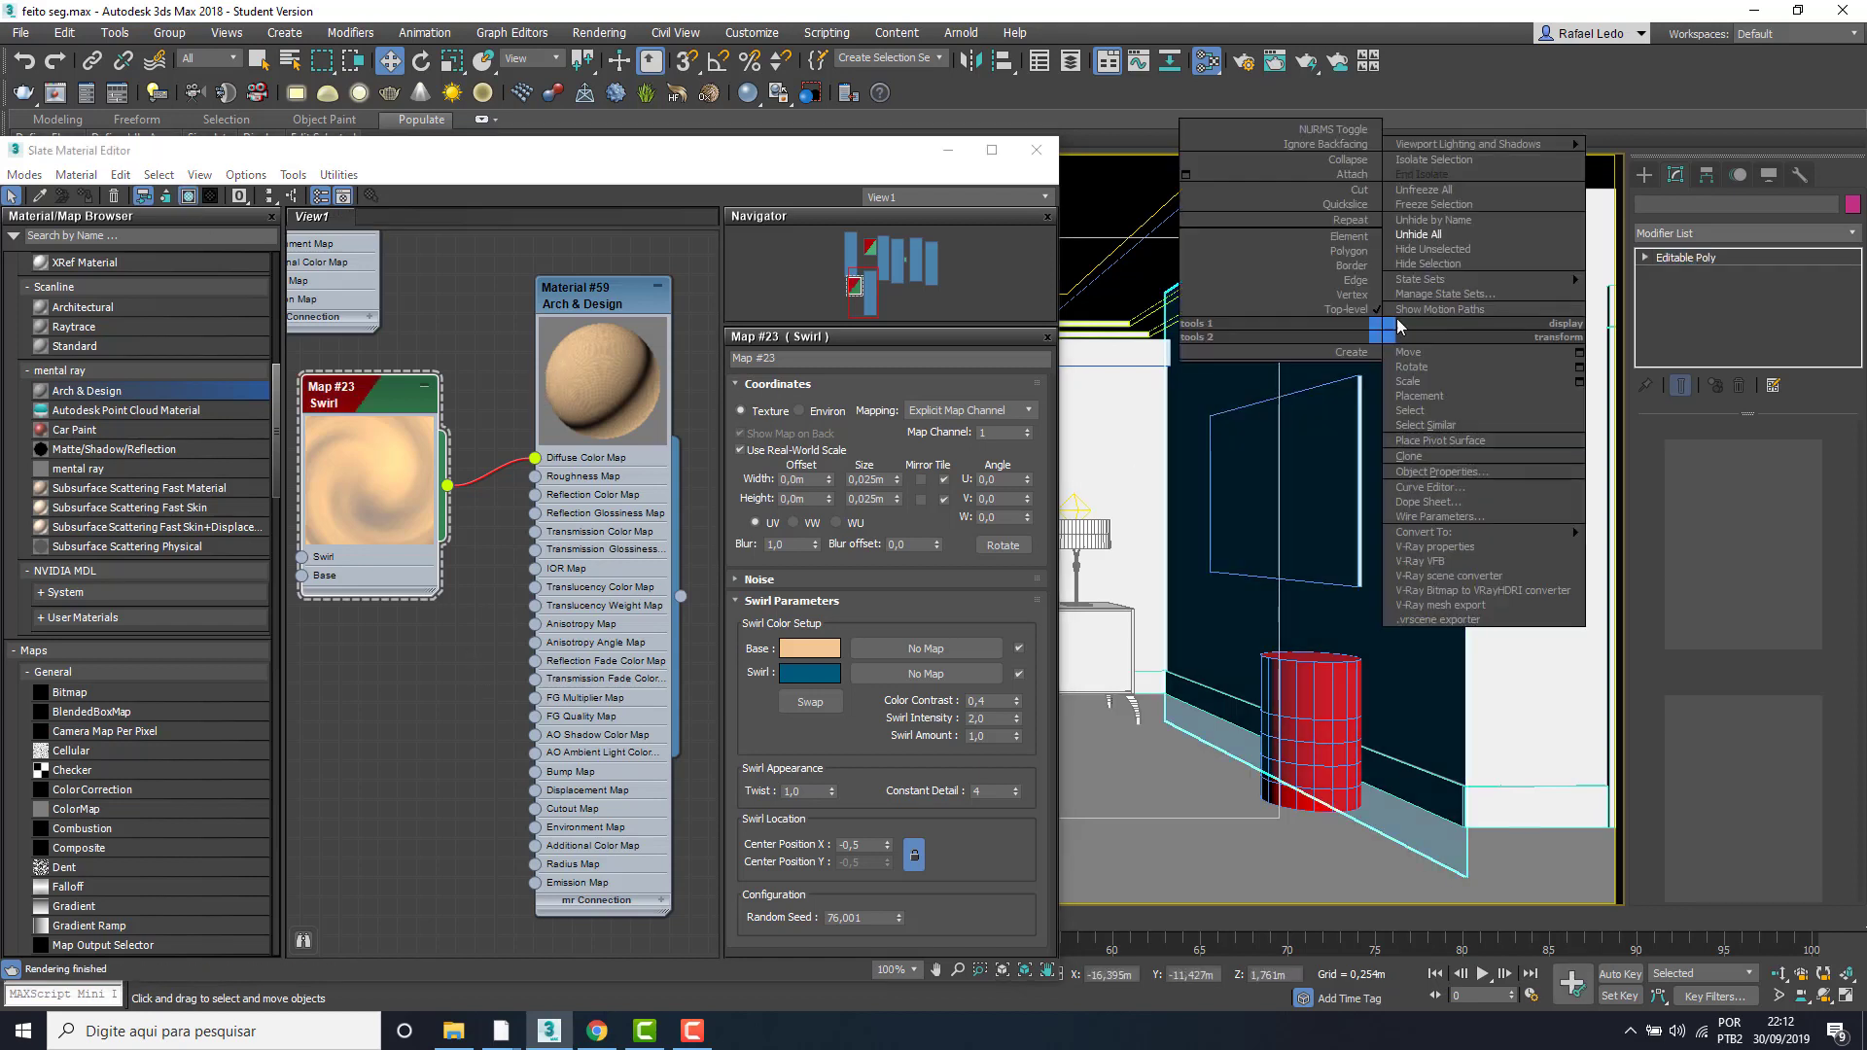
{"action": "left_click", "coordinate": [1430, 249]}
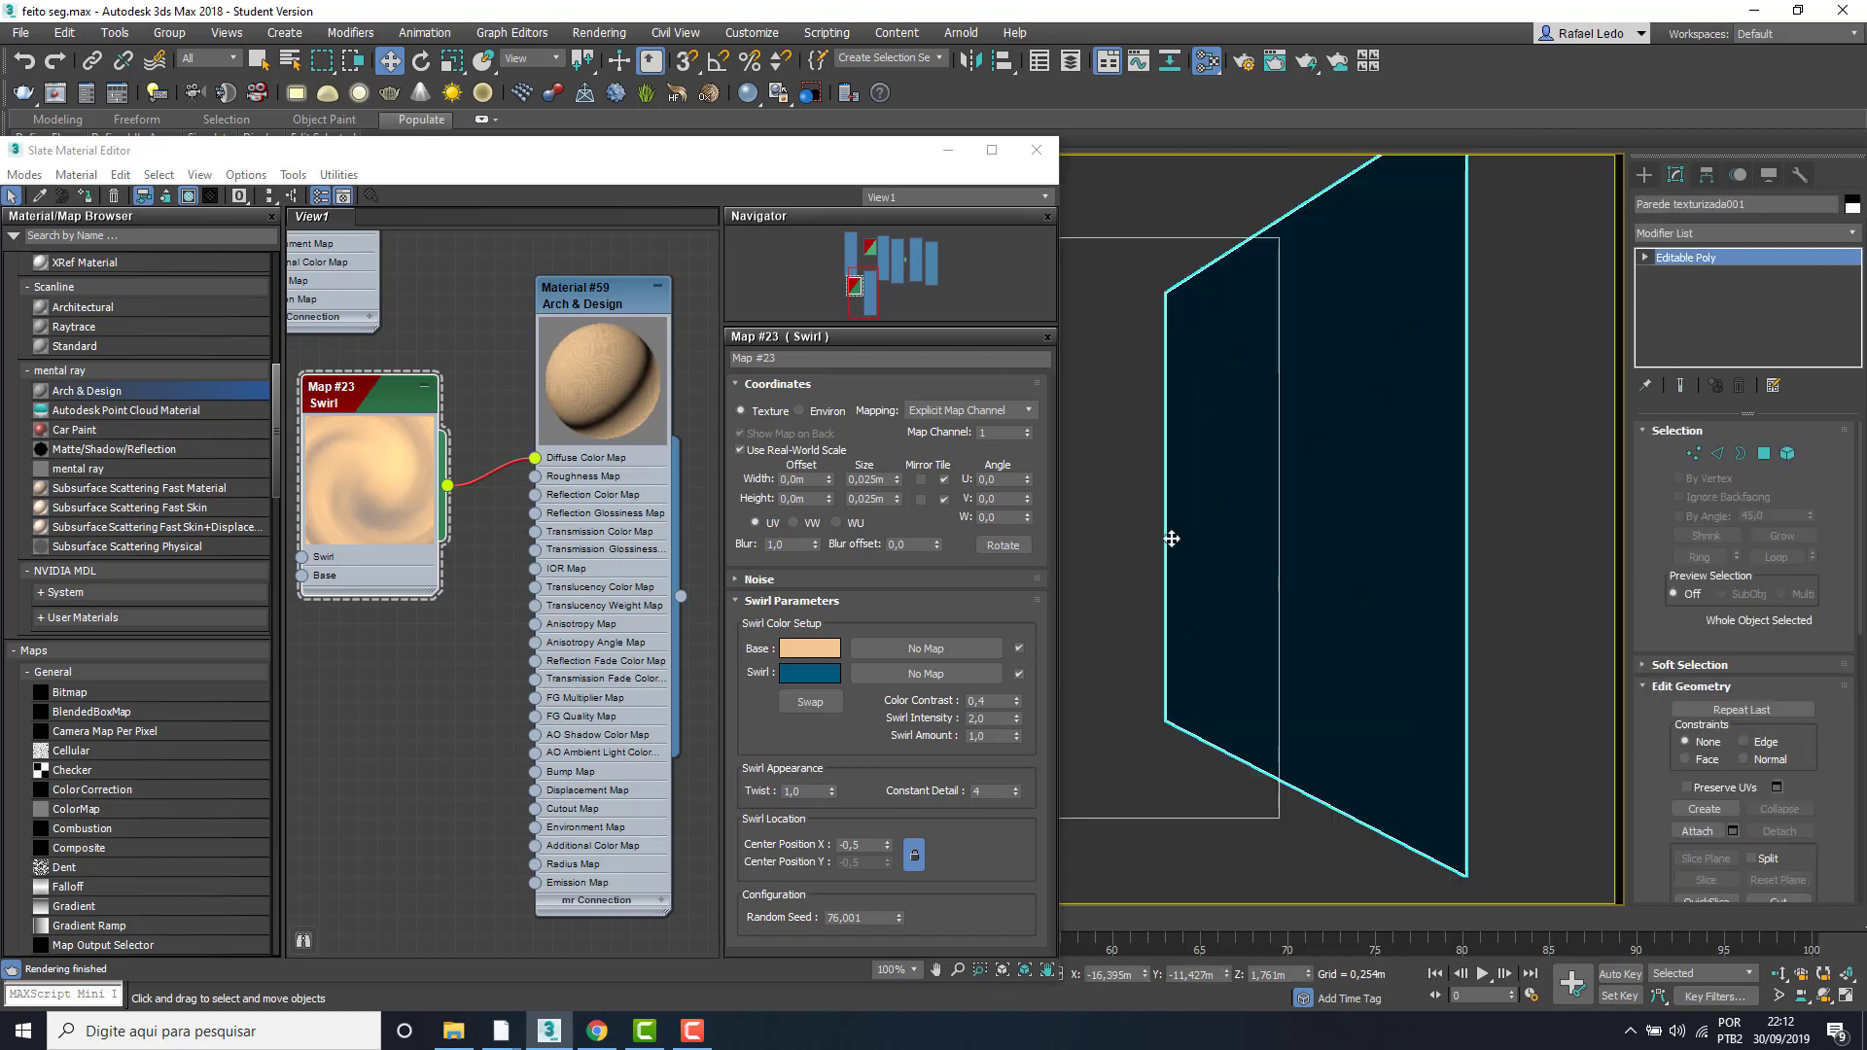
- Assign the Arch & Design material to the detached wall, deselect the wall and close the material editor
{"action": "left_click", "coordinate": [1077, 535]}
{"action": "left_click", "coordinate": [1280, 409]}
{"action": "left_click", "coordinate": [86, 198]}
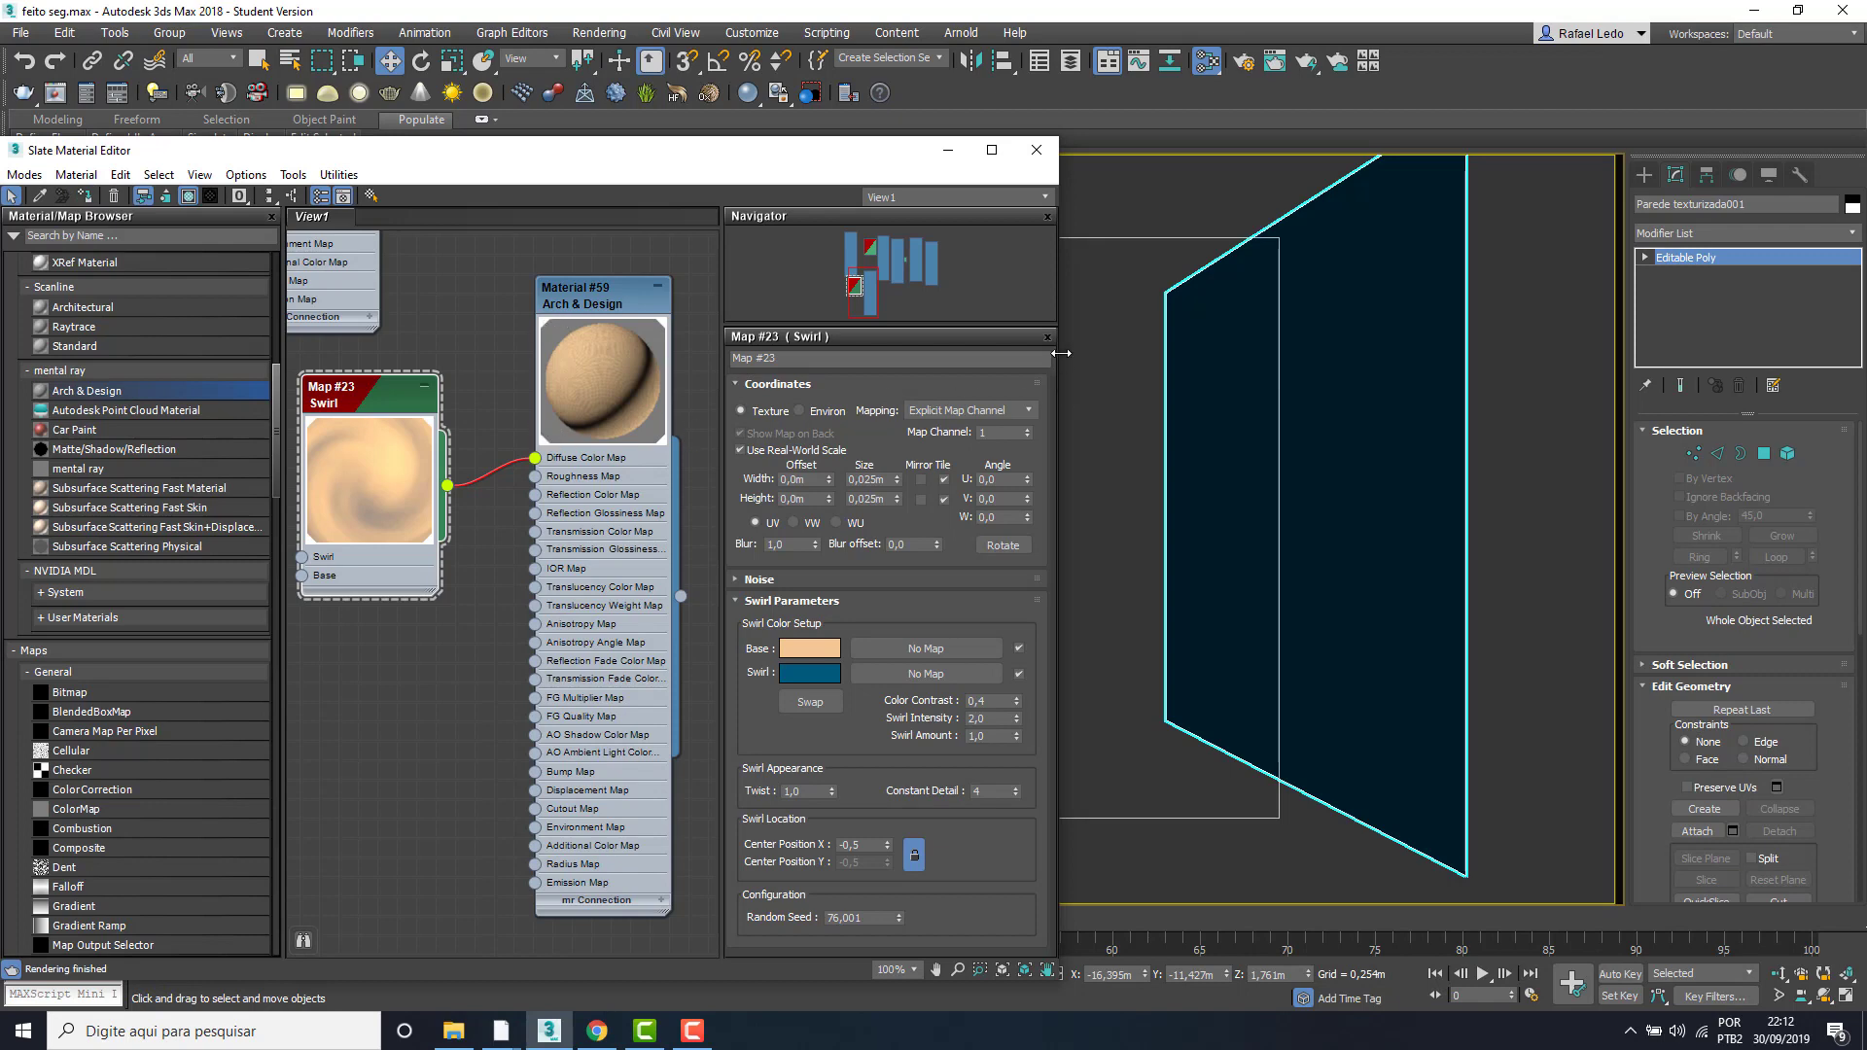
{"action": "left_click", "coordinate": [1110, 385]}
{"action": "left_click", "coordinate": [1037, 150]}
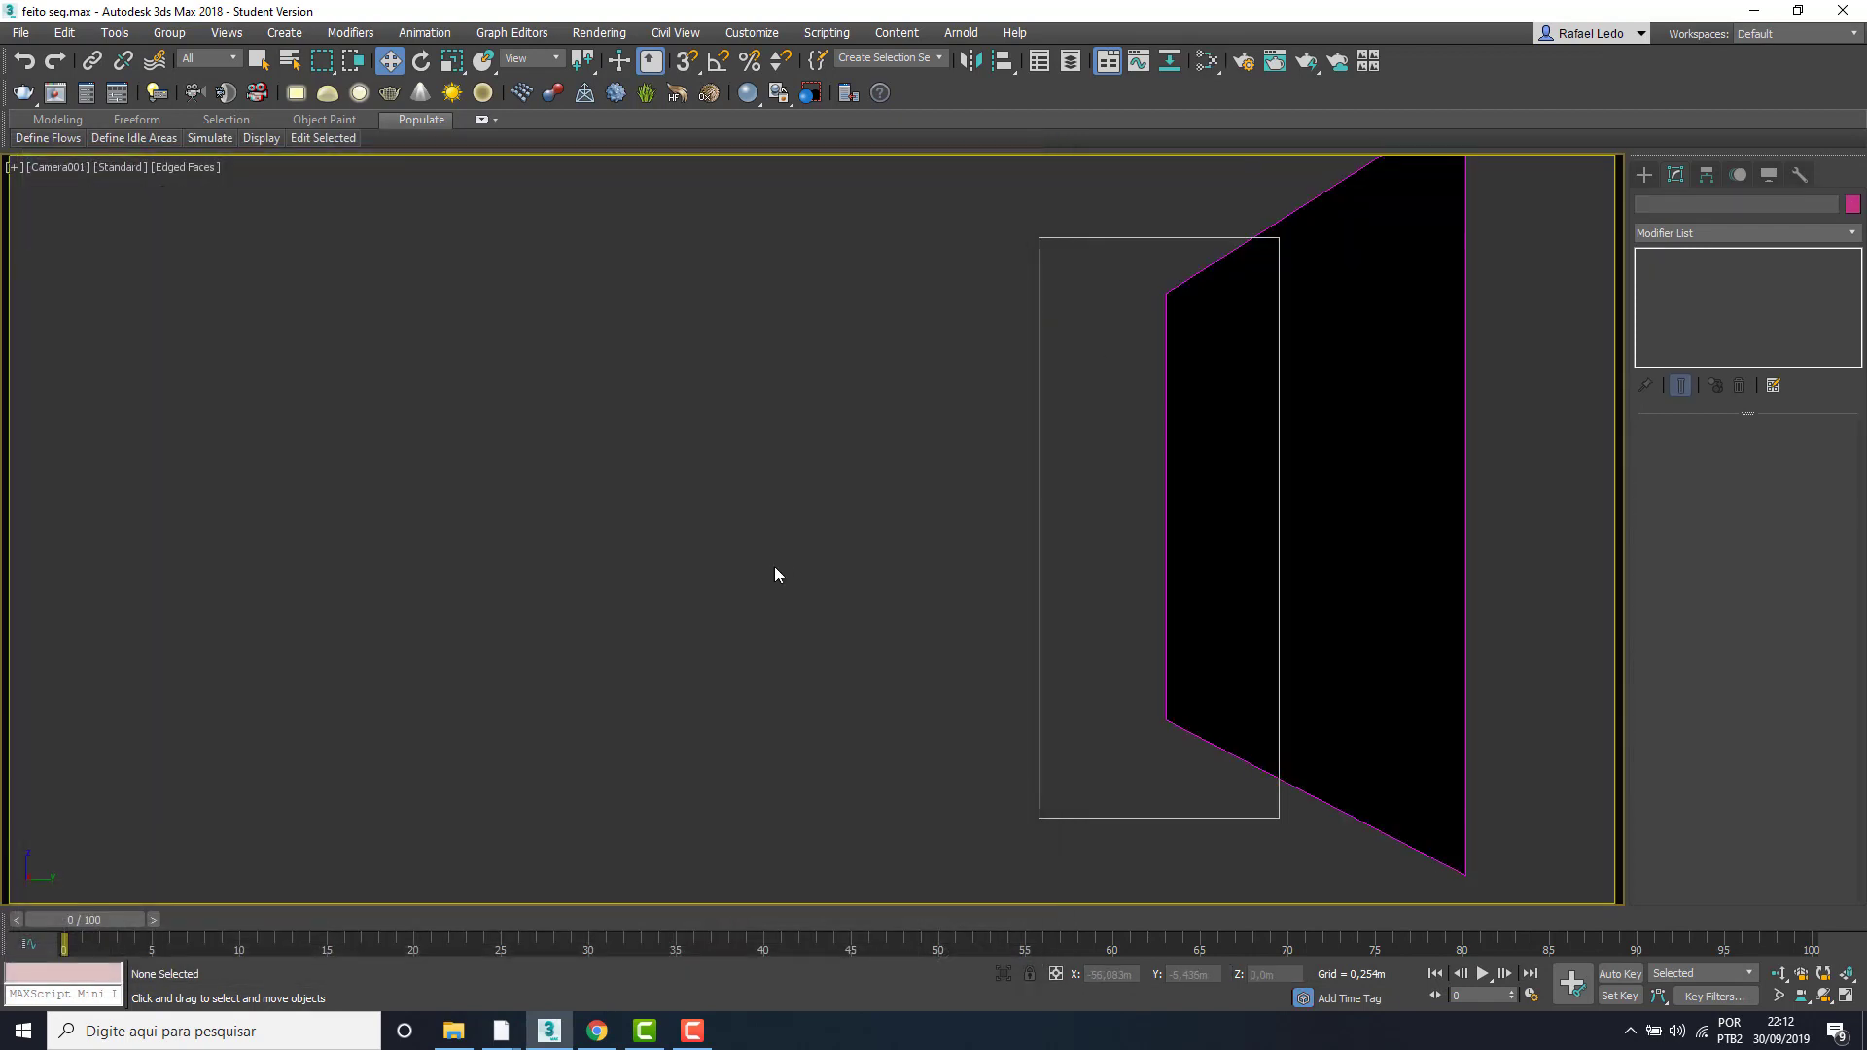
- Examine how the Swirl texture repeats on the isolated wall in the maximized Orthographic view, up close and from the front
{"action": "key", "text": "alt+w"}
{"action": "left_click", "coordinate": [987, 487]}
{"action": "key", "text": "alt+w"}
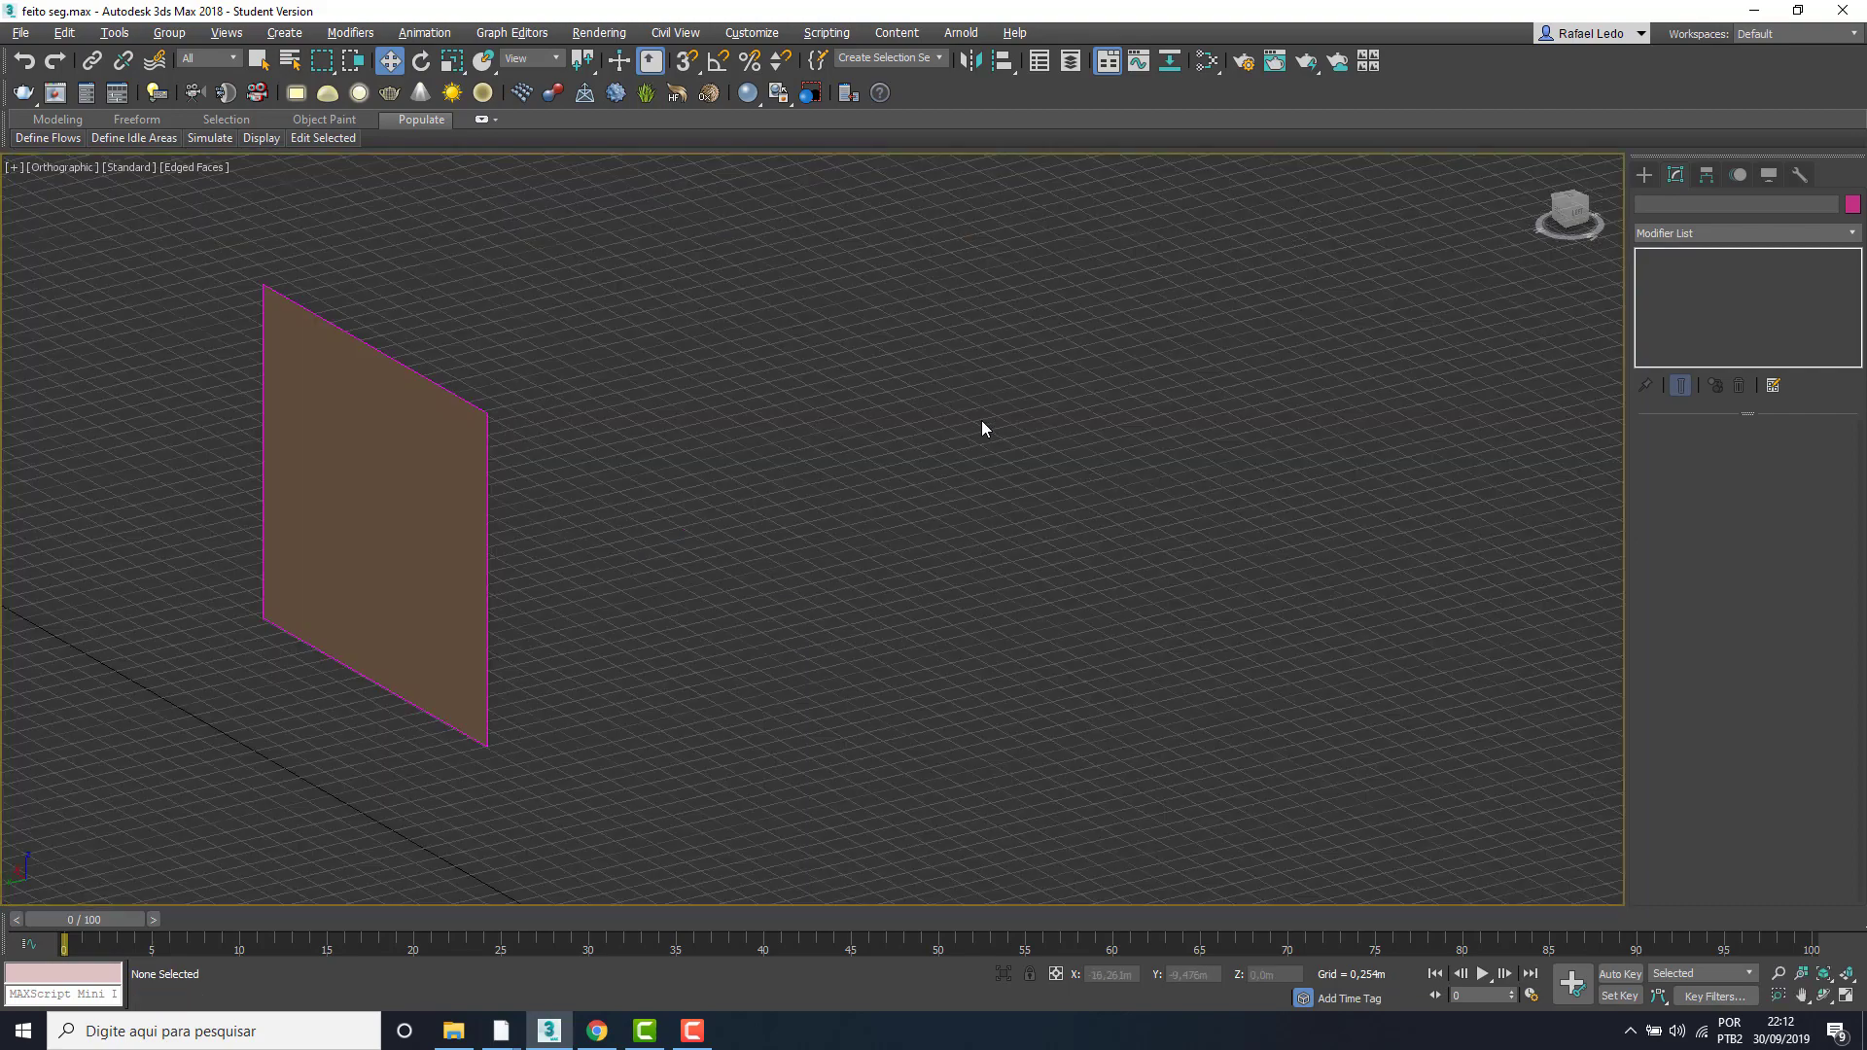
{"action": "left_click", "coordinate": [457, 678]}
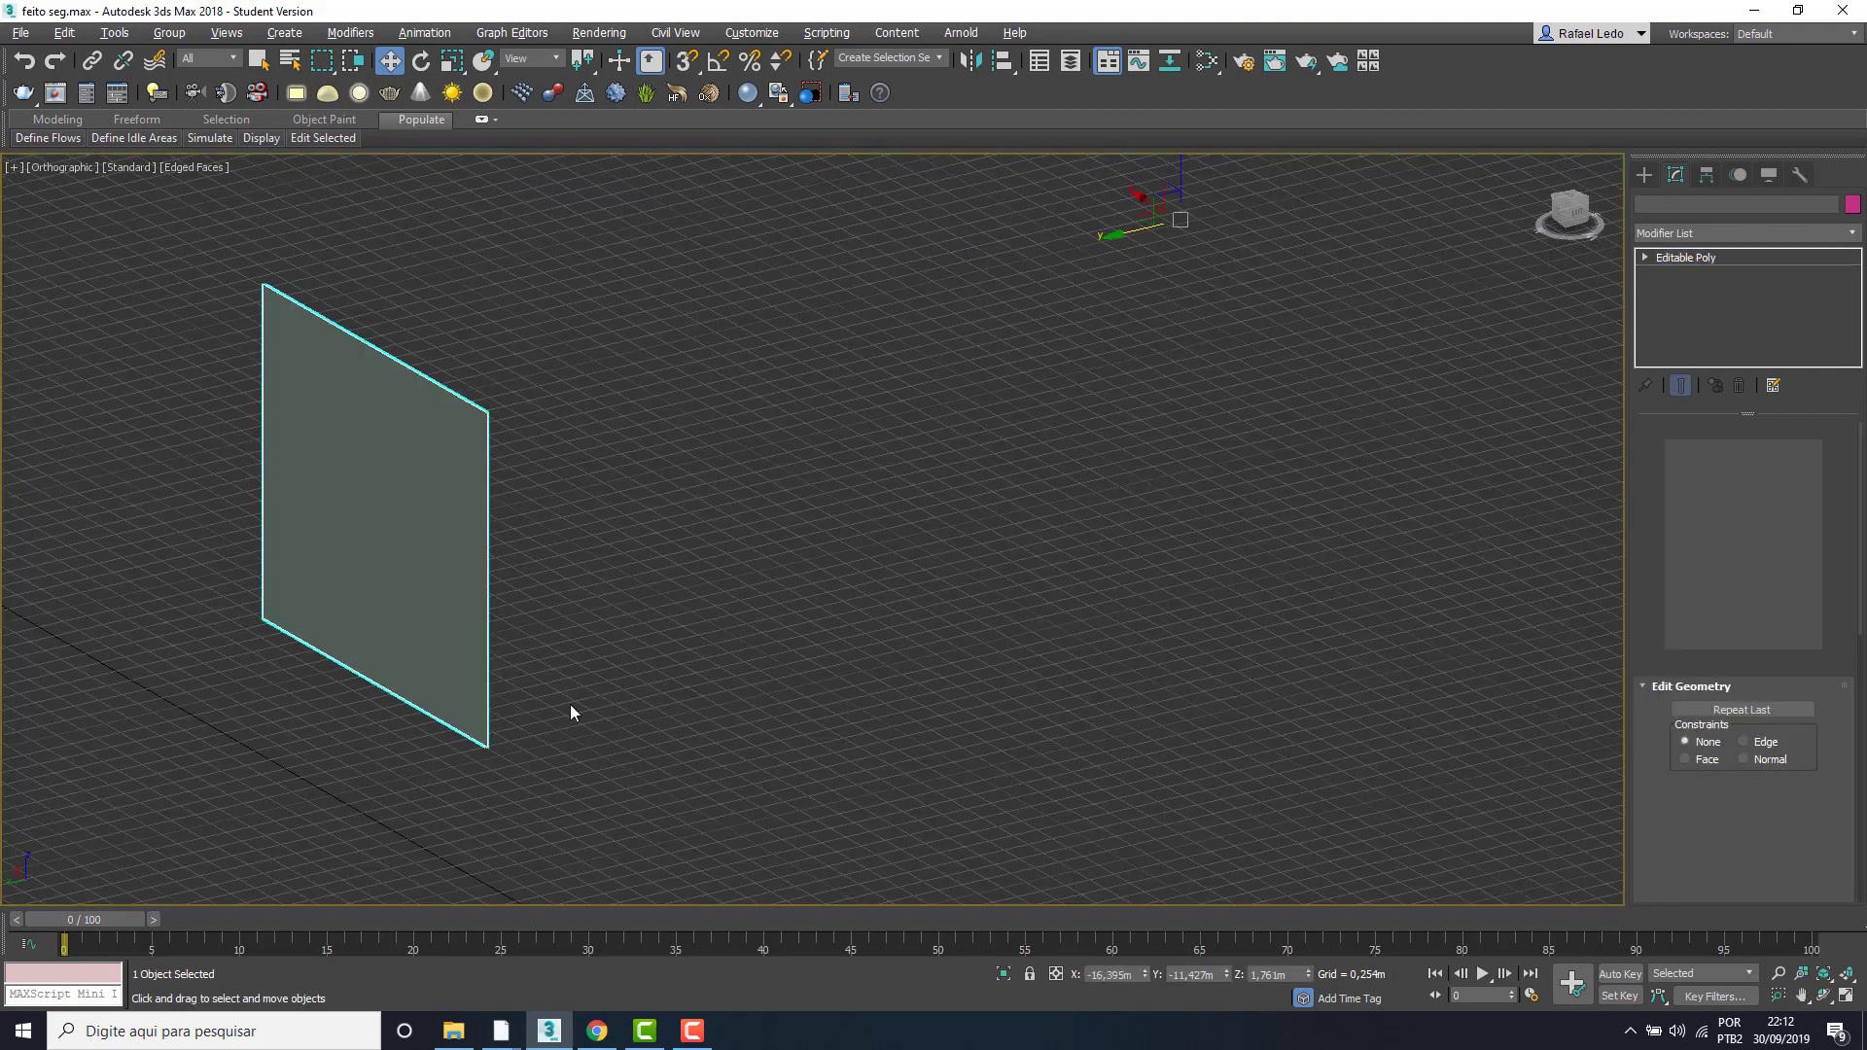
{"action": "left_click", "coordinate": [570, 706]}
{"action": "middle_click_drag", "start_coordinate": [465, 676], "coordinate": [728, 650]}
{"action": "scroll", "coordinate": [728, 651], "scroll_direction": "up", "scroll_amount": 3}
{"action": "scroll", "coordinate": [728, 650], "scroll_direction": "up", "scroll_amount": 6}
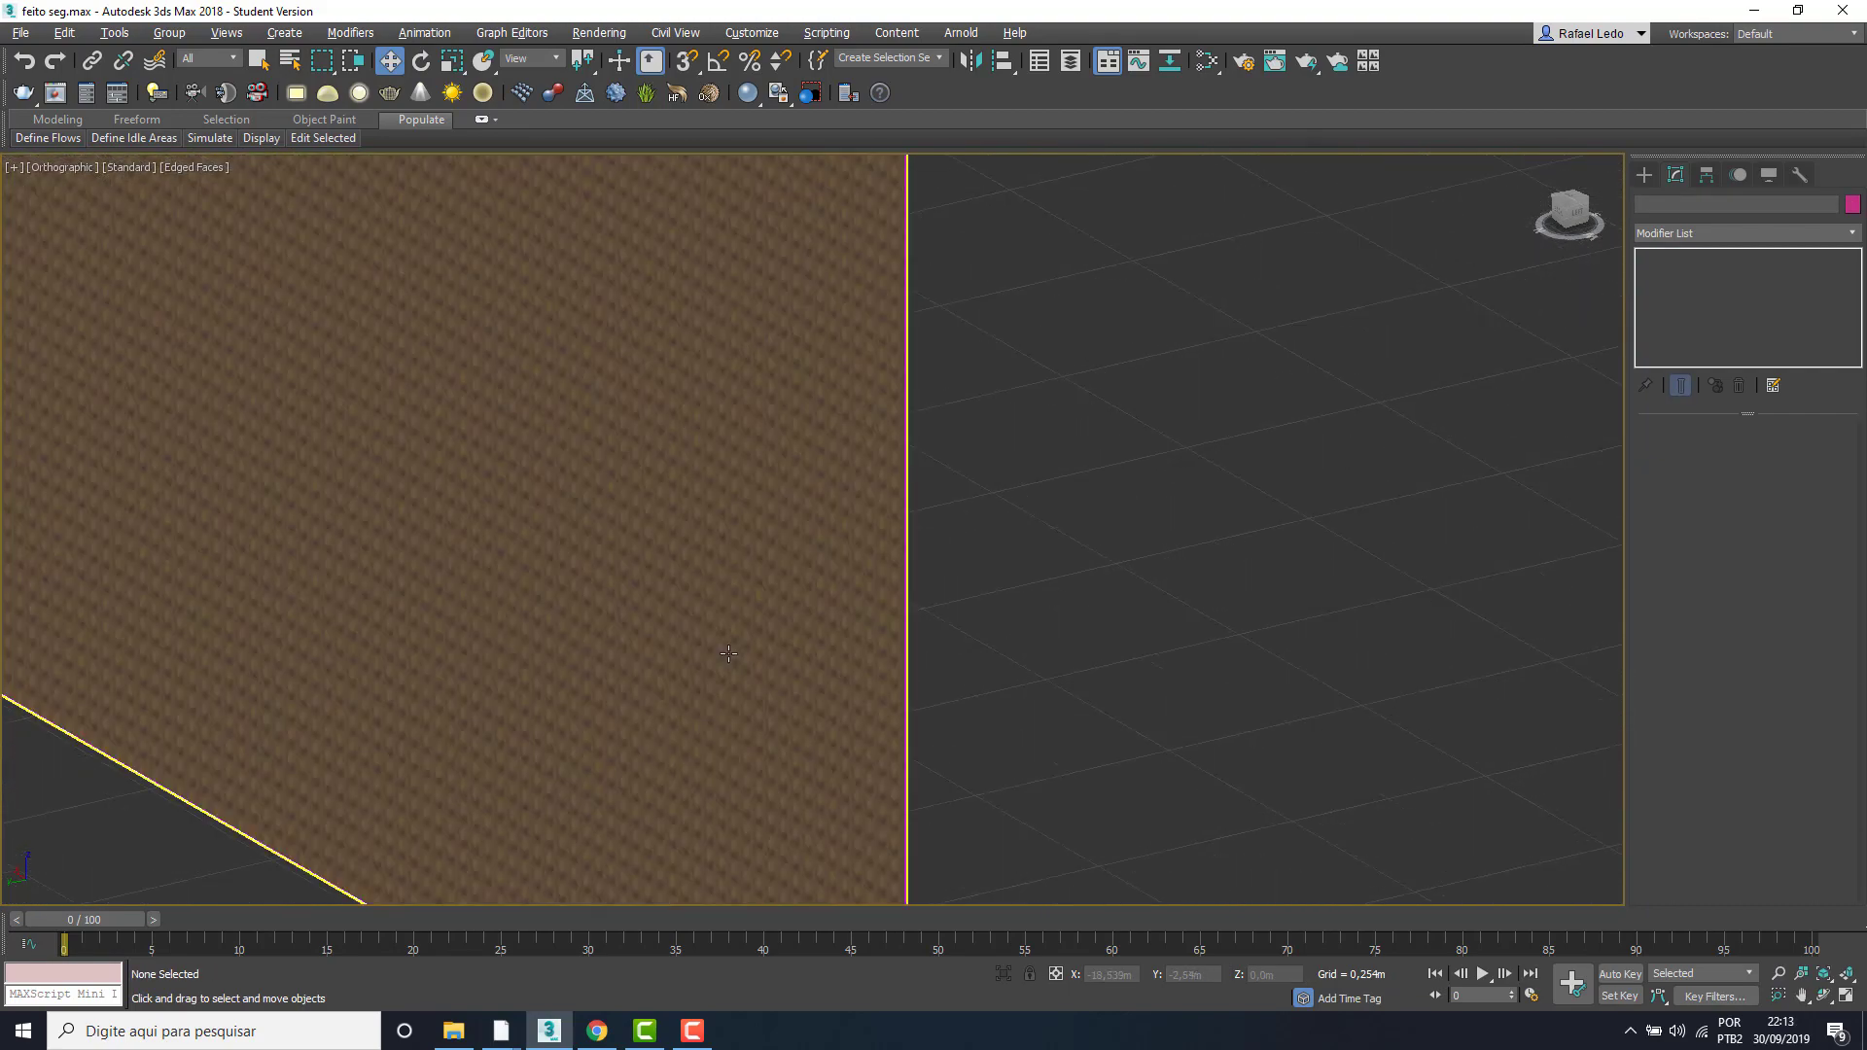
{"action": "scroll", "coordinate": [728, 657], "scroll_direction": "down", "scroll_amount": 3}
{"action": "scroll", "coordinate": [727, 658], "scroll_direction": "down", "scroll_amount": 3}
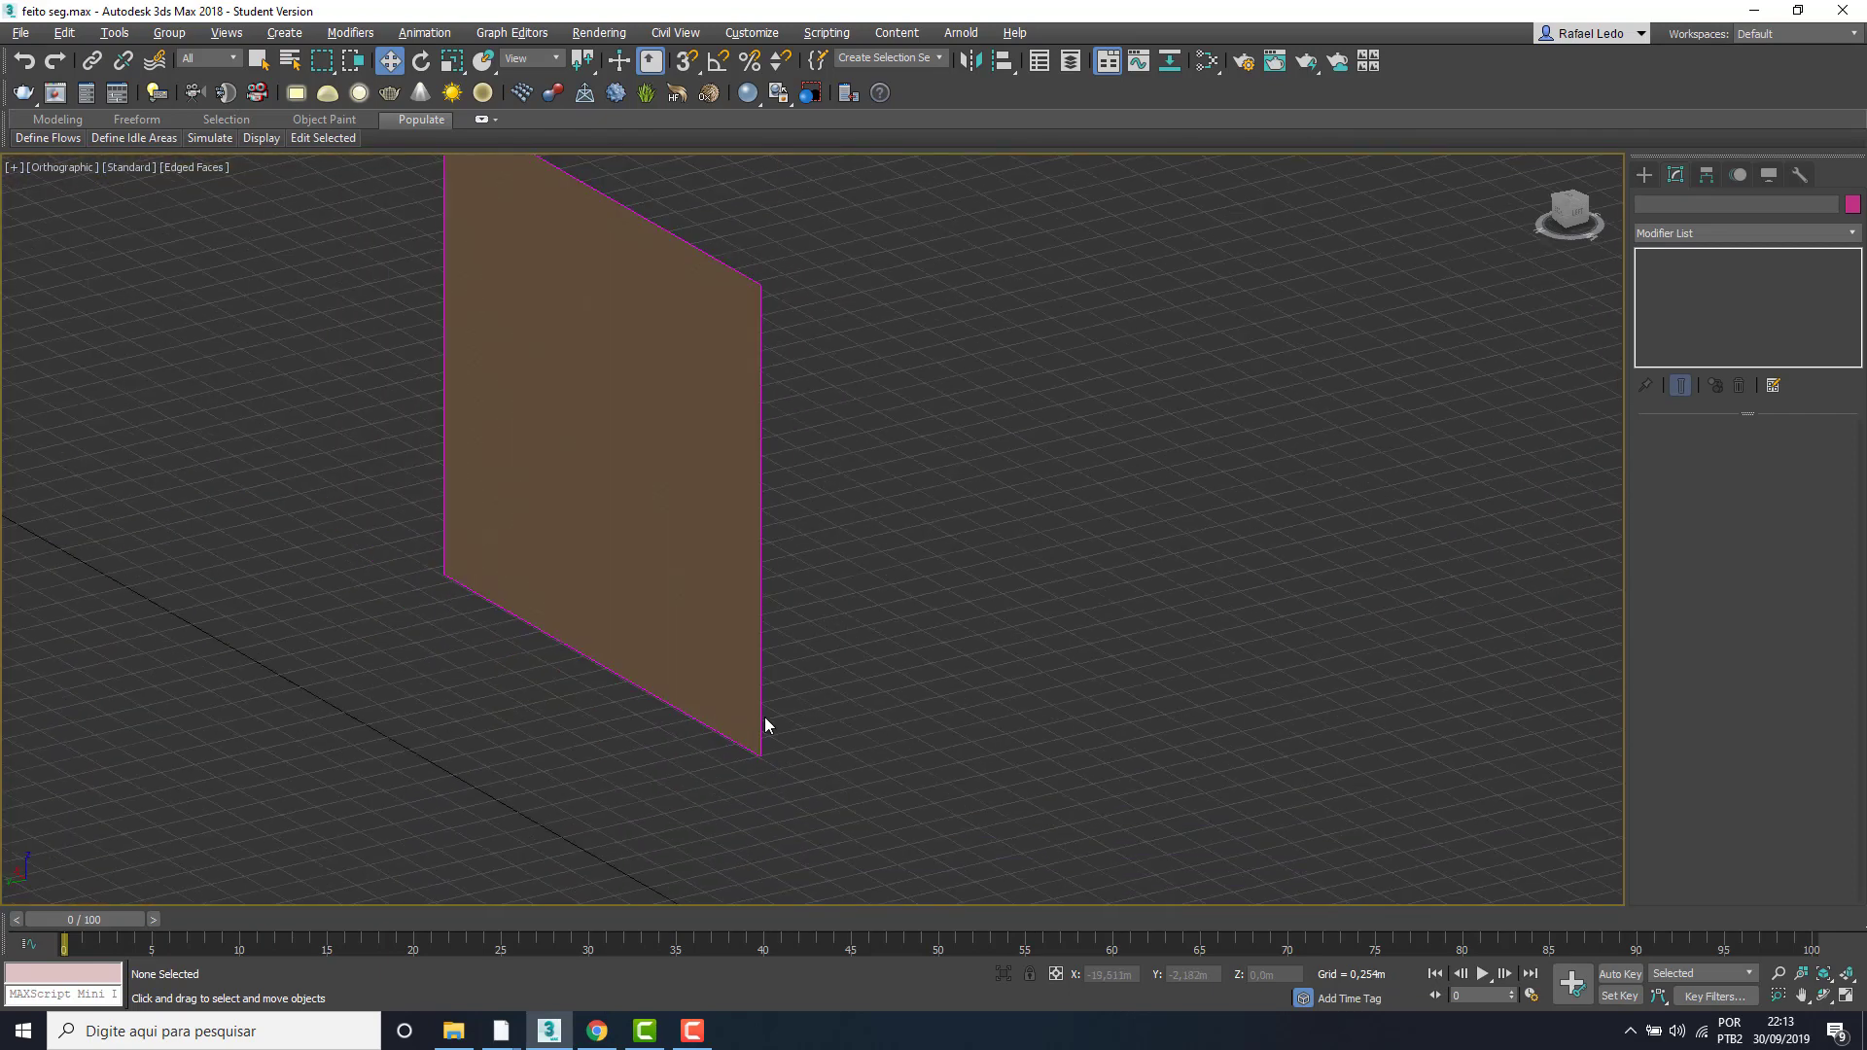
{"action": "left_click", "coordinate": [739, 654]}
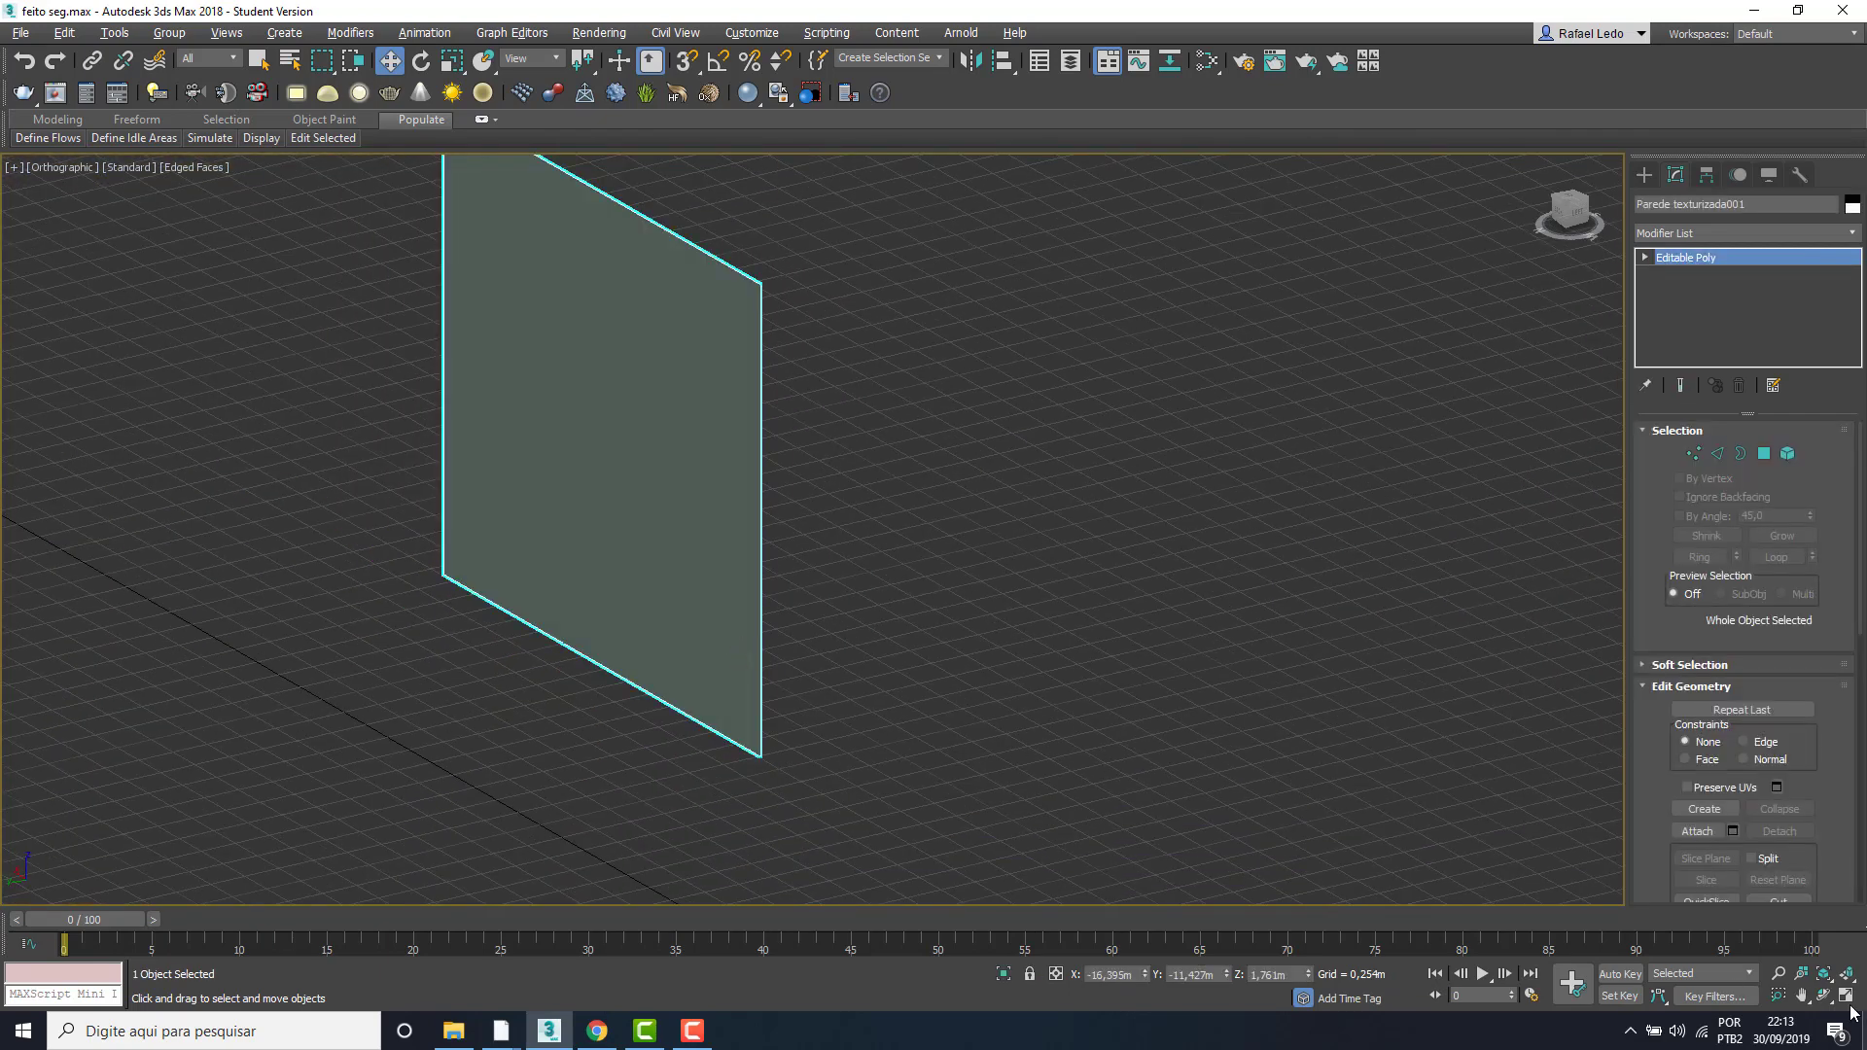
{"action": "left_click", "coordinate": [1823, 995]}
{"action": "left_click_drag", "start_coordinate": [765, 633], "coordinate": [796, 605]}
{"action": "key", "text": "w"}
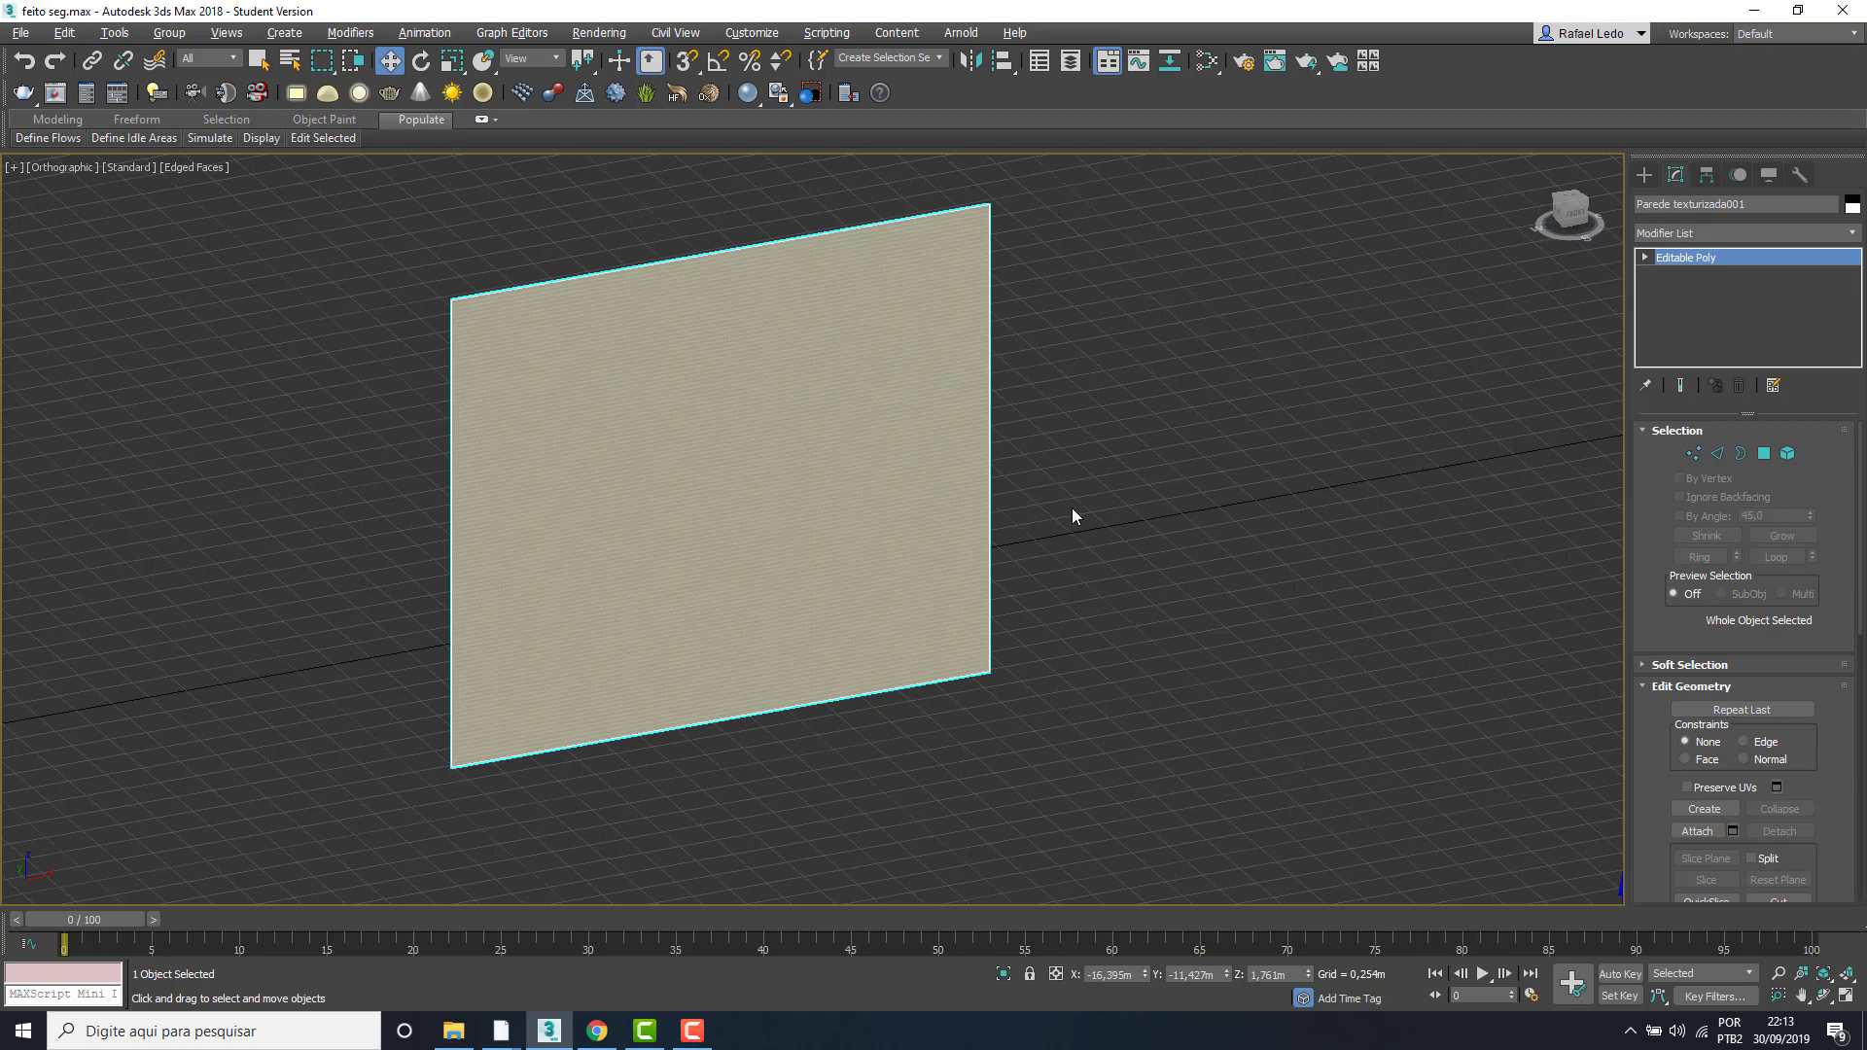
{"action": "left_click", "coordinate": [1205, 580]}
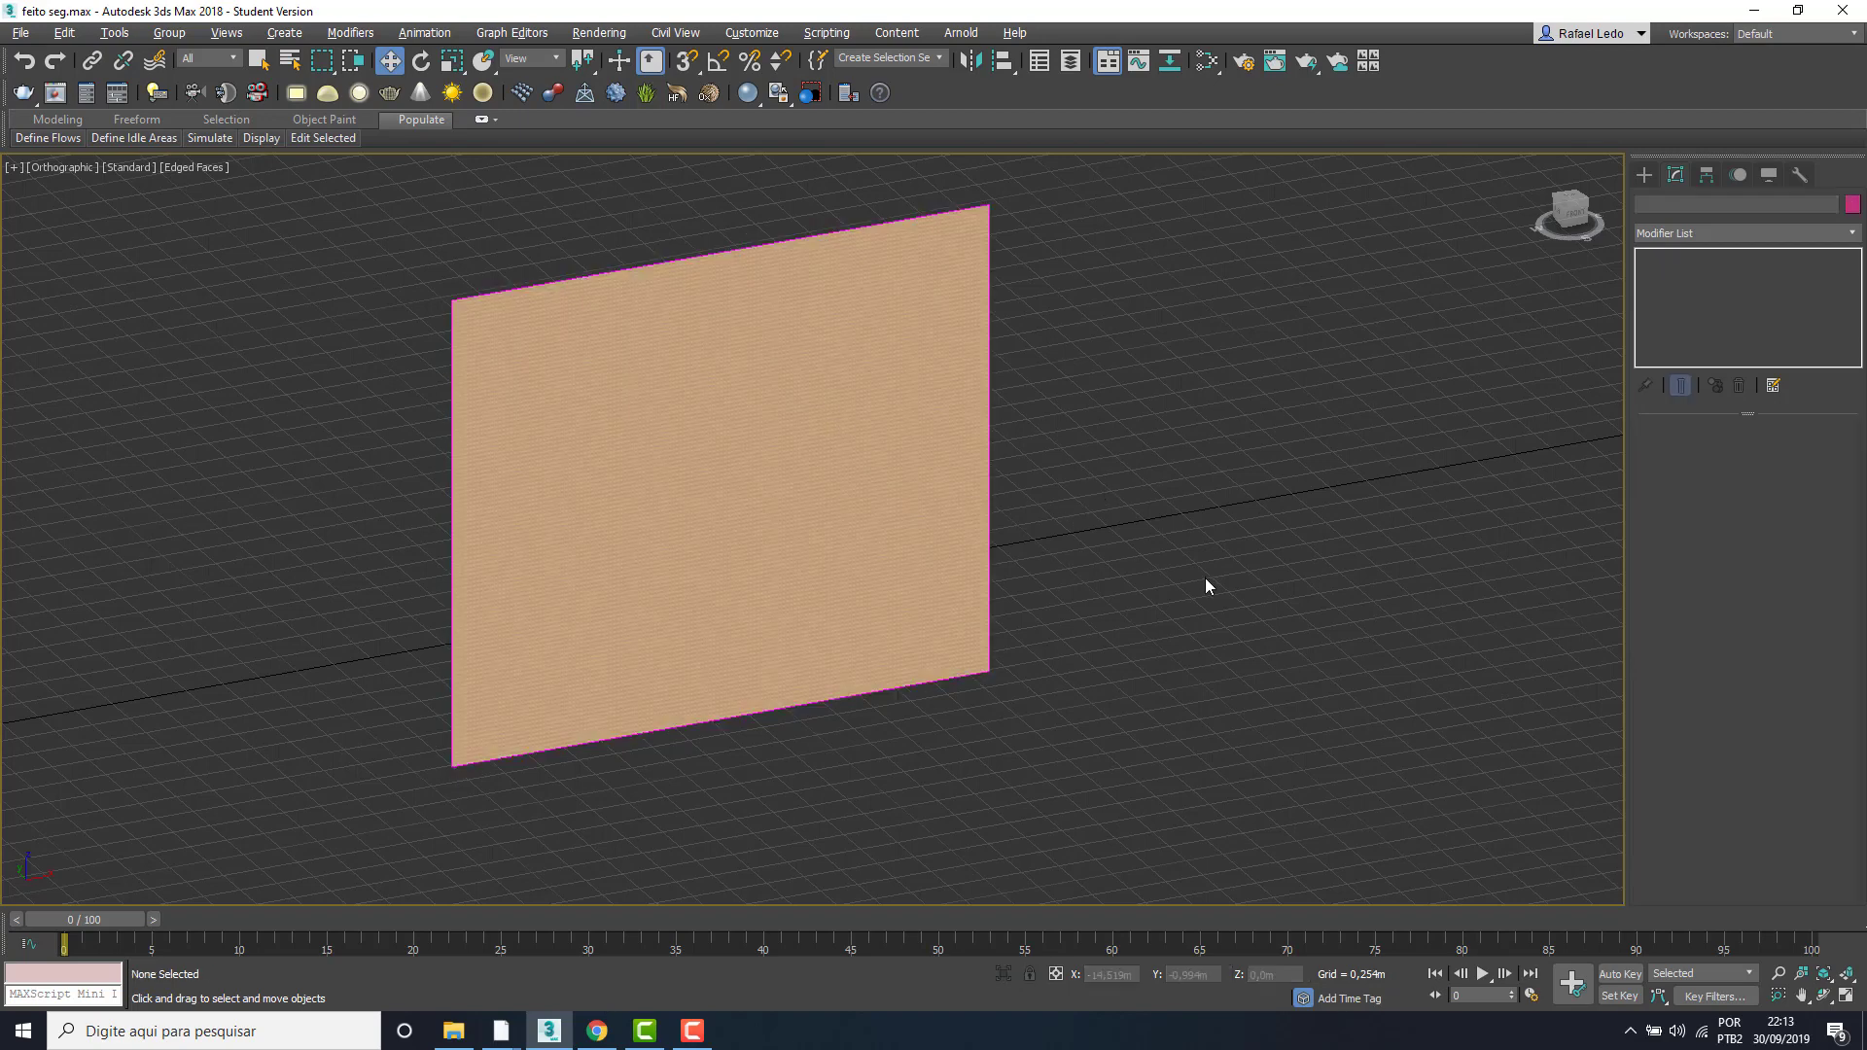
- Apply a UVW Map modifier to the textured wall
{"action": "left_click", "coordinate": [802, 455]}
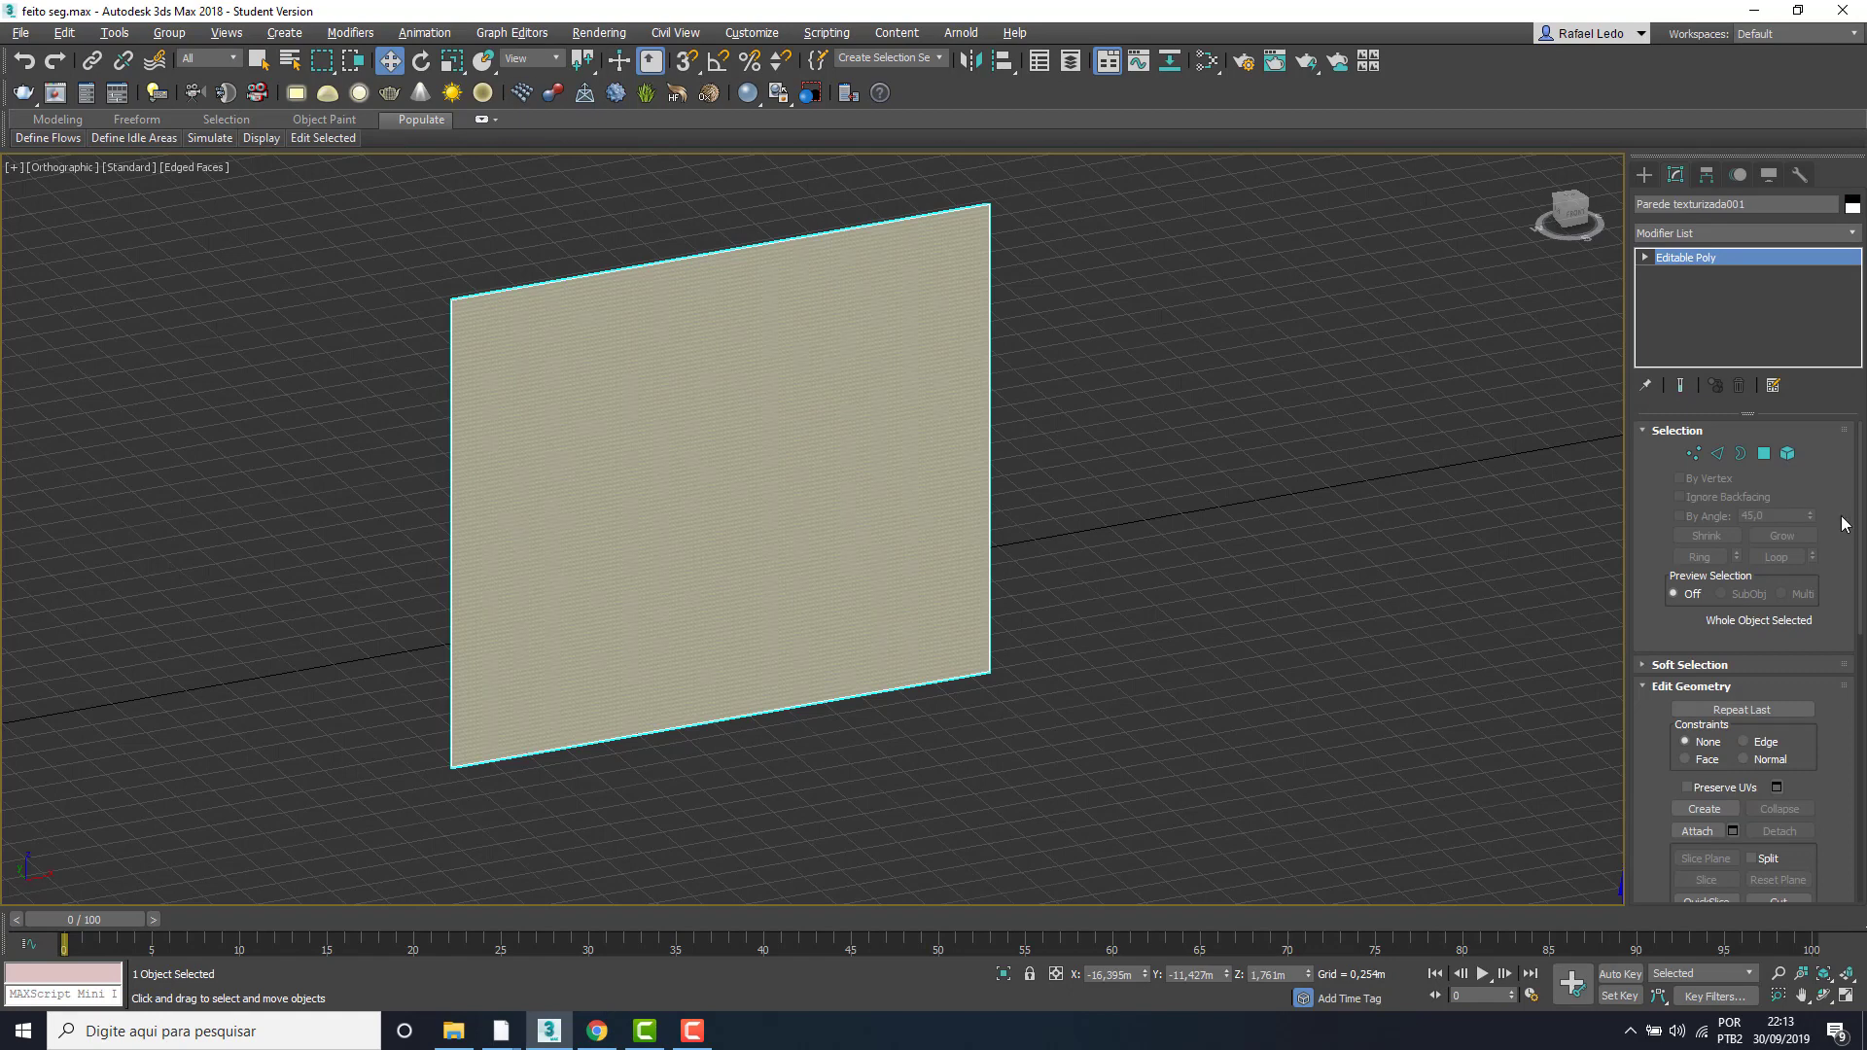
{"action": "left_click", "coordinate": [352, 33]}
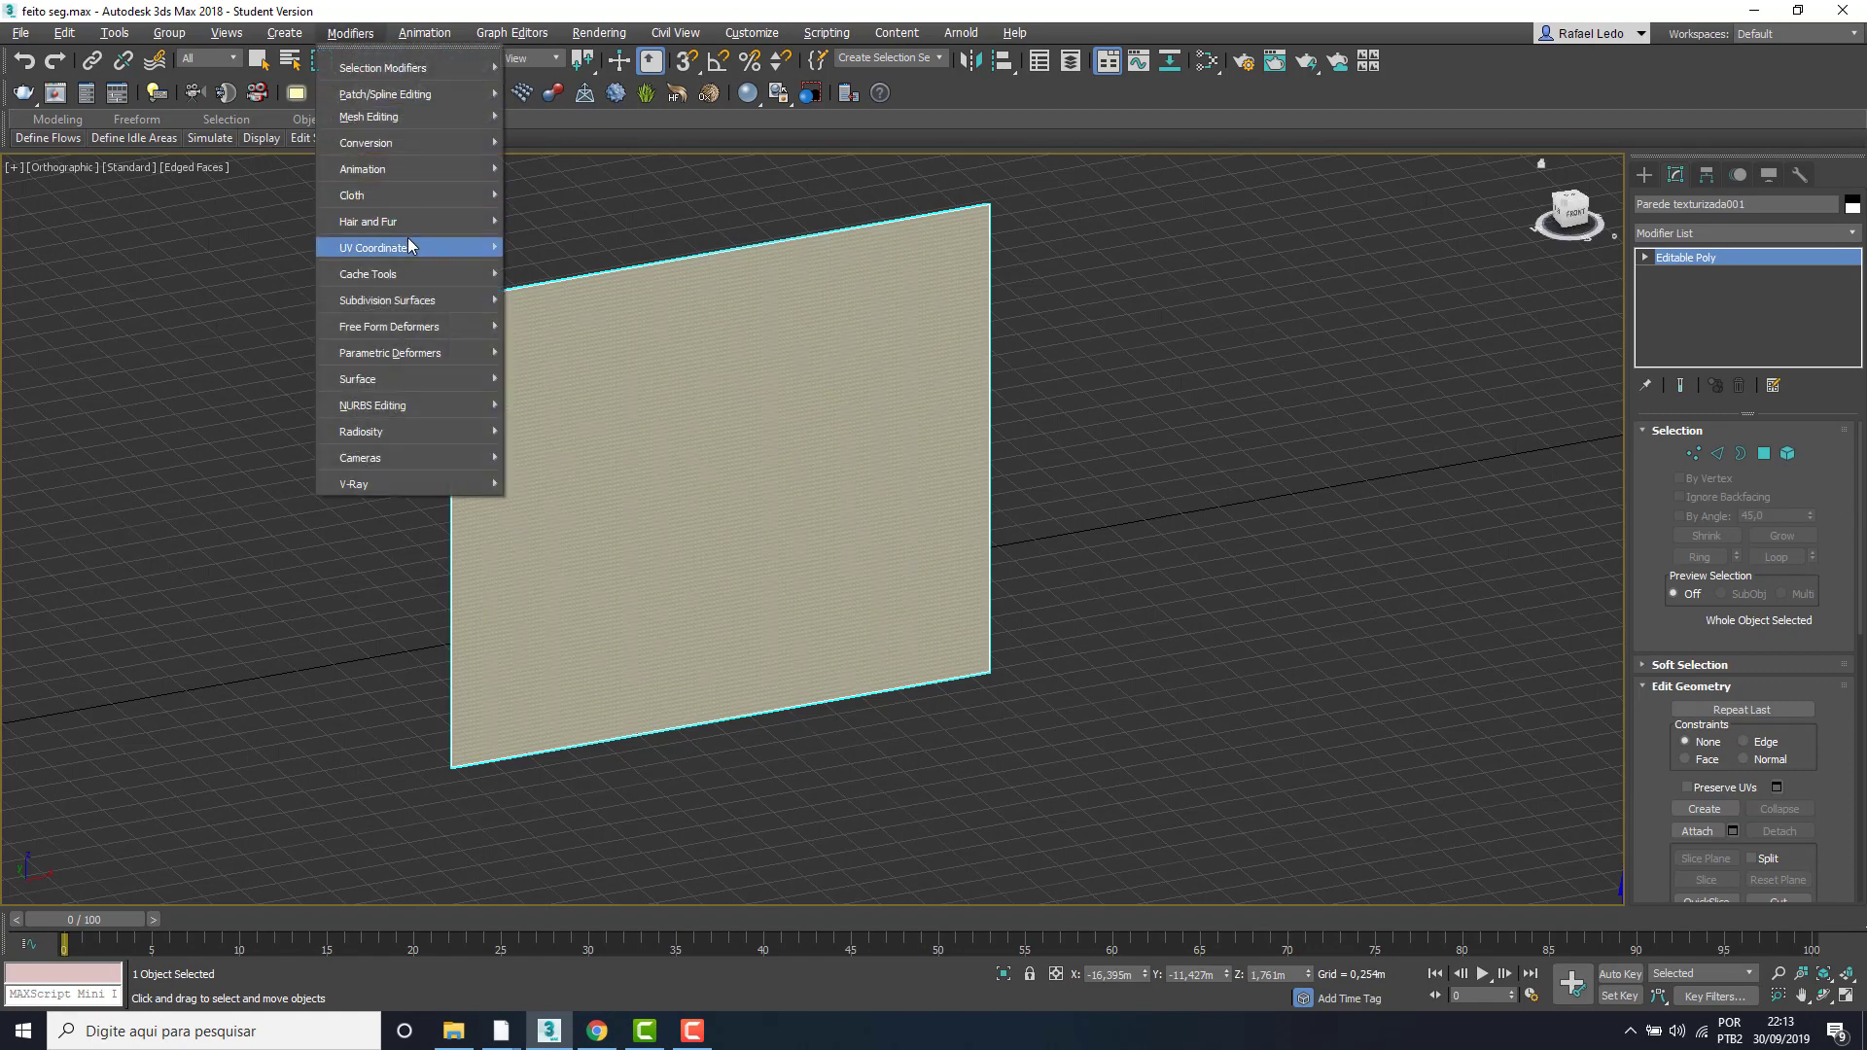
{"action": "mouse_move", "coordinate": [410, 245]}
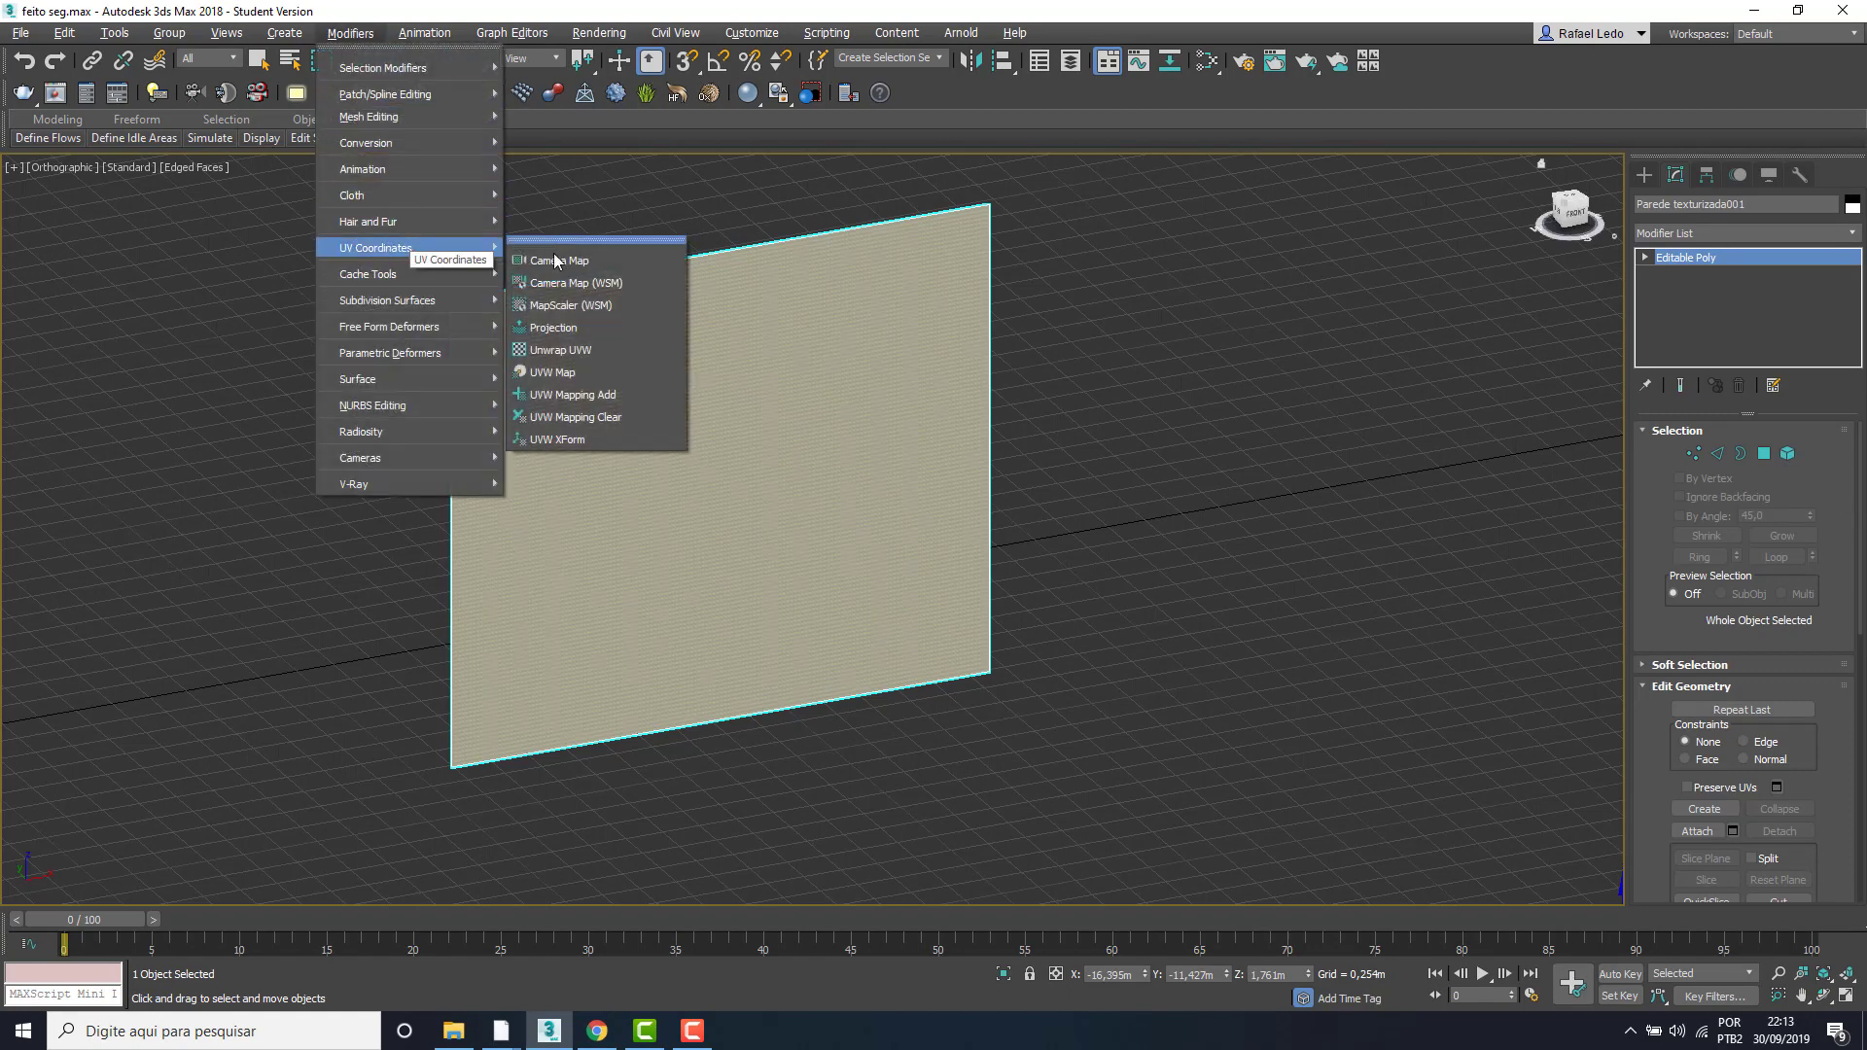
{"action": "left_click", "coordinate": [566, 373]}
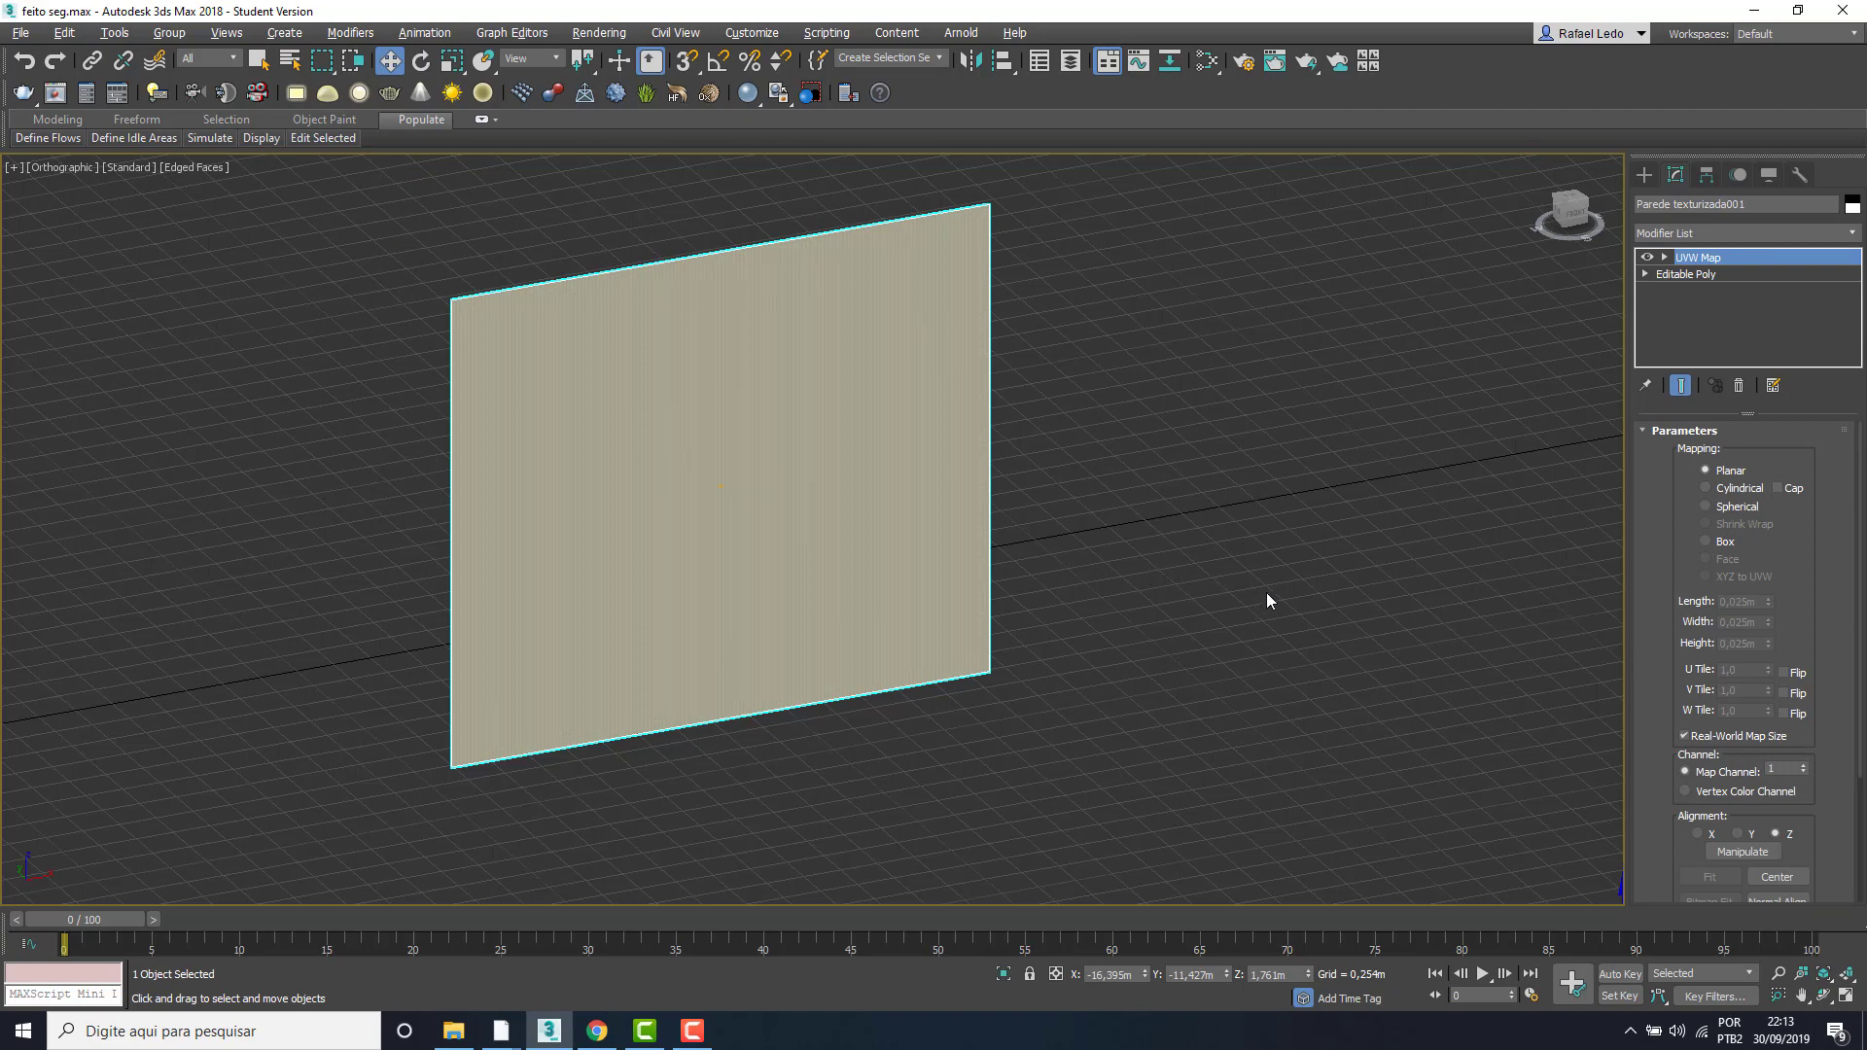
- Try the Cylindrical and Spherical mapping types for the UVW Map and check the pattern across the wall
{"action": "left_click", "coordinate": [1703, 487]}
{"action": "scroll", "coordinate": [717, 476], "scroll_direction": "up", "scroll_amount": 8}
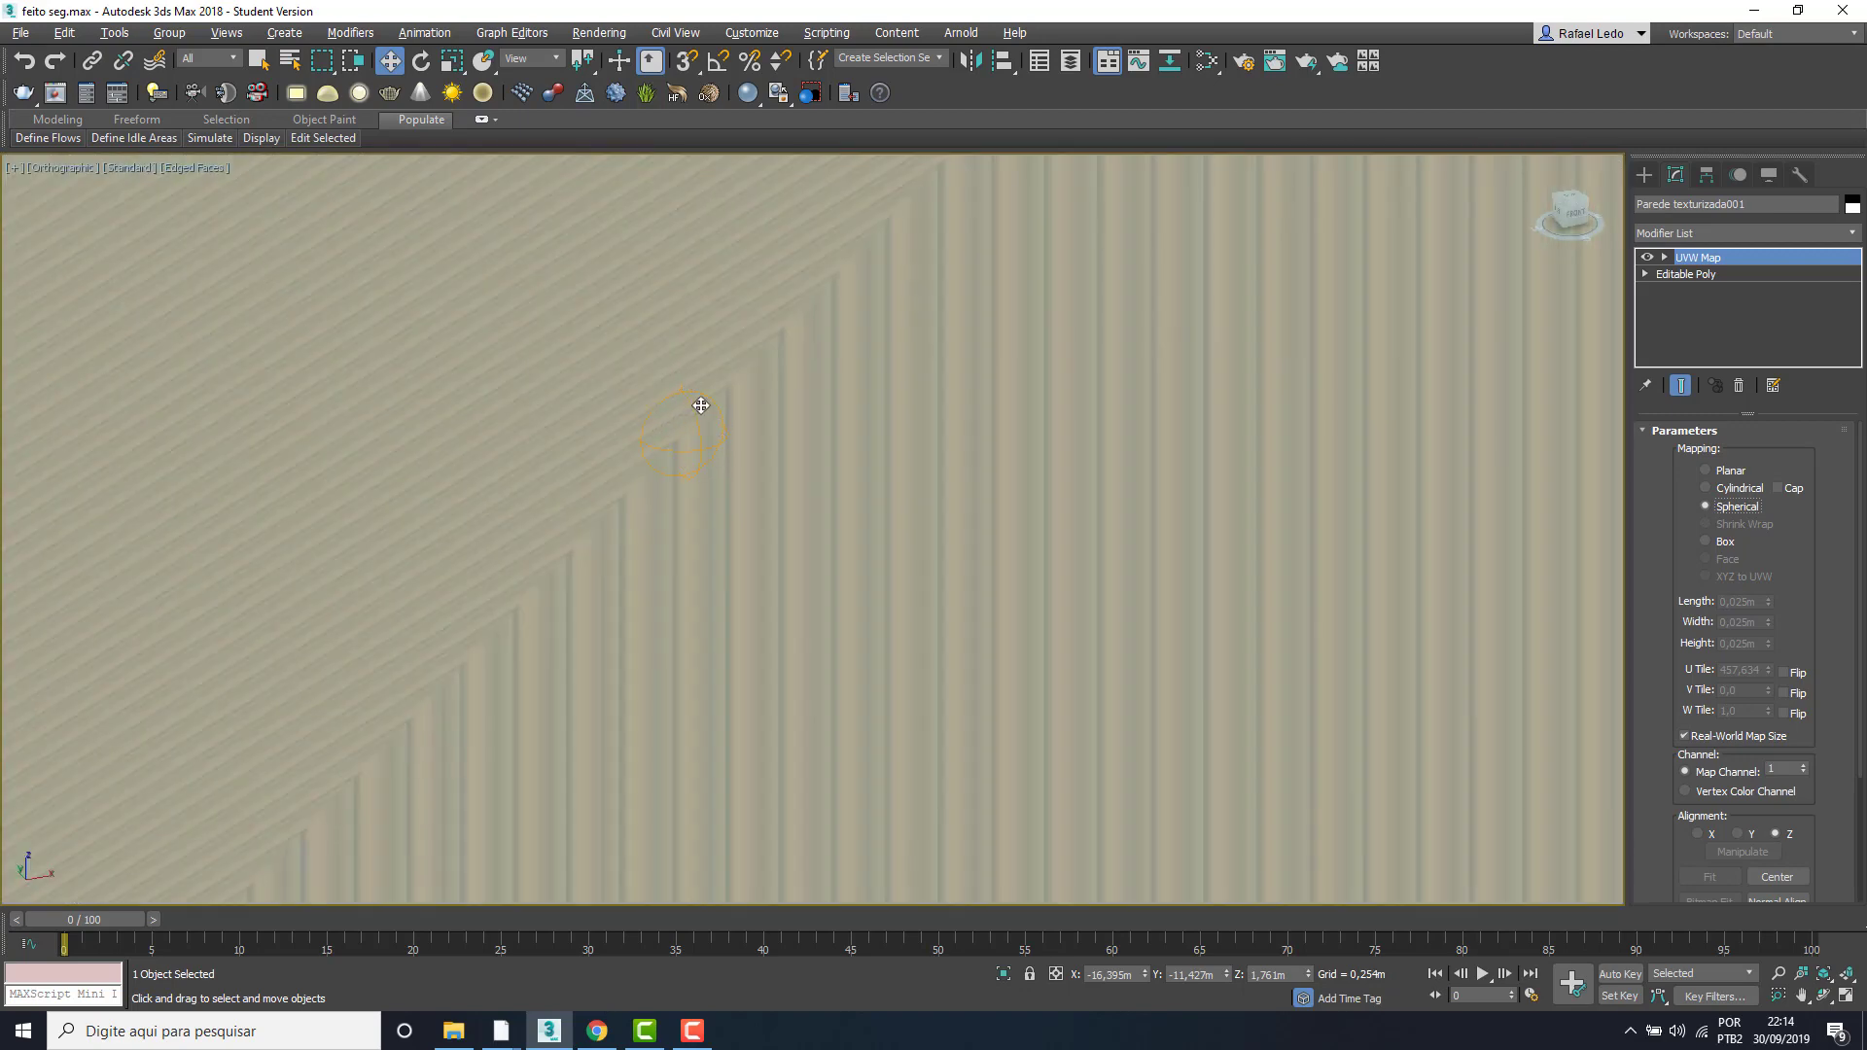
{"action": "scroll", "coordinate": [943, 515], "scroll_direction": "down", "scroll_amount": 8}
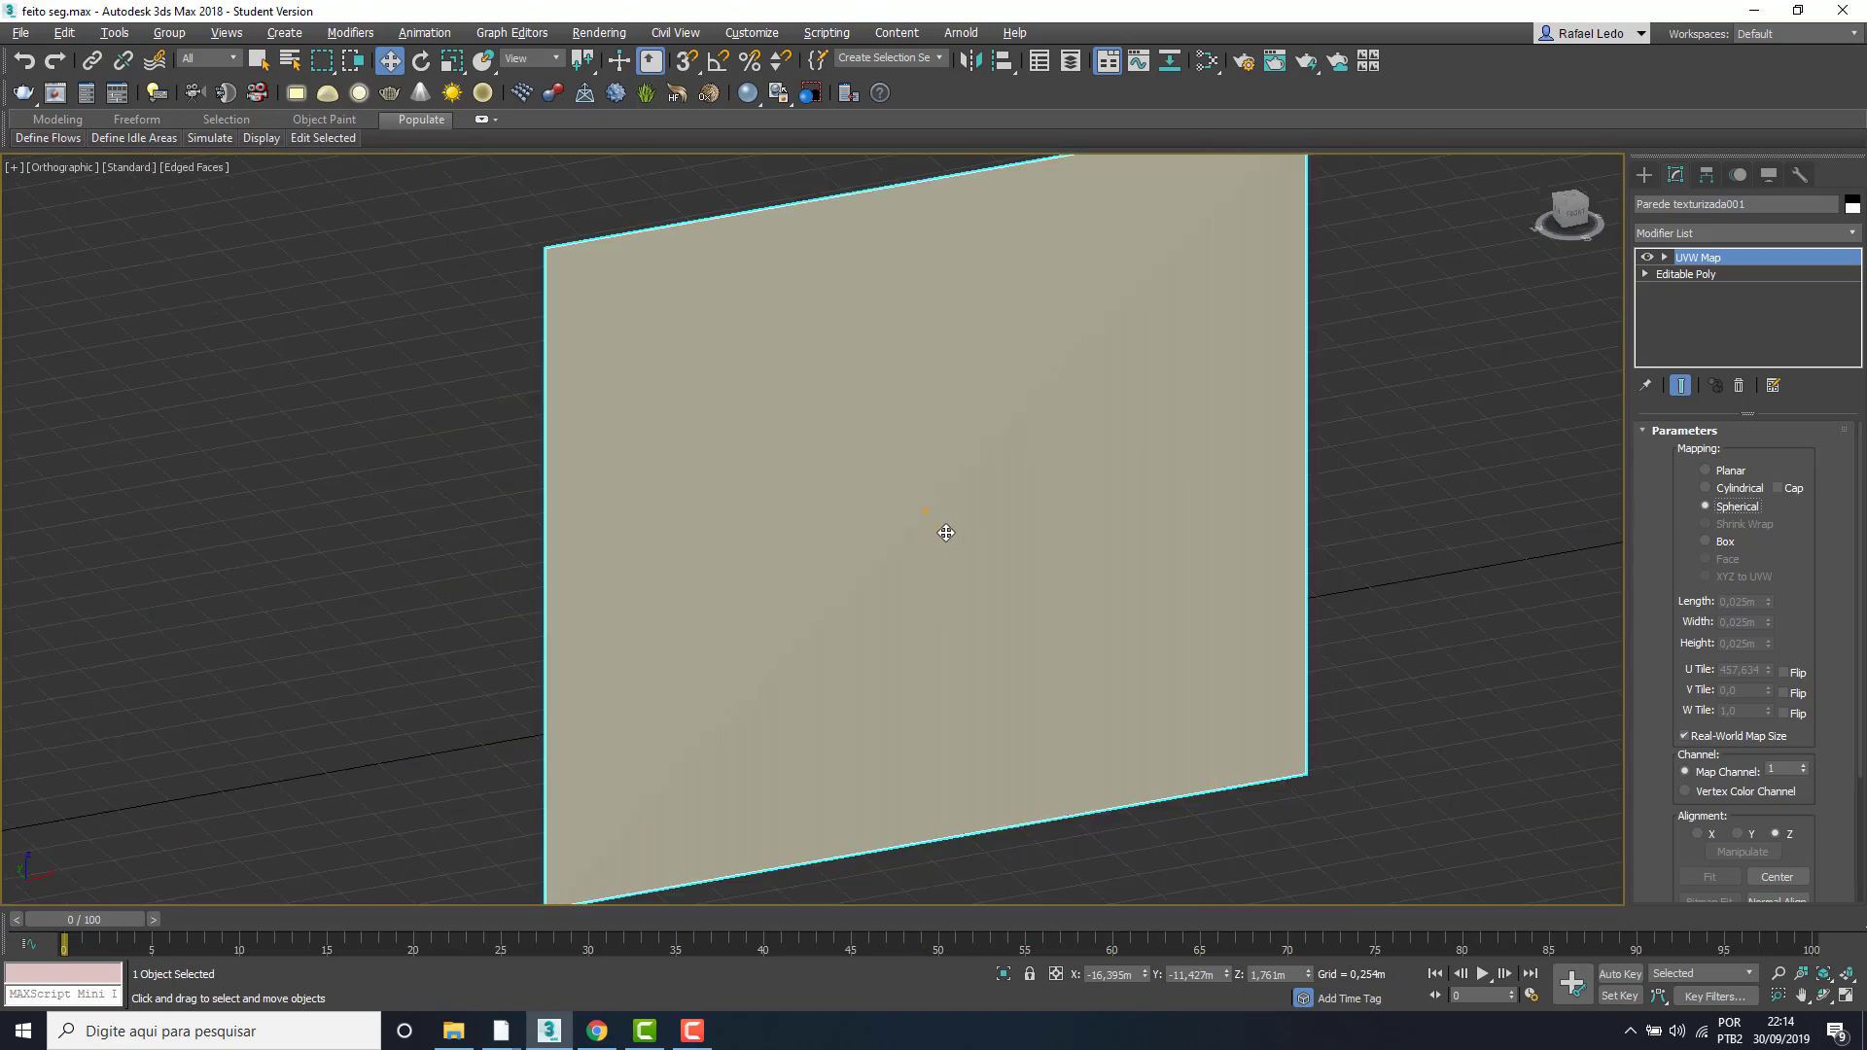
{"action": "scroll", "coordinate": [699, 494], "scroll_direction": "up", "scroll_amount": 8}
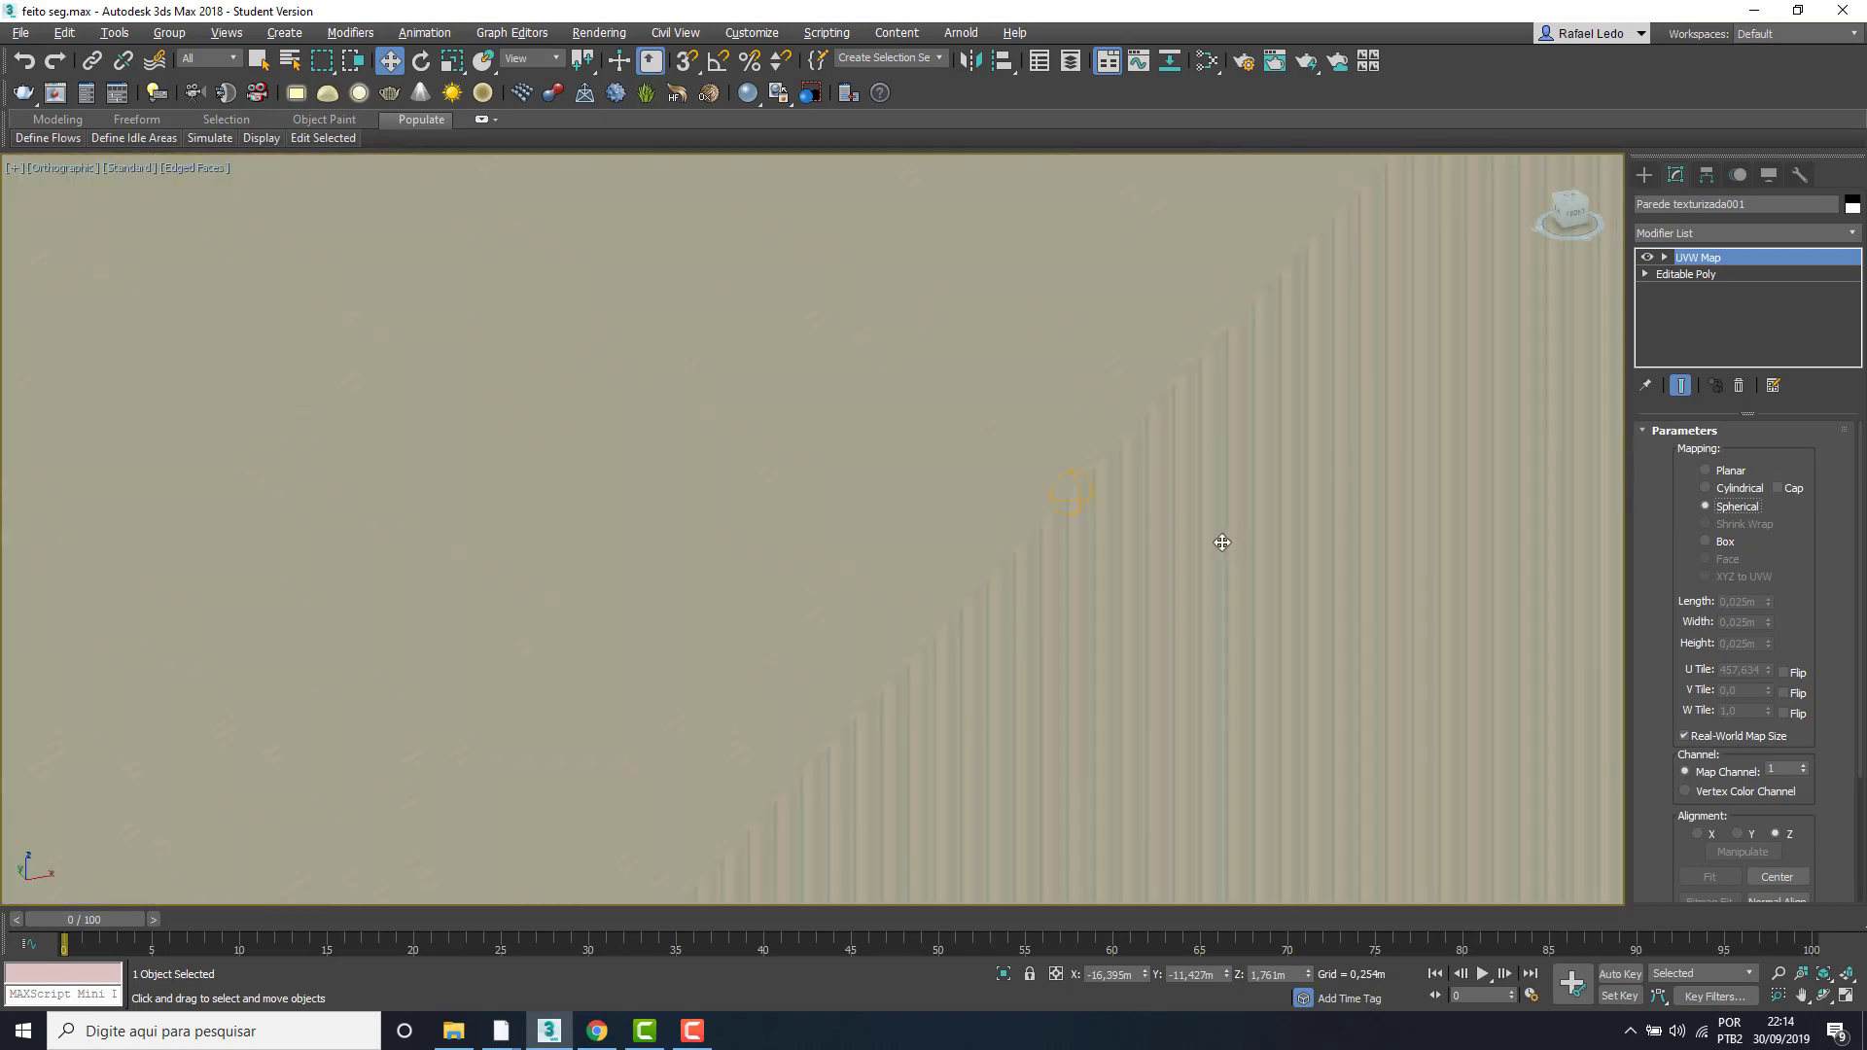
{"action": "scroll", "coordinate": [877, 498], "scroll_direction": "down", "scroll_amount": 8}
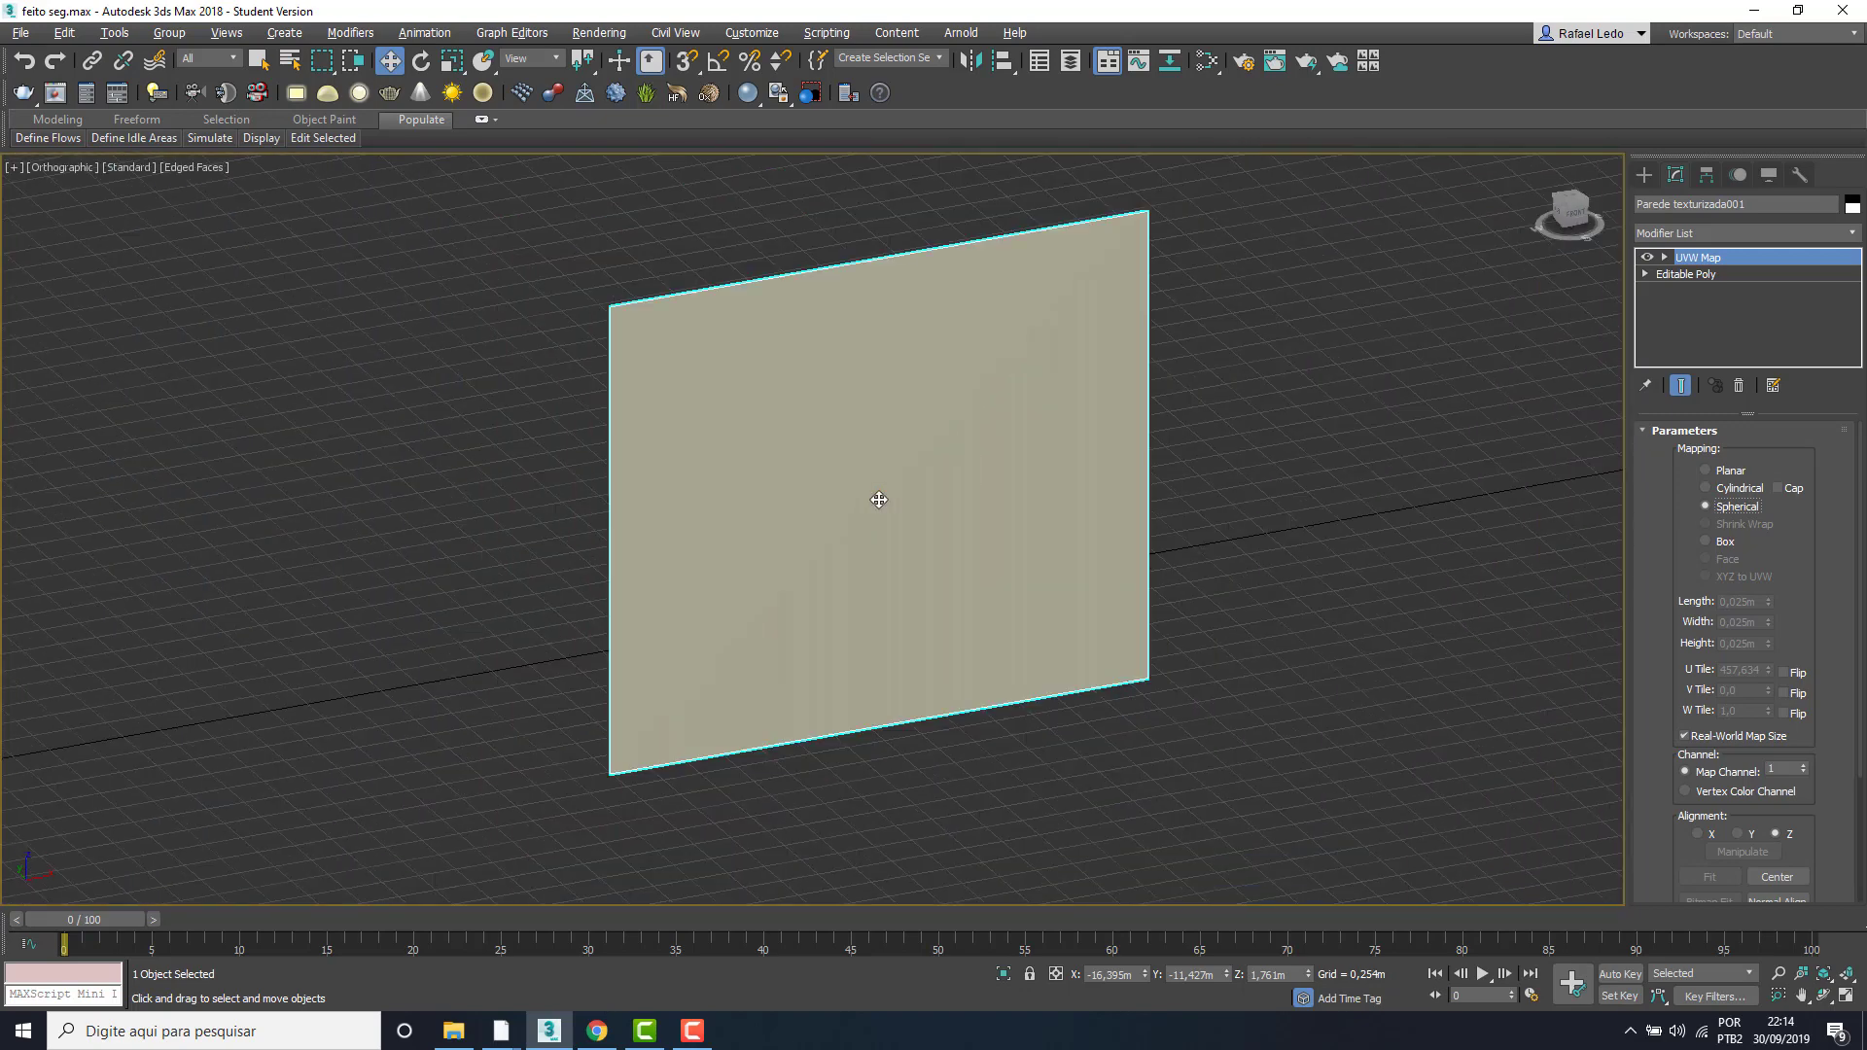
{"action": "scroll", "coordinate": [880, 500], "scroll_direction": "up", "scroll_amount": 3}
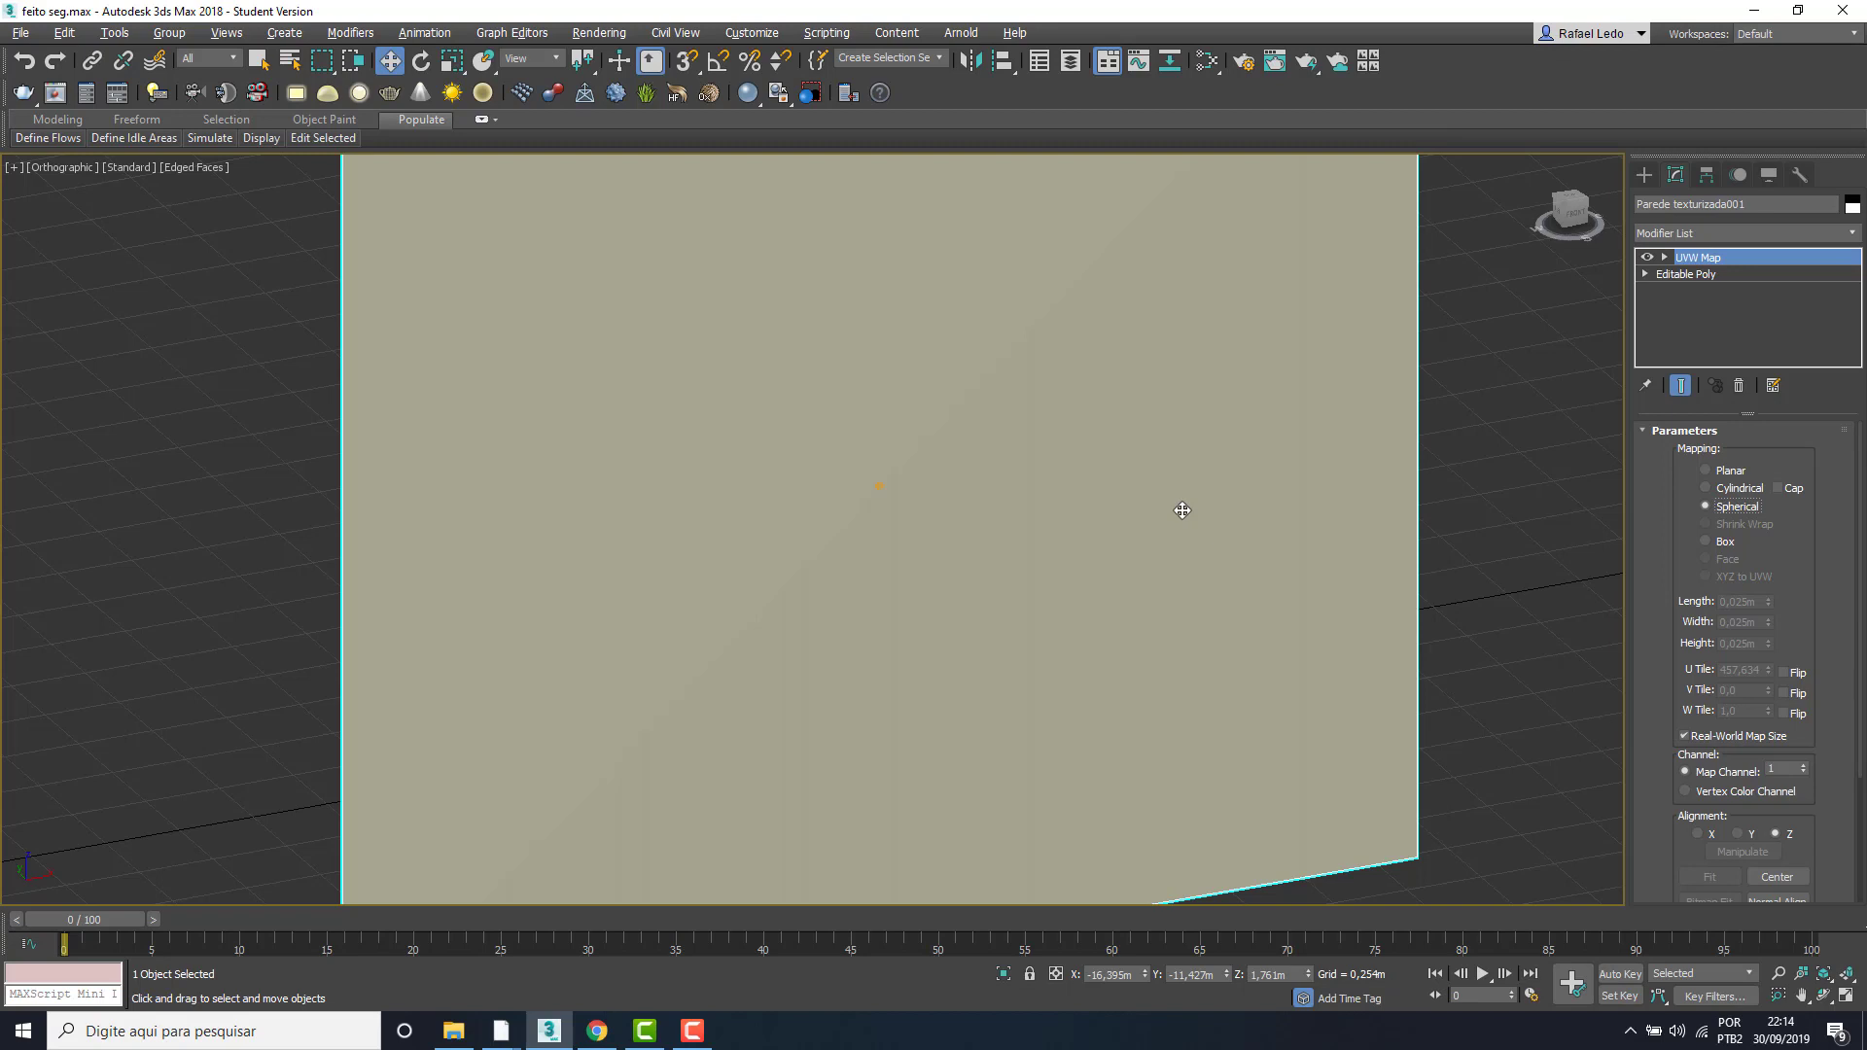
- Set the UVW Map's mapping type to Box and check the swirl pattern on the wall up close
{"action": "left_click", "coordinate": [1706, 541]}
{"action": "scroll", "coordinate": [904, 501], "scroll_direction": "up", "scroll_amount": 4}
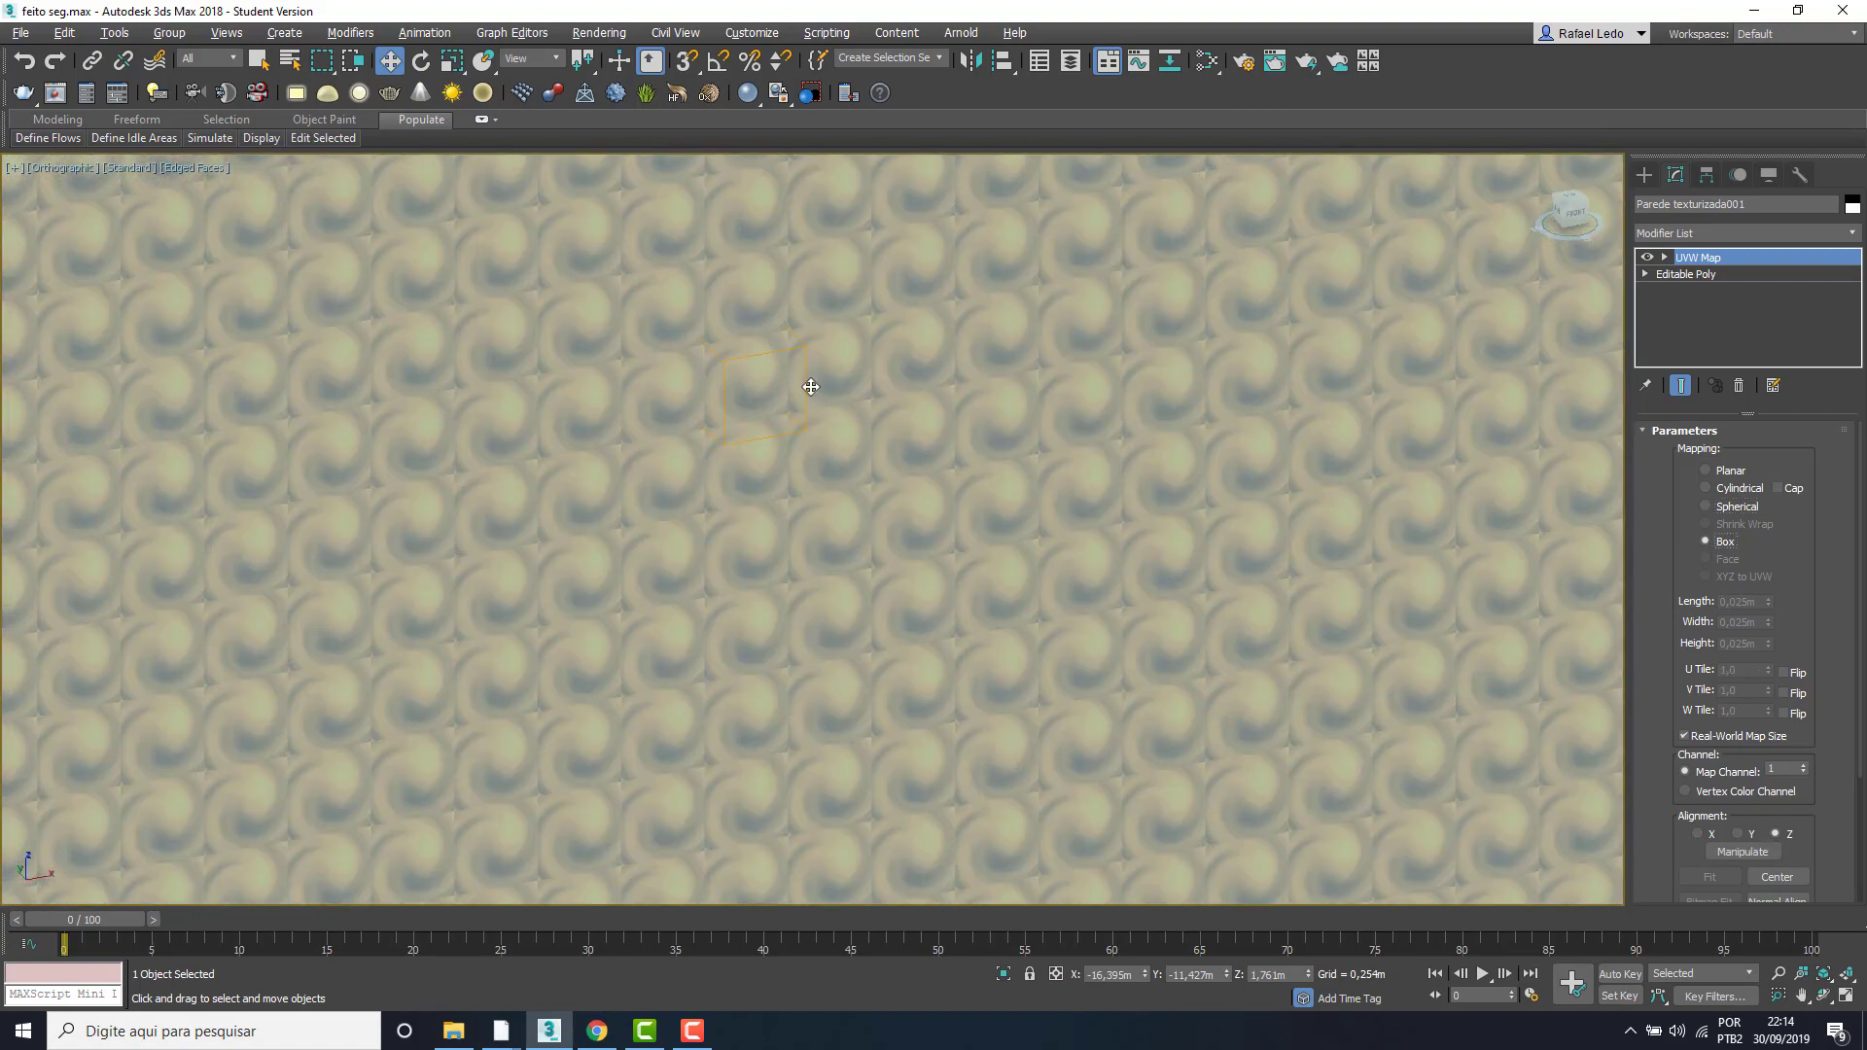
{"action": "scroll", "coordinate": [982, 502], "scroll_direction": "down", "scroll_amount": 4}
{"action": "scroll", "coordinate": [982, 502], "scroll_direction": "down", "scroll_amount": 5}
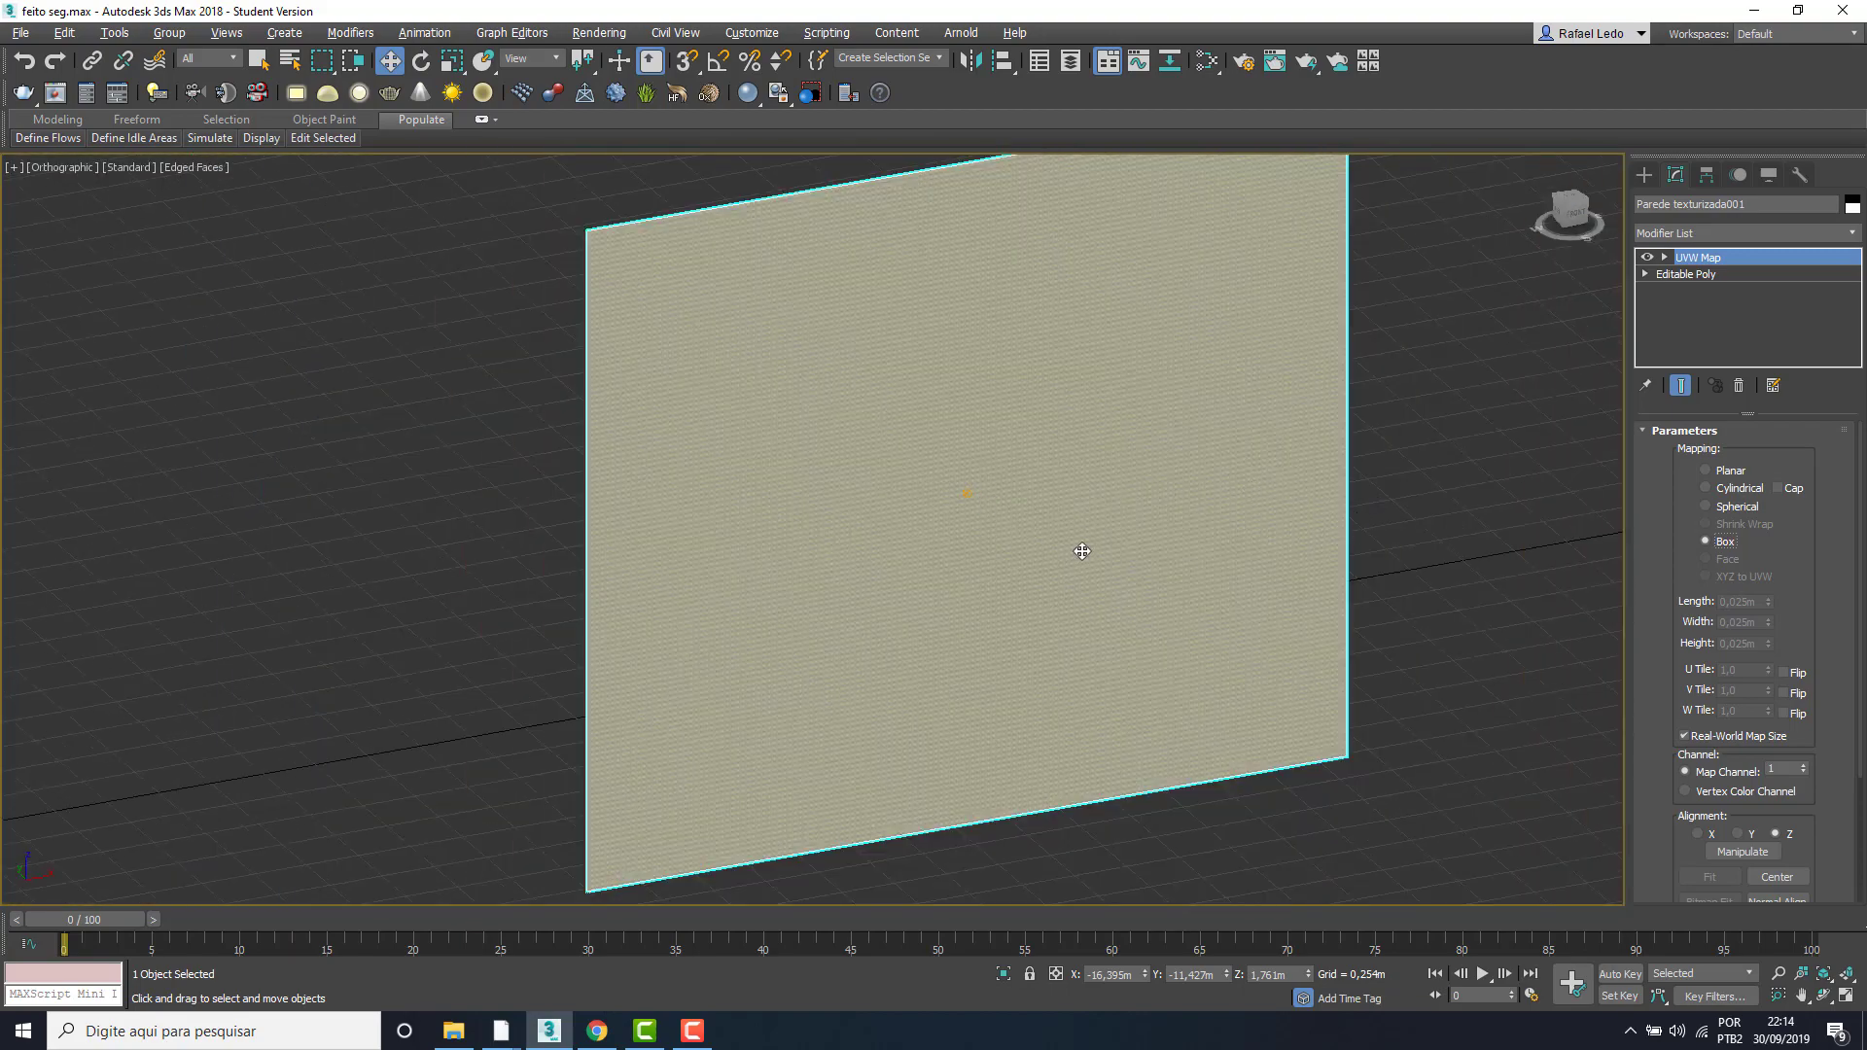
{"action": "scroll", "coordinate": [978, 516], "scroll_direction": "up", "scroll_amount": 10}
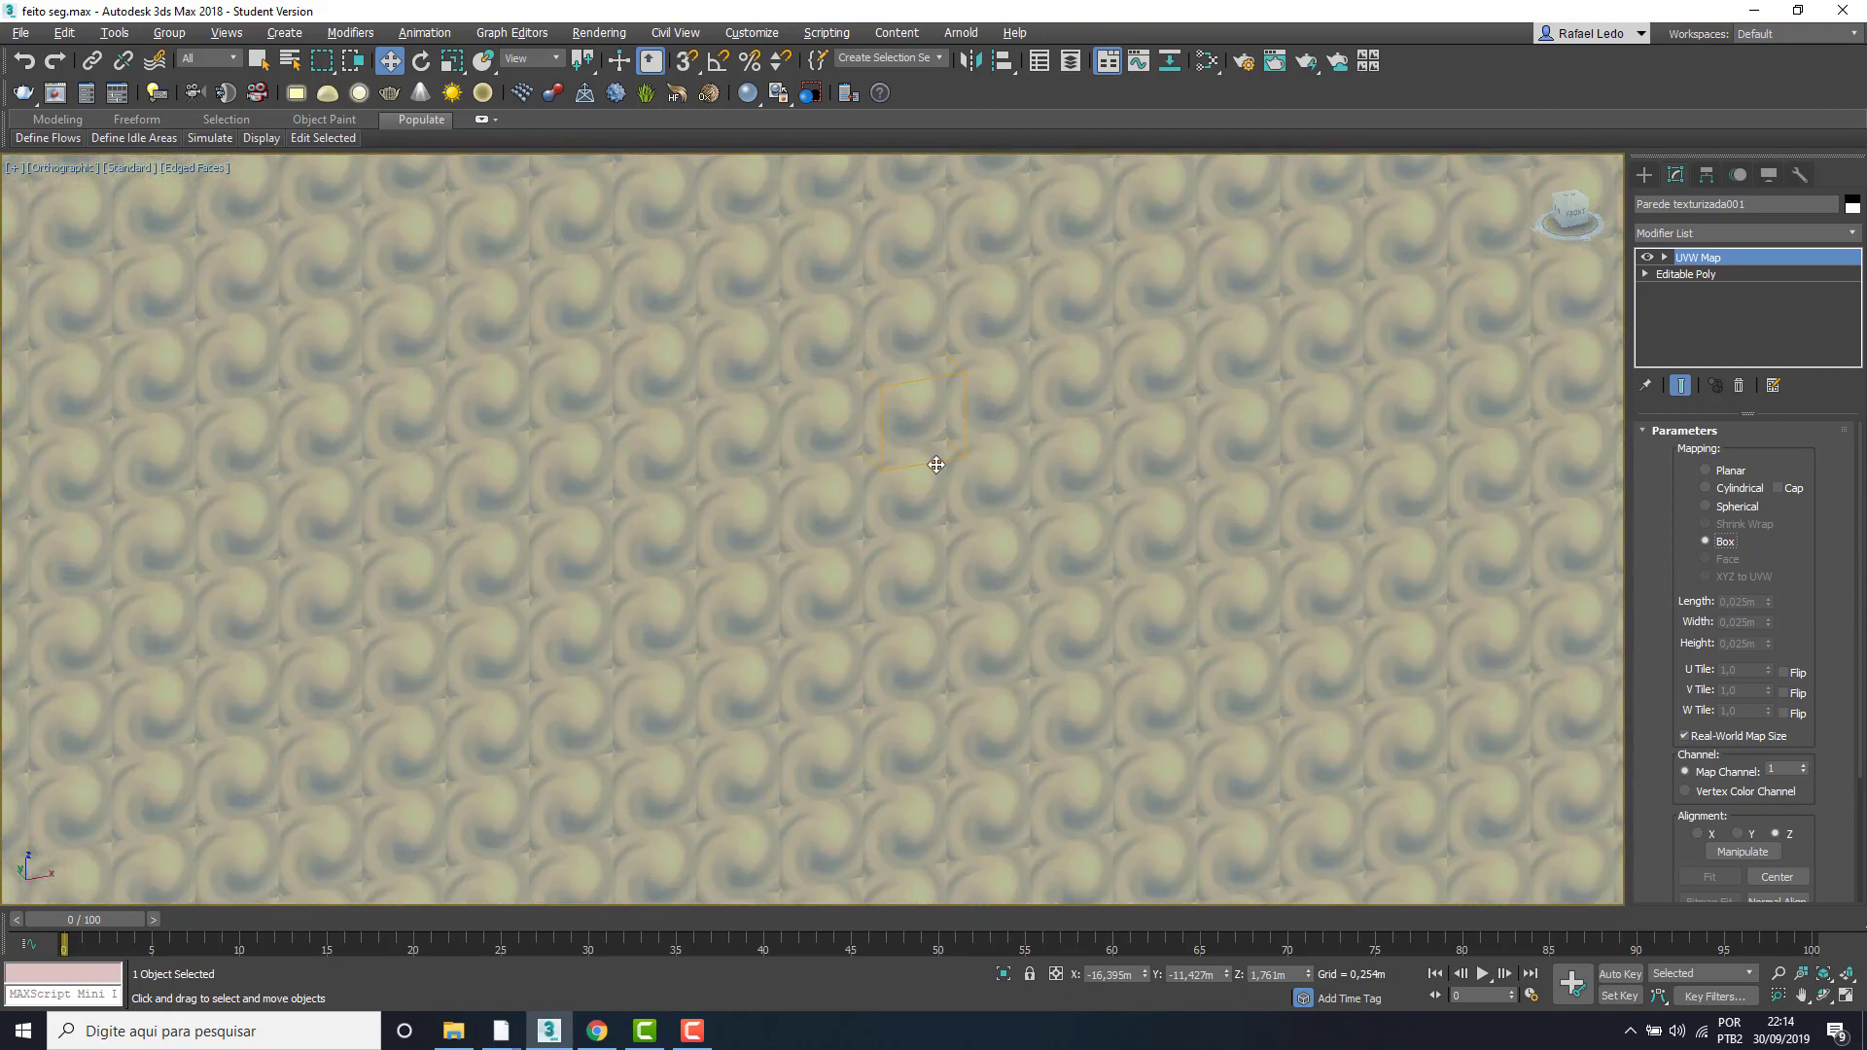
{"action": "scroll", "coordinate": [949, 479], "scroll_direction": "down", "scroll_amount": 5}
{"action": "scroll", "coordinate": [949, 483], "scroll_direction": "down", "scroll_amount": 3}
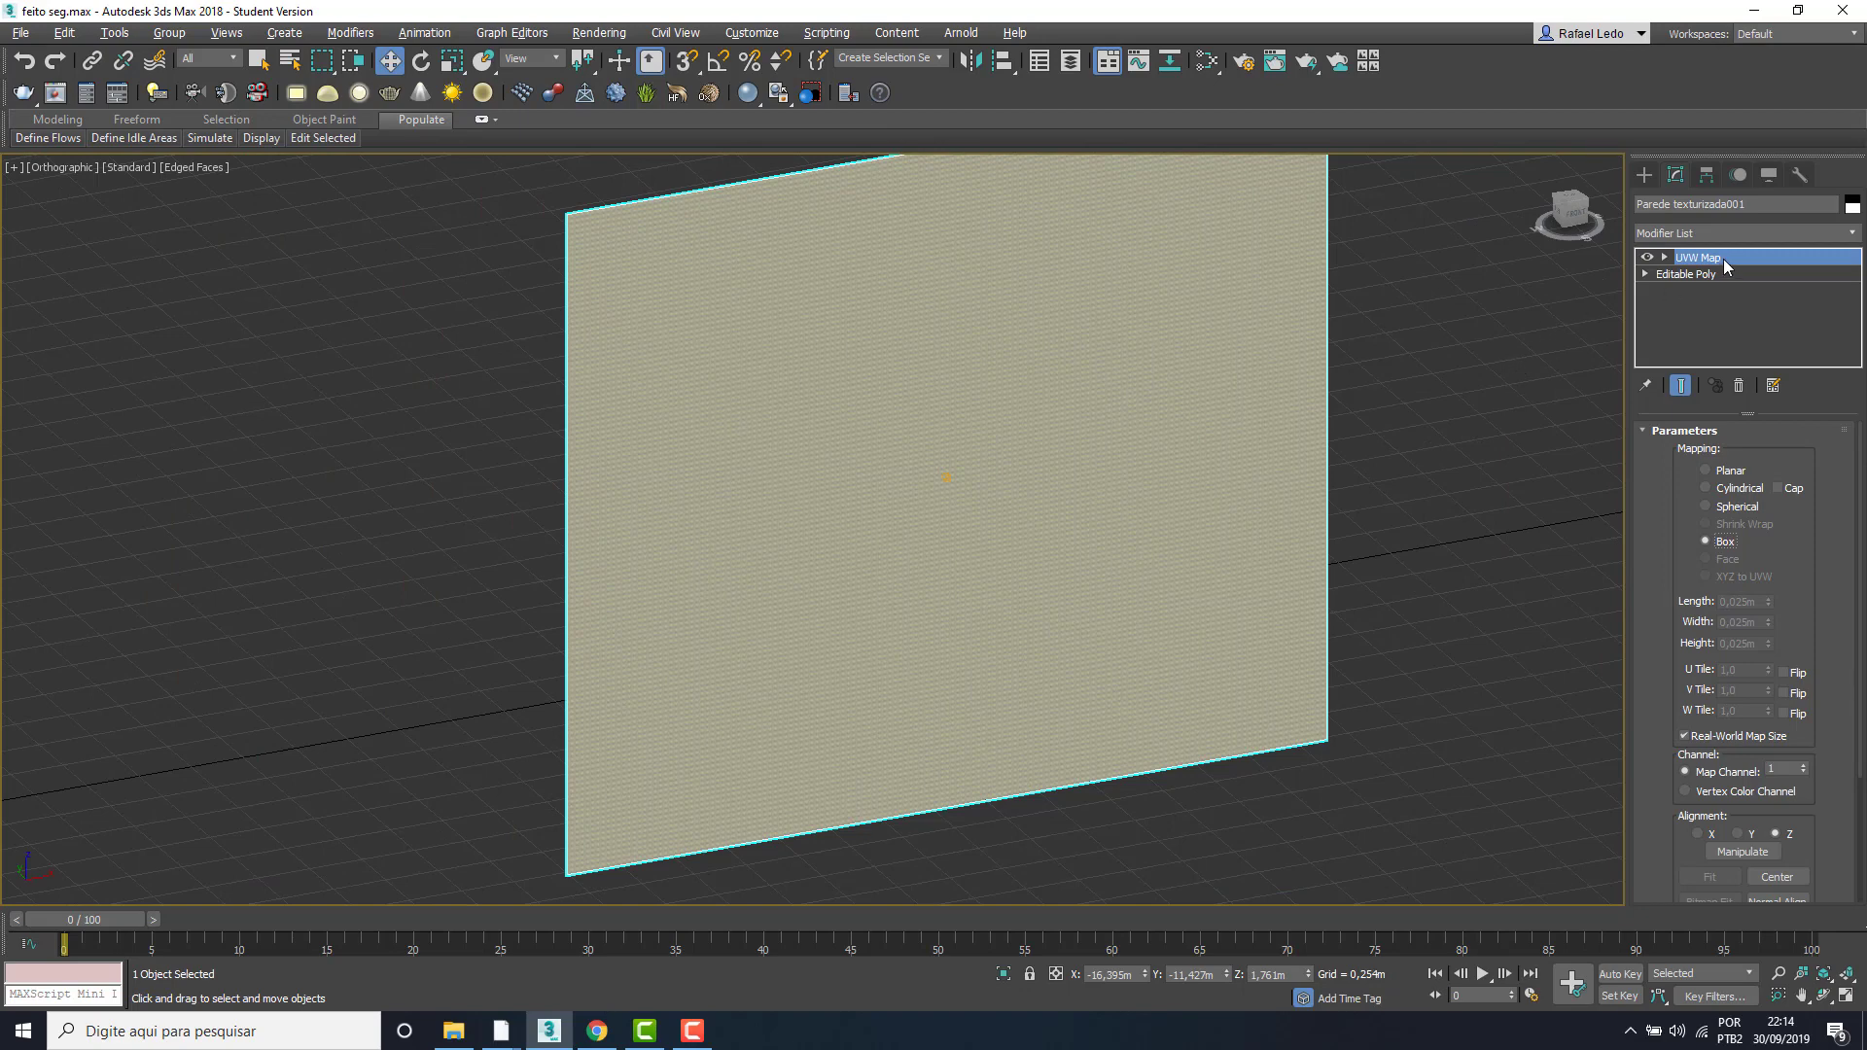
- Enter the UVW Map modifier's gizmo level and shift the mapping gizmo slightly along its X axis
{"action": "left_click", "coordinate": [1766, 259], "text": "ctrl"}
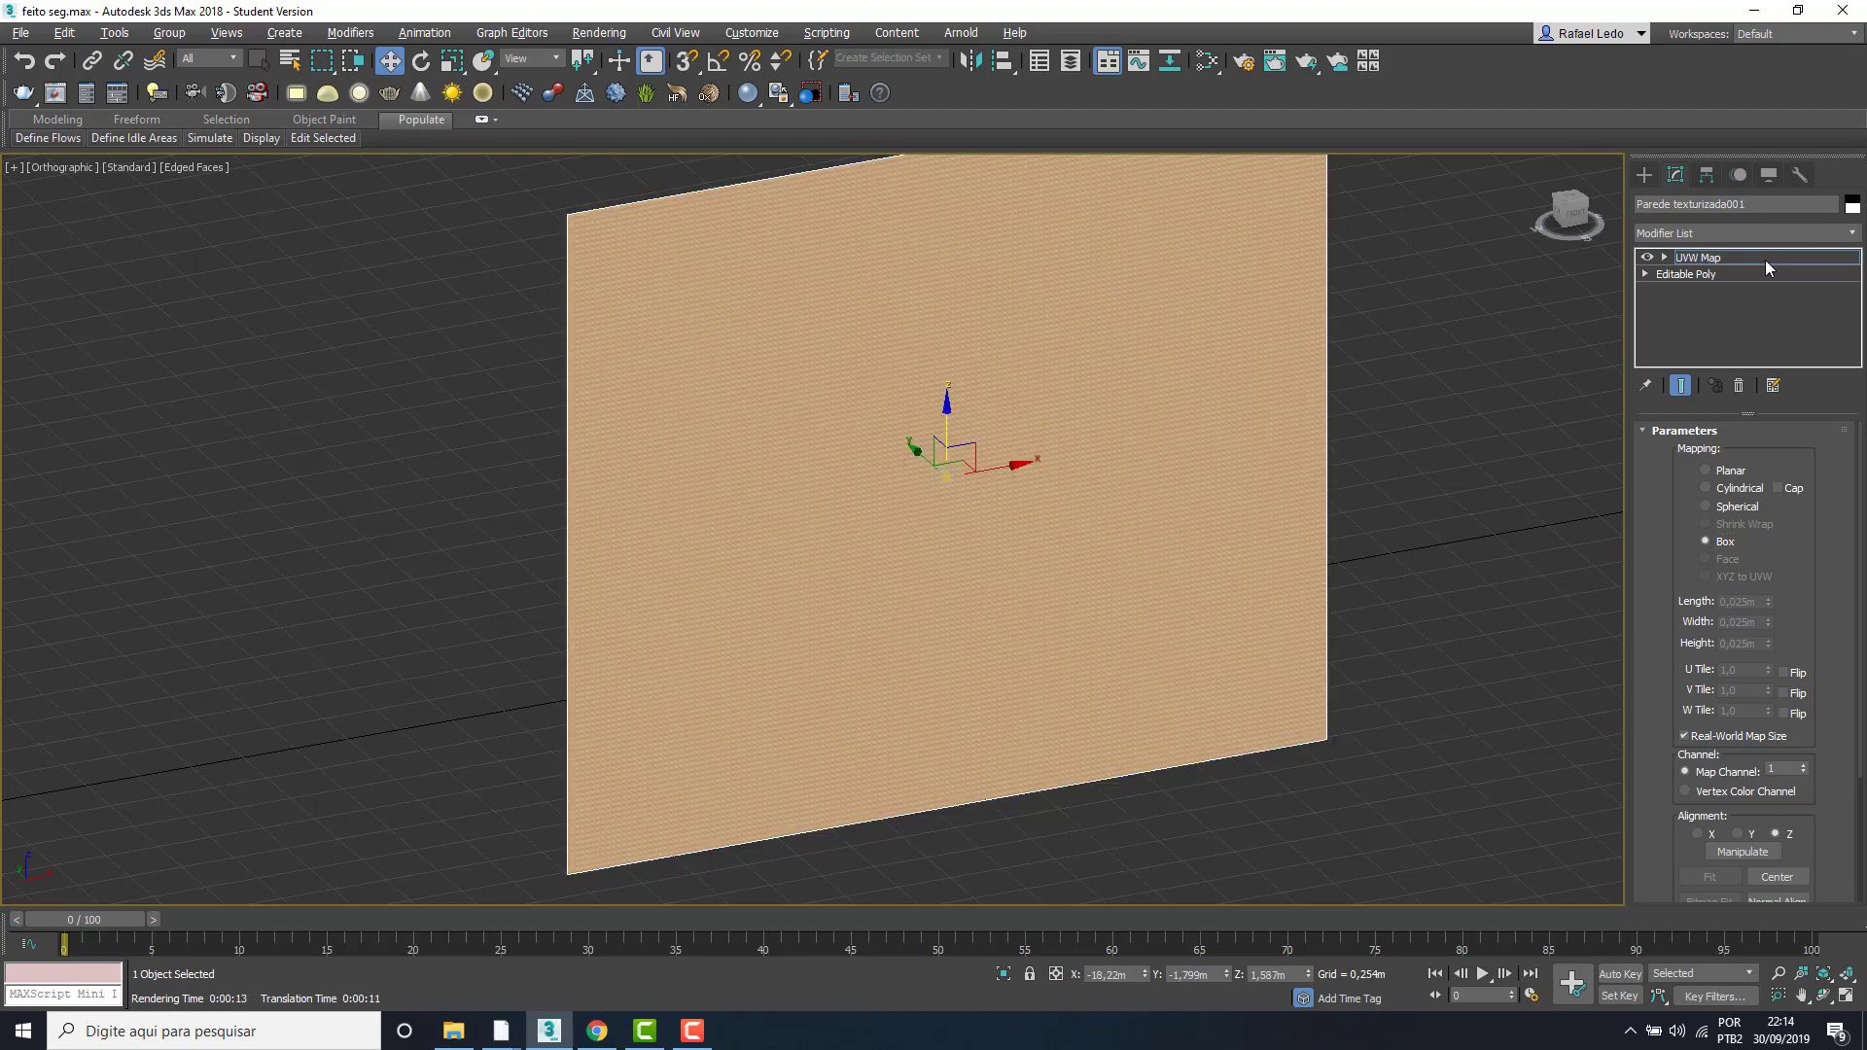
{"action": "scroll", "coordinate": [1005, 483], "scroll_direction": "up", "scroll_amount": 6}
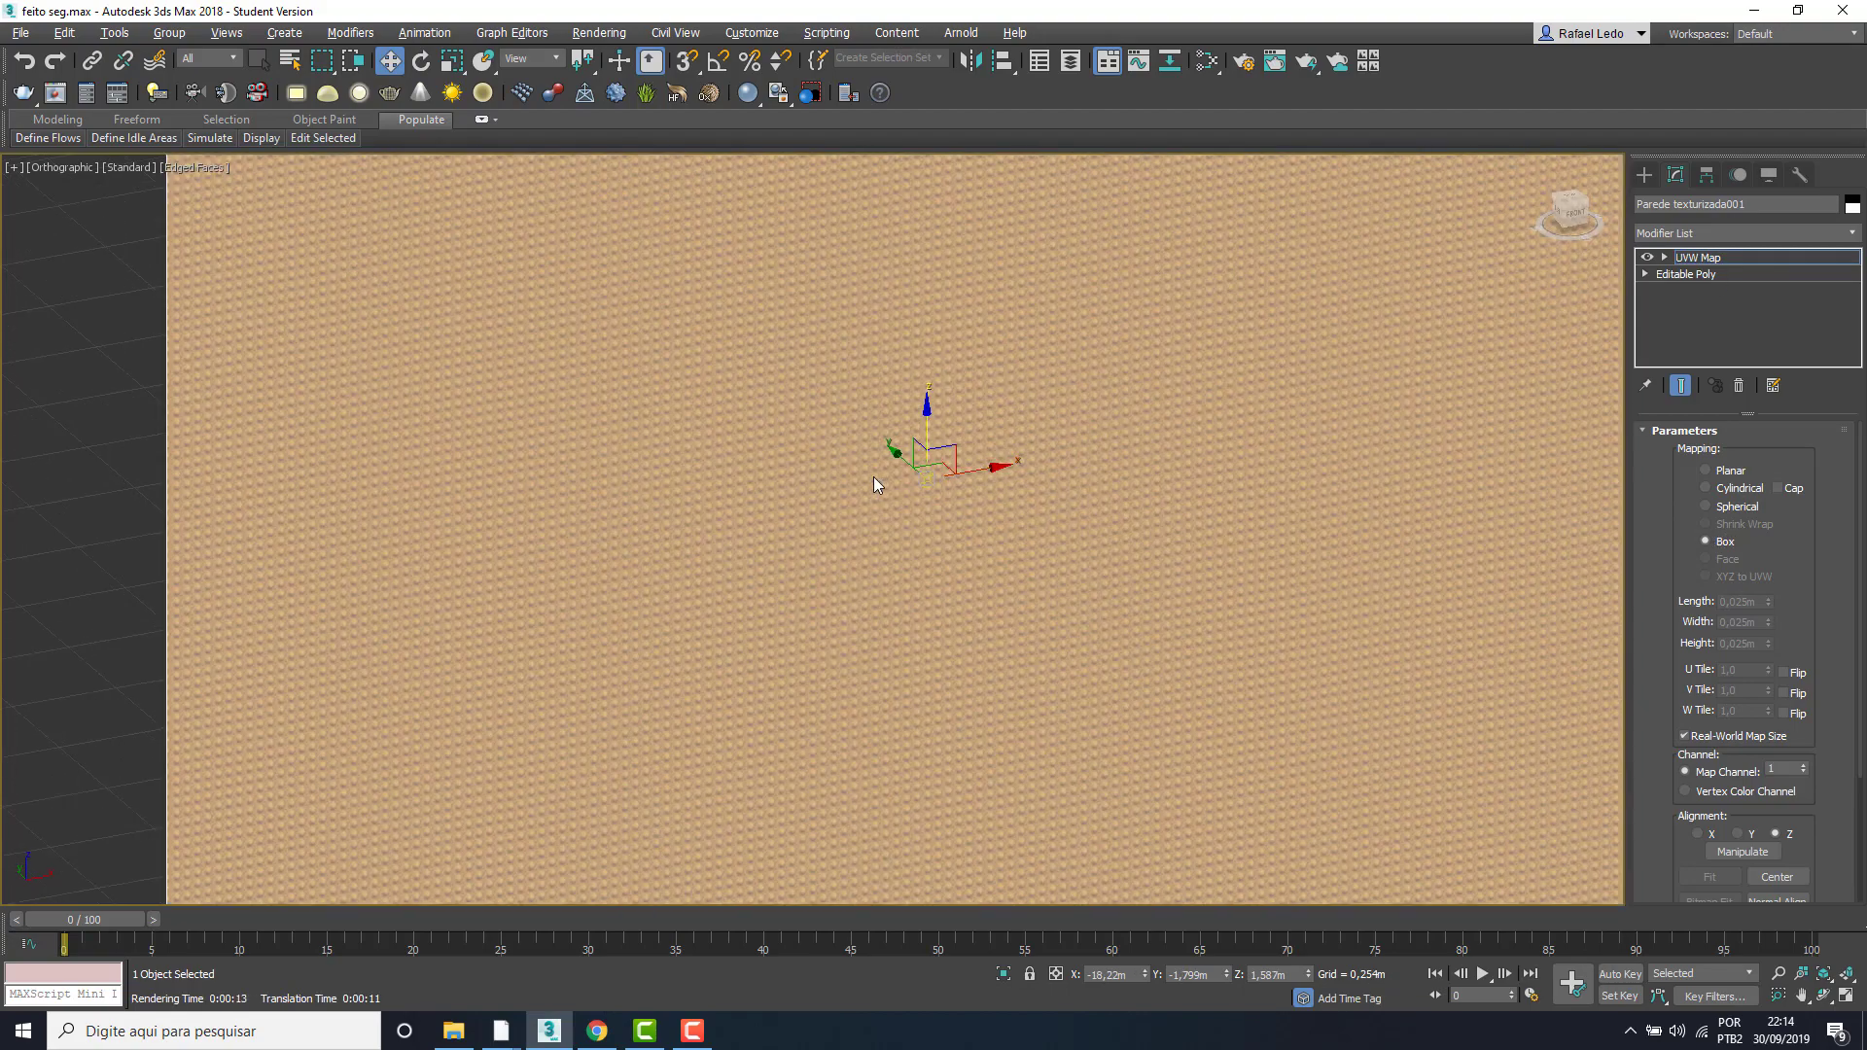
{"action": "scroll", "coordinate": [1036, 494], "scroll_direction": "down", "scroll_amount": 1}
{"action": "scroll", "coordinate": [1035, 494], "scroll_direction": "down", "scroll_amount": 4}
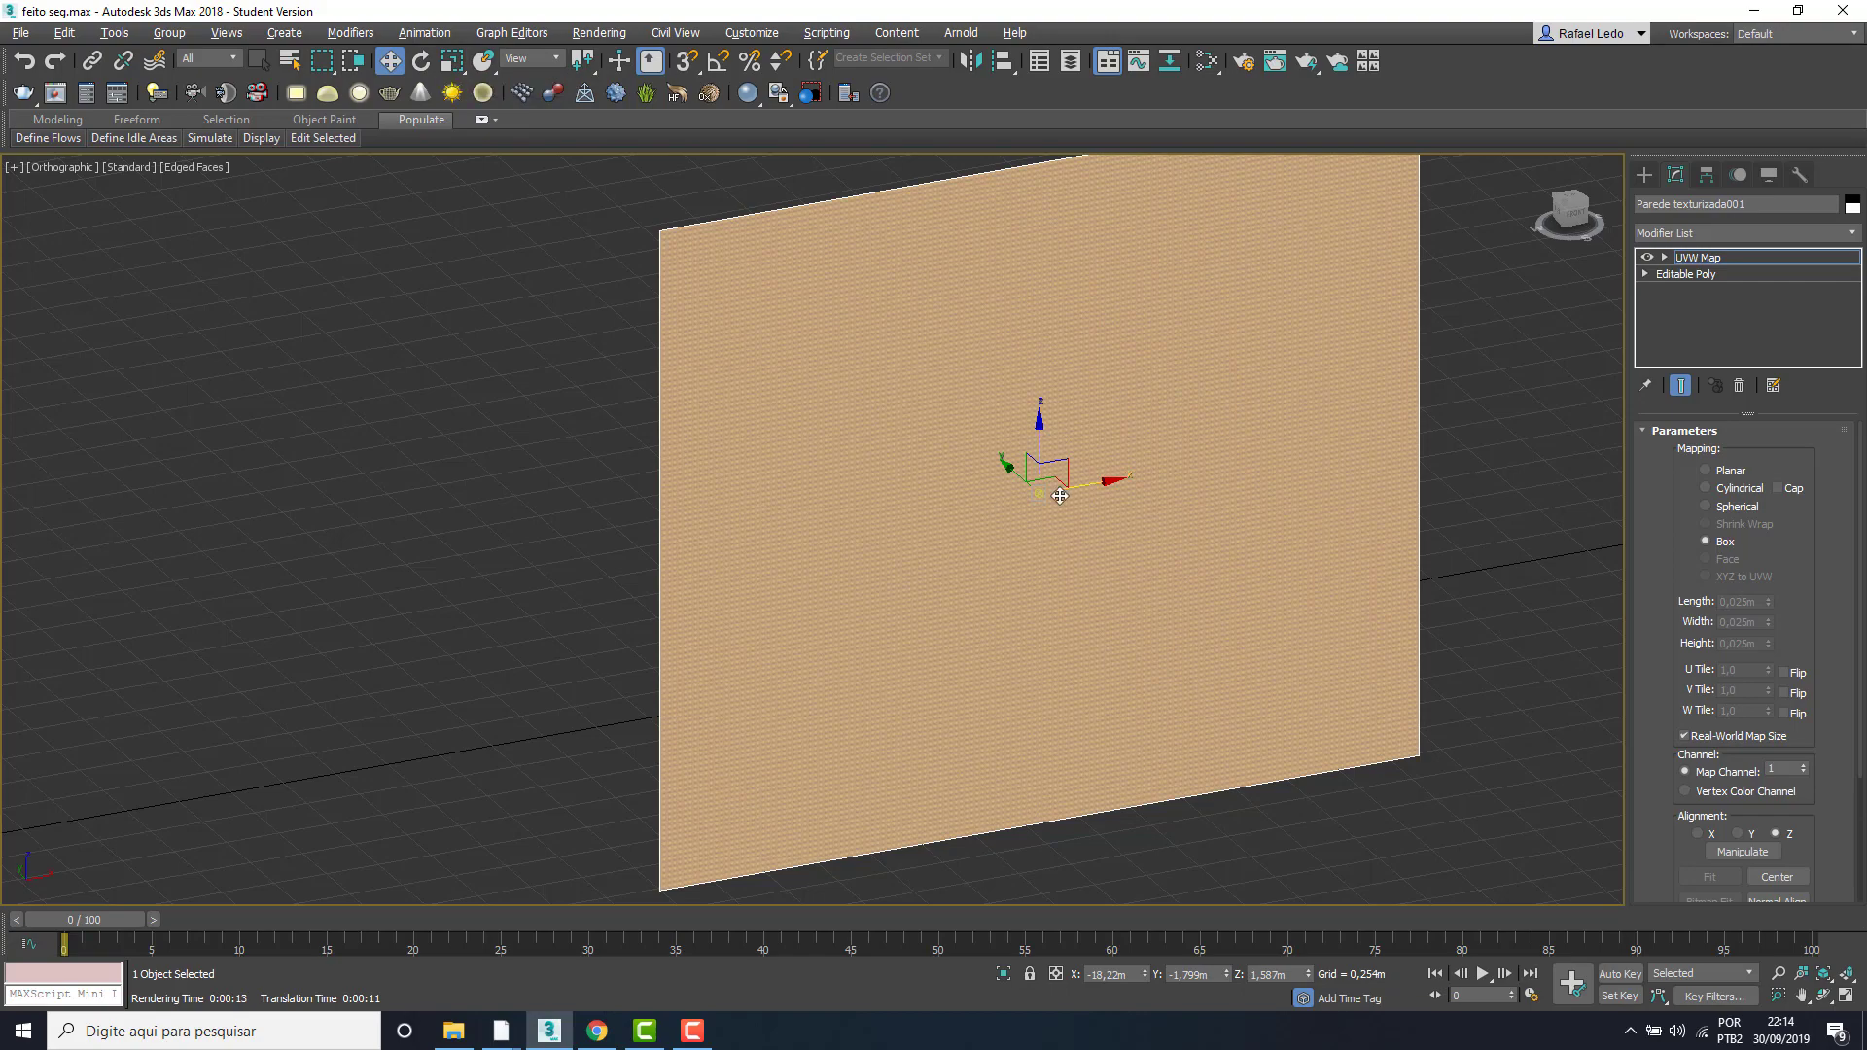
{"action": "scroll", "coordinate": [1053, 489], "scroll_direction": "up", "scroll_amount": 8}
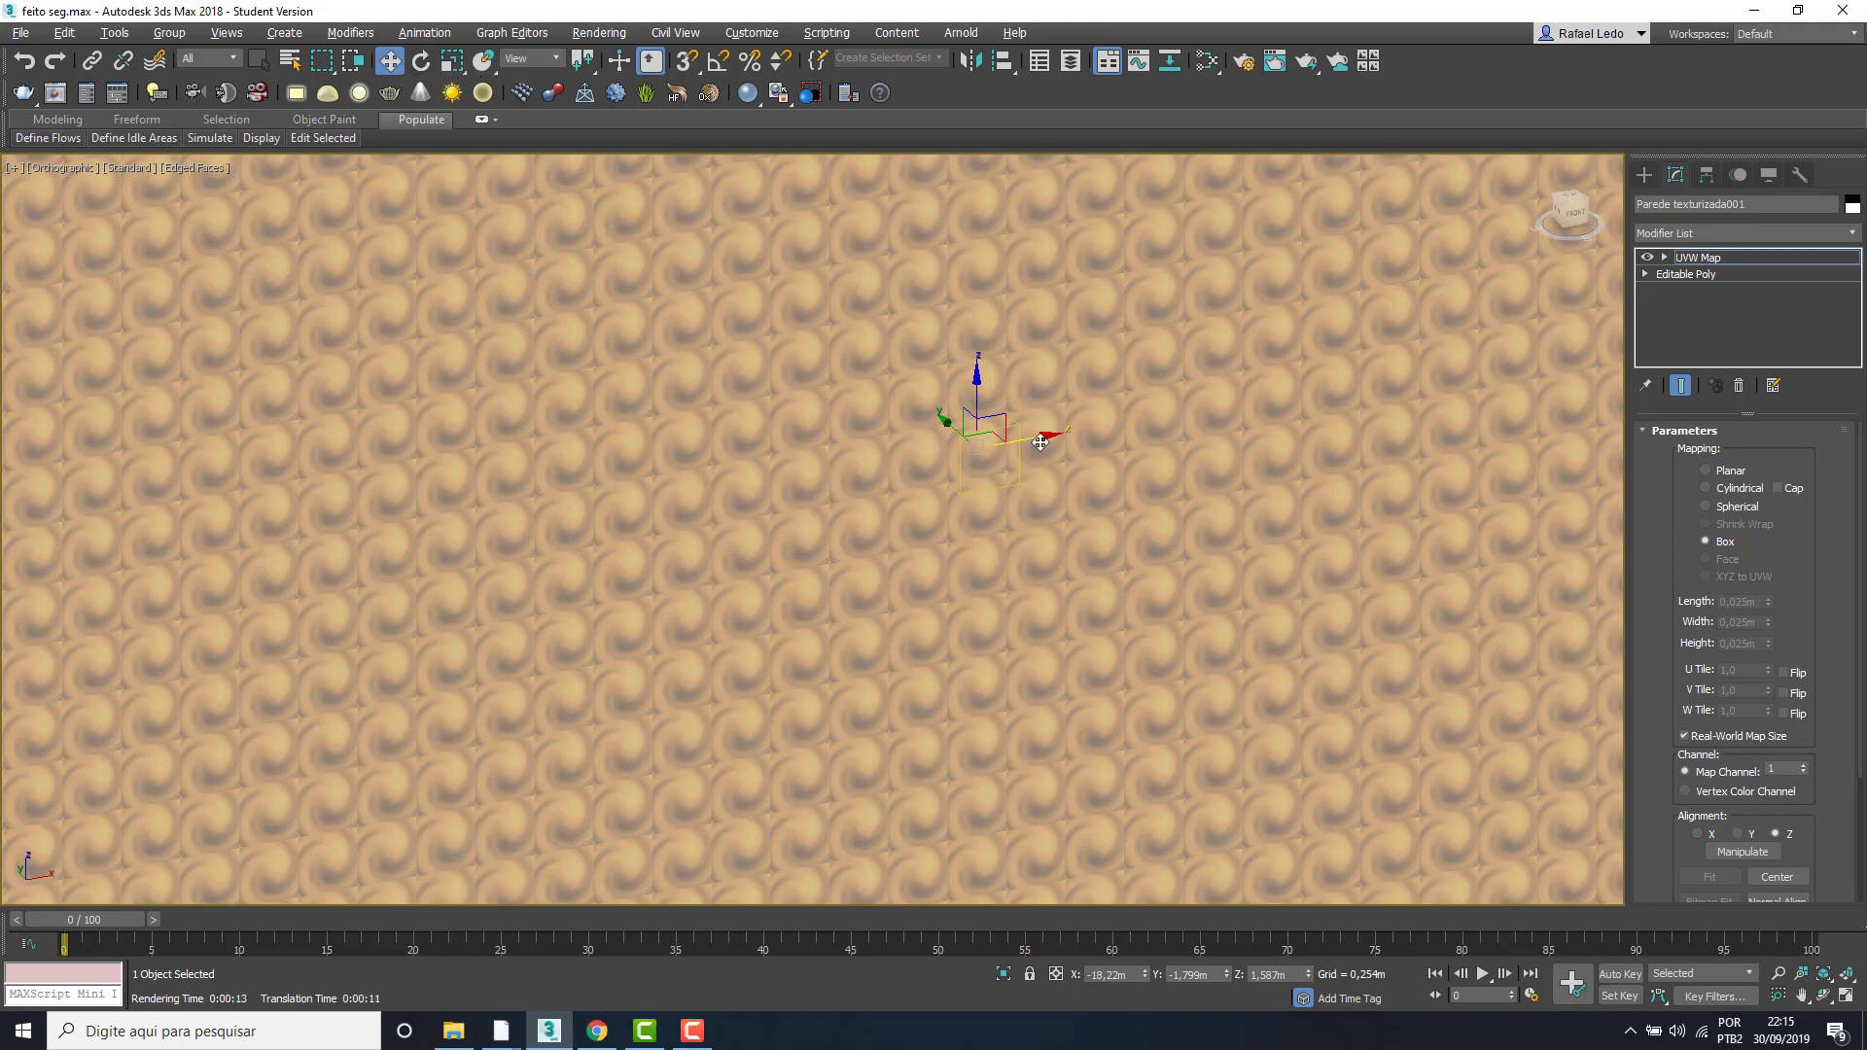
{"action": "left_click_drag", "start_coordinate": [1055, 436], "coordinate": [936, 537]}
{"action": "scroll", "coordinate": [895, 498], "scroll_direction": "down", "scroll_amount": 10}
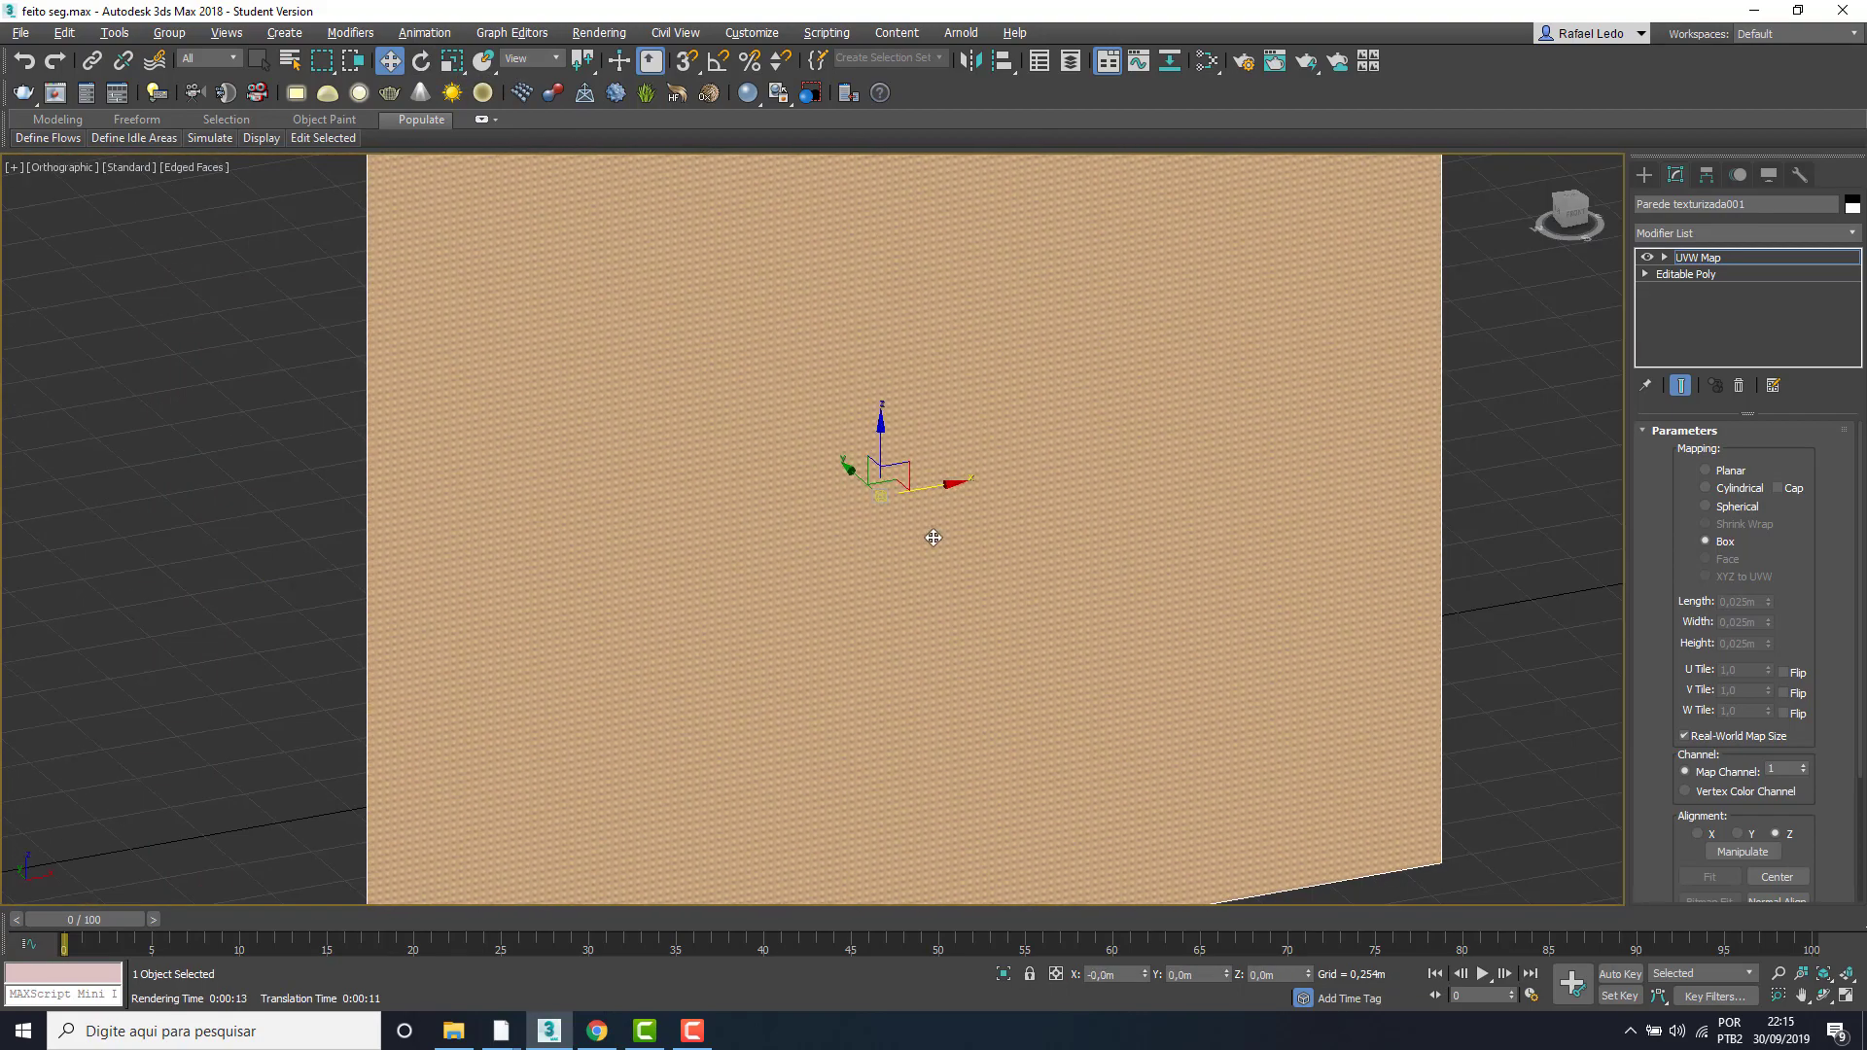
- Scale the UVW Map gizmo up uniformly until the swirl repeats about five times across the wall
{"action": "left_click", "coordinate": [452, 60]}
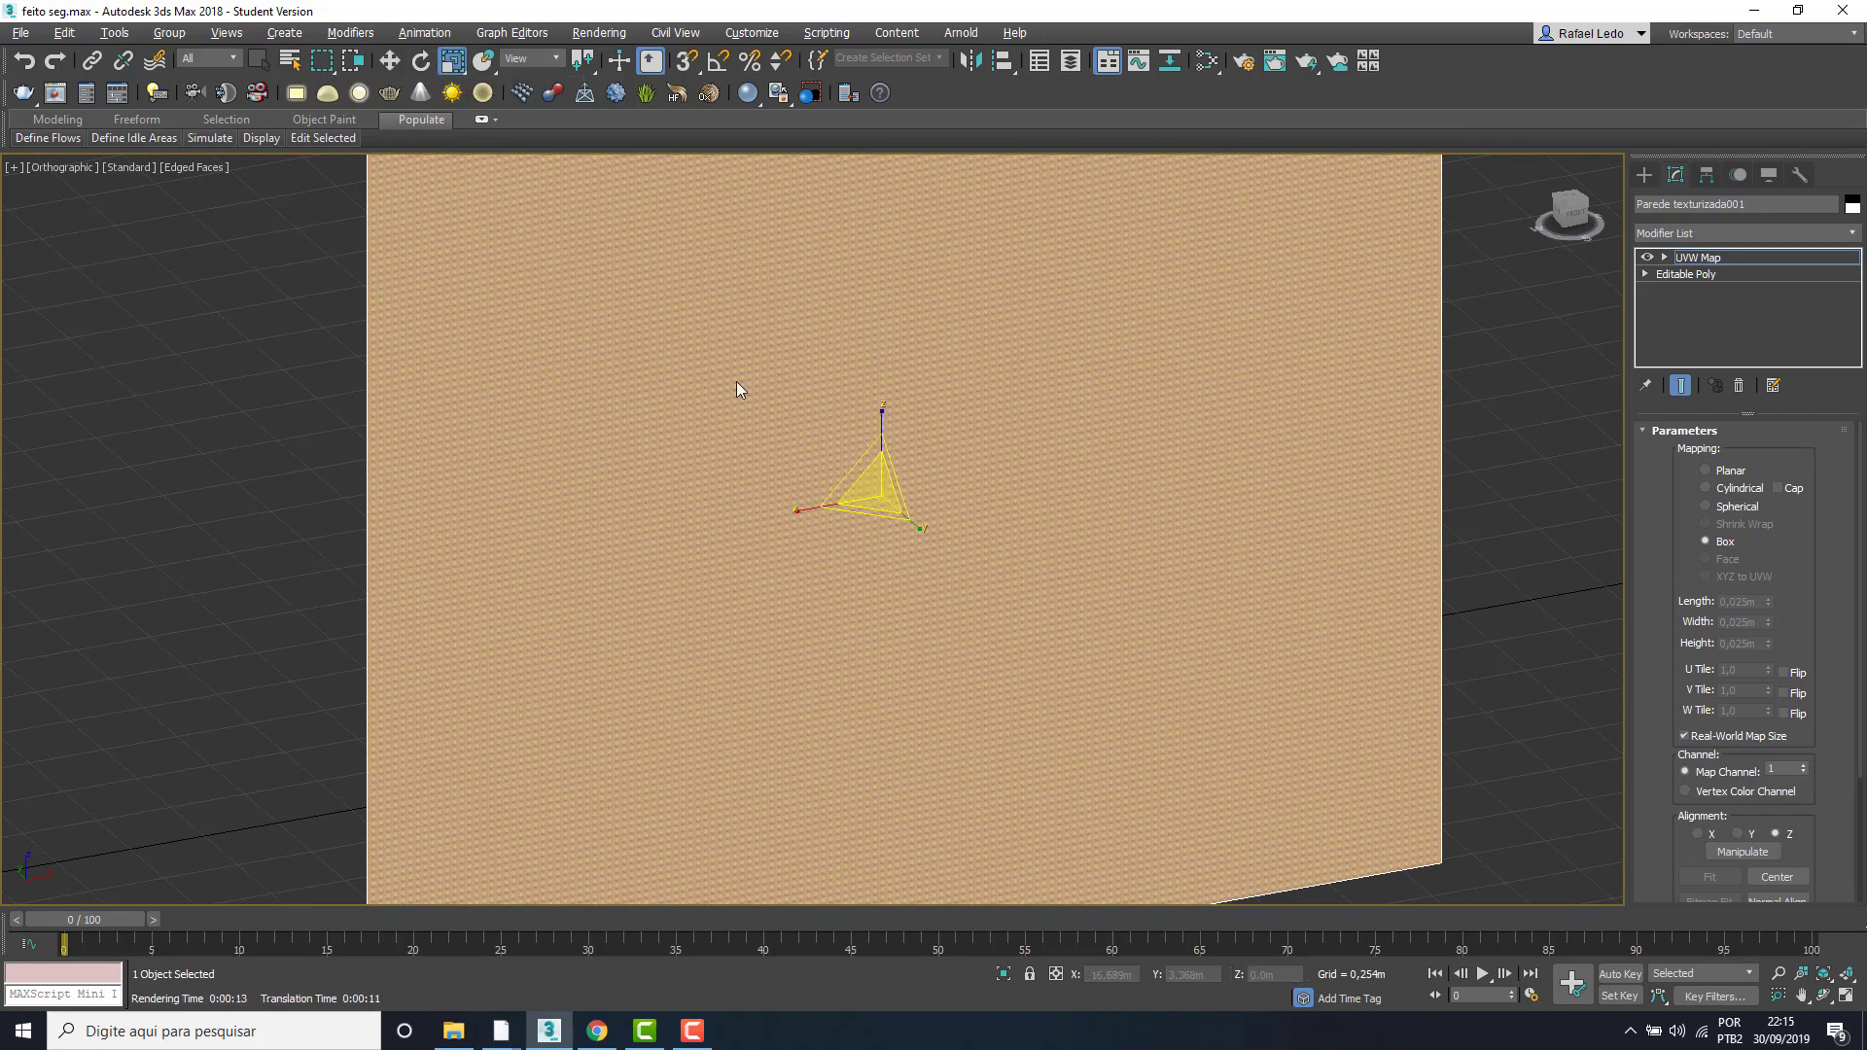
{"action": "scroll", "coordinate": [904, 487], "scroll_direction": "up", "scroll_amount": 5}
{"action": "scroll", "coordinate": [919, 494], "scroll_direction": "down", "scroll_amount": 5}
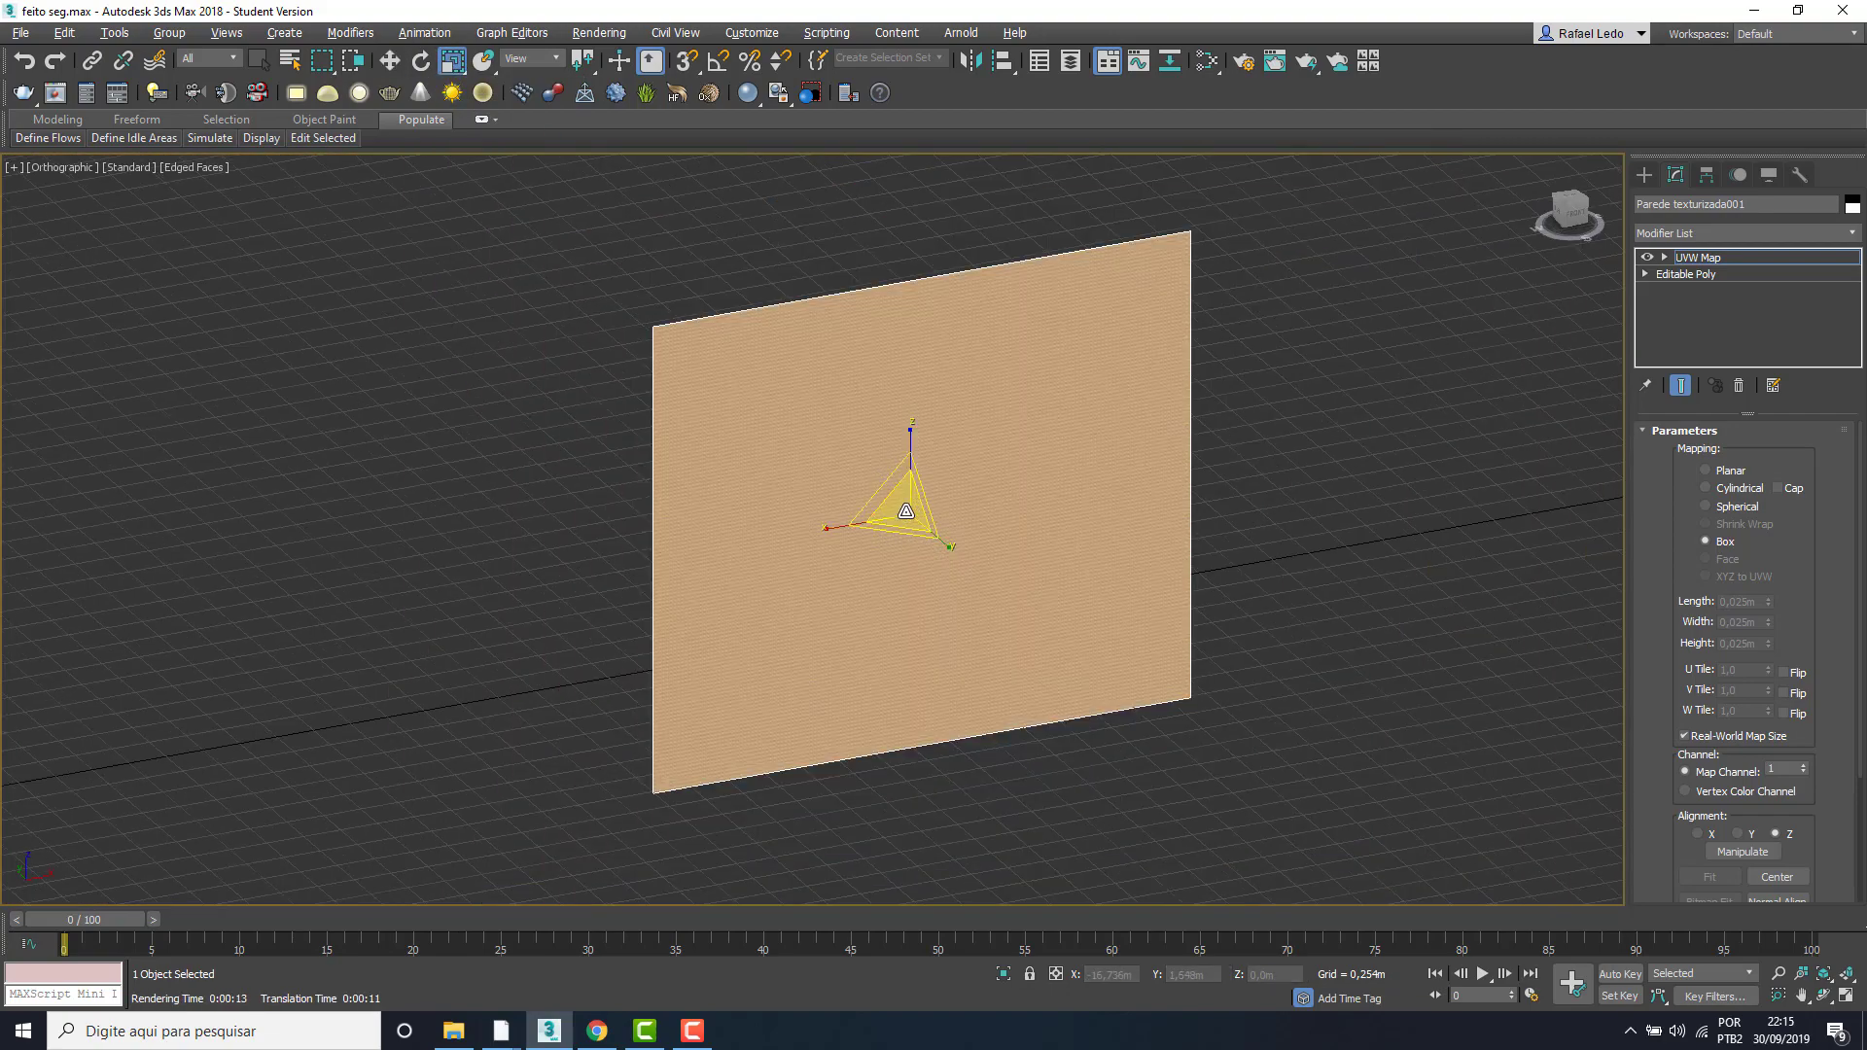
{"action": "left_click_drag", "start_coordinate": [927, 431], "coordinate": [1002, 187]}
{"action": "left_click_drag", "start_coordinate": [902, 505], "coordinate": [1037, 253]}
{"action": "left_click_drag", "start_coordinate": [910, 509], "coordinate": [964, 475]}
- Try rotating the mapping gizmo, scale it up slightly, and return to the UVW Map modifier level
{"action": "left_click", "coordinate": [421, 62]}
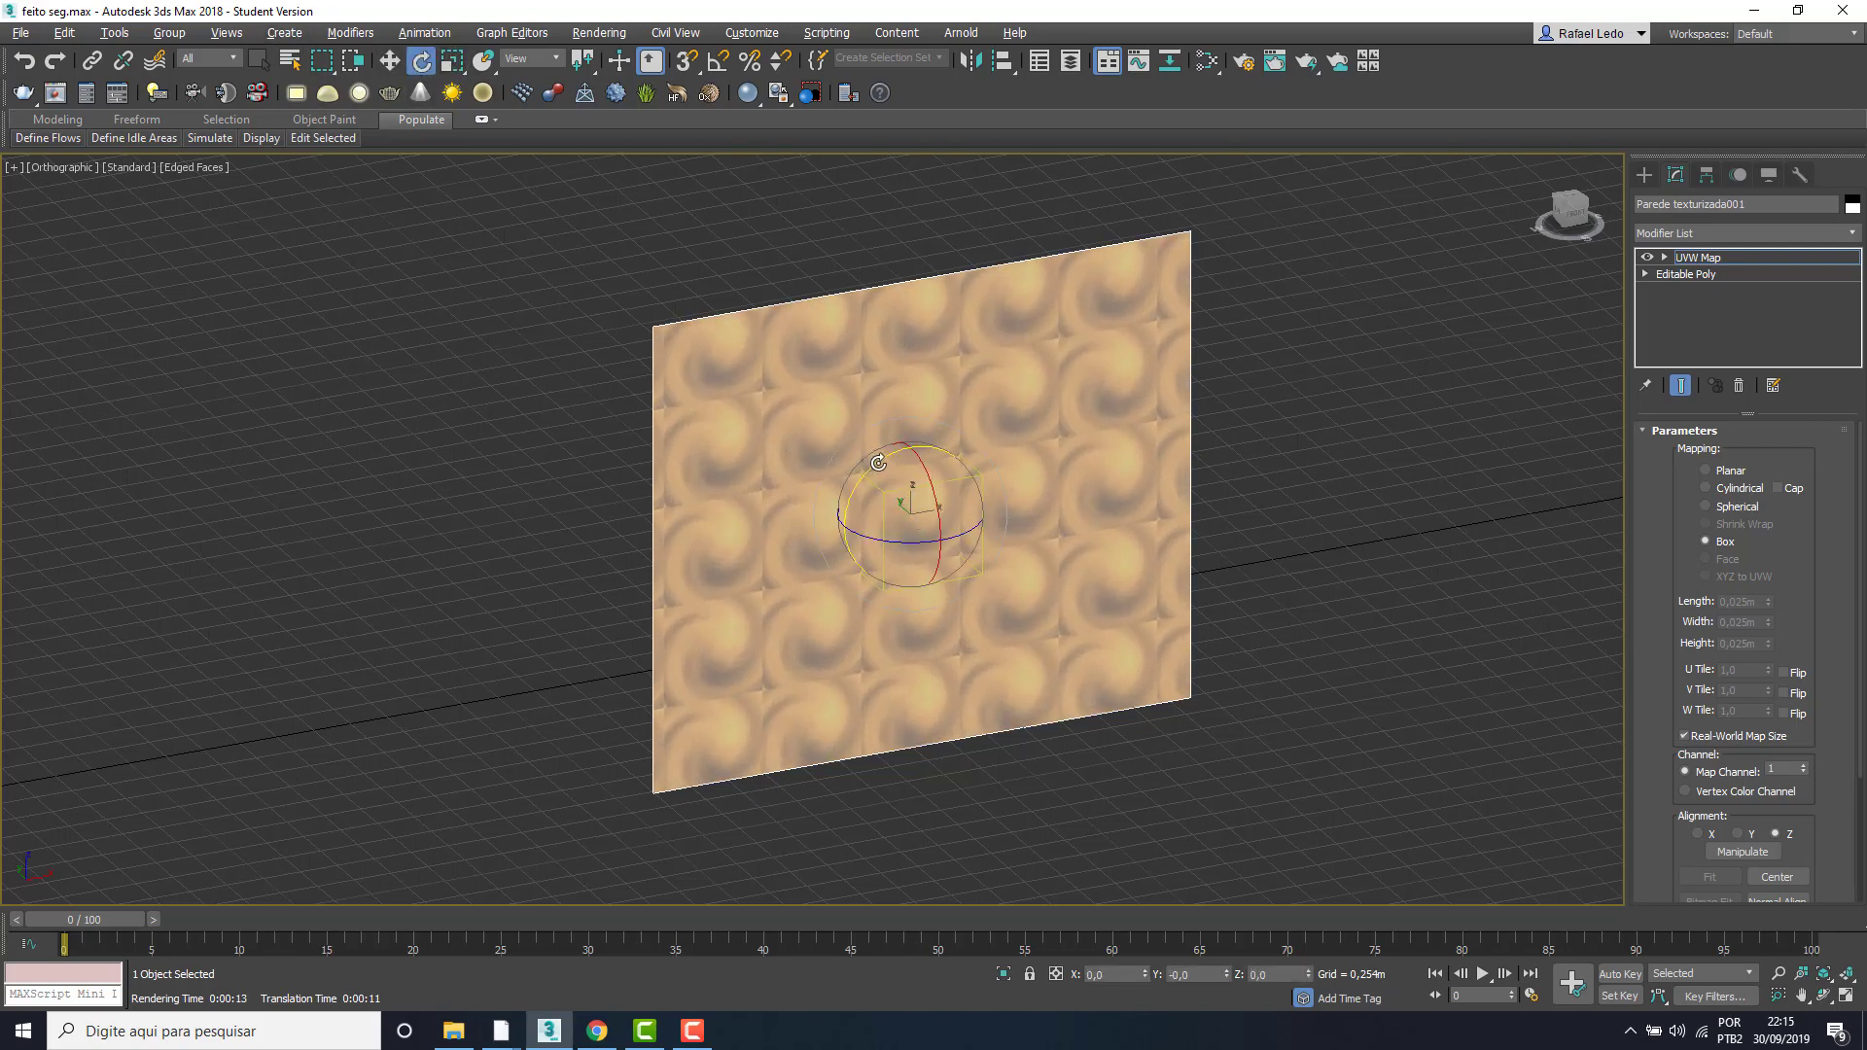
{"action": "left_click_drag", "start_coordinate": [885, 455], "coordinate": [892, 516]}
{"action": "left_click", "coordinate": [453, 61]}
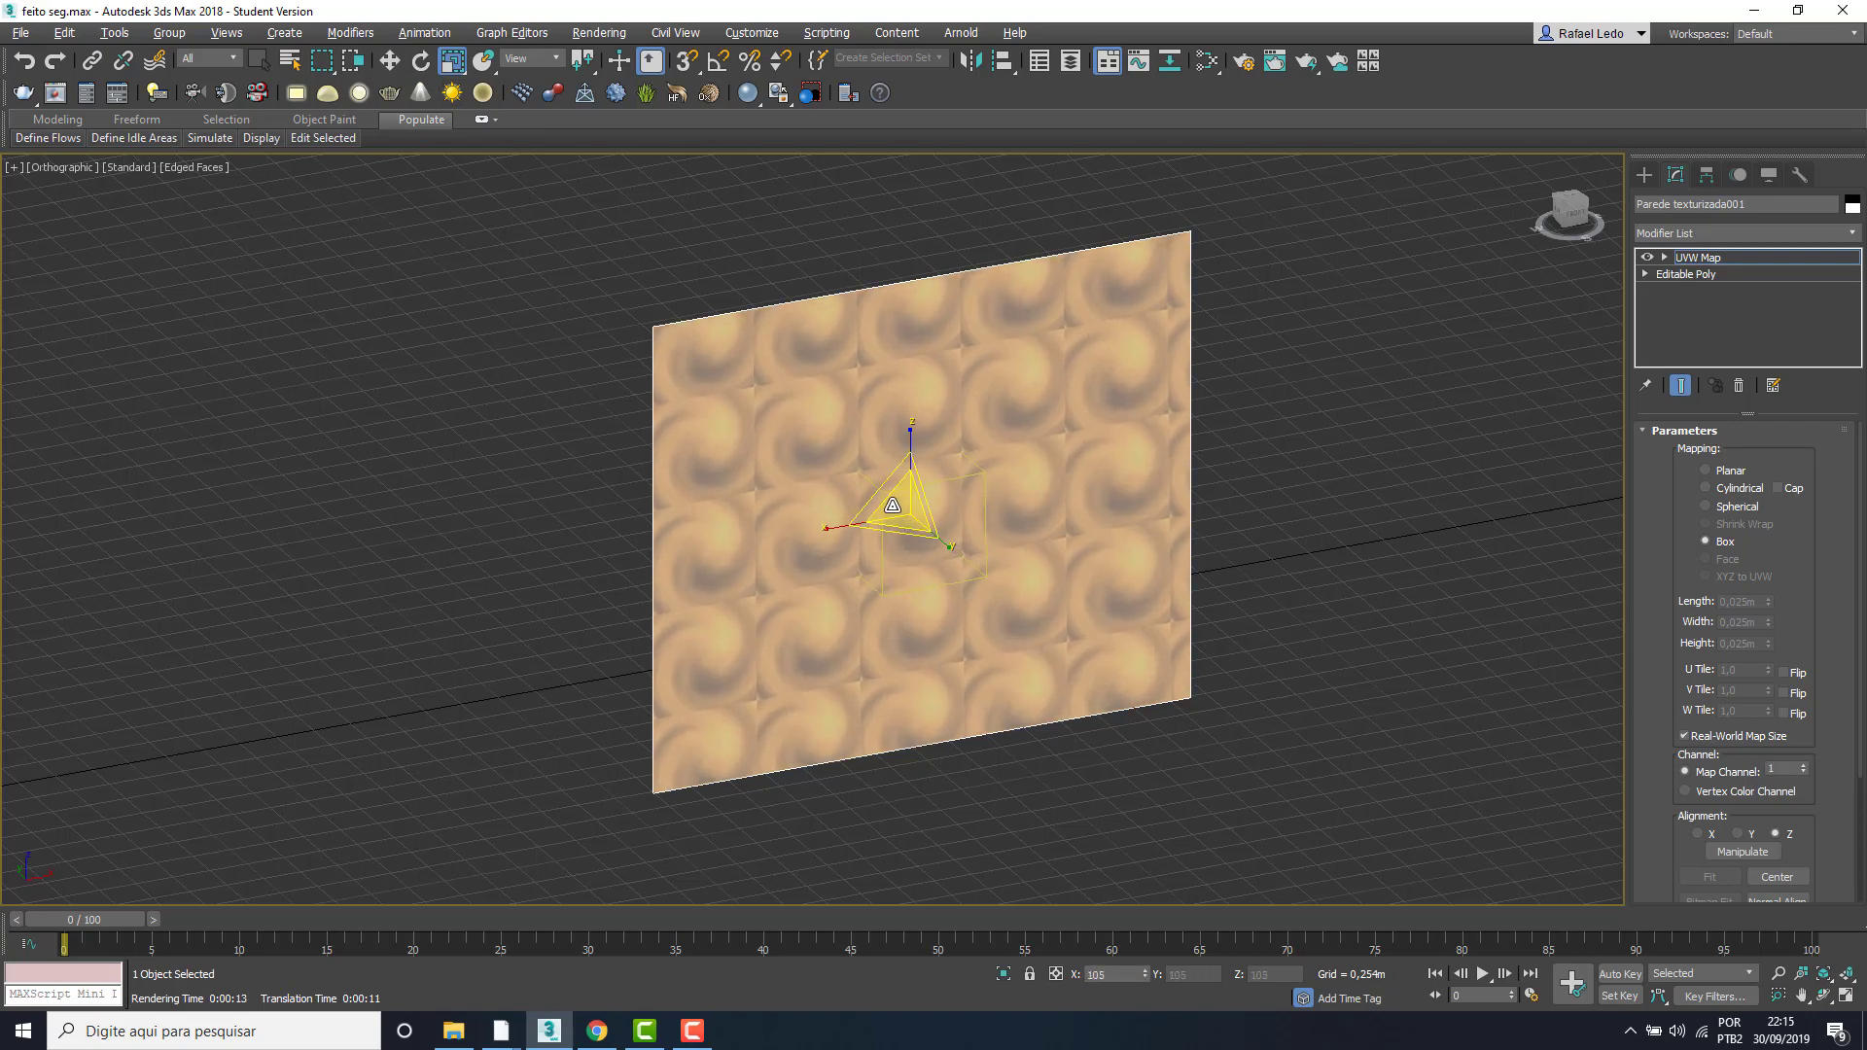
{"action": "left_click", "coordinate": [1736, 258]}
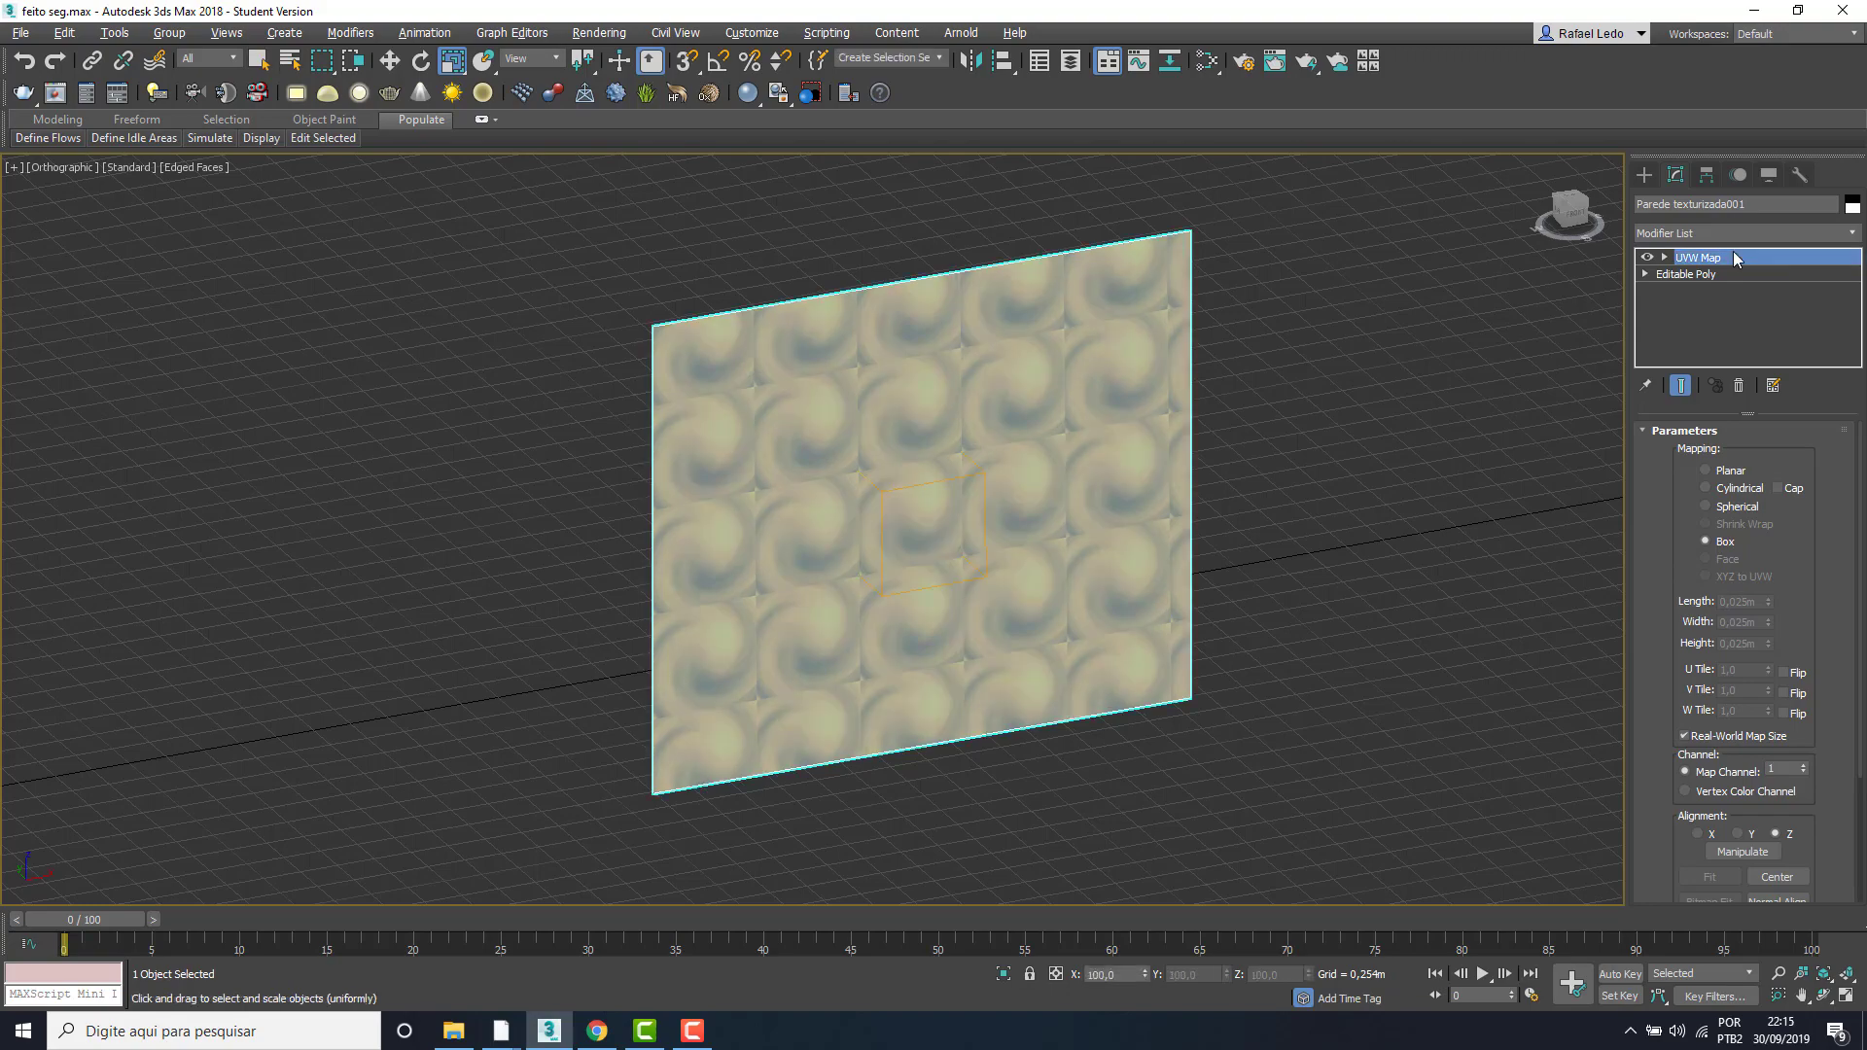
- Examine the mapping gizmo and the swirl pattern on the wall from the front, side and above
{"action": "left_click", "coordinate": [1825, 997]}
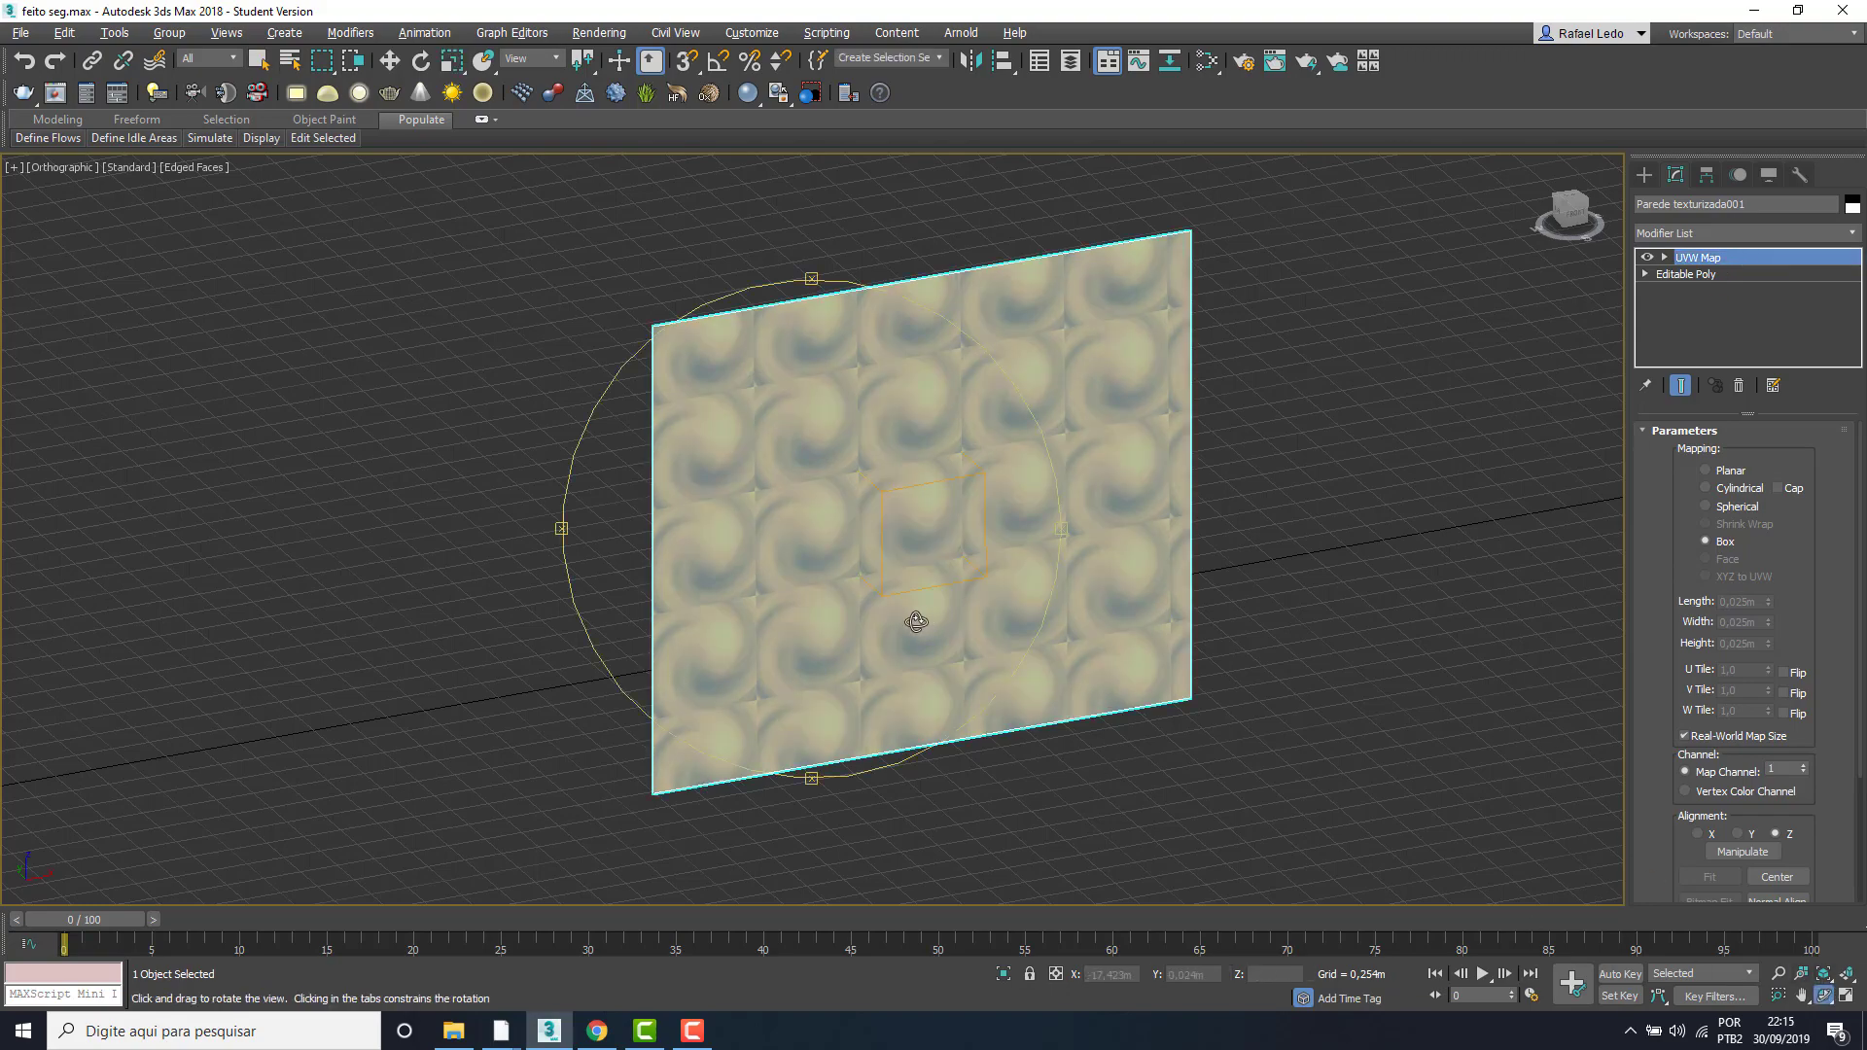
{"action": "left_click_drag", "start_coordinate": [917, 625], "coordinate": [876, 526]}
{"action": "scroll", "coordinate": [876, 525], "scroll_direction": "up", "scroll_amount": 4}
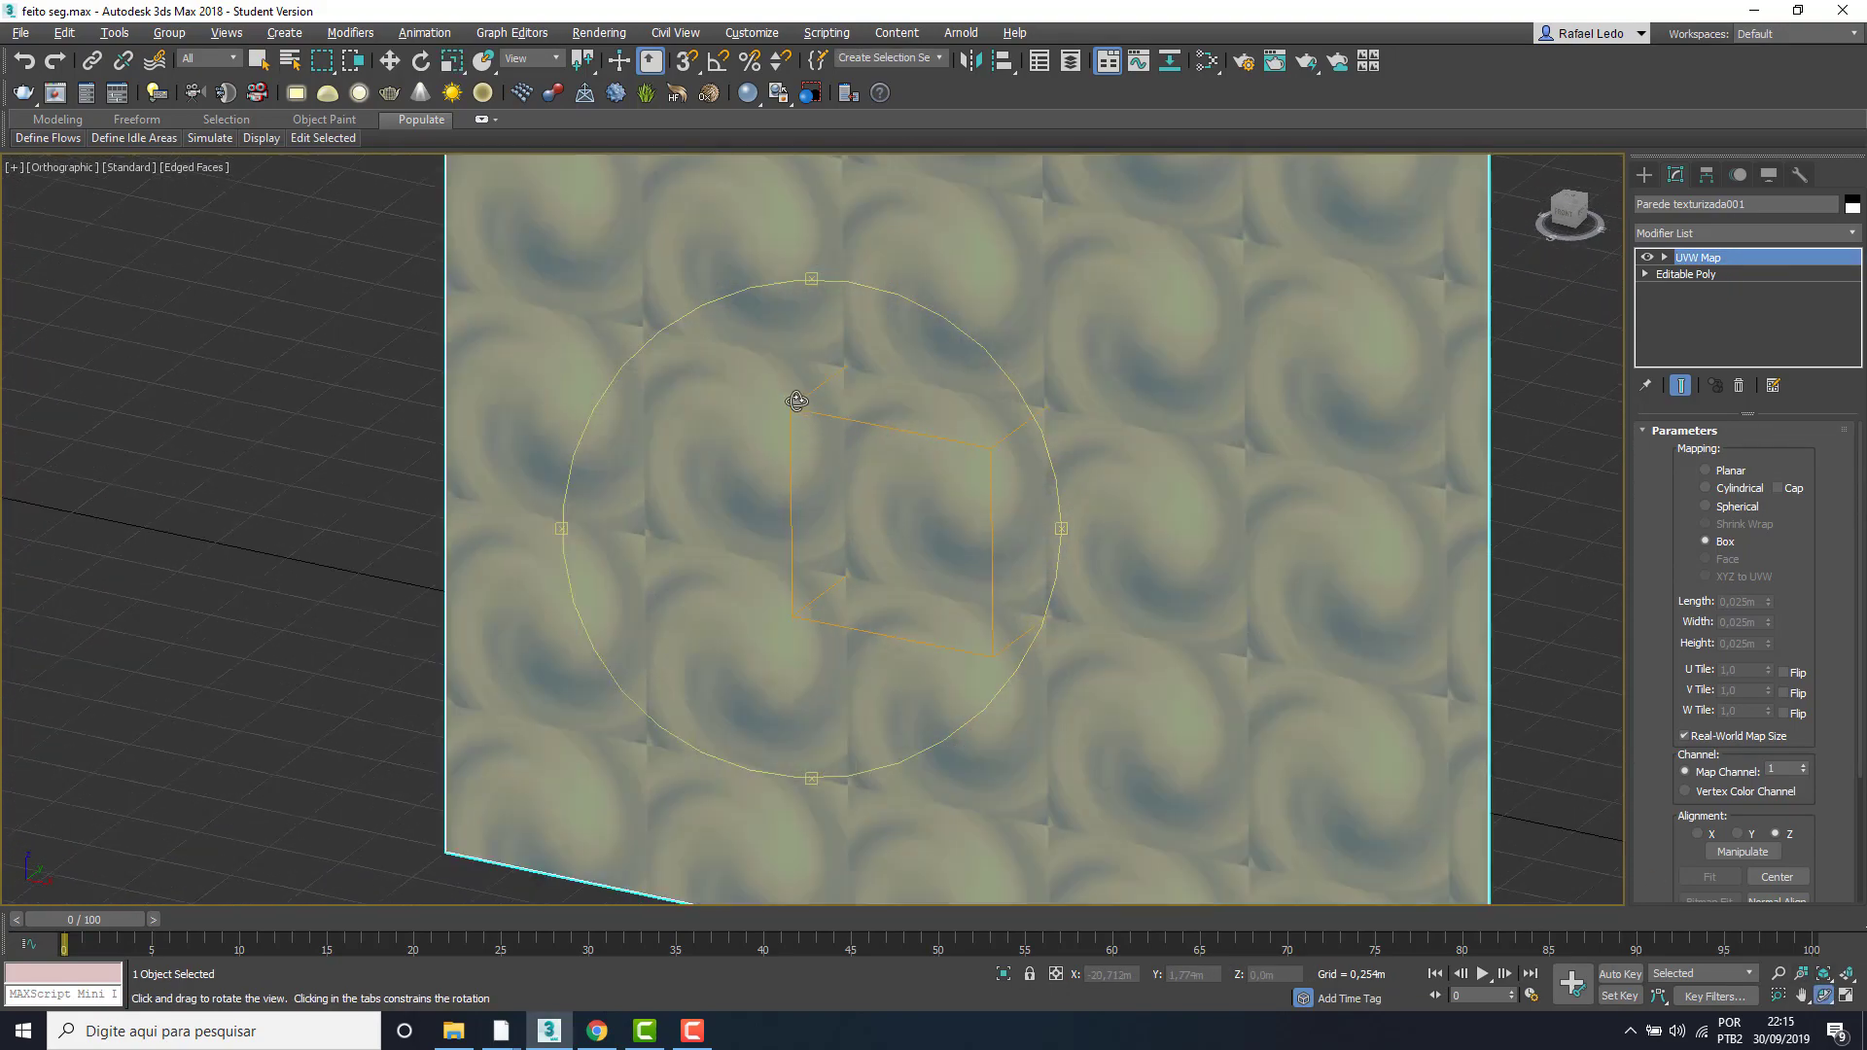
{"action": "left_click_drag", "start_coordinate": [800, 609], "coordinate": [928, 529]}
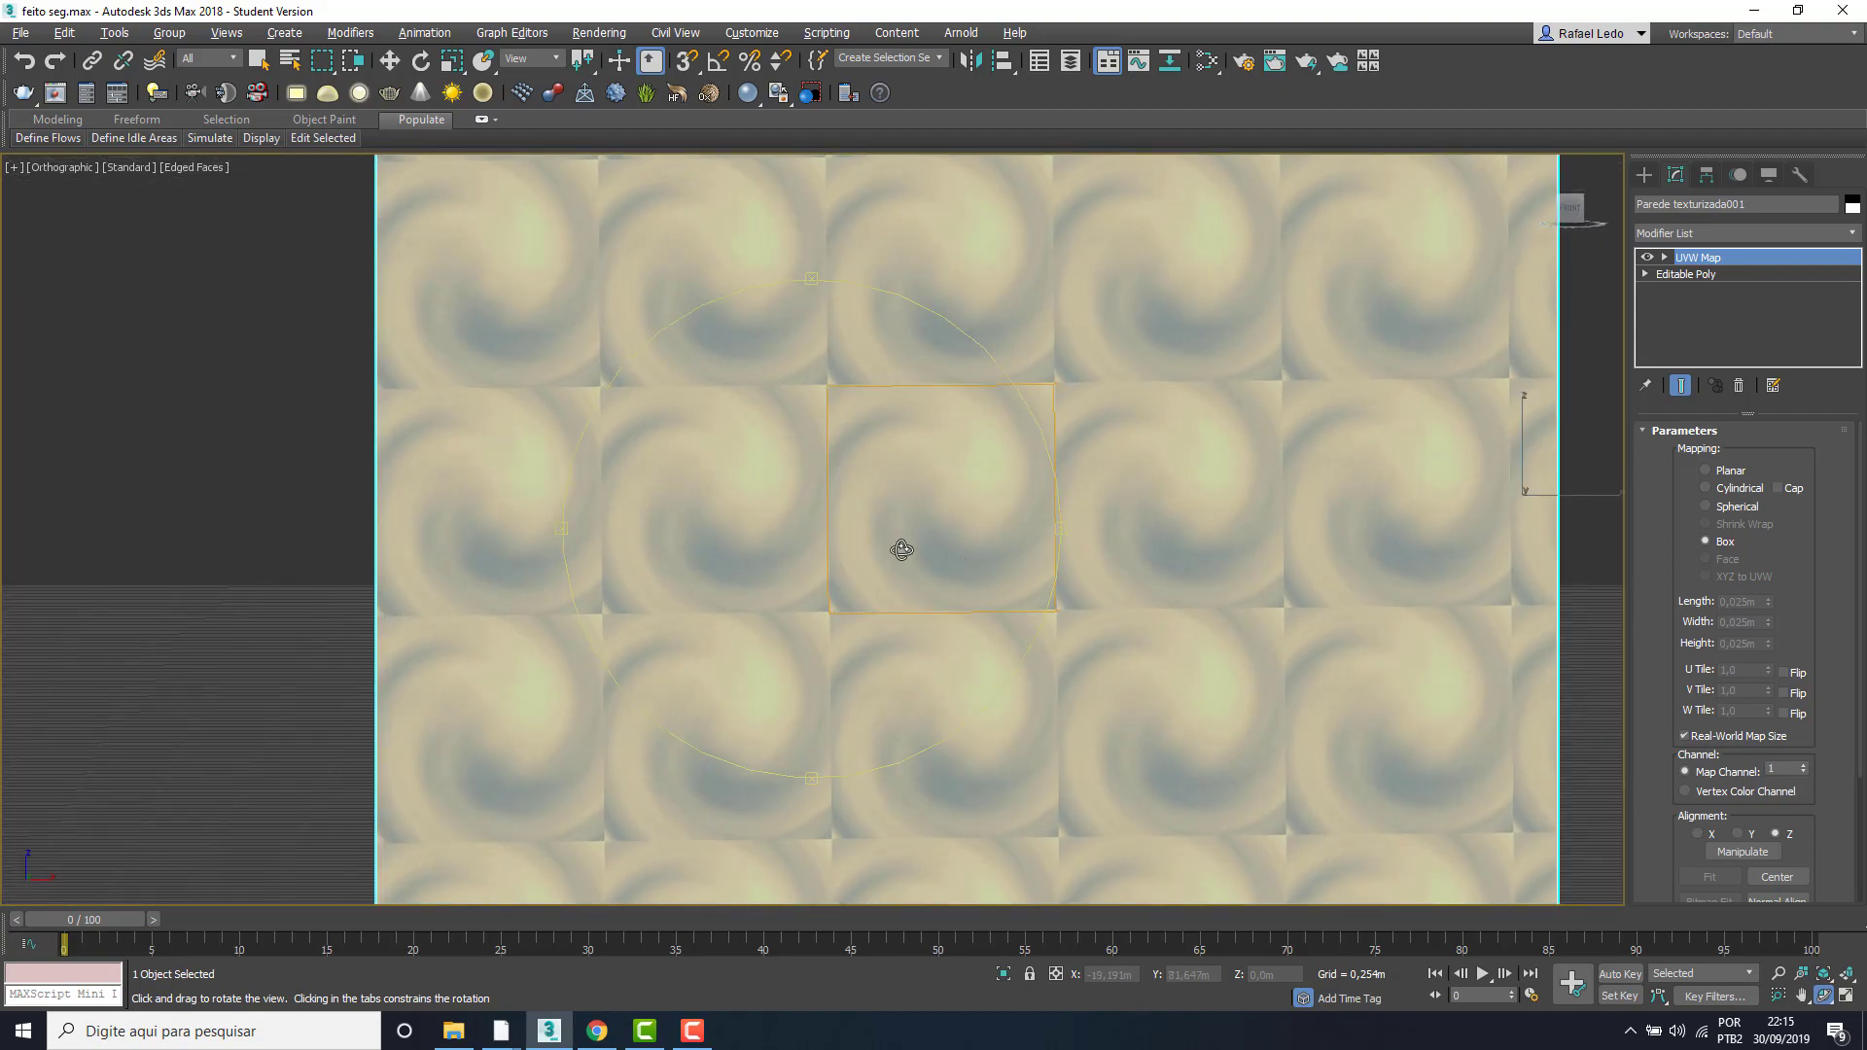
{"action": "left_click_drag", "start_coordinate": [896, 545], "coordinate": [972, 526]}
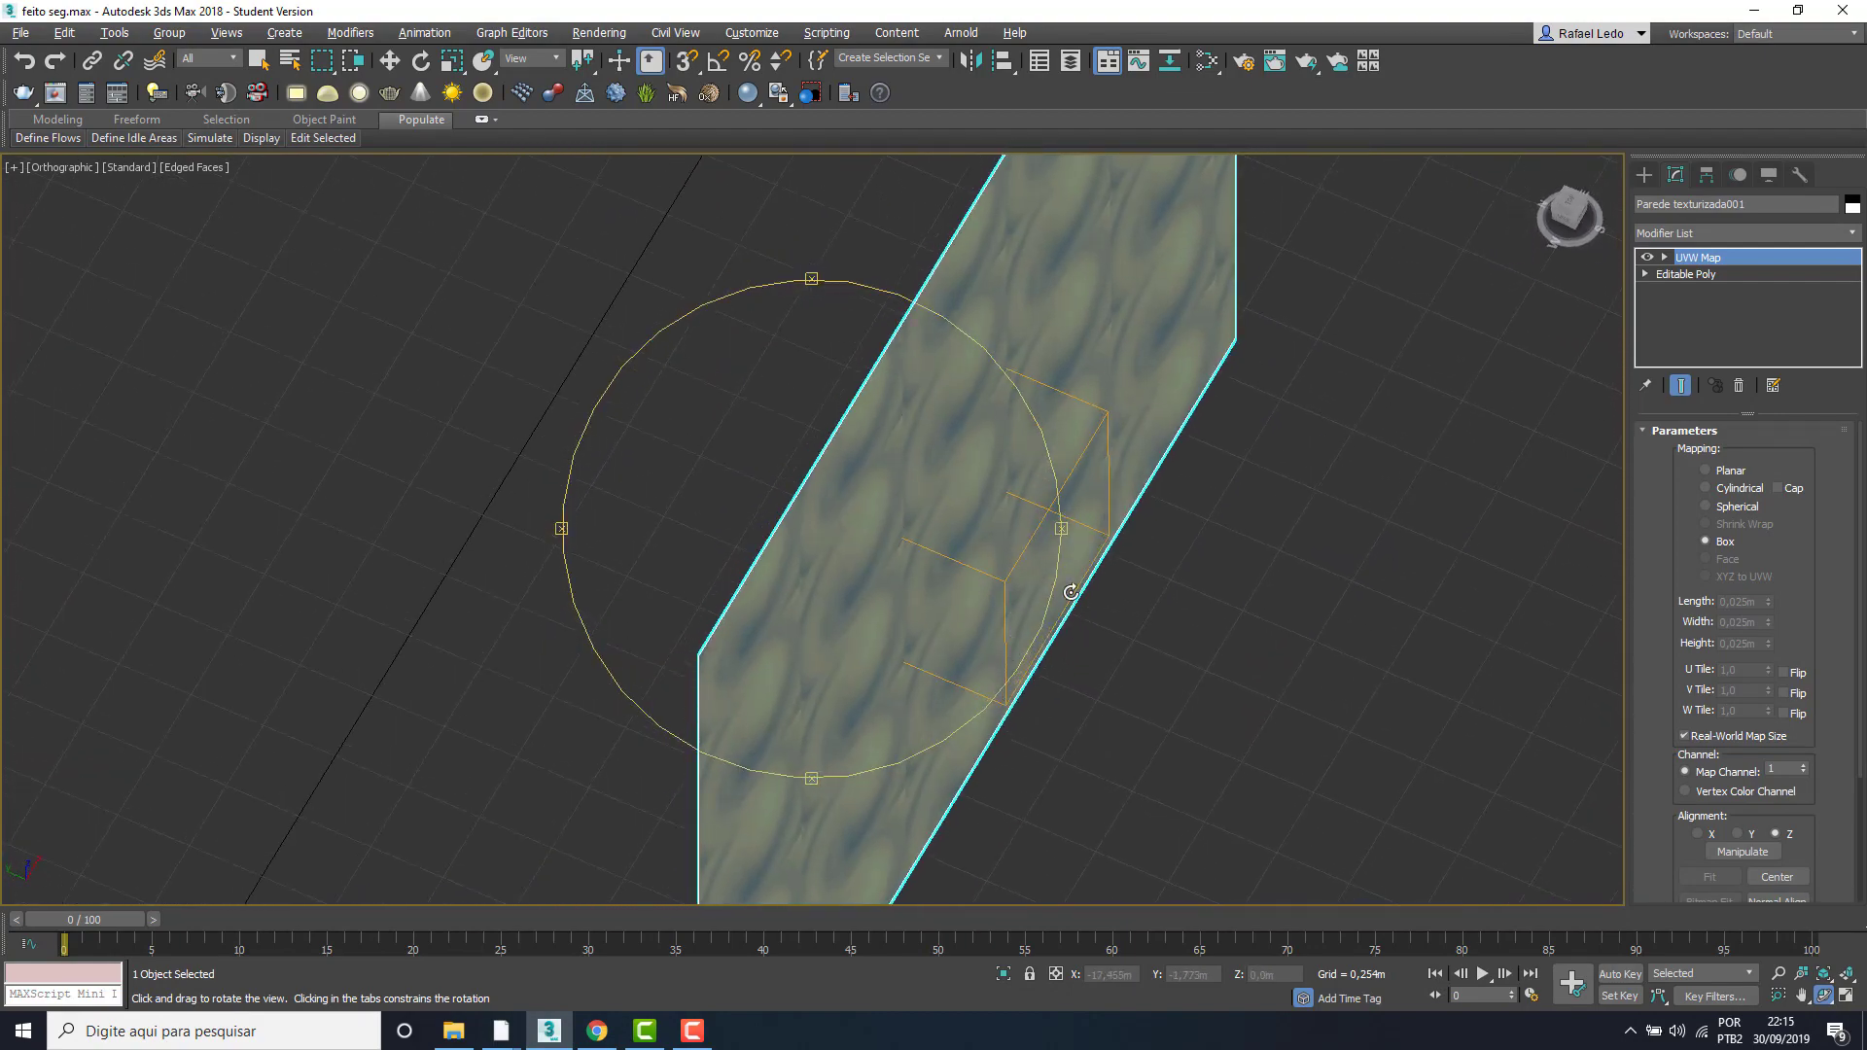
{"action": "left_click_drag", "start_coordinate": [981, 558], "coordinate": [991, 572]}
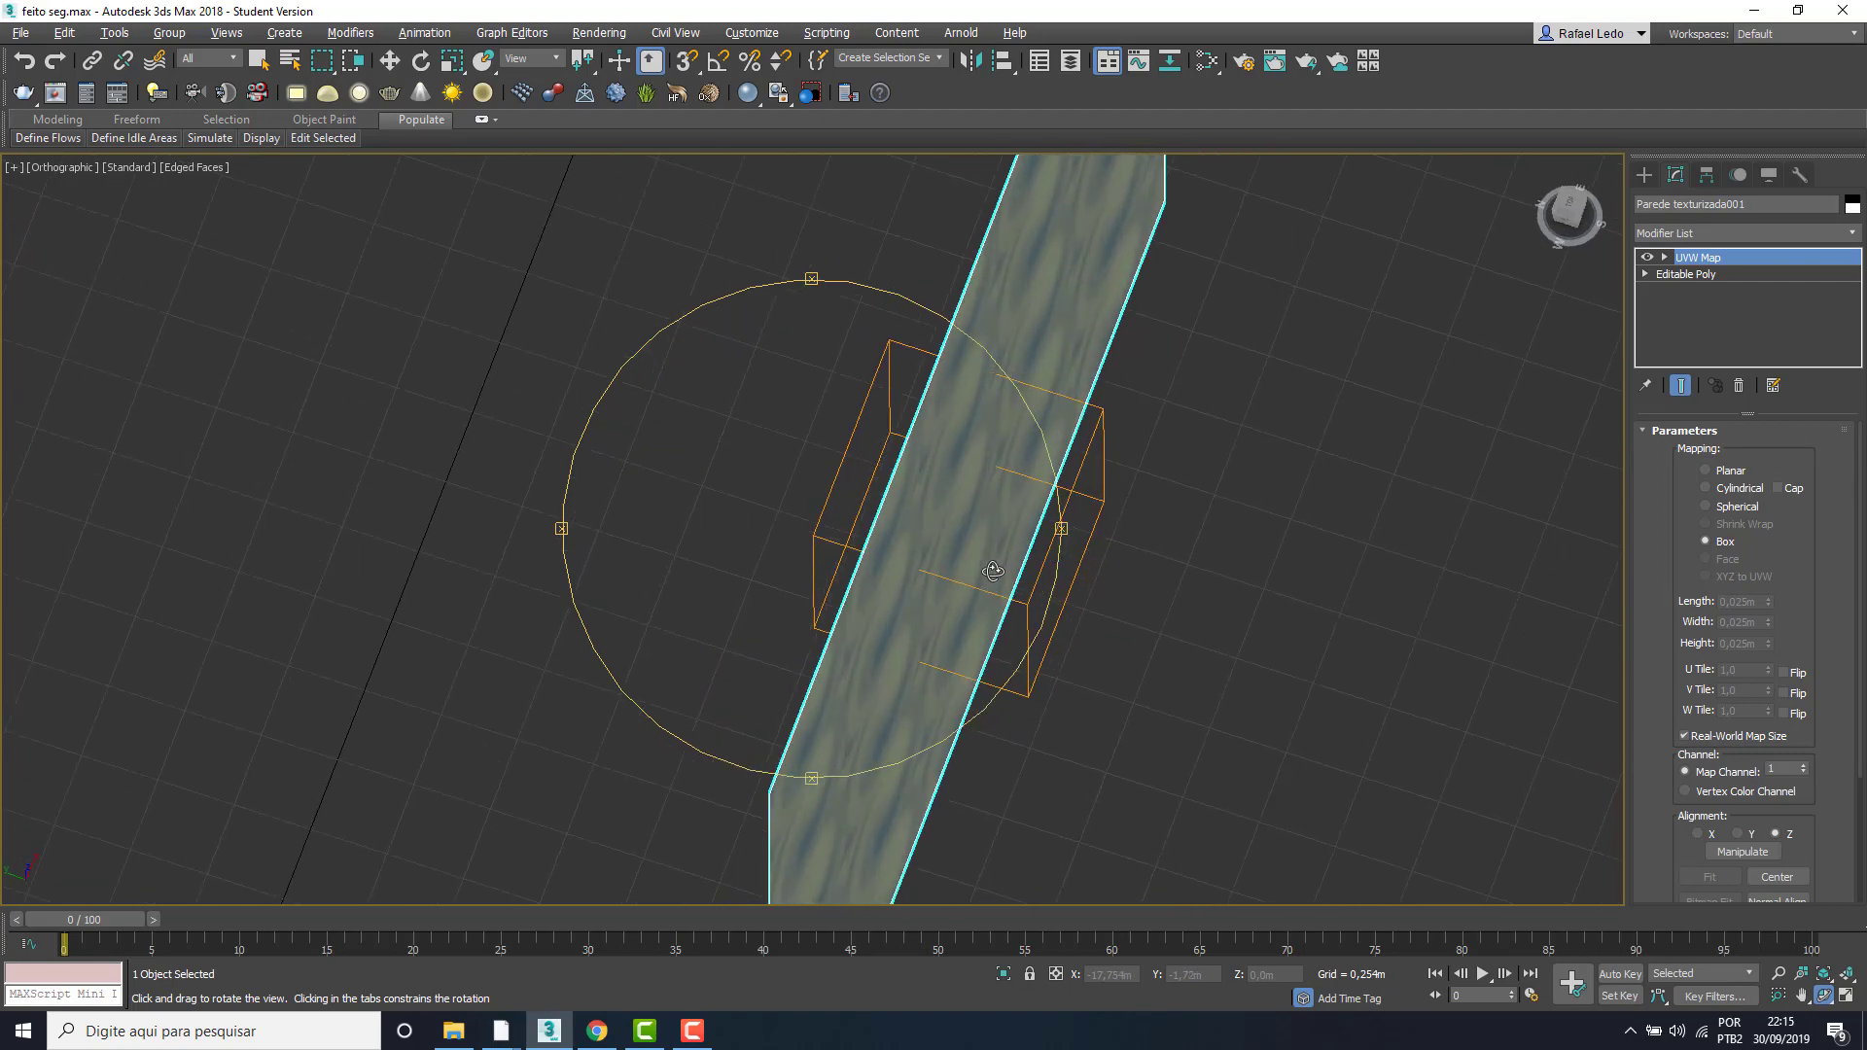
{"action": "left_click_drag", "start_coordinate": [966, 506], "coordinate": [945, 501]}
- Disable Use Real-World Scale on the Swirl map and Real-World Map Size on the wall's UVW Map modifier
{"action": "key", "text": "m"}
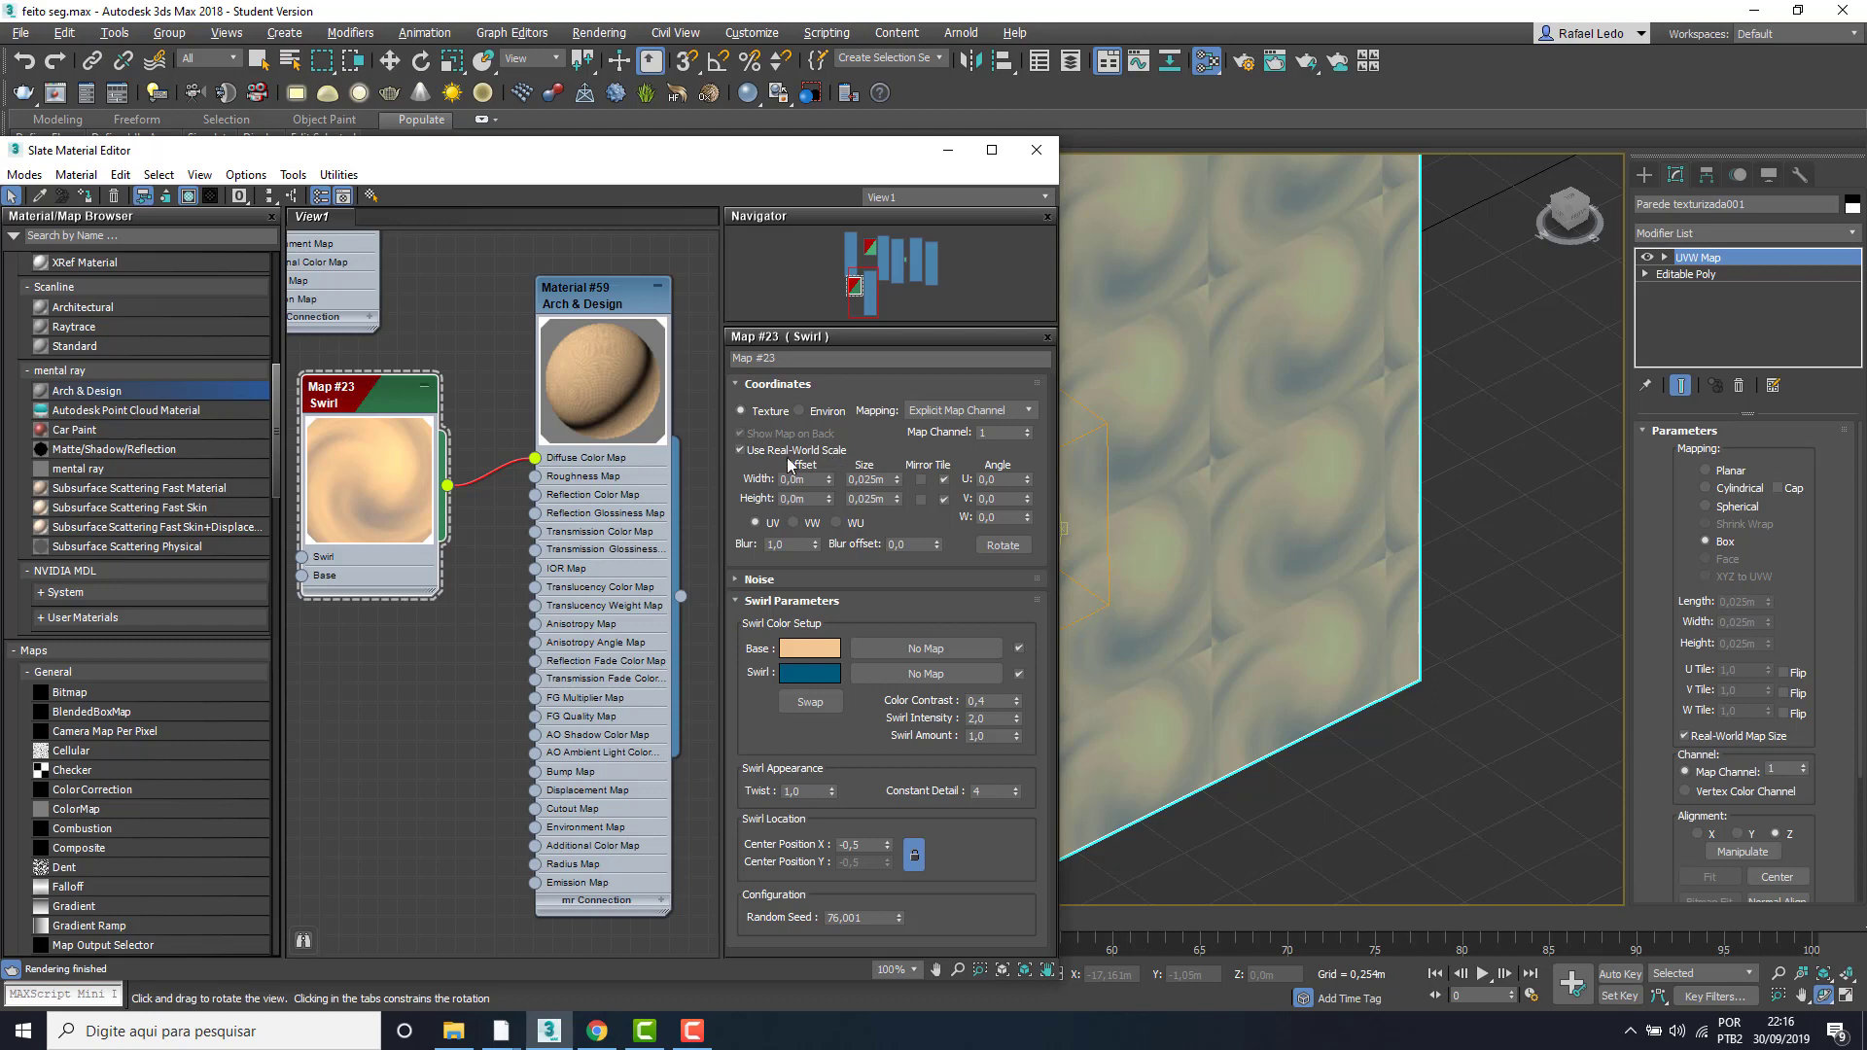
{"action": "left_click", "coordinate": [741, 451]}
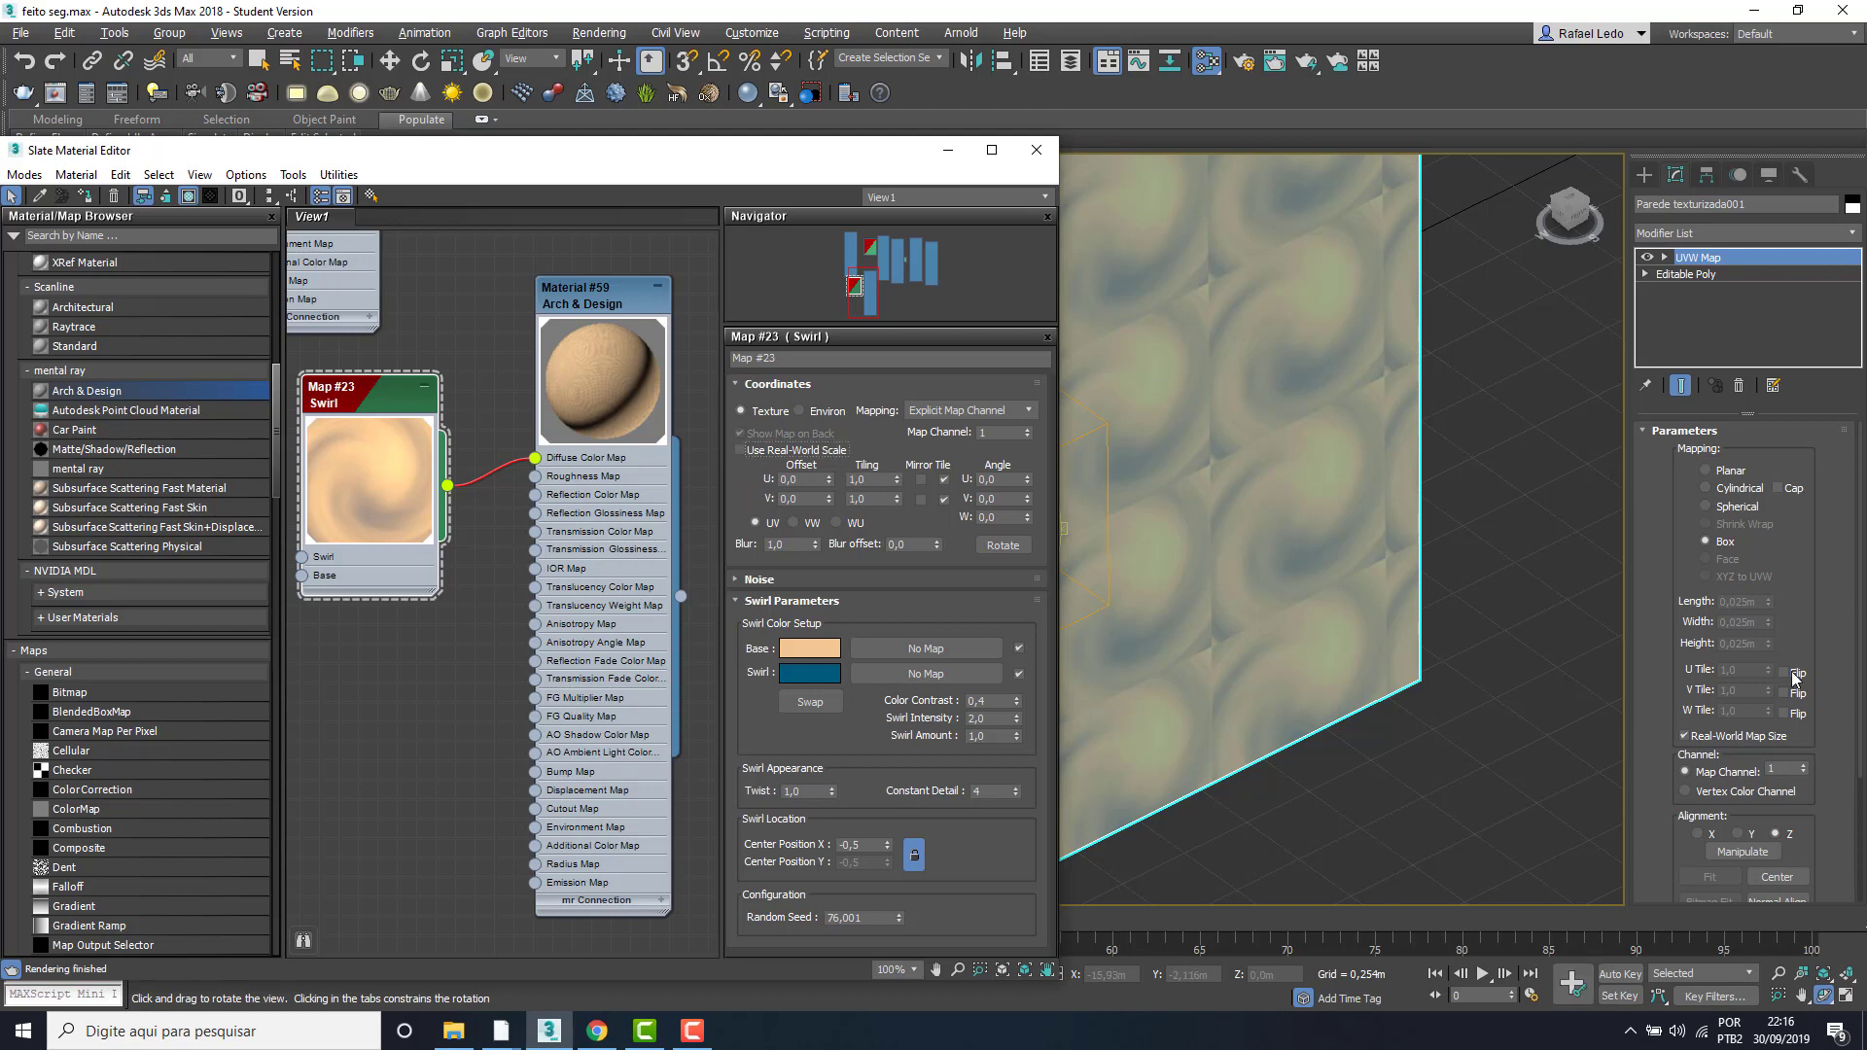
{"action": "left_click", "coordinate": [1684, 736]}
{"action": "scroll", "coordinate": [1527, 623], "scroll_direction": "down", "scroll_amount": 6}
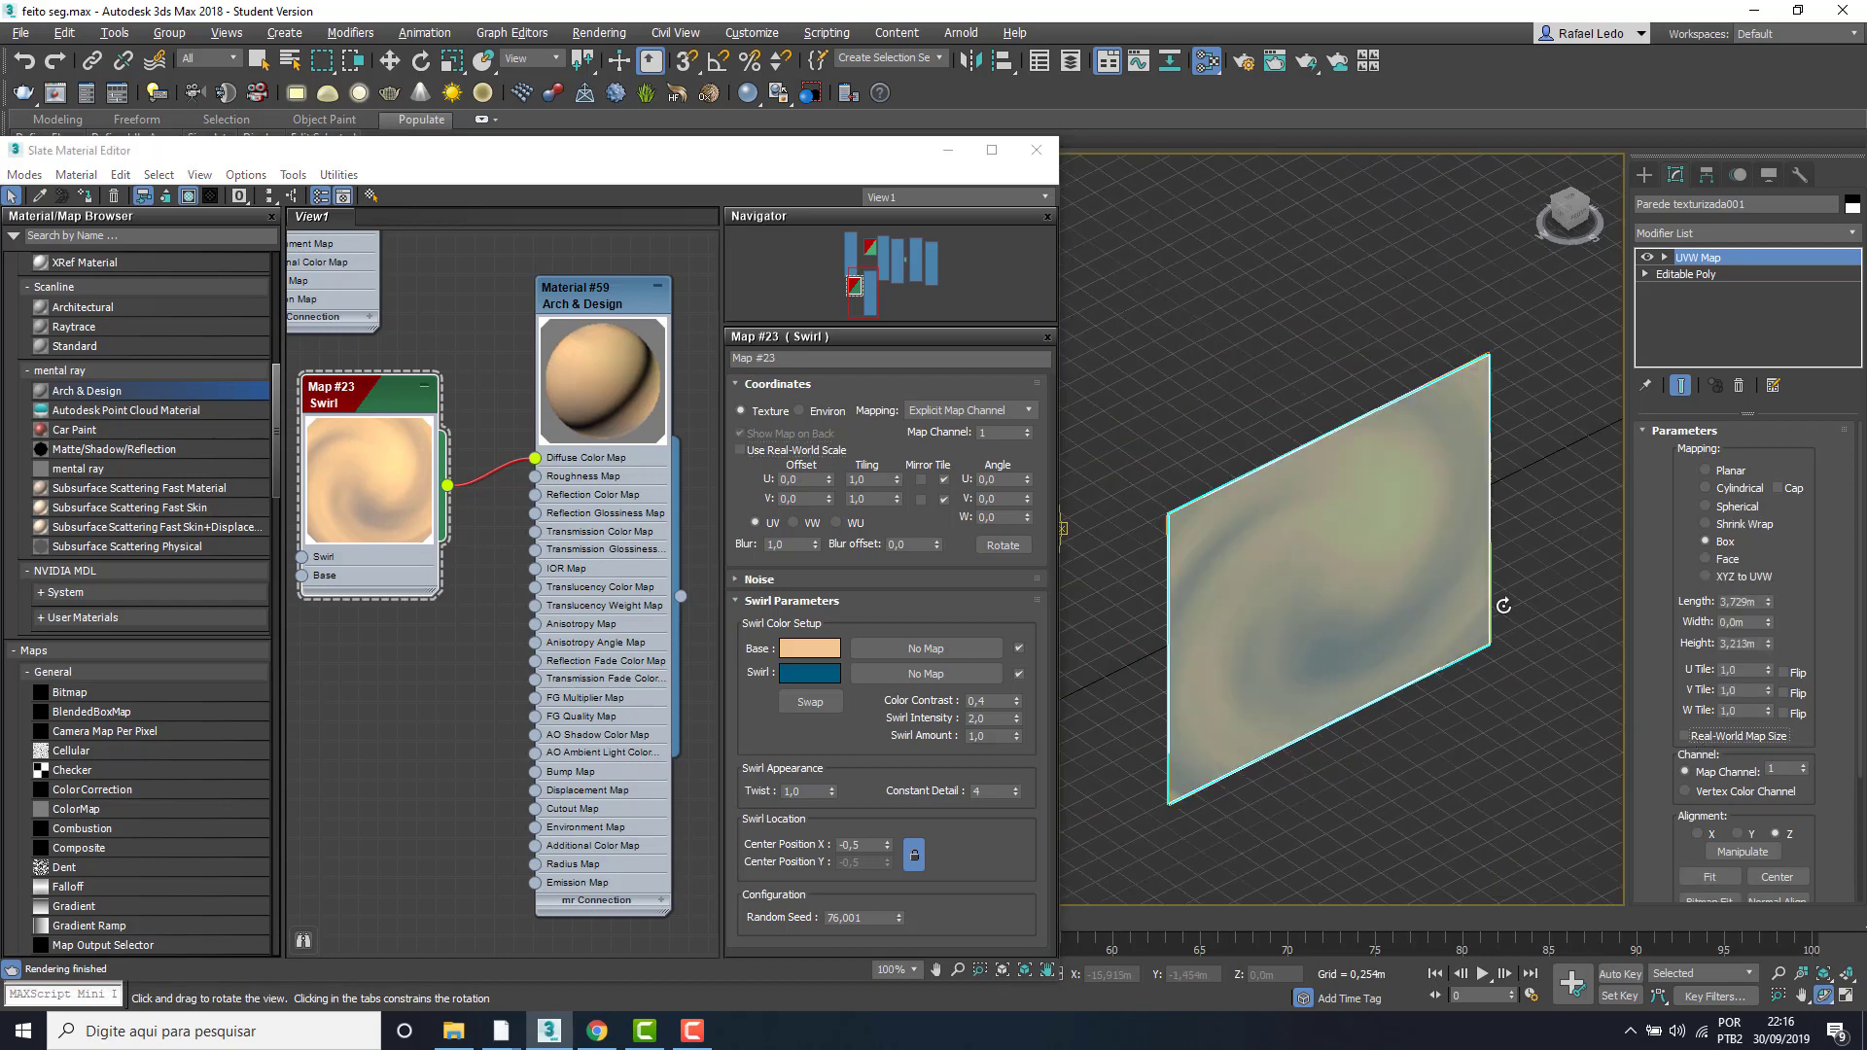
{"action": "scroll", "coordinate": [1512, 627], "scroll_direction": "up", "scroll_amount": 2}
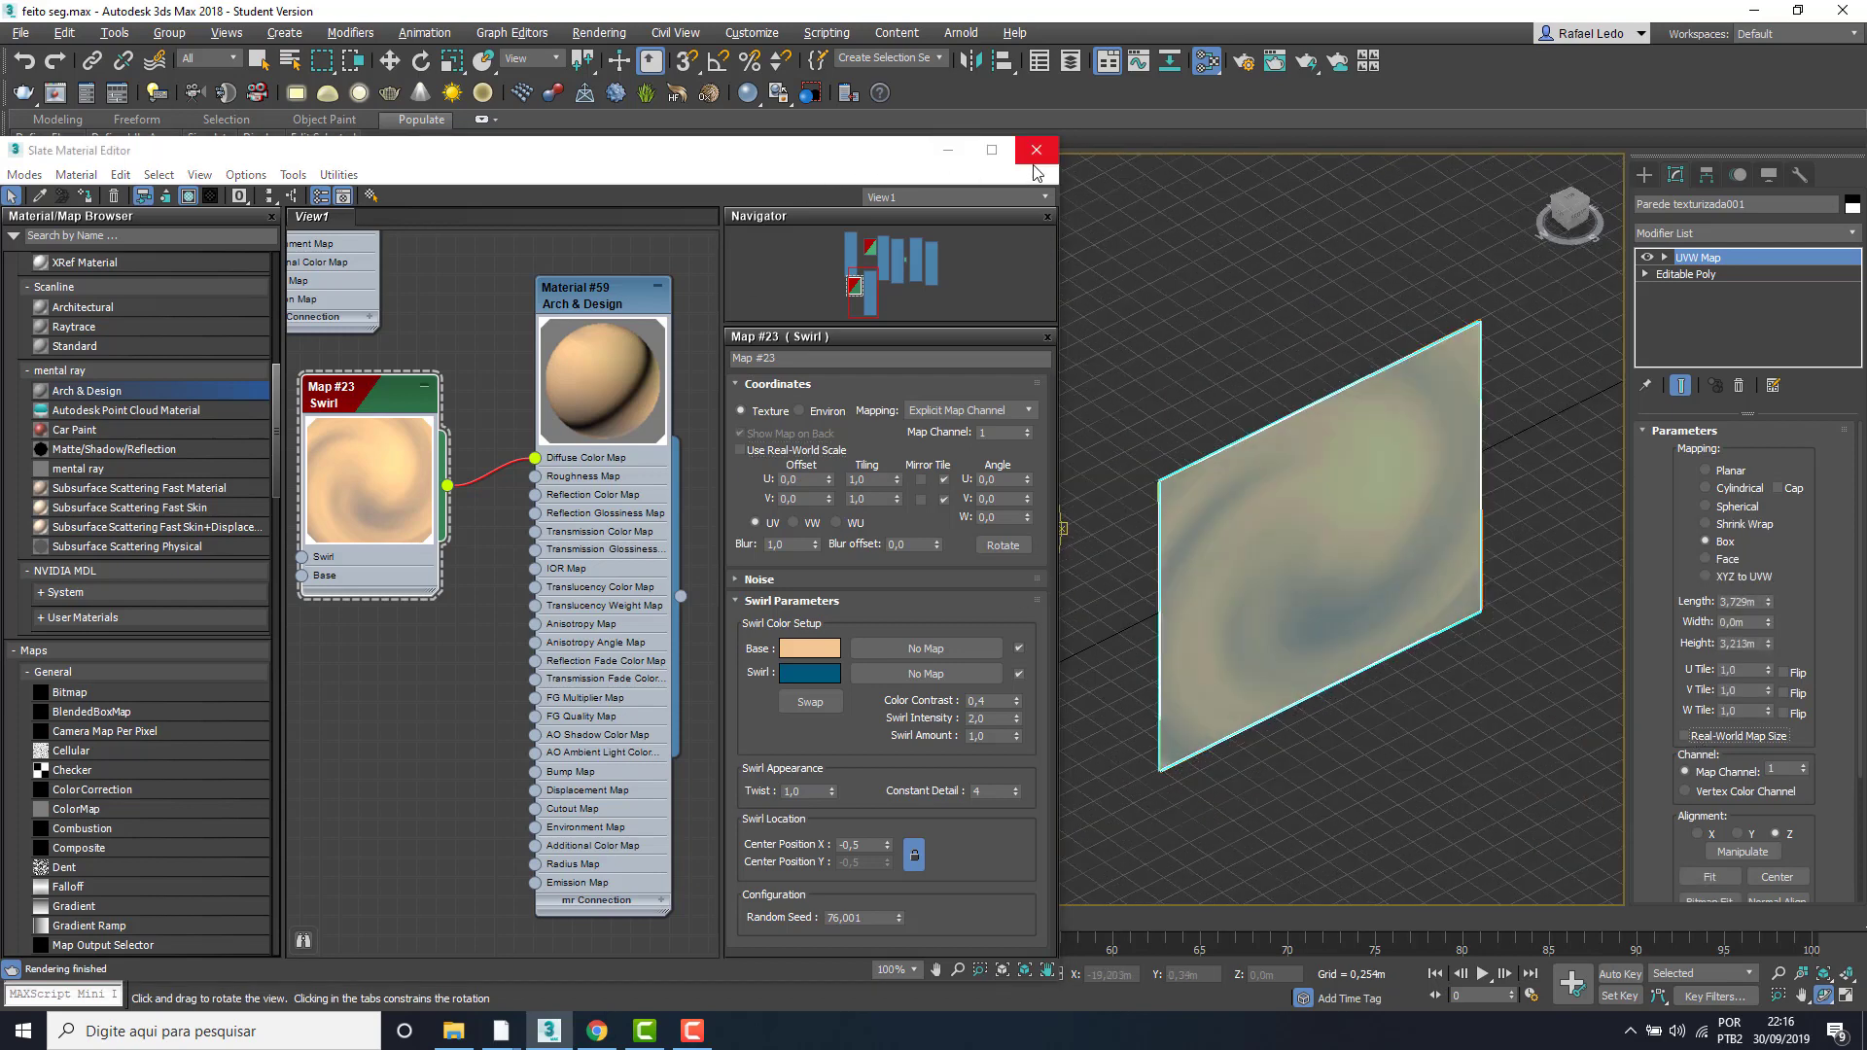
{"action": "left_click", "coordinate": [1207, 60]}
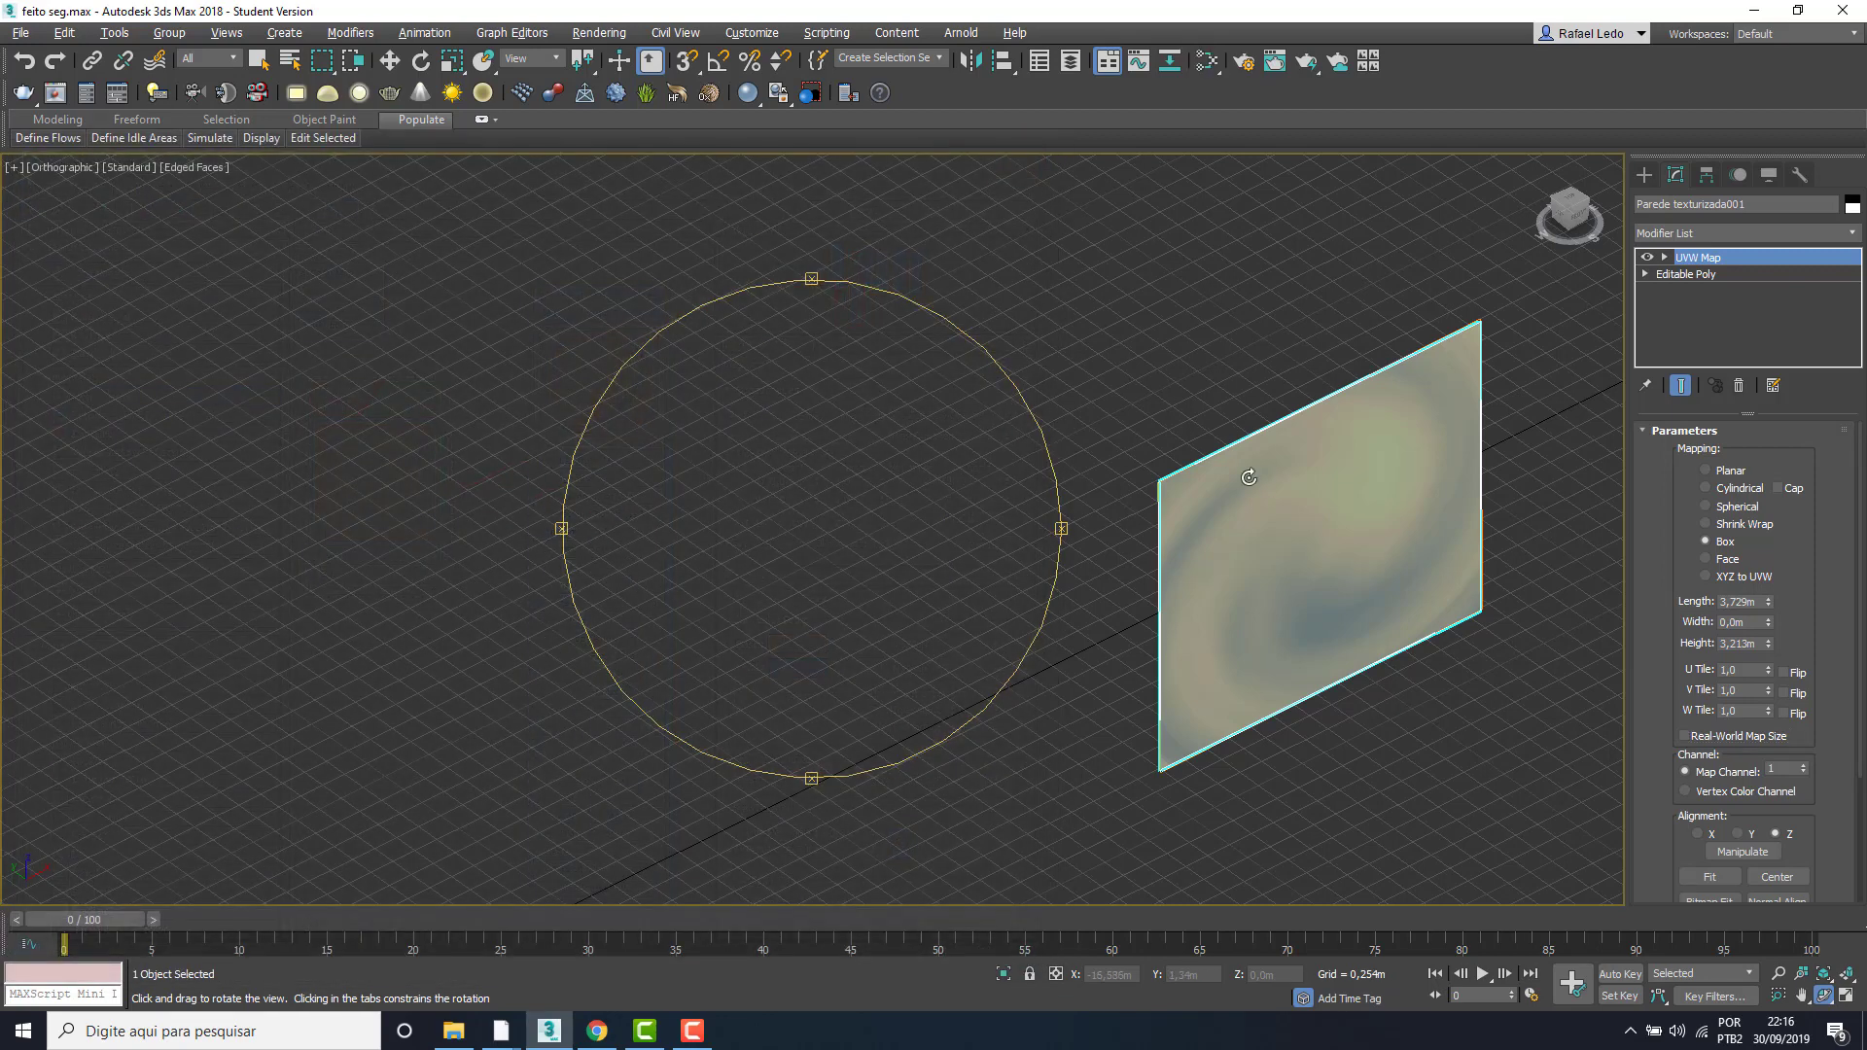
- Try the Planar and Shrink Wrap mapping types, then set the UVW Map back to Box and check the pattern on the wall
{"action": "left_click", "coordinate": [1709, 472]}
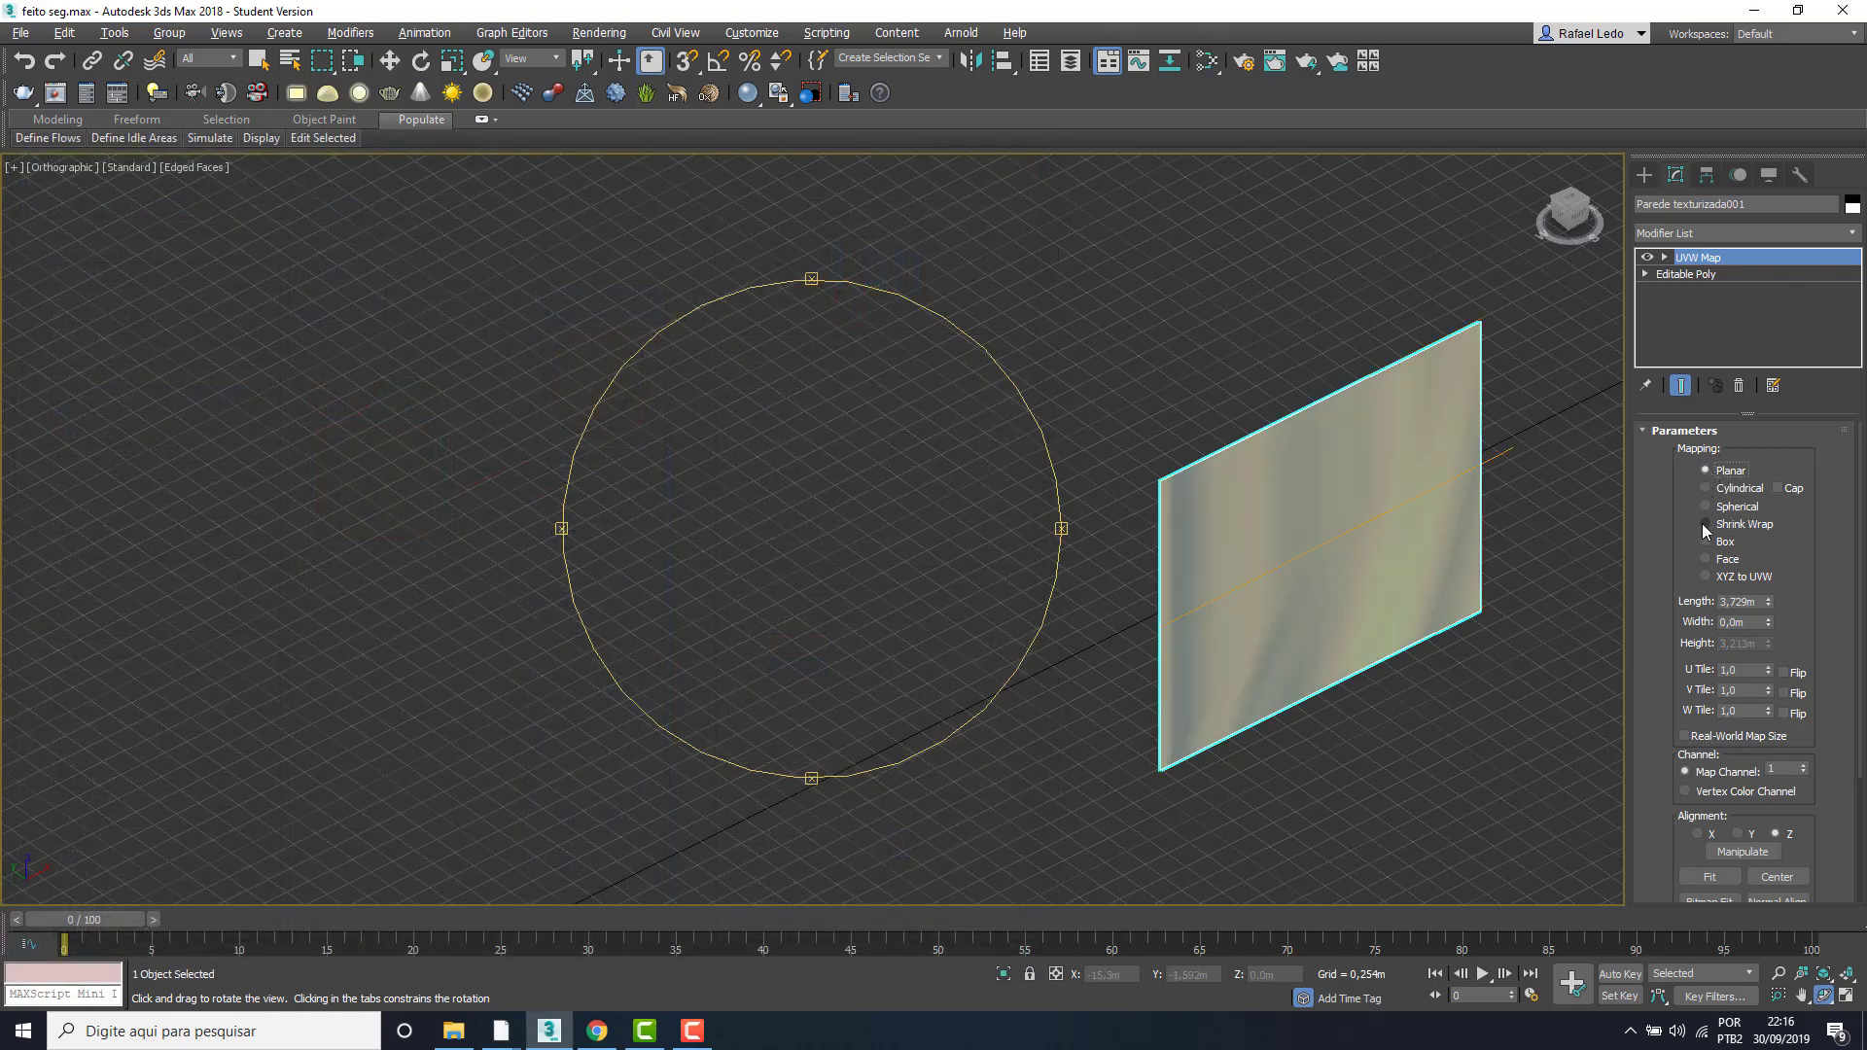
{"action": "left_click", "coordinate": [1703, 524]}
{"action": "left_click", "coordinate": [1703, 542]}
{"action": "left_click_drag", "start_coordinate": [1354, 636], "coordinate": [1263, 596]}
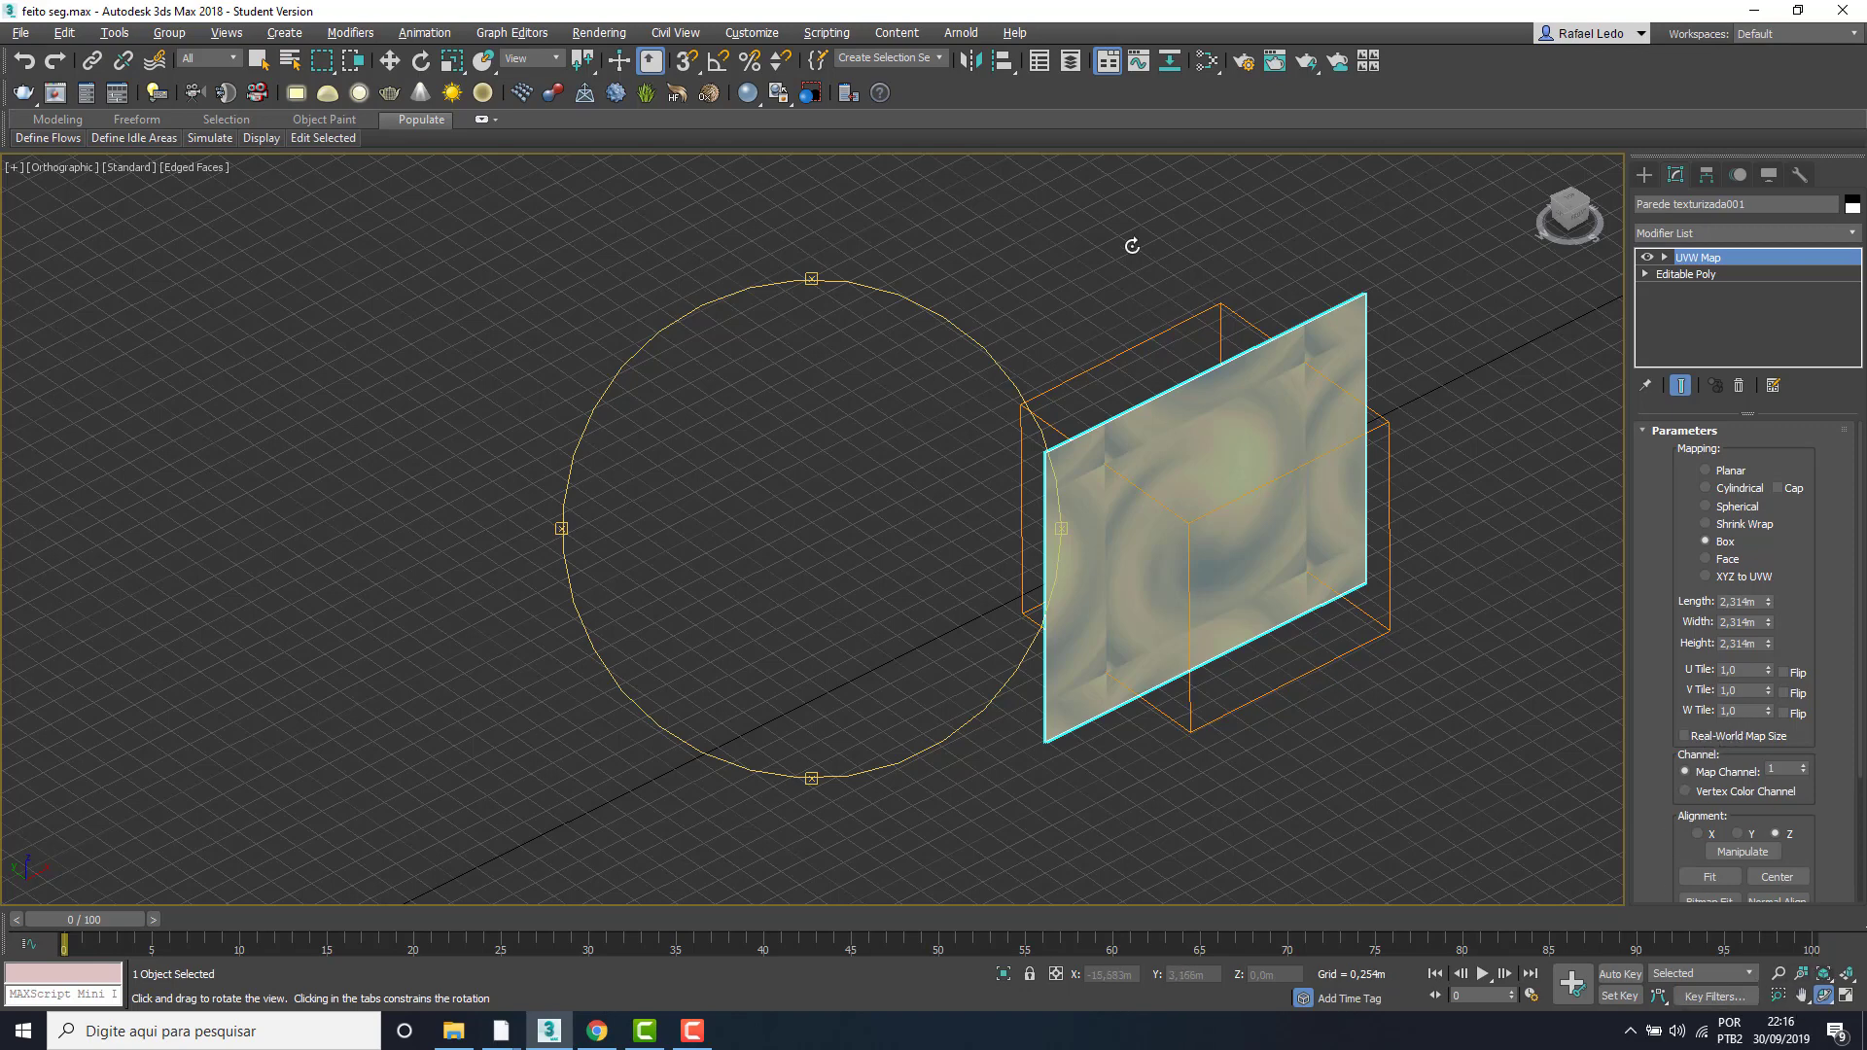
{"action": "left_click_drag", "start_coordinate": [1174, 392], "coordinate": [1271, 626]}
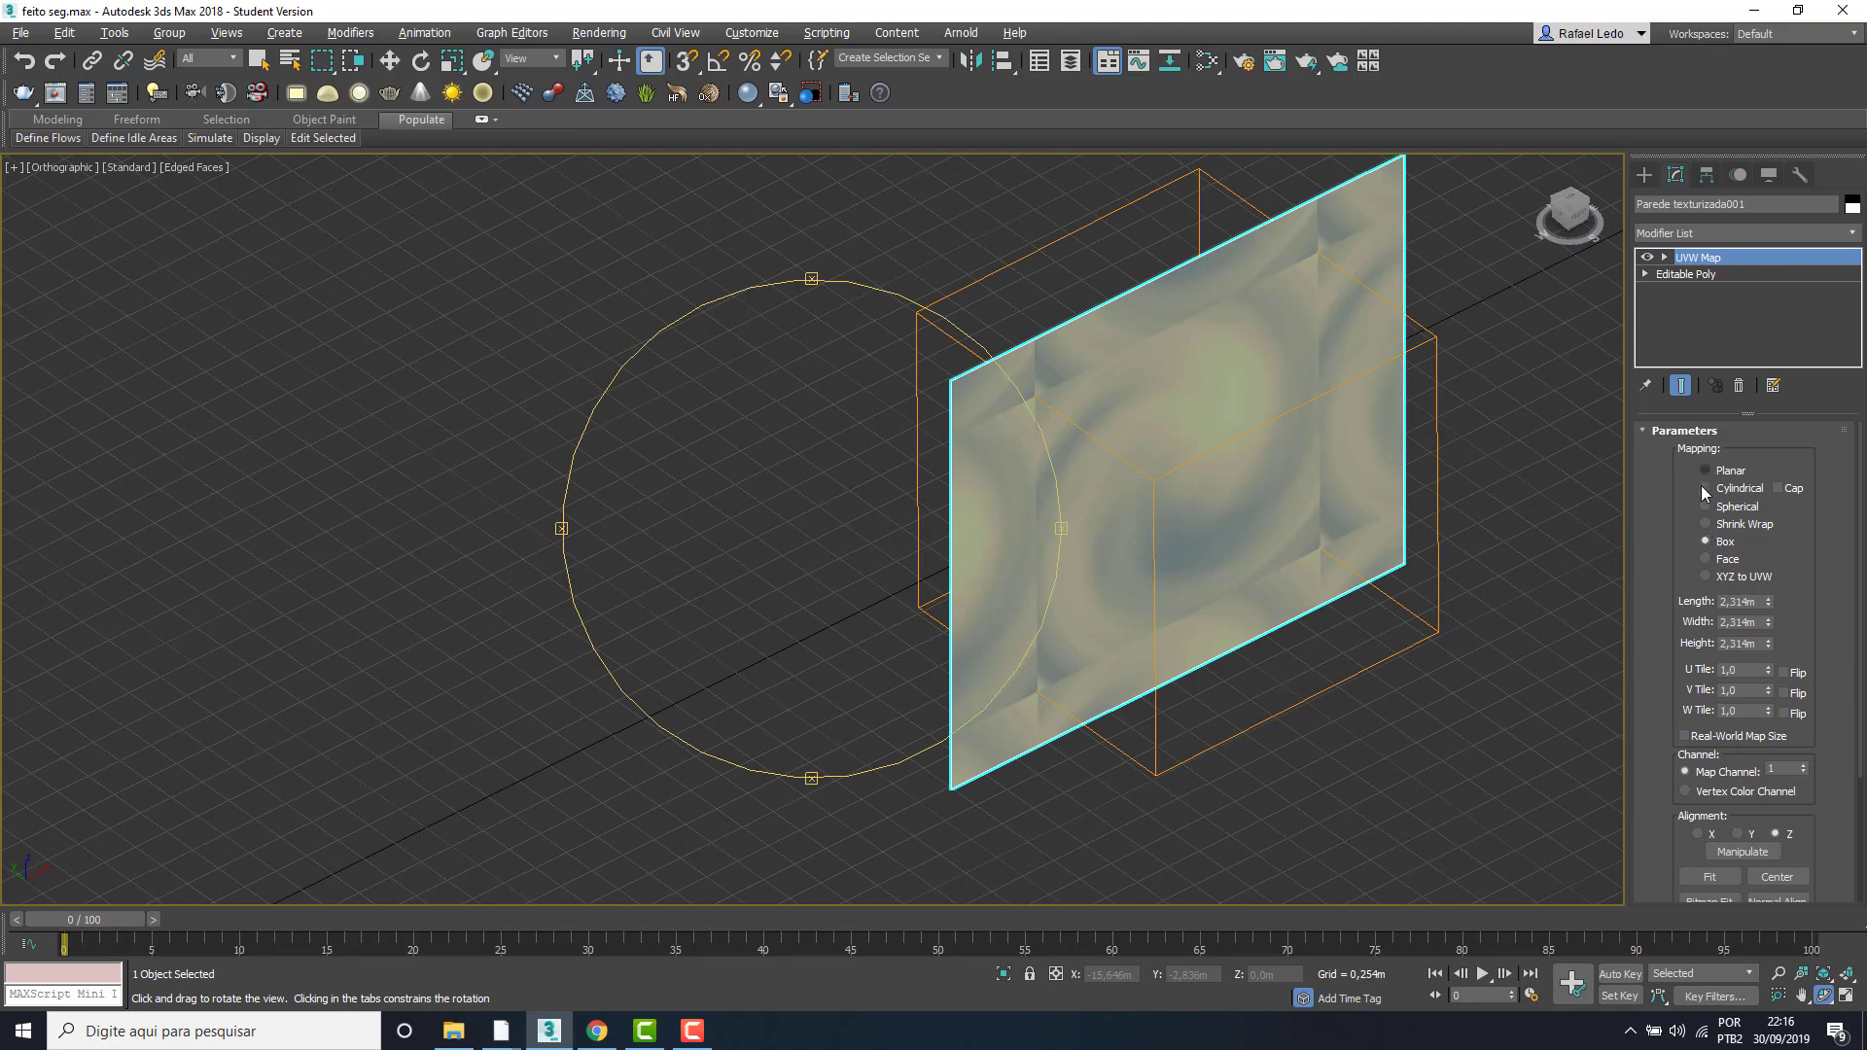
{"action": "middle_click_drag", "start_coordinate": [1161, 575], "coordinate": [1122, 577]}
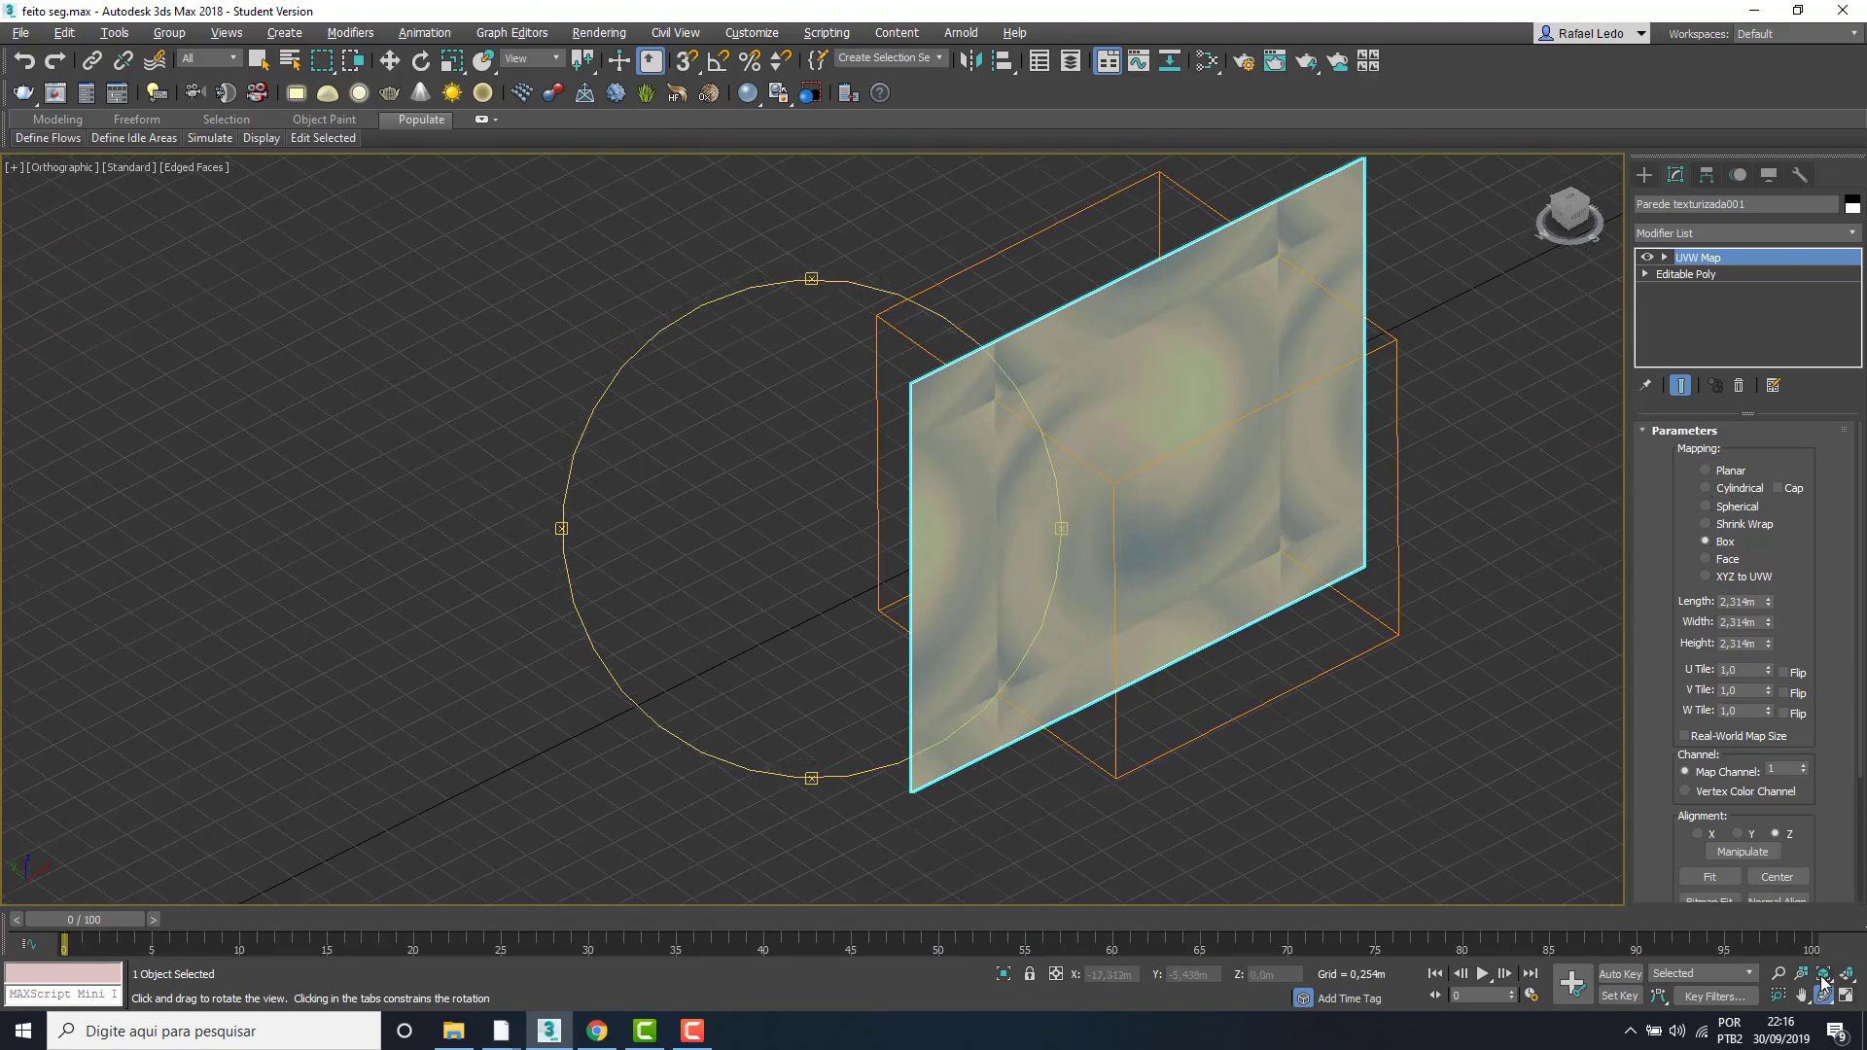
{"action": "left_click_drag", "start_coordinate": [951, 585], "coordinate": [909, 550]}
{"action": "left_click_drag", "start_coordinate": [759, 525], "coordinate": [776, 539]}
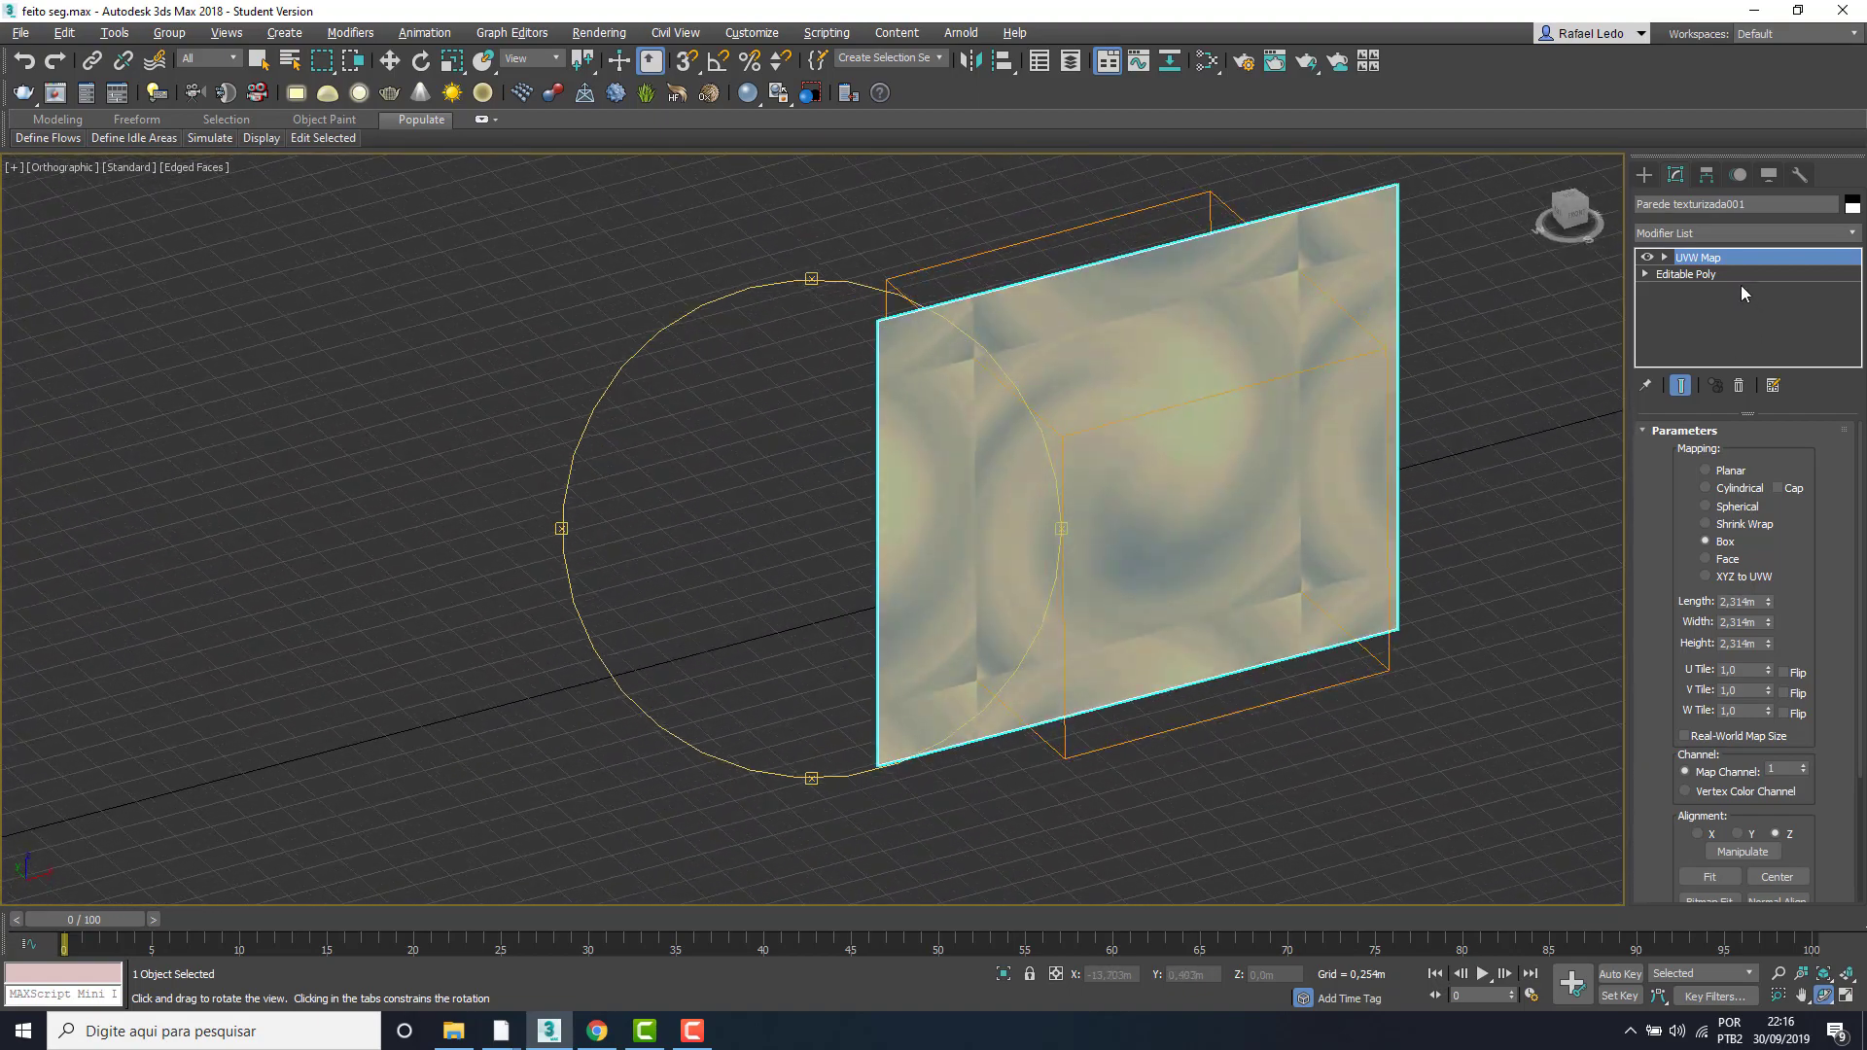
- Scale the Box mapping gizmo down uniformly until the swirl repeats about five times across the wall, and leave the gizmo level
{"action": "left_click", "coordinate": [1737, 260]}
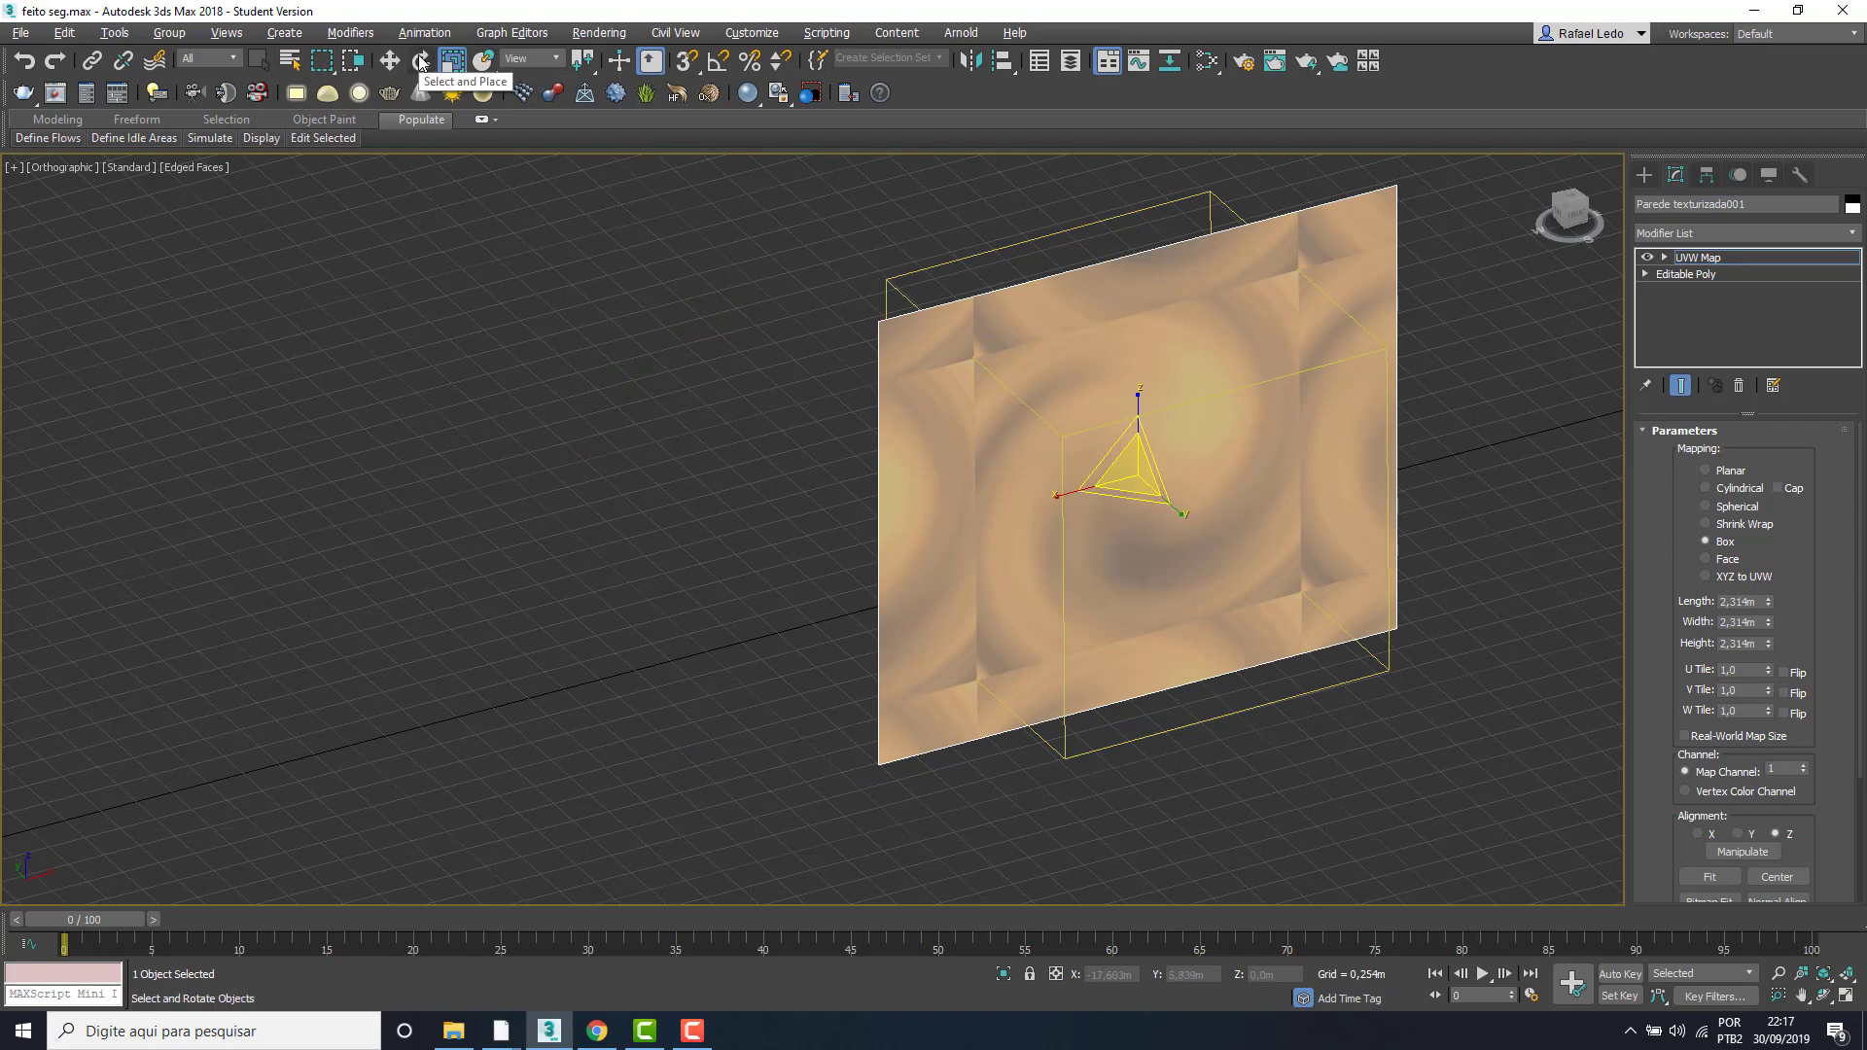
{"action": "left_click_drag", "start_coordinate": [1073, 429], "coordinate": [1191, 678]}
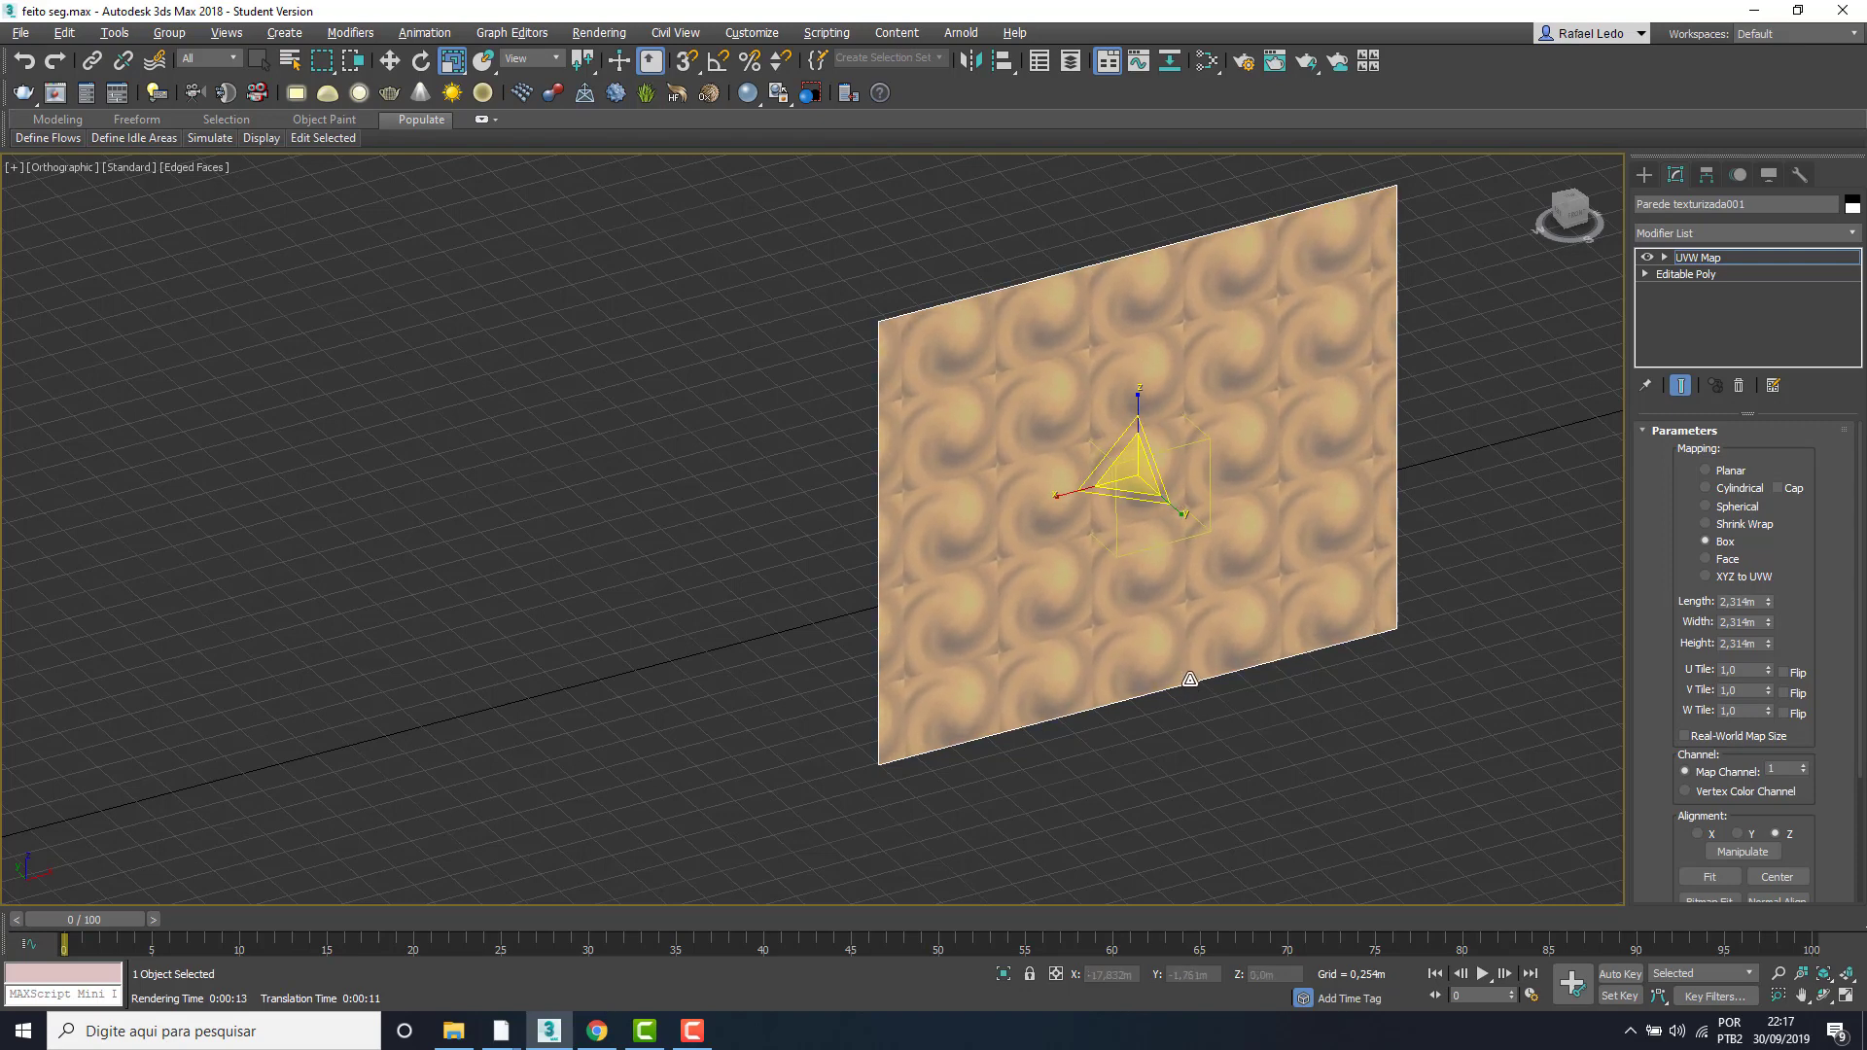
{"action": "left_click", "coordinate": [1823, 995]}
{"action": "left_click_drag", "start_coordinate": [895, 505], "coordinate": [757, 485]}
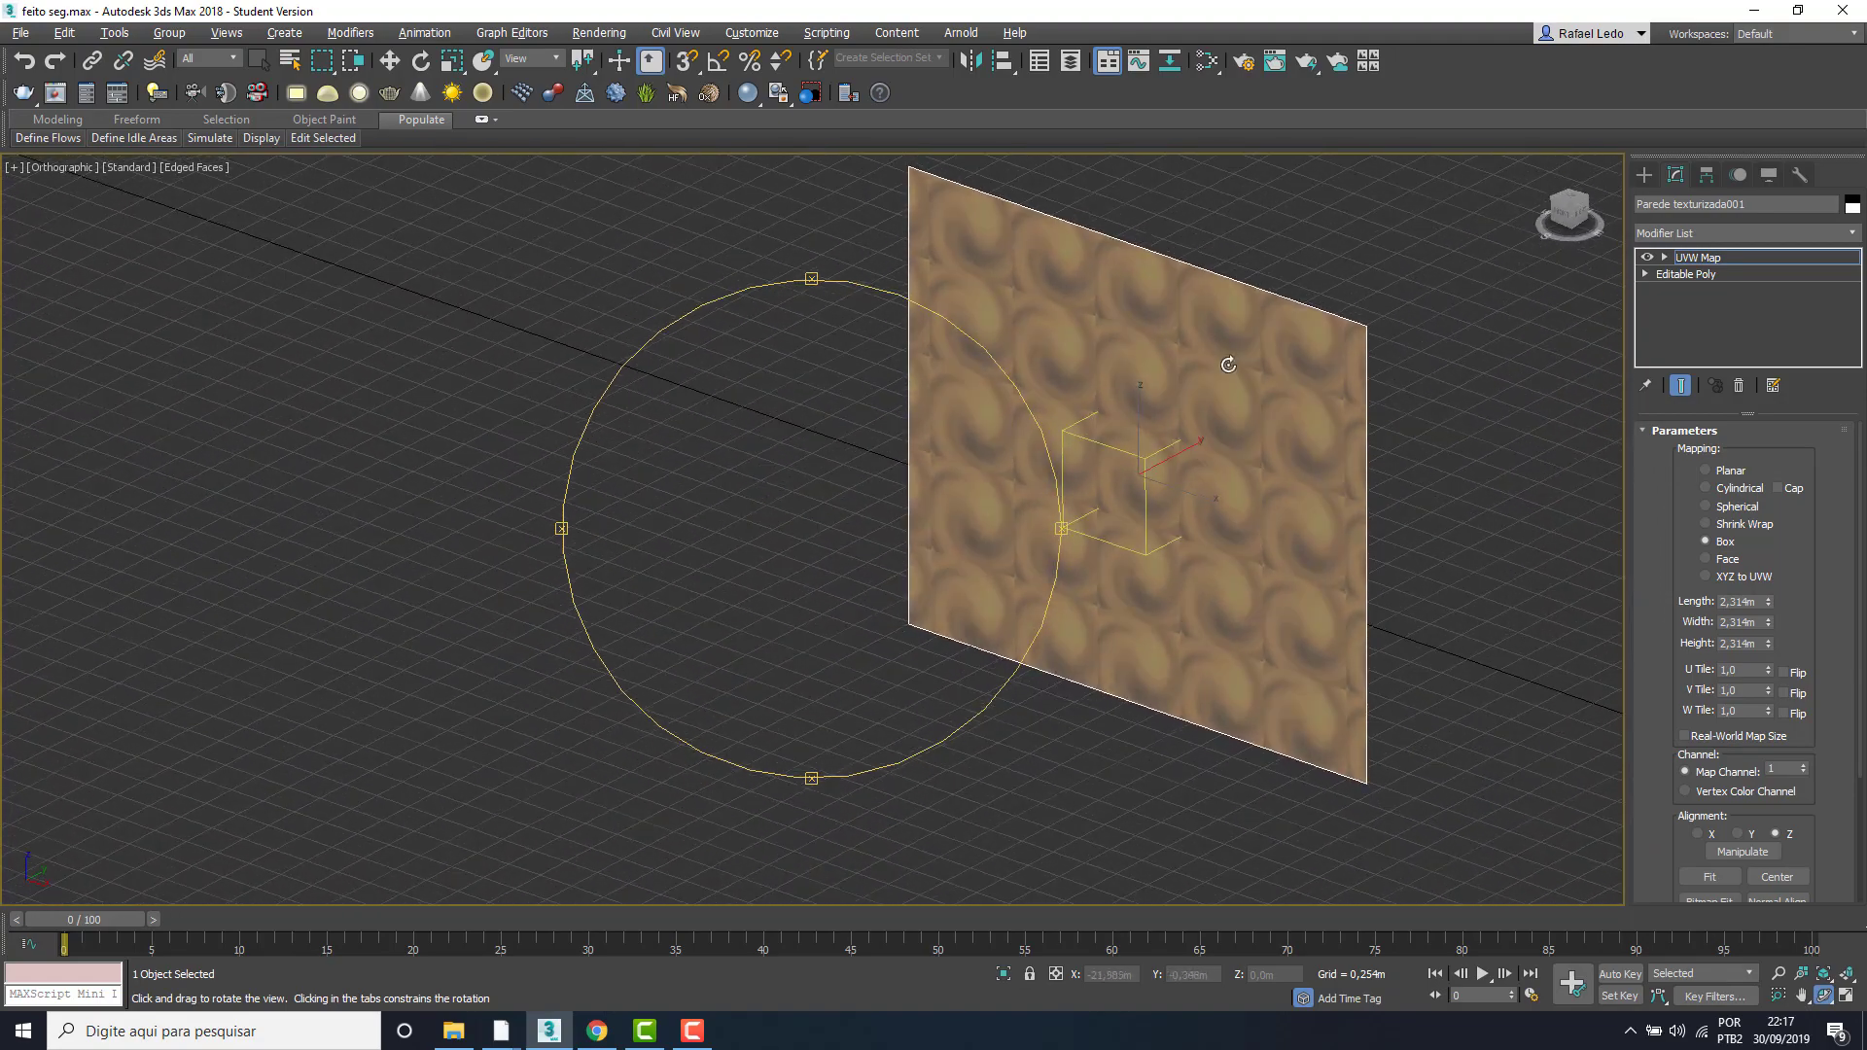
{"action": "left_click", "coordinate": [1702, 258]}
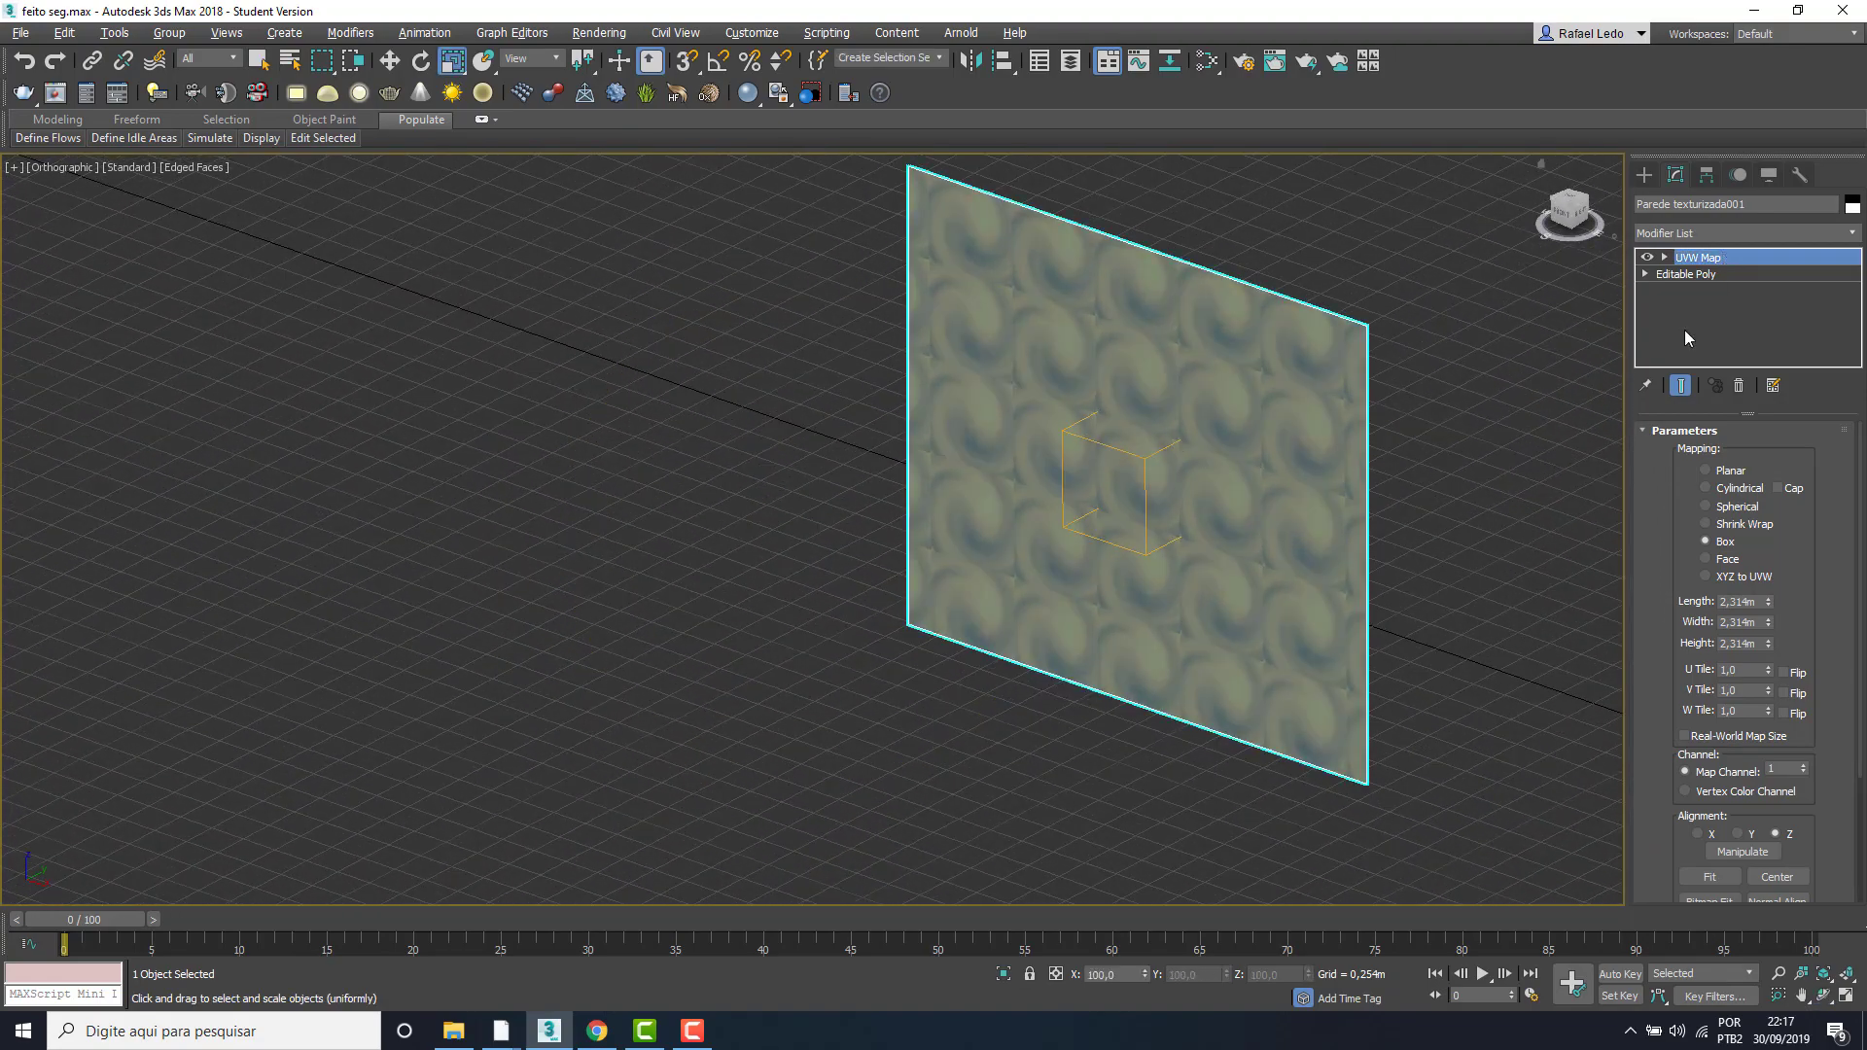
{"action": "middle_click_drag", "start_coordinate": [1438, 557], "coordinate": [1357, 527]}
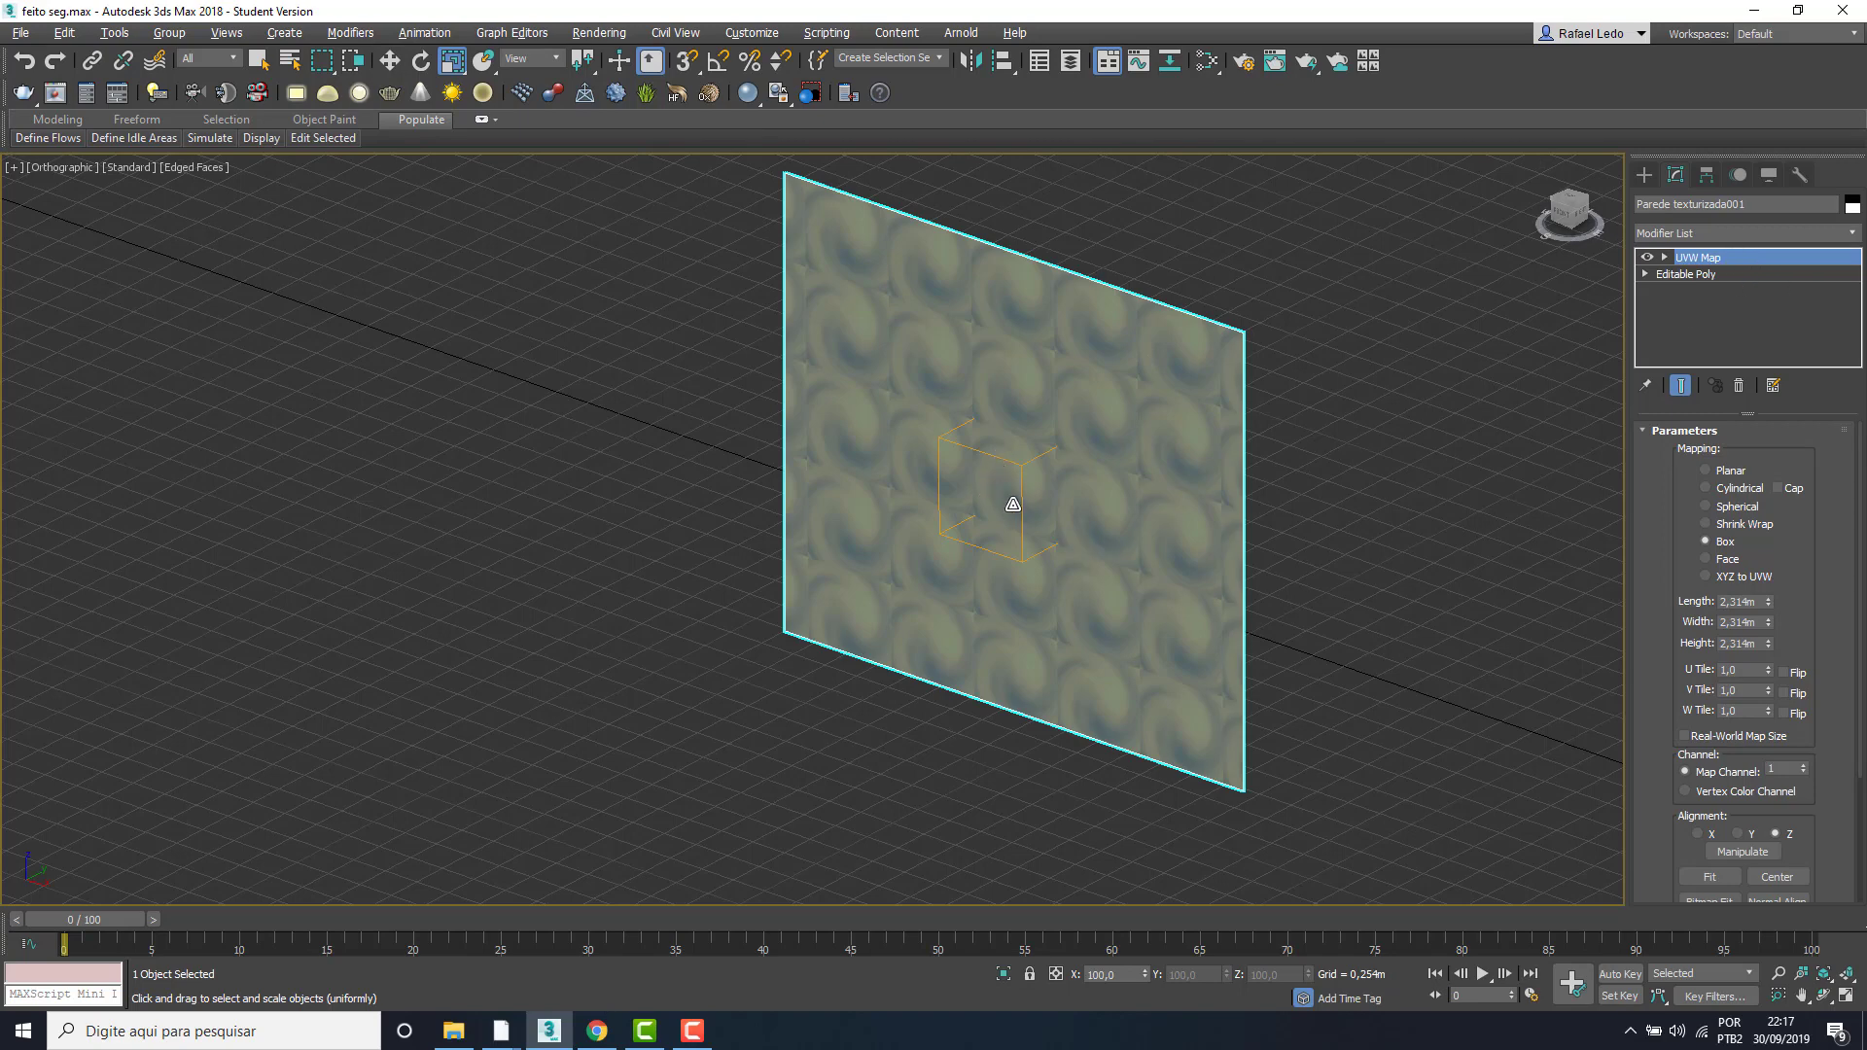
- Try scaling and rotating the whole wall with the gizmo level inactive, undoing each transform
{"action": "left_click_drag", "start_coordinate": [1012, 503], "coordinate": [1044, 413]}
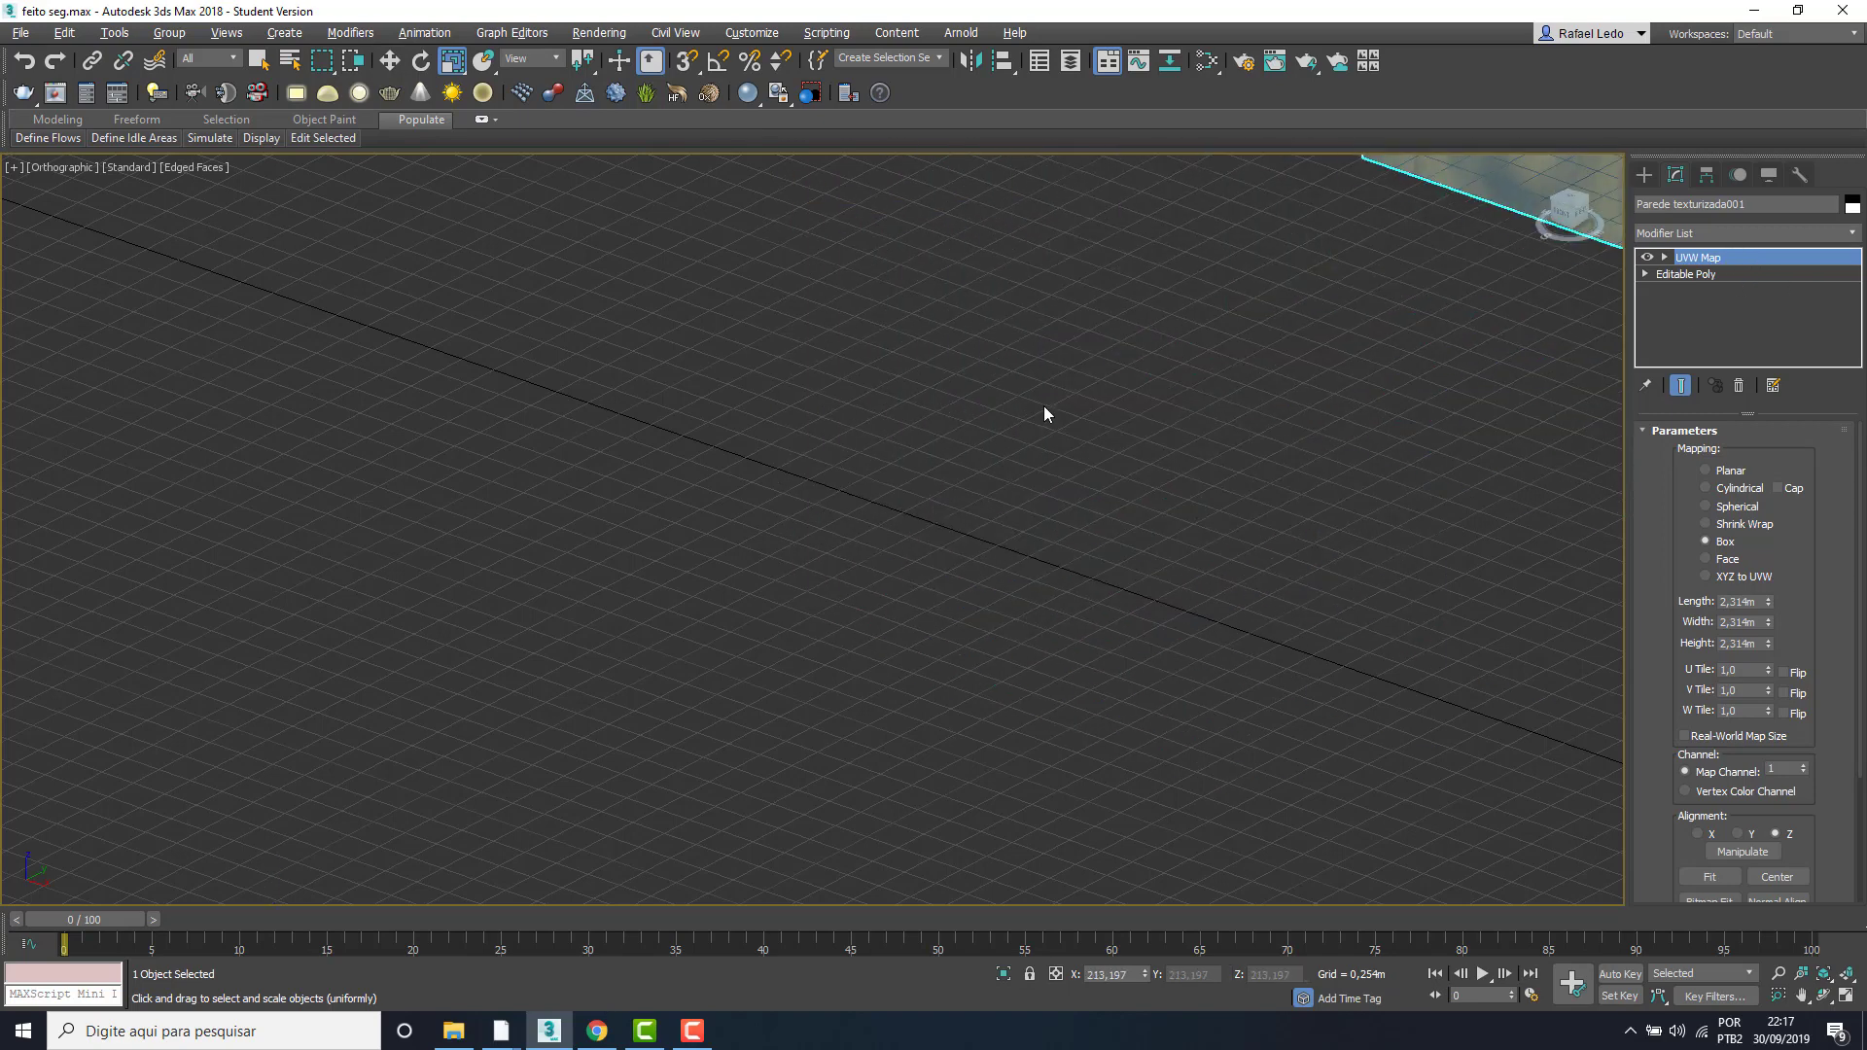
{"action": "key", "text": "ctrl+z"}
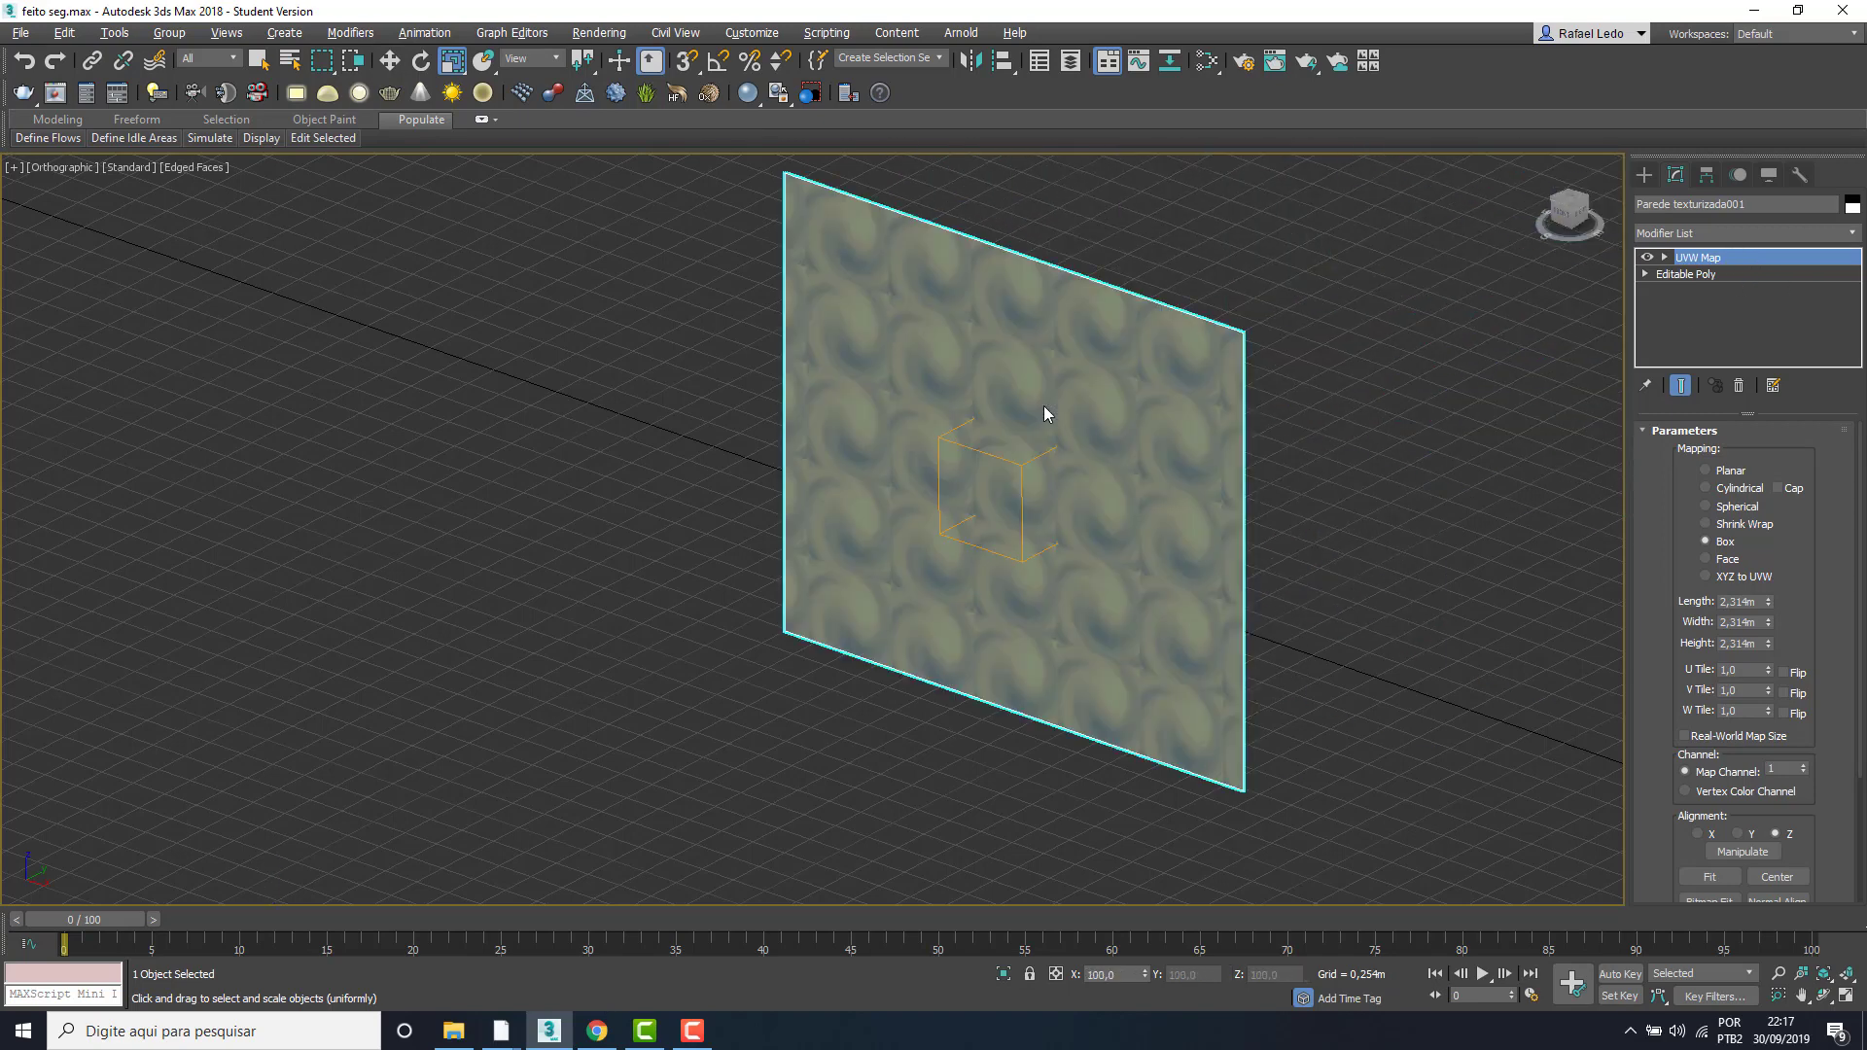
{"action": "left_click", "coordinate": [421, 61]}
{"action": "left_click_drag", "start_coordinate": [1025, 442], "coordinate": [1076, 477]}
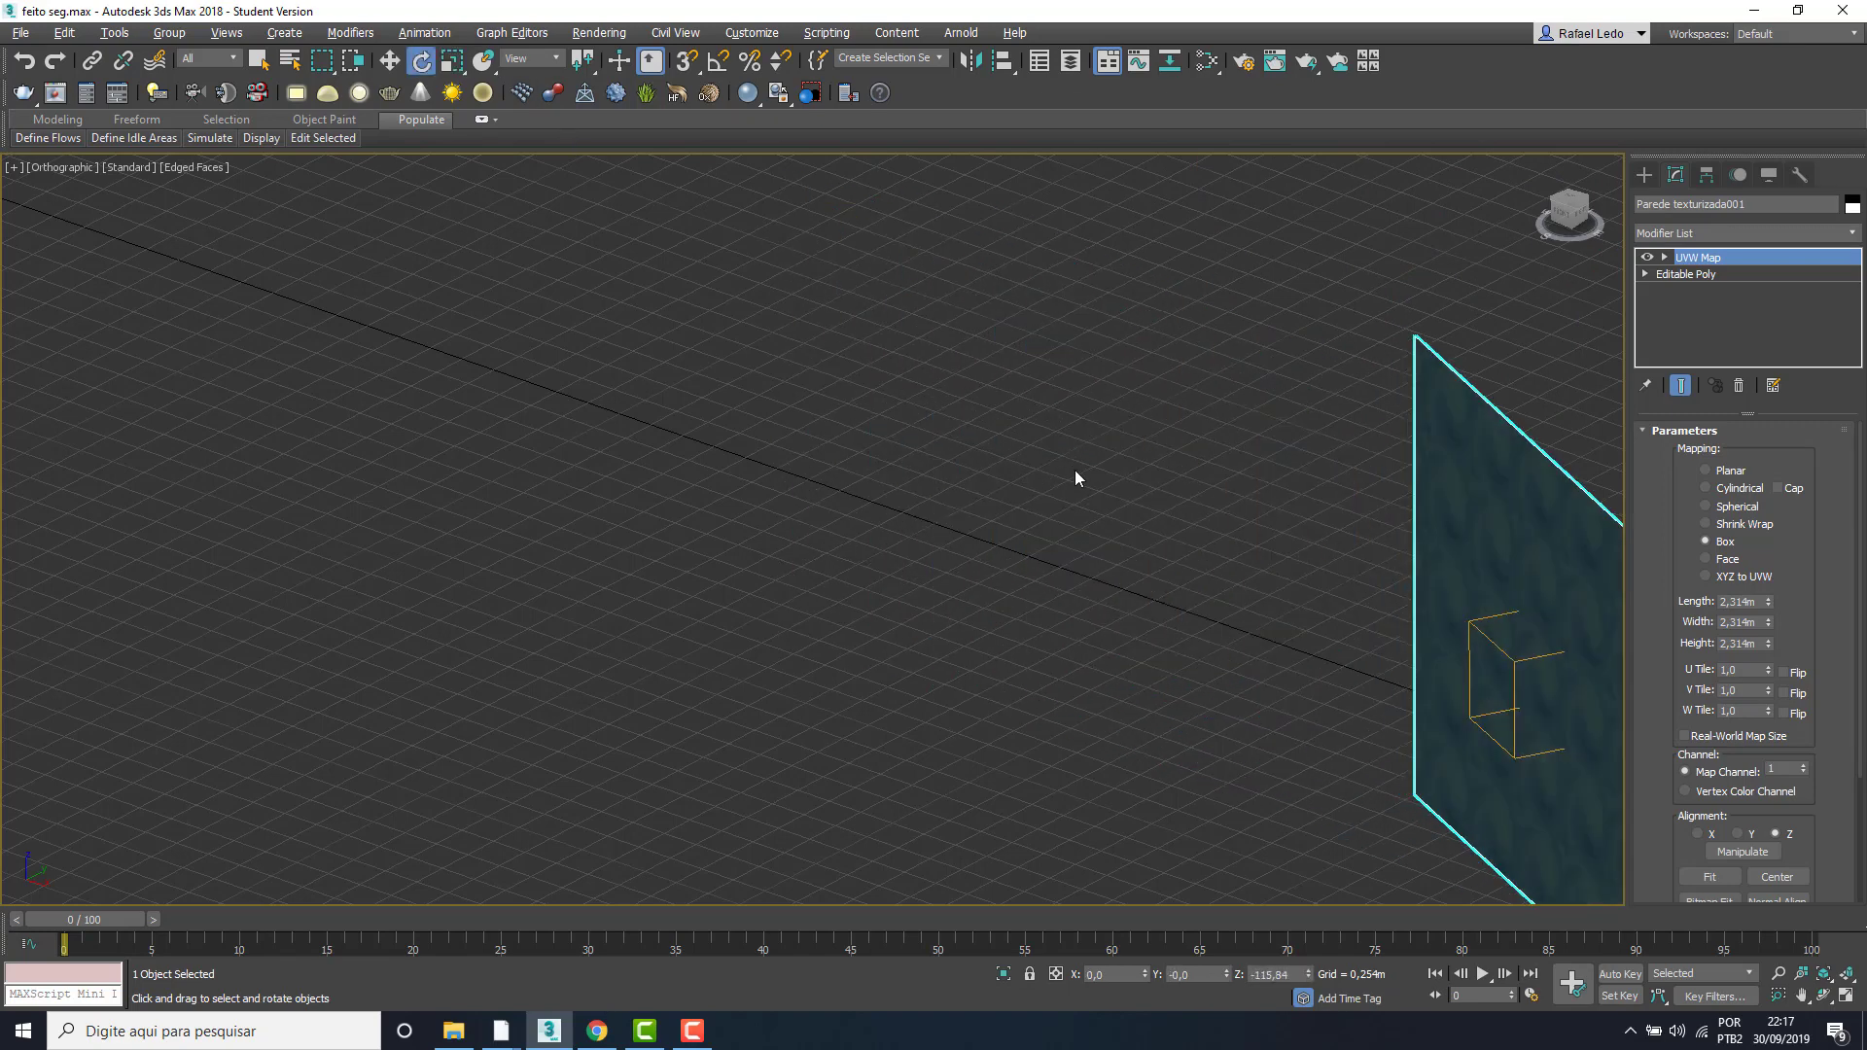
{"action": "key", "text": "ctrl+z"}
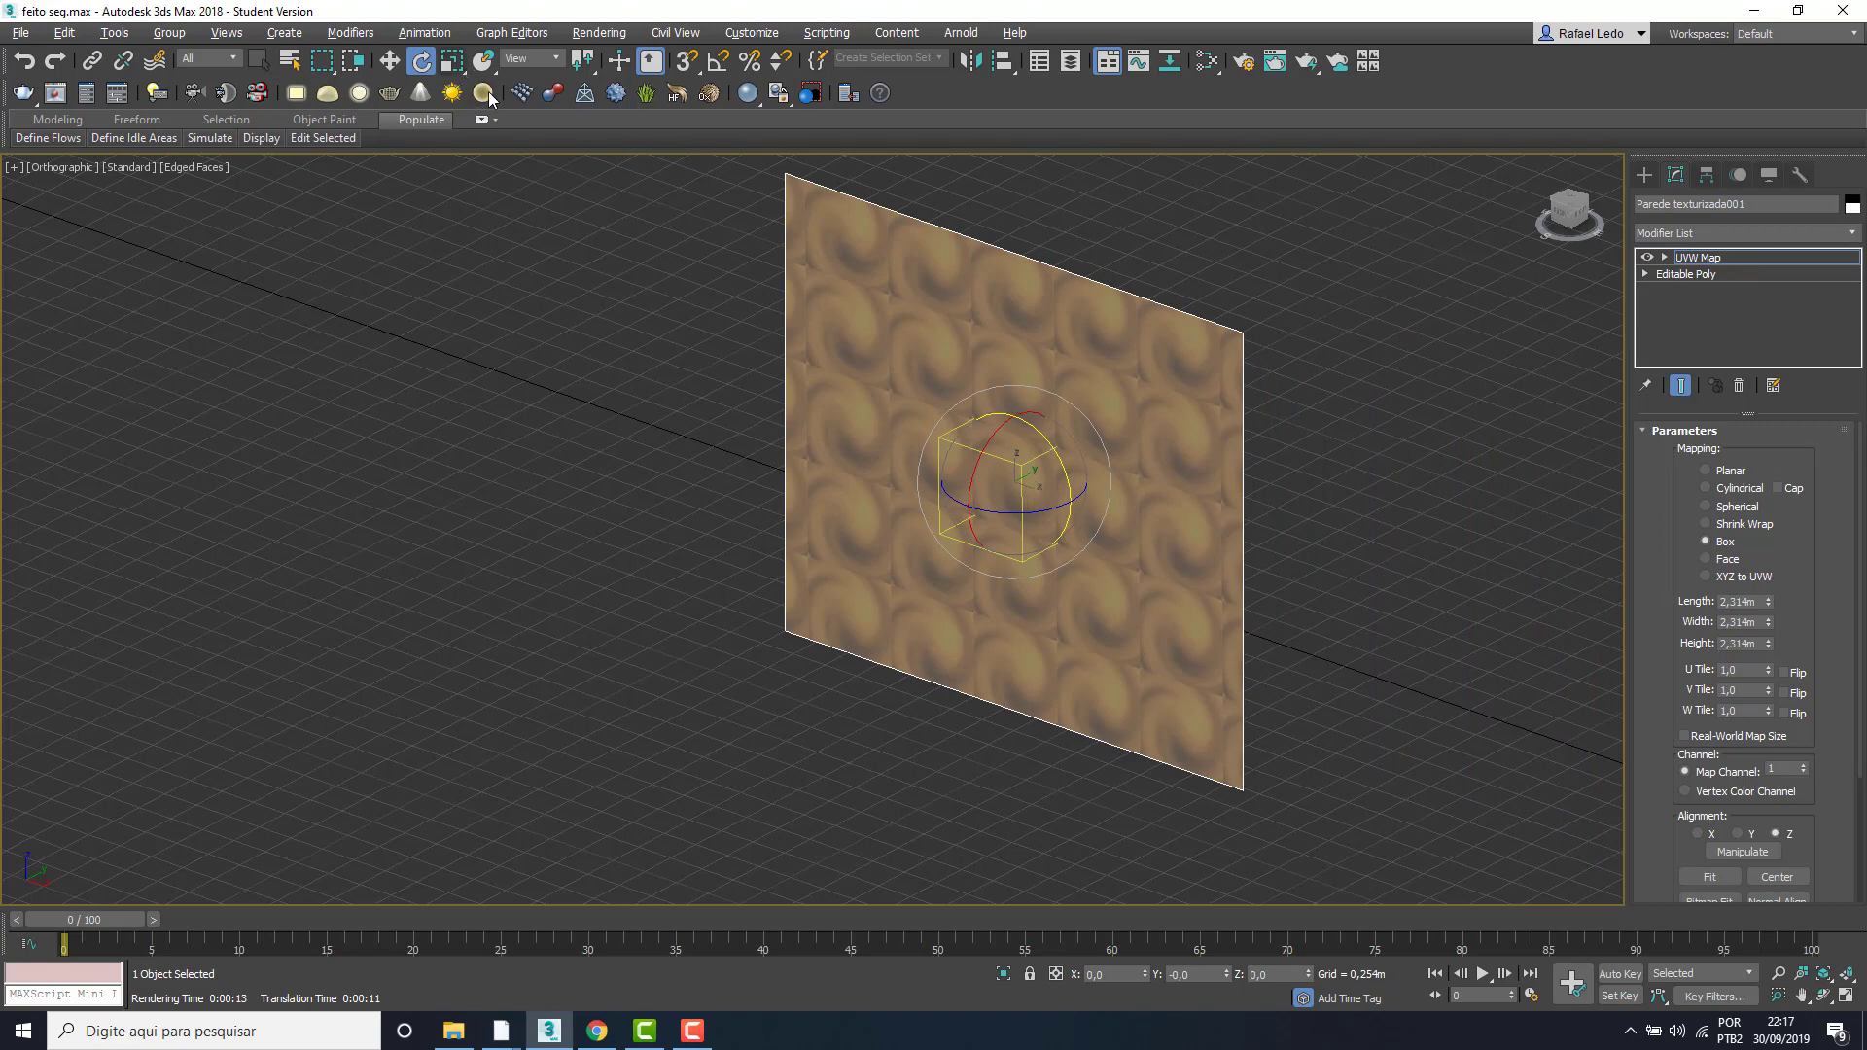
- Move the mapping gizmo along its X axis, scale it up slightly, and deselect the wall
{"action": "left_click", "coordinate": [389, 60]}
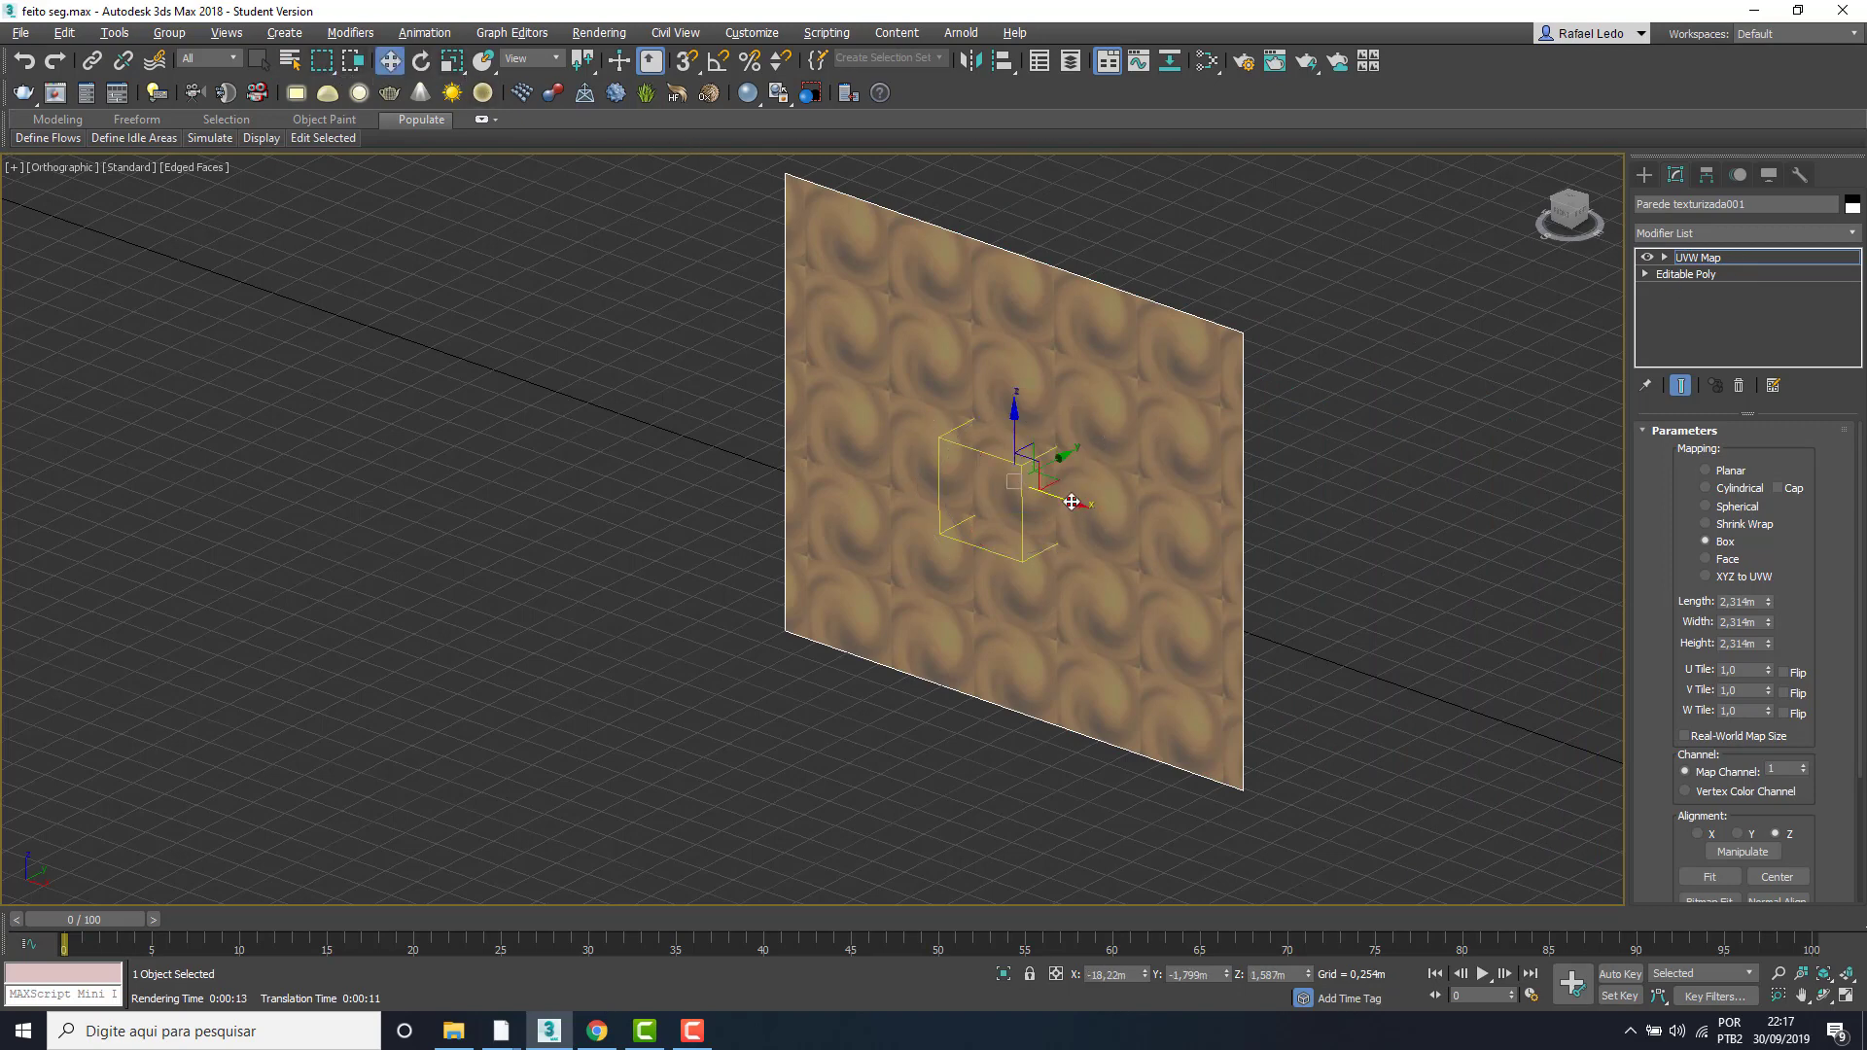
{"action": "left_click_drag", "start_coordinate": [1070, 503], "coordinate": [988, 465]}
{"action": "left_click", "coordinate": [452, 60]}
{"action": "left_click", "coordinate": [1753, 251]}
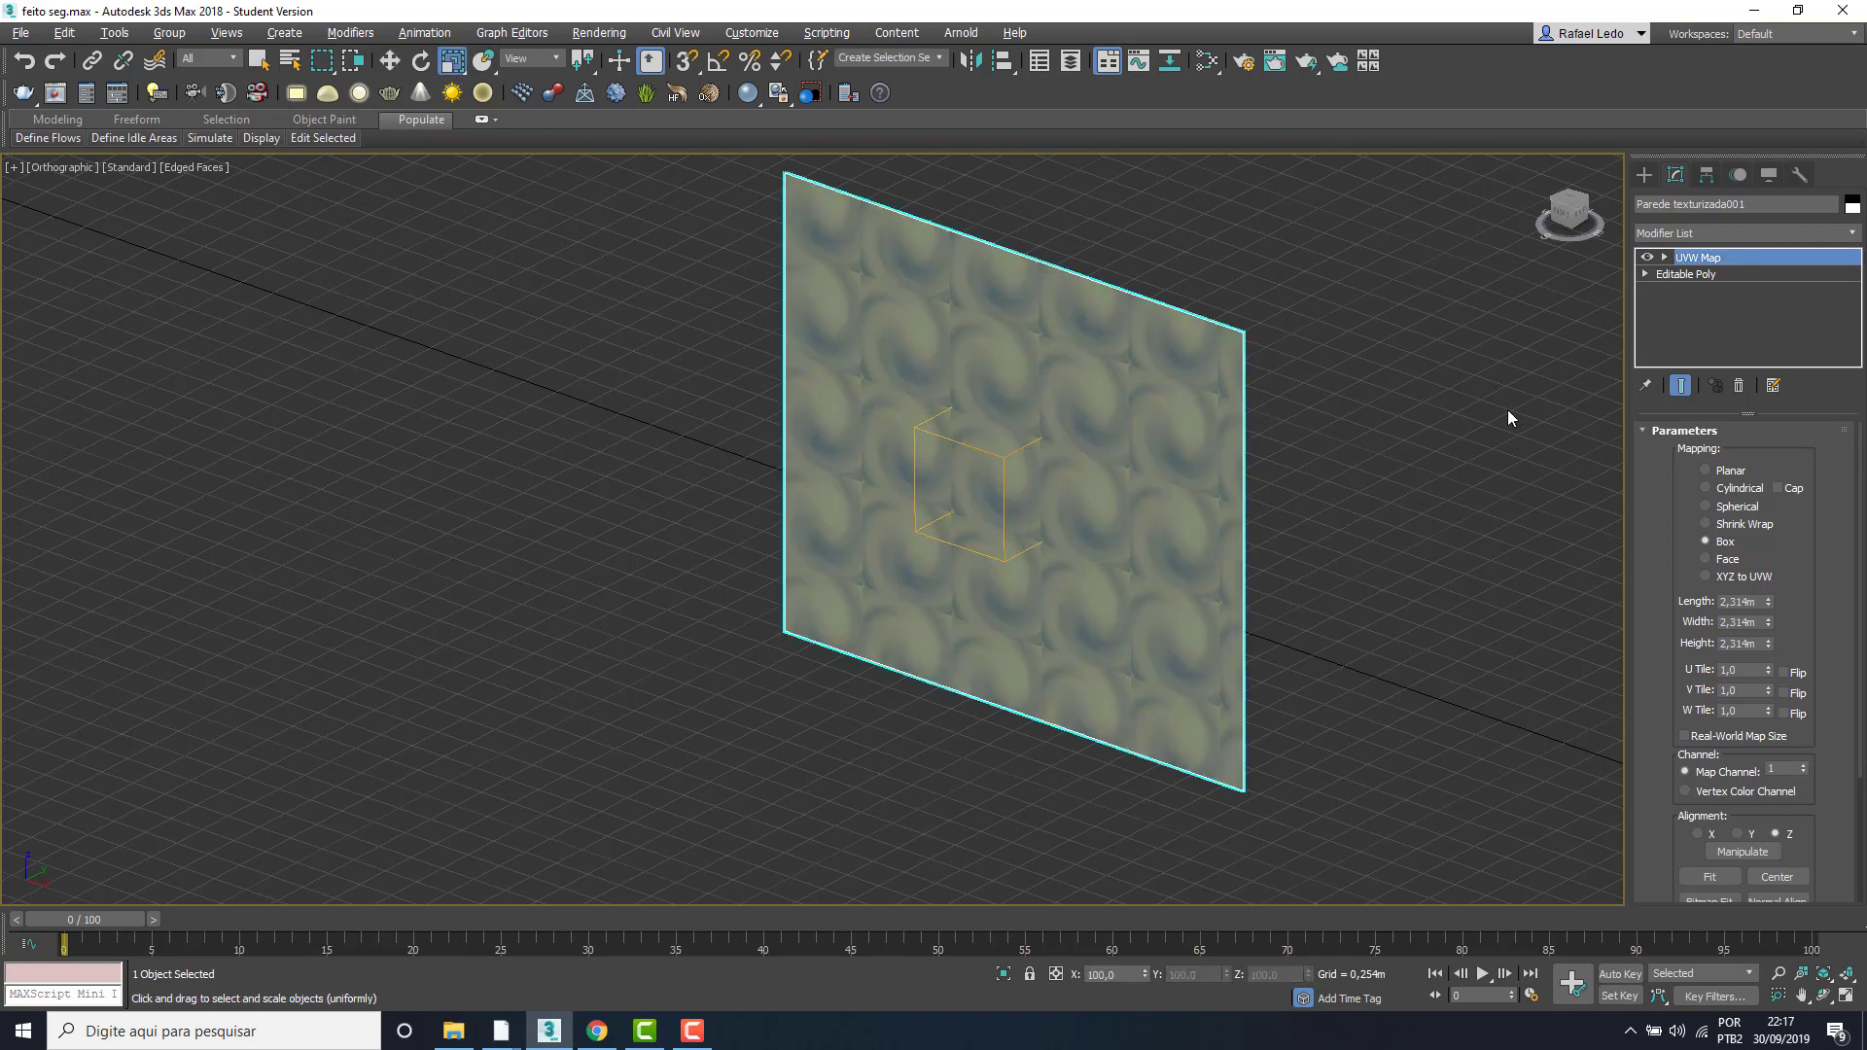
{"action": "left_click", "coordinate": [1468, 422]}
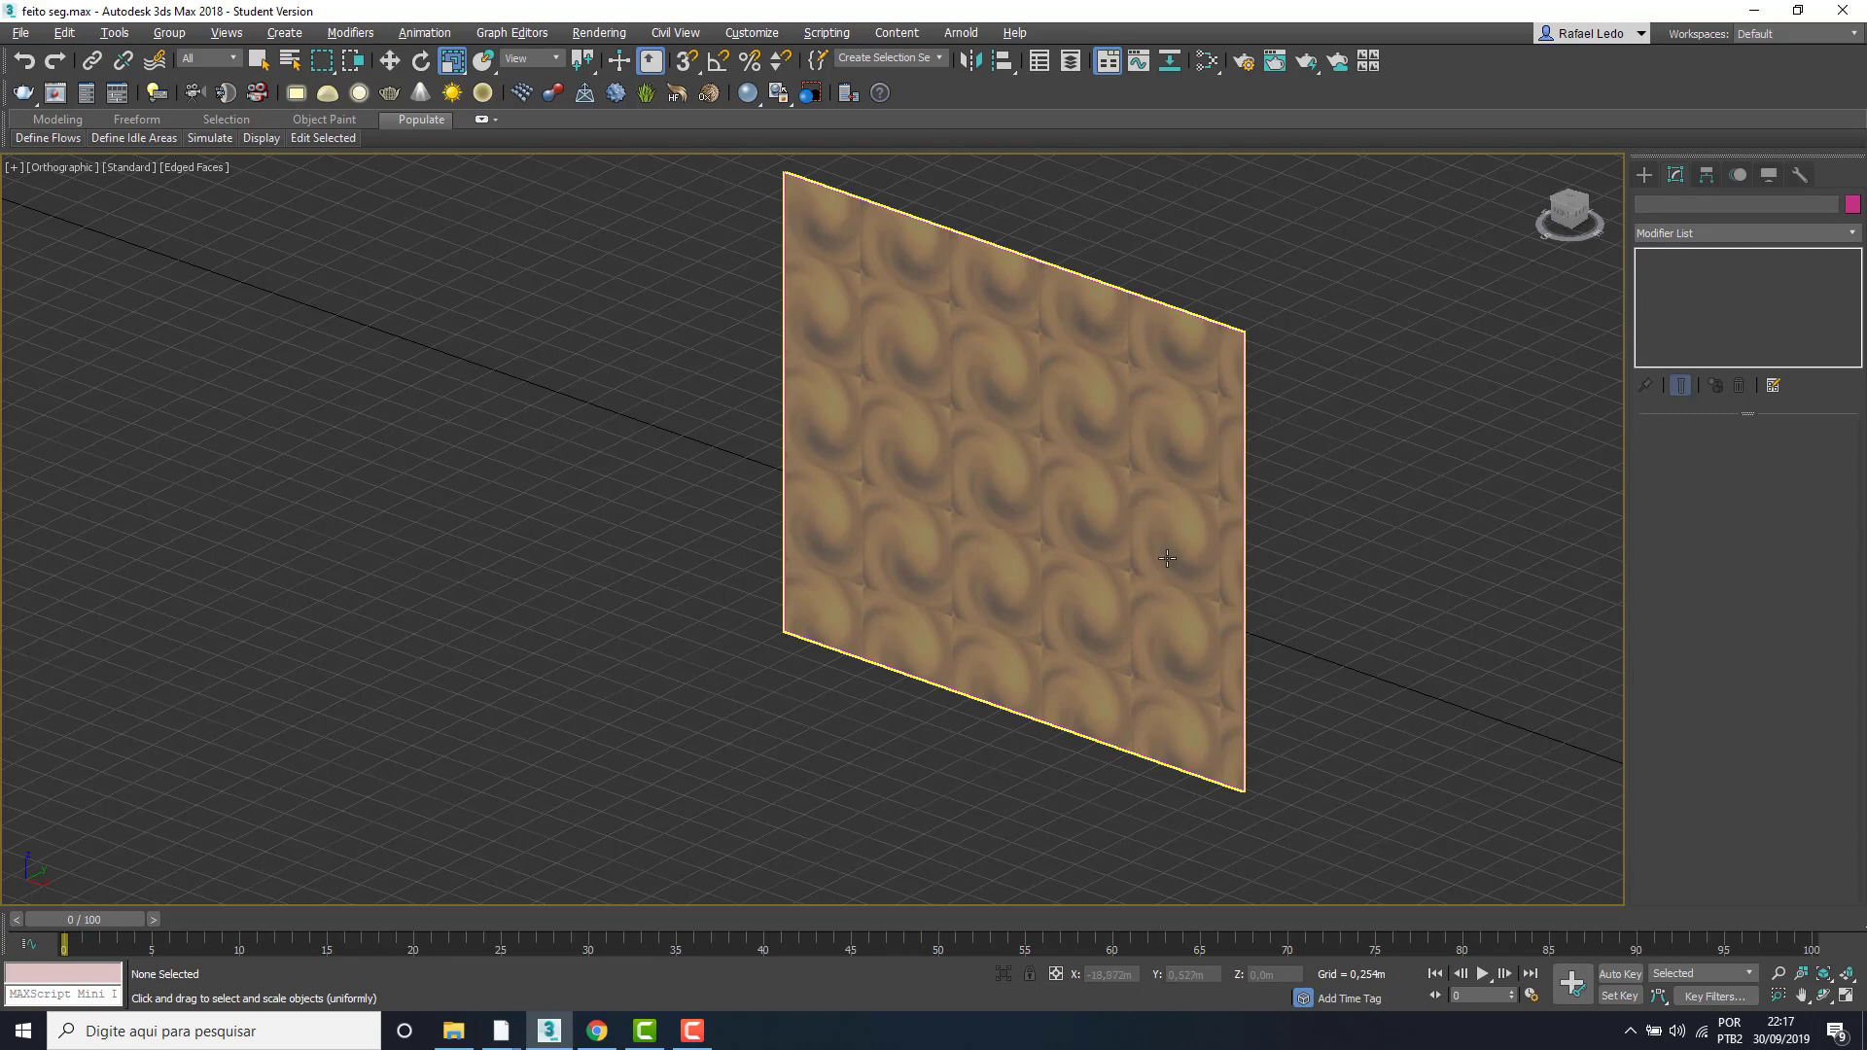
- Open the Slate Material Editor on the Swirl map, place it clear of the wall, and select the textured wall
{"action": "scroll", "coordinate": [976, 438], "scroll_direction": "up", "scroll_amount": 3}
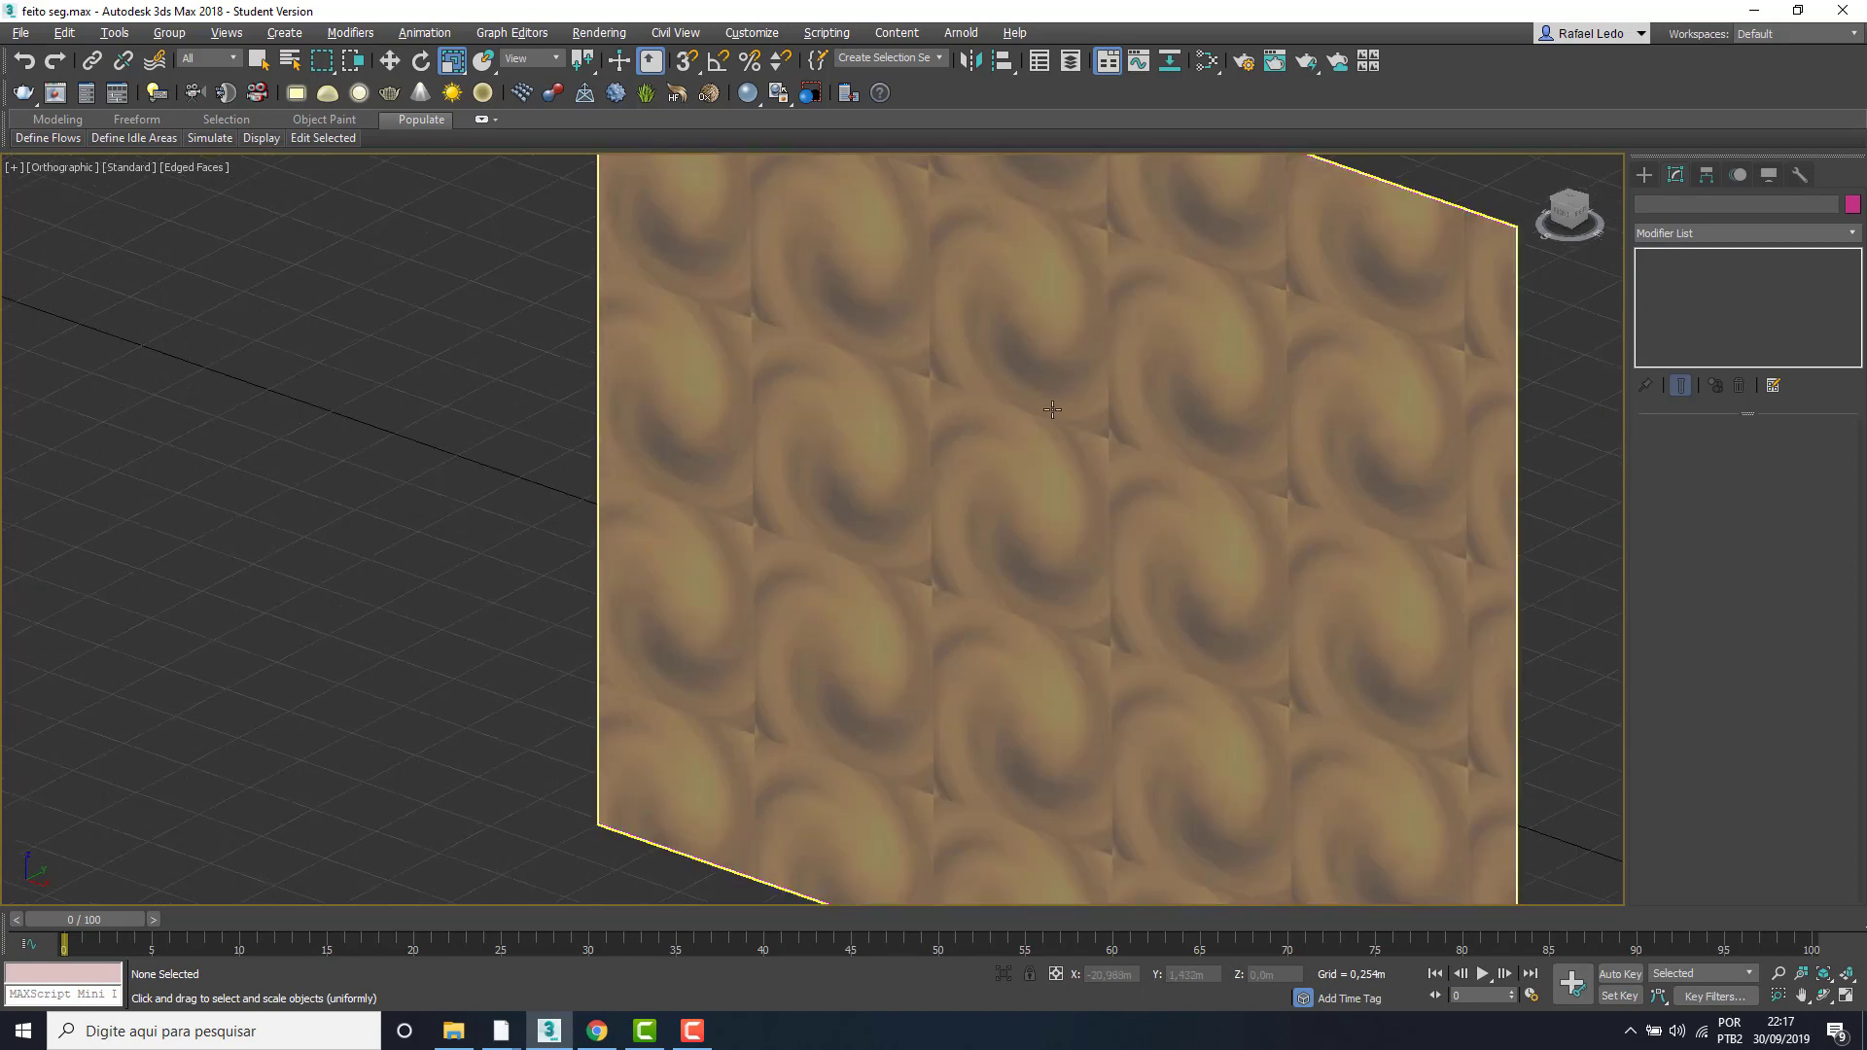
{"action": "scroll", "coordinate": [1032, 527], "scroll_direction": "down", "scroll_amount": 2}
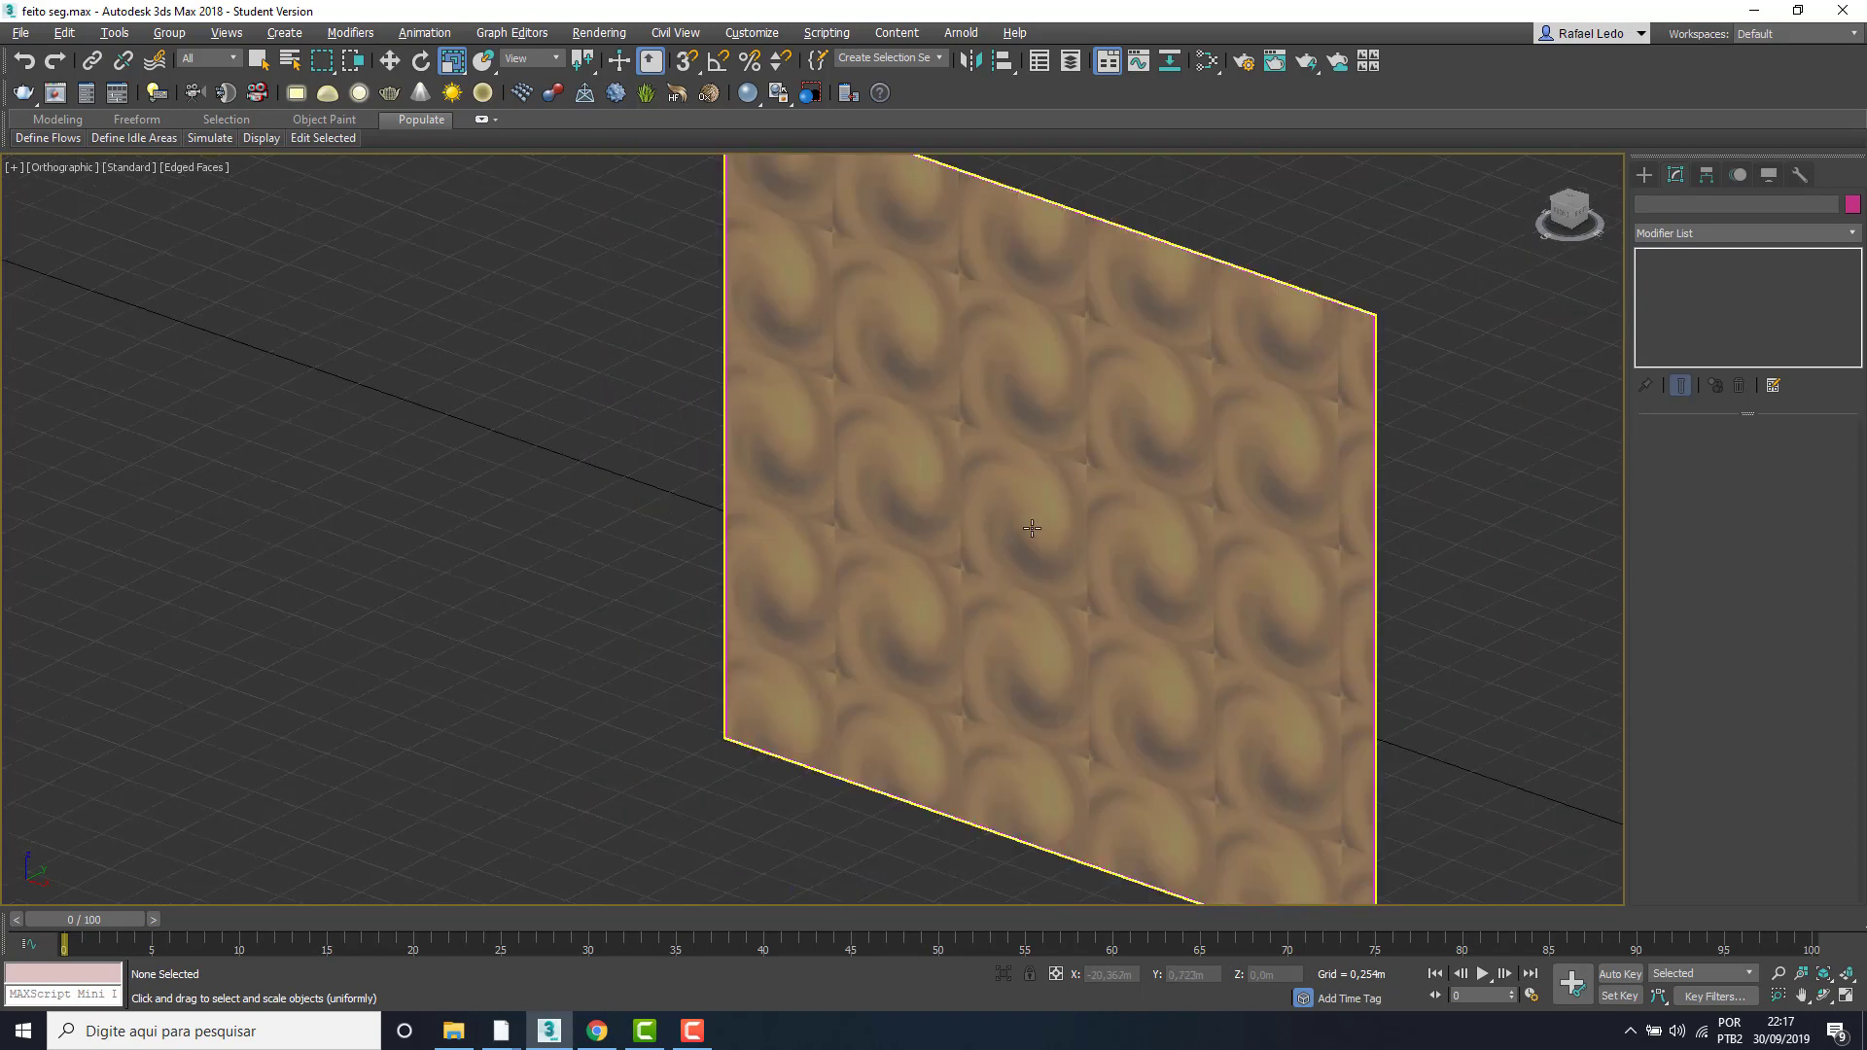
{"action": "key", "text": "m"}
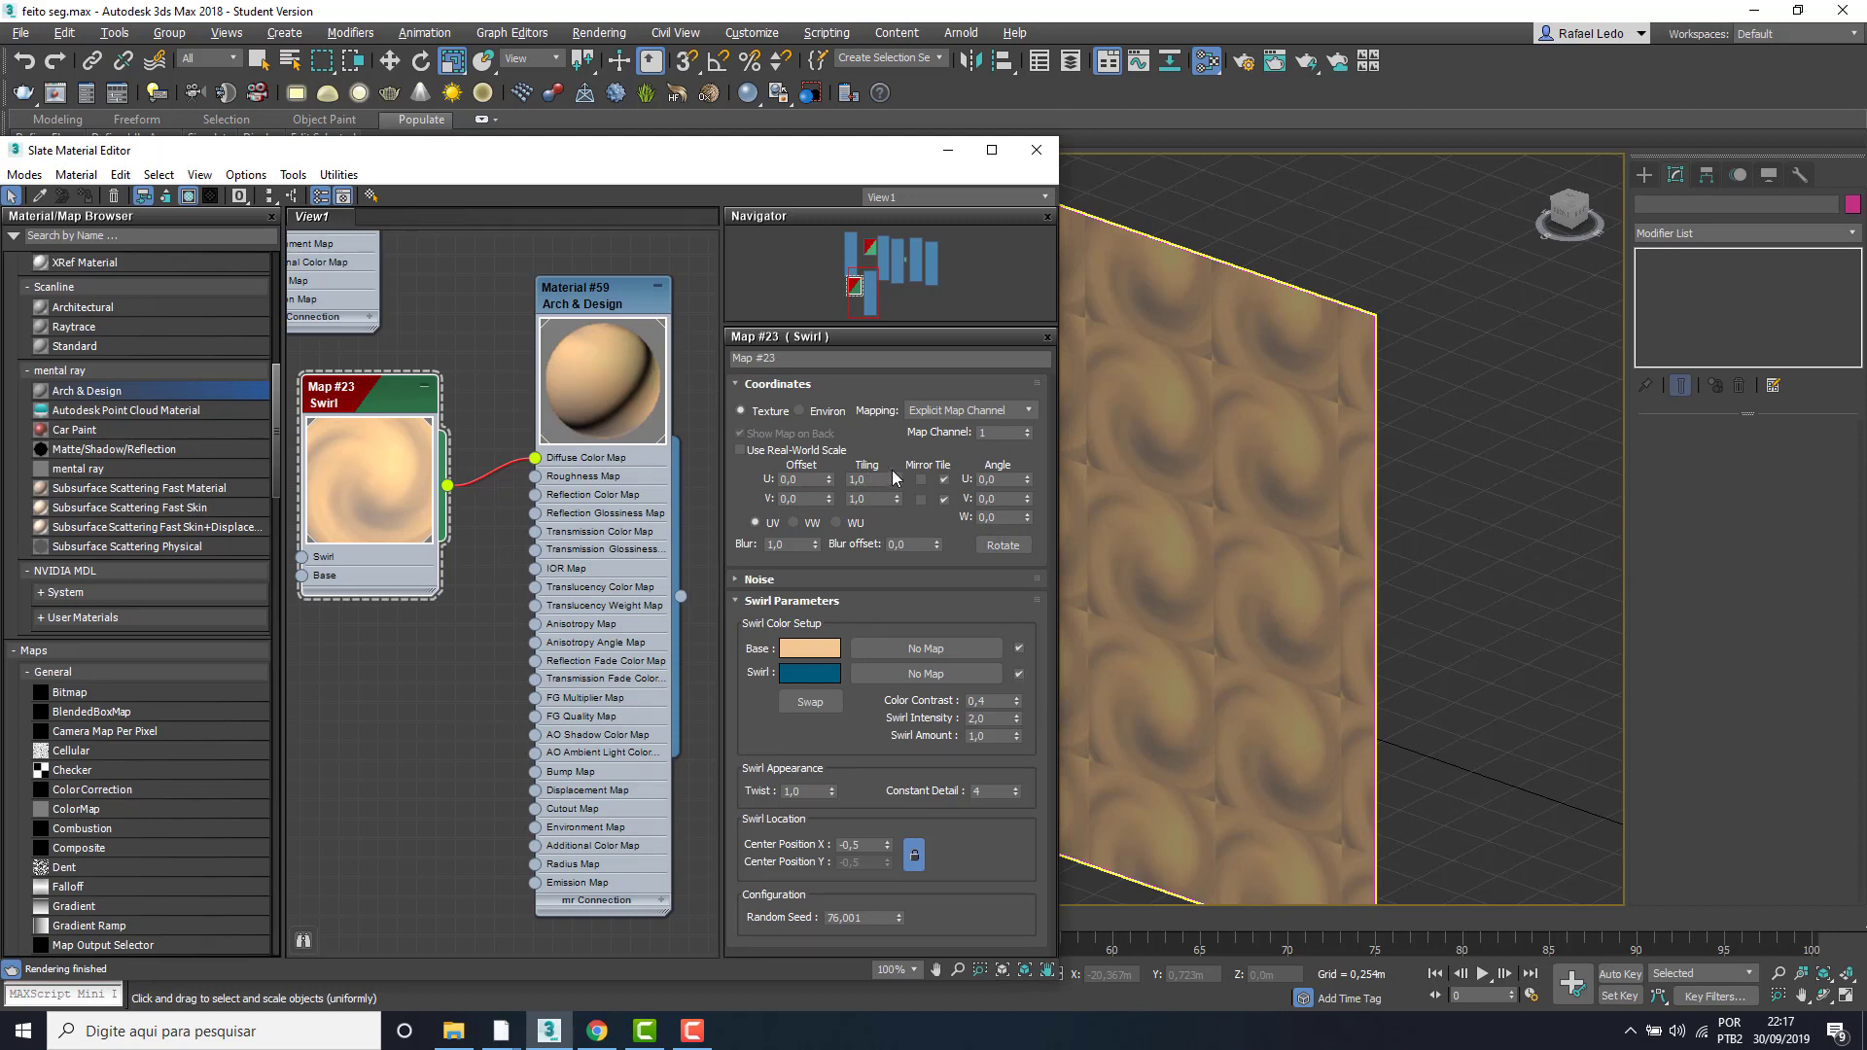
{"action": "left_click_drag", "start_coordinate": [879, 480], "coordinate": [834, 496]}
{"action": "left_click_drag", "start_coordinate": [728, 153], "coordinate": [480, 104]}
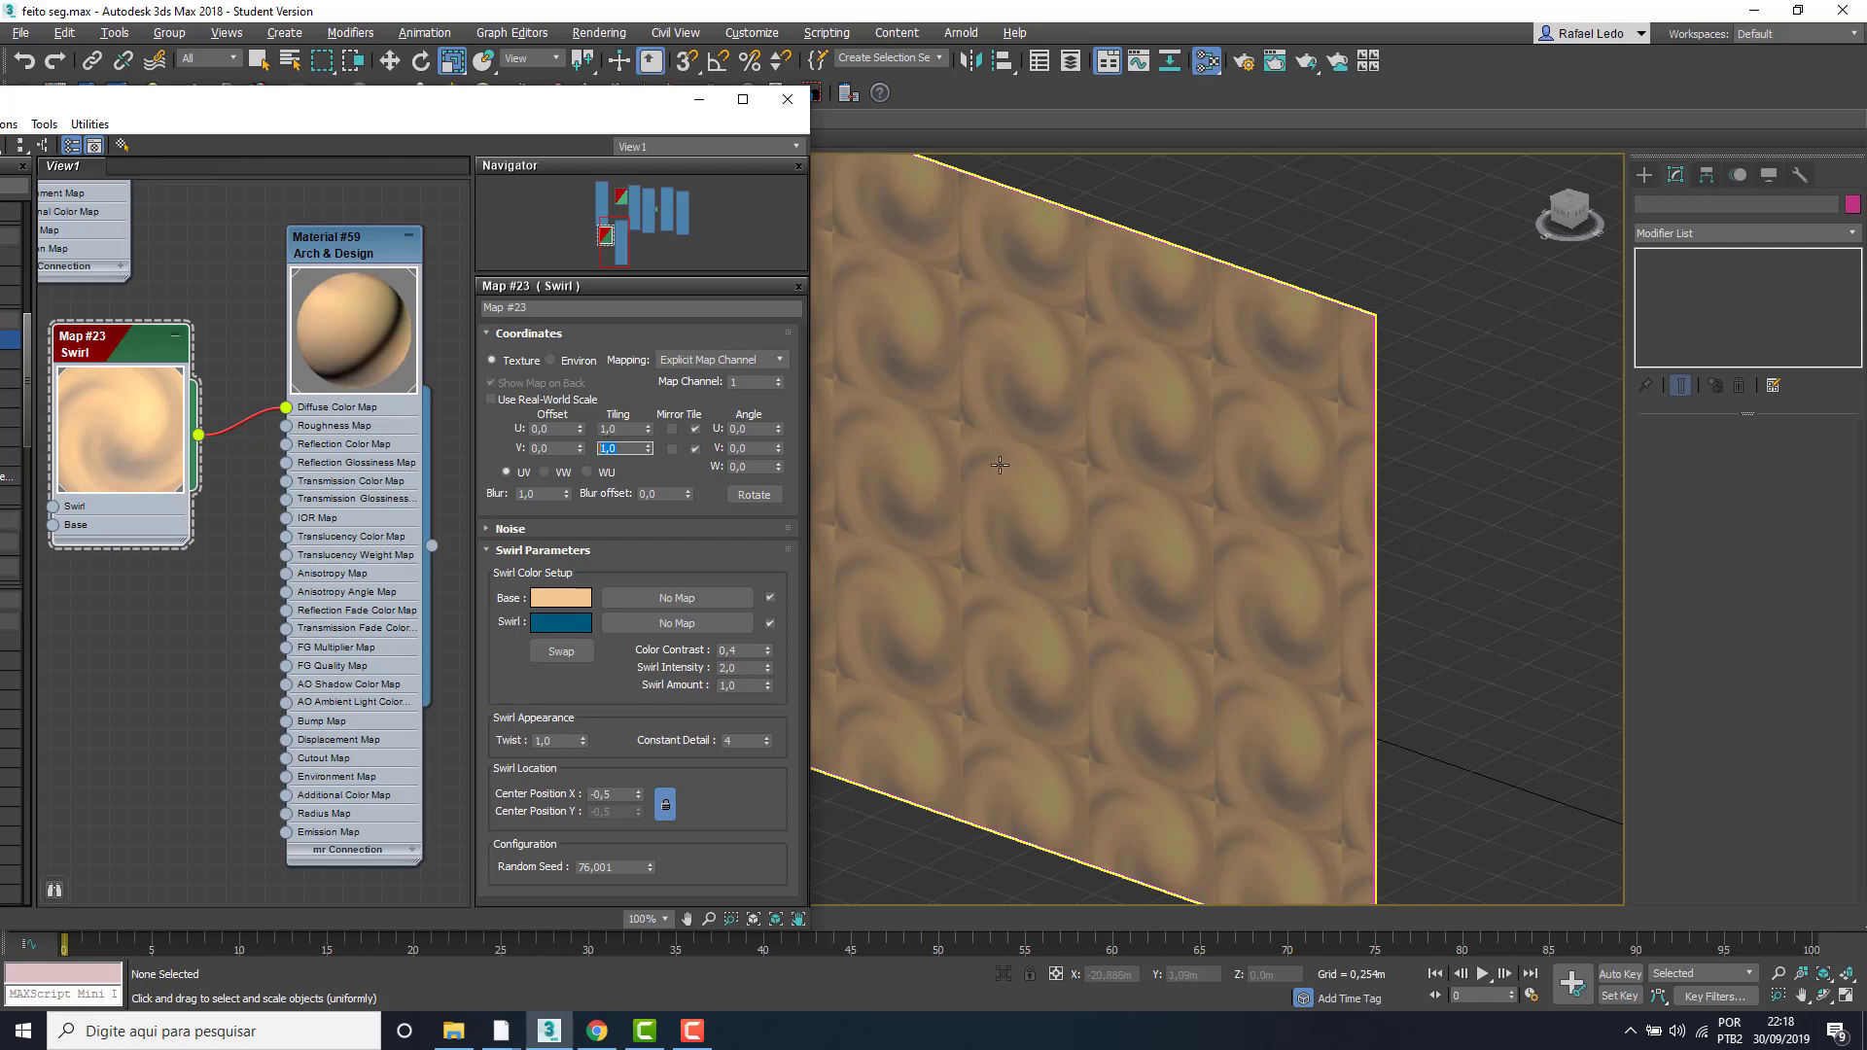
{"action": "left_click", "coordinate": [1064, 464]}
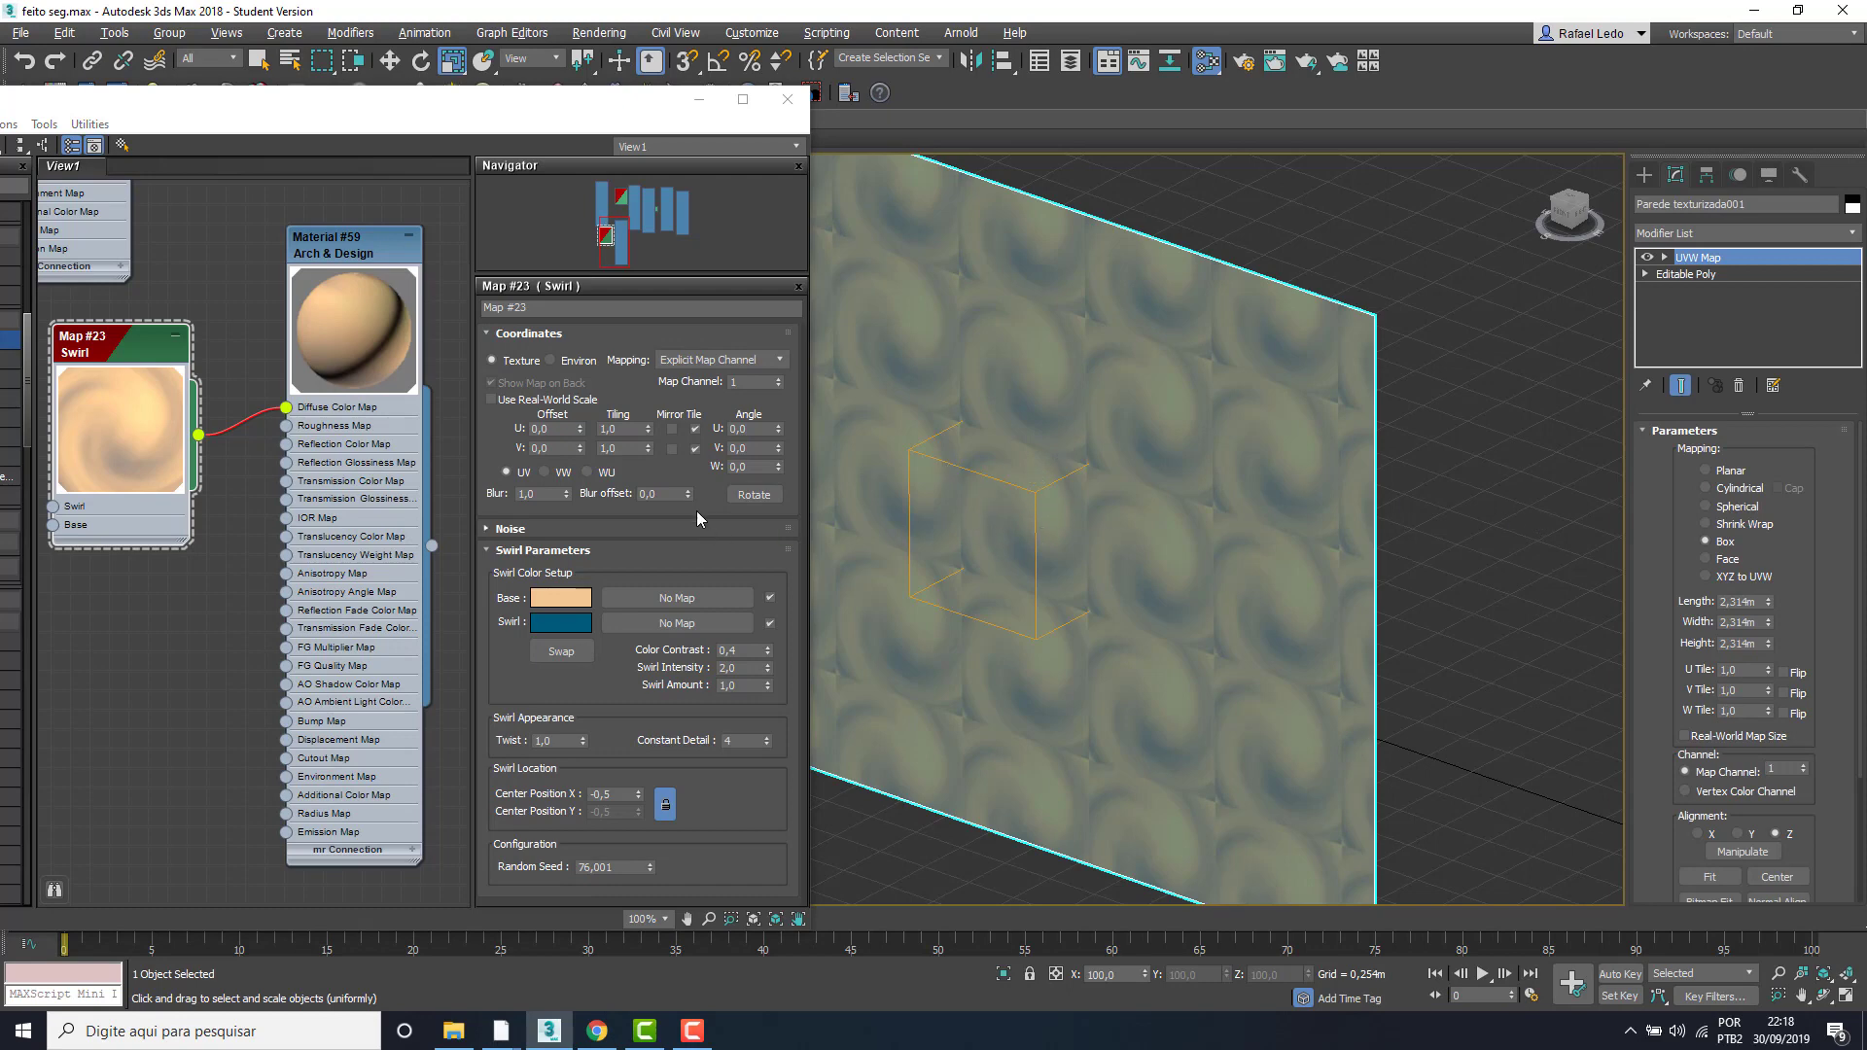
- Set the Swirl map's U and V tiling to 2.0 and check the denser pattern on the wall
{"action": "double_click", "coordinate": [623, 429]}
{"action": "type", "text": "2"}
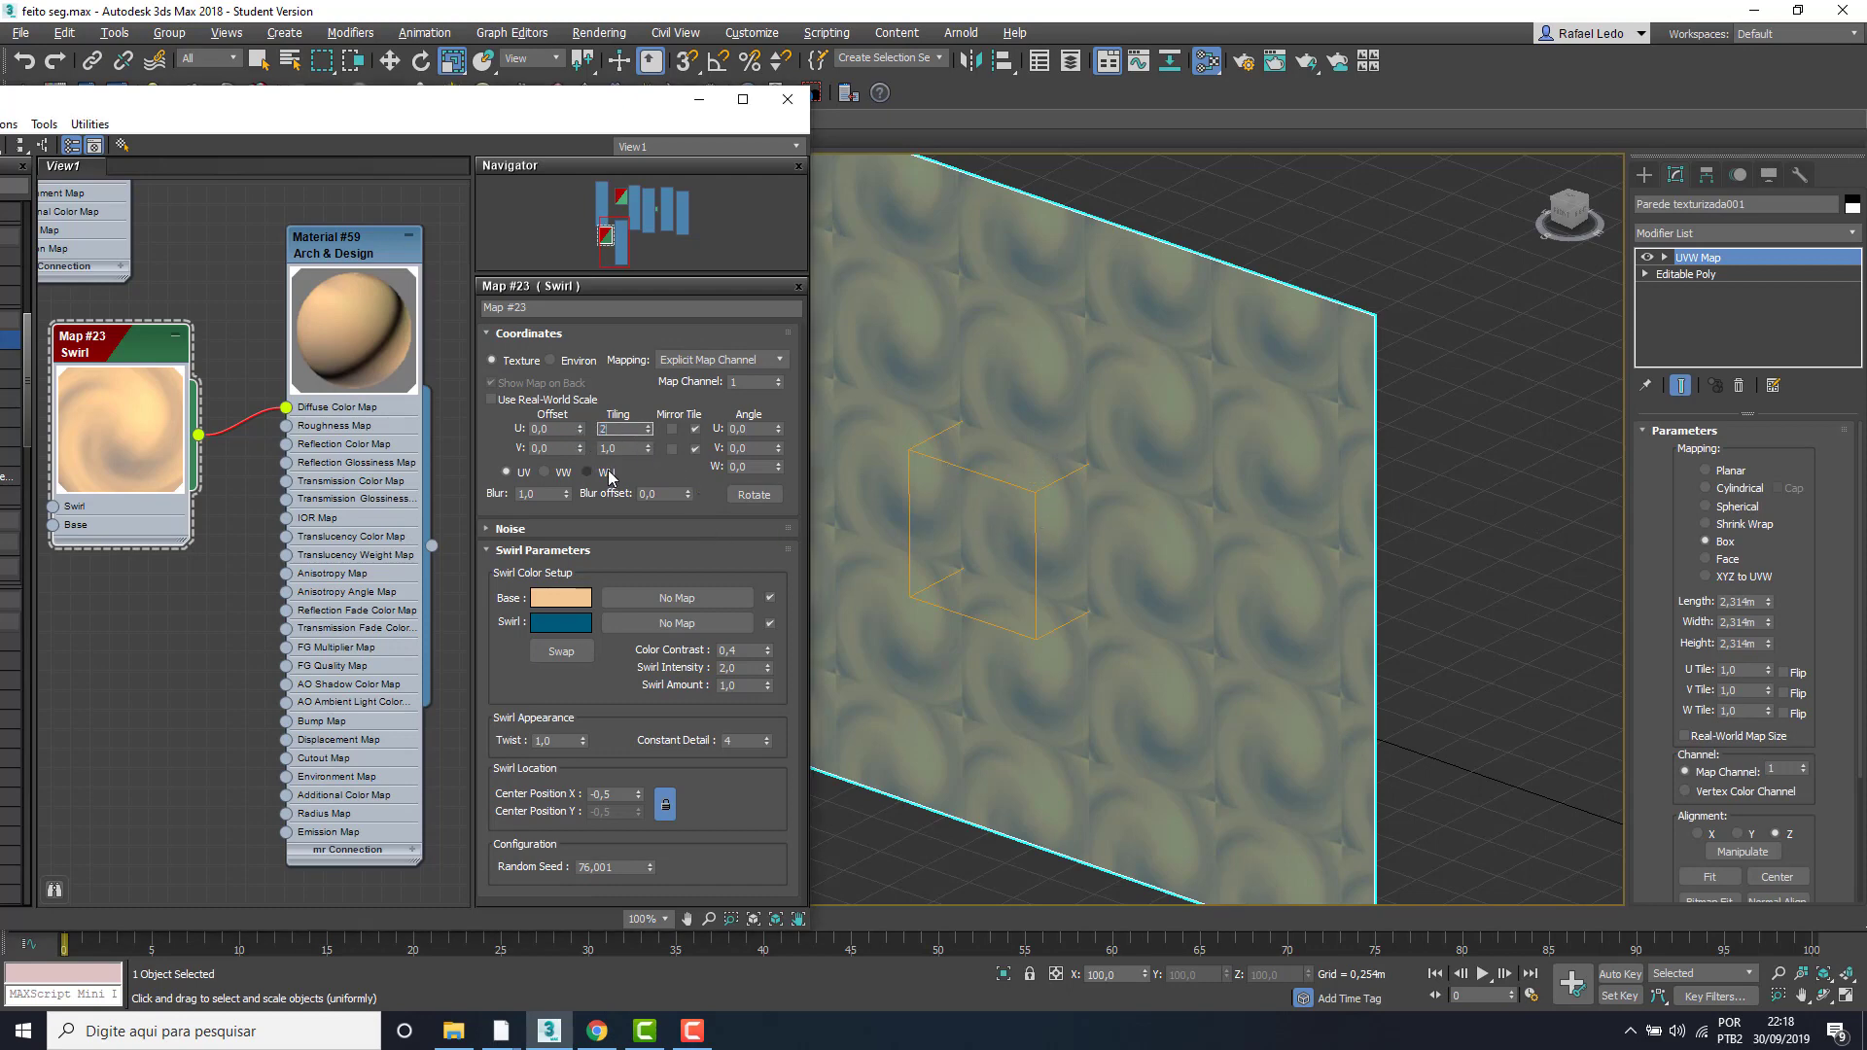
{"action": "double_click", "coordinate": [605, 448]}
{"action": "type", "text": "2"}
{"action": "key", "text": "Return"}
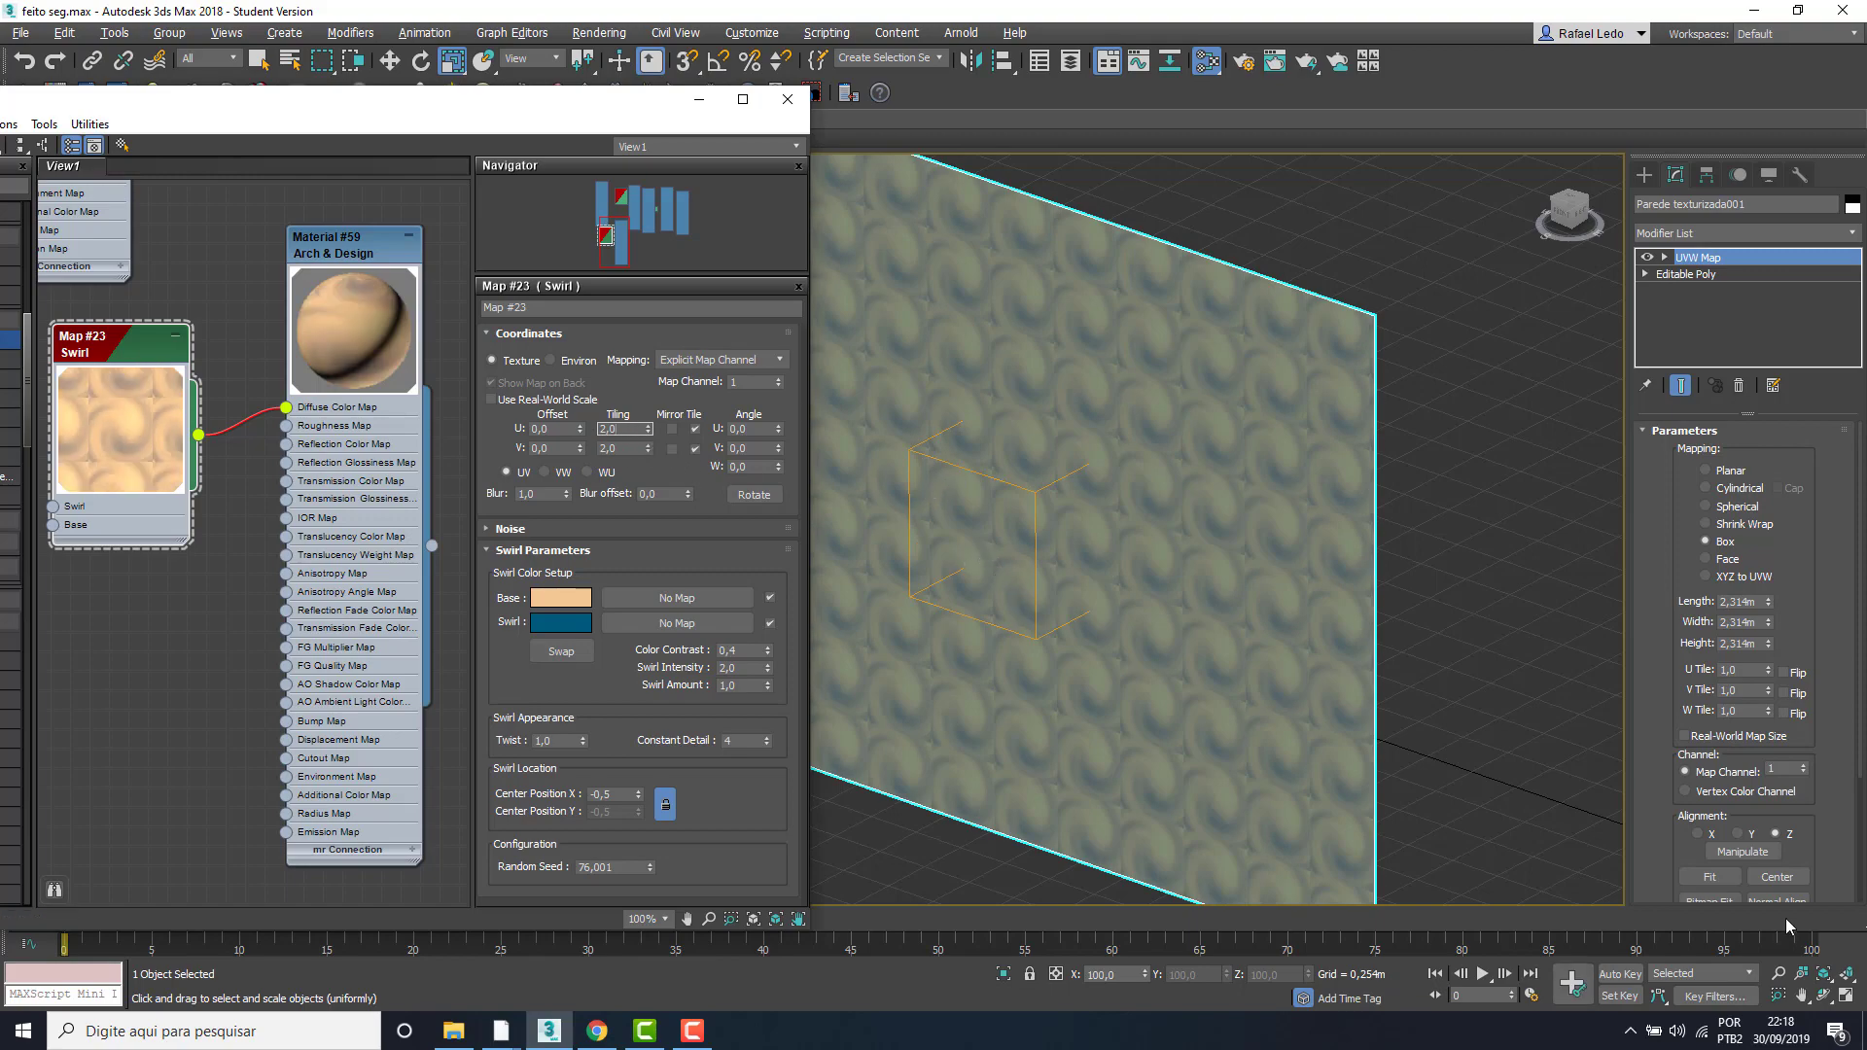
{"action": "left_click", "coordinate": [1824, 995]}
{"action": "left_click_drag", "start_coordinate": [982, 619], "coordinate": [846, 580]}
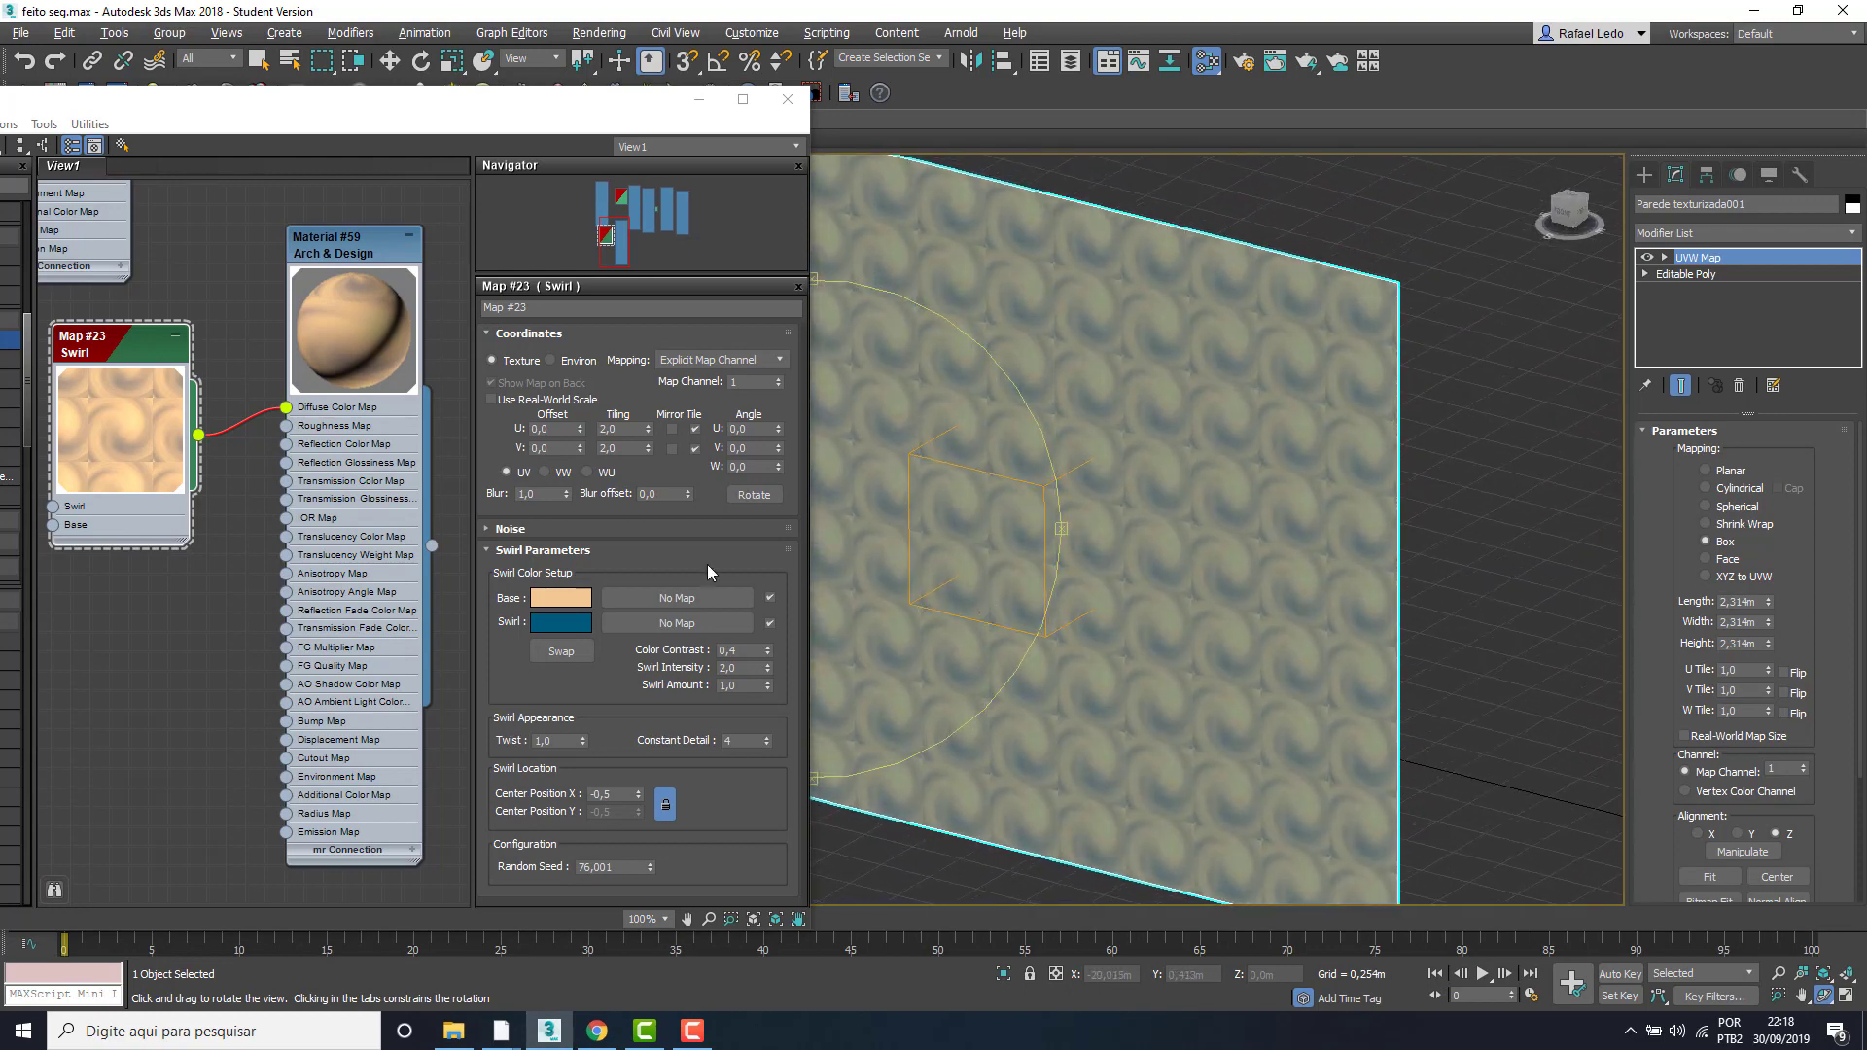
- Set the Swirl map's U and V tiling back to 1.0
{"action": "double_click", "coordinate": [617, 428]}
{"action": "type", "text": "1"}
{"action": "double_click", "coordinate": [623, 449]}
{"action": "type", "text": "1"}
{"action": "key", "text": "Return"}
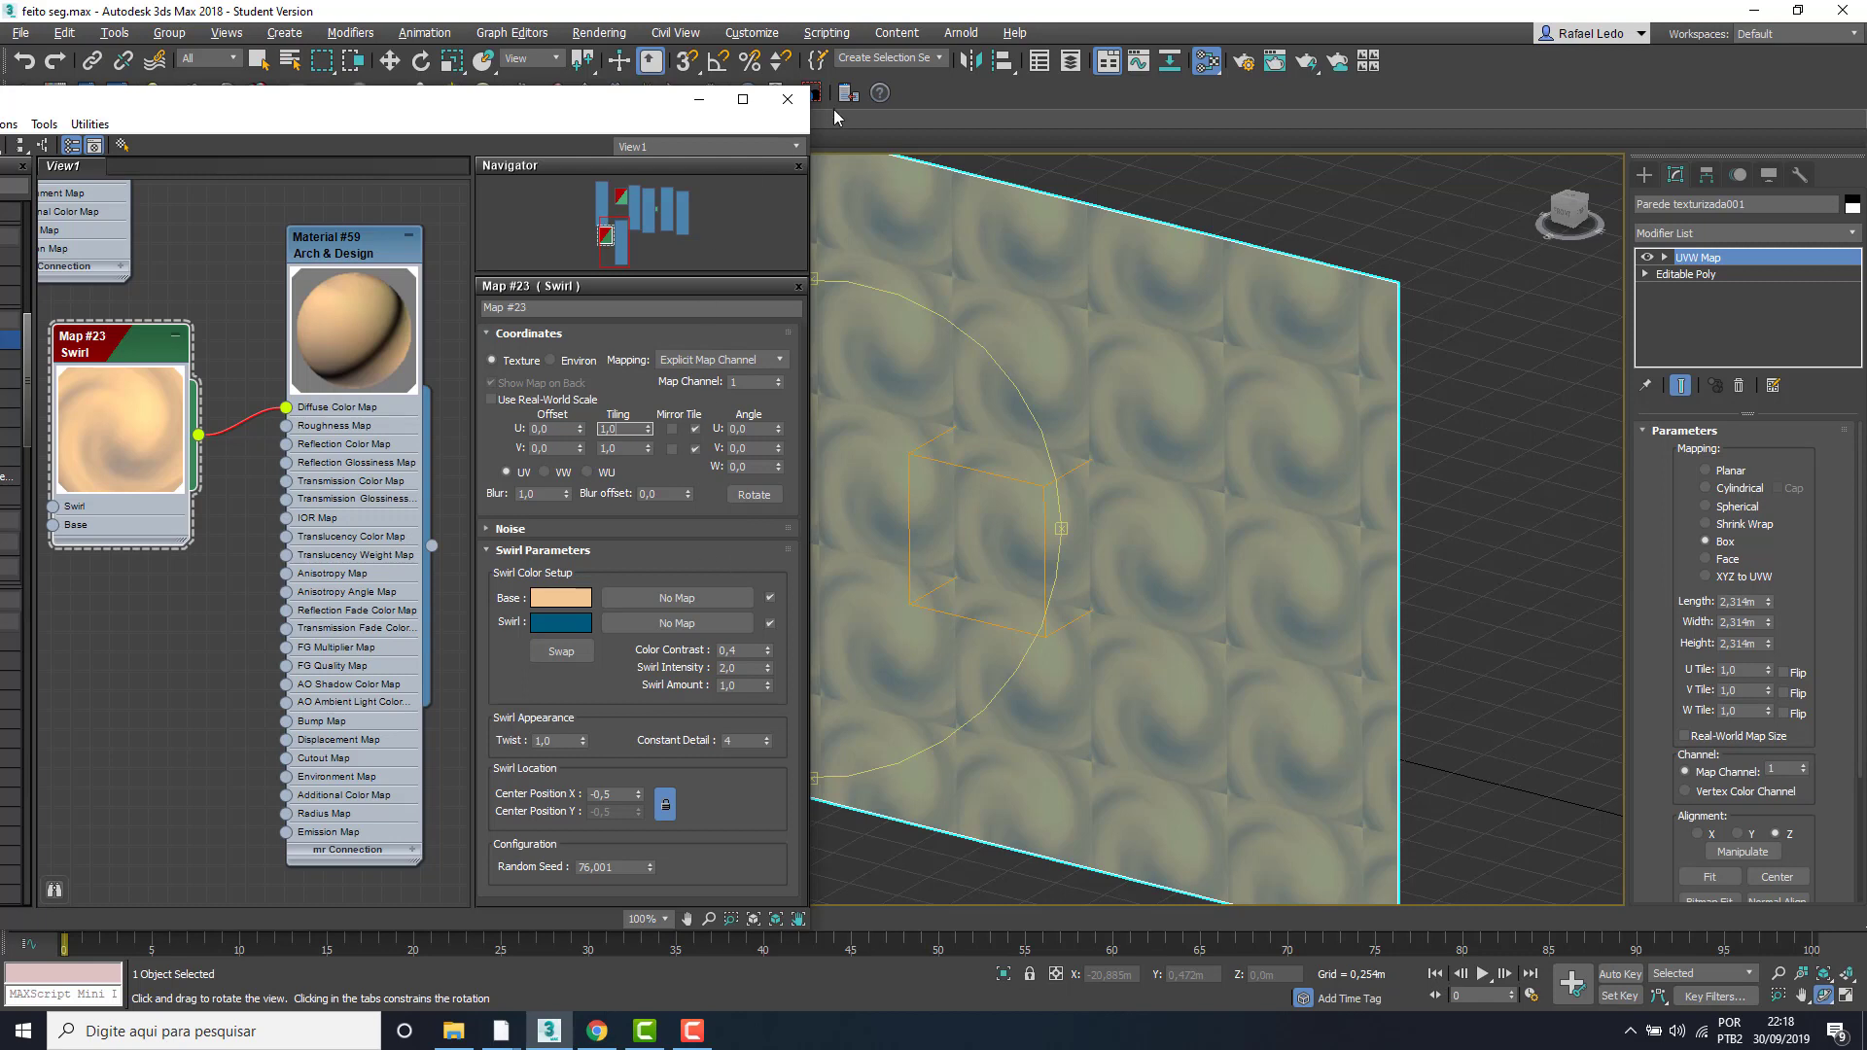
- Enlarge the Swirl map's preview and change its Base color to pure white
{"action": "left_click_drag", "start_coordinate": [562, 107], "coordinate": [705, 113]}
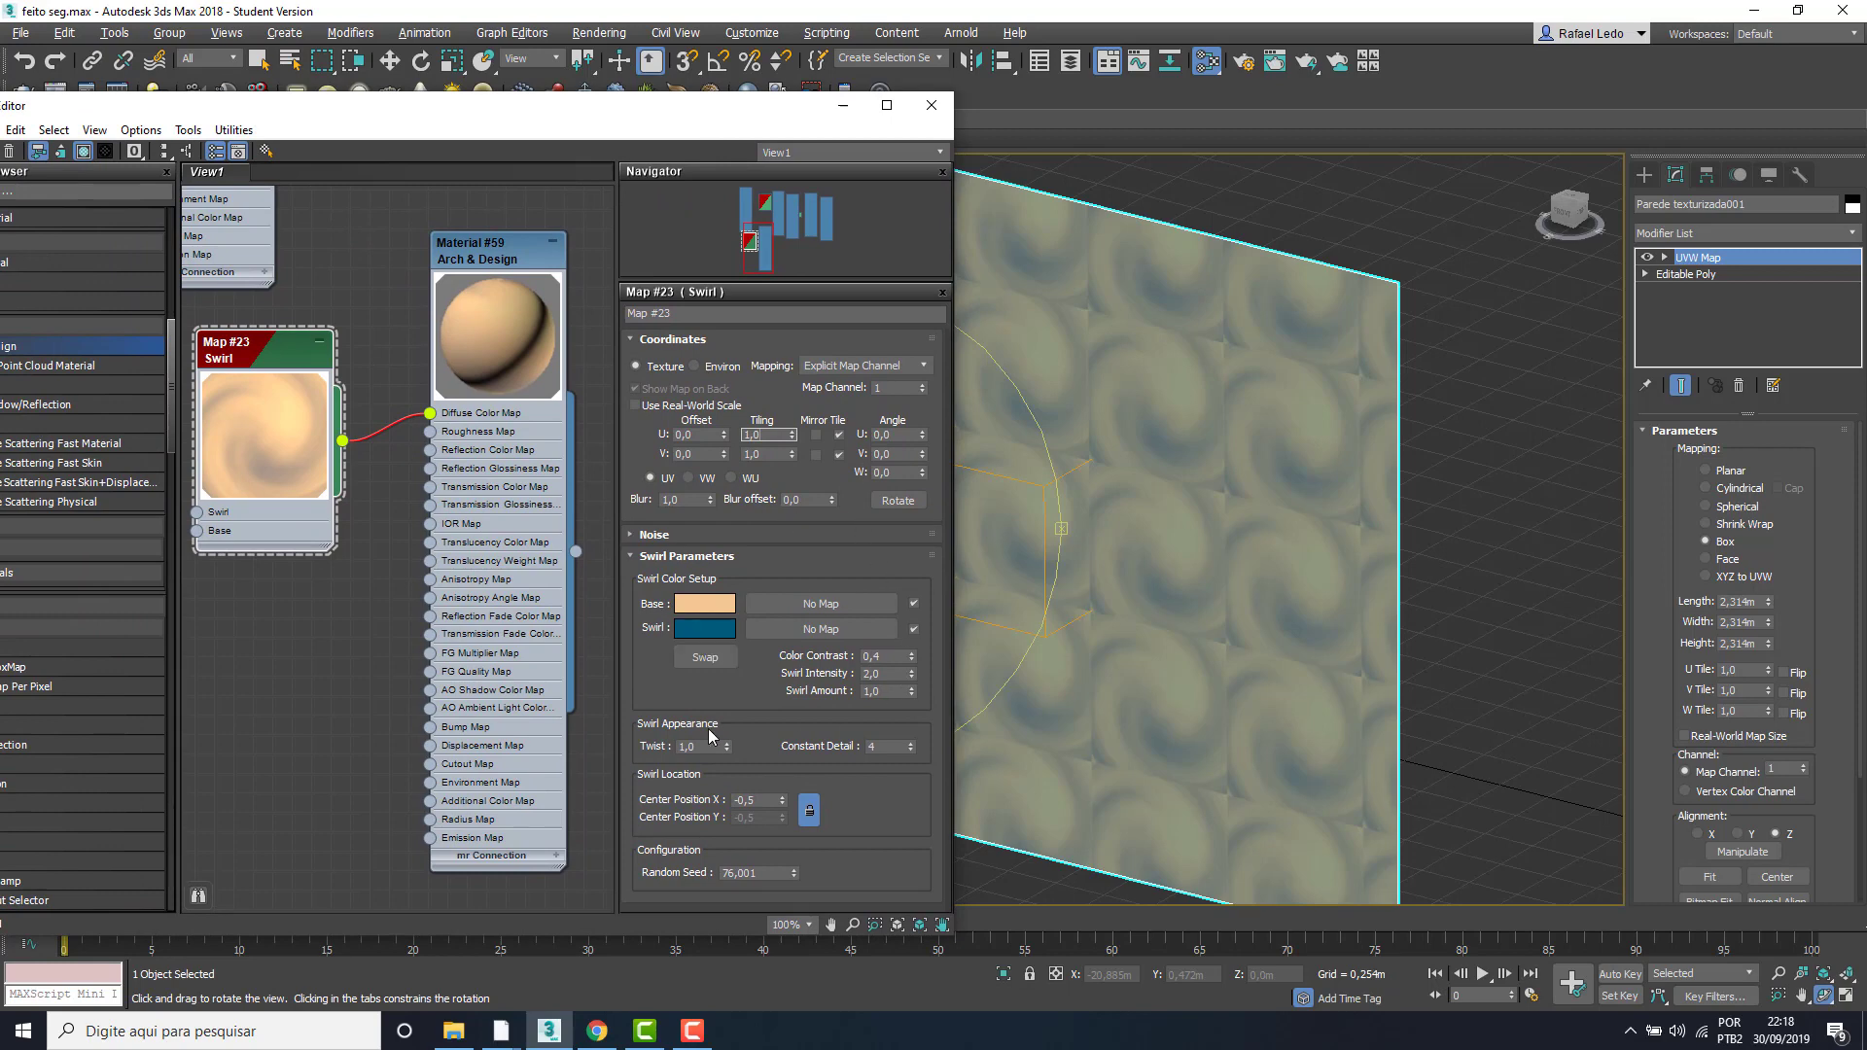
{"action": "scroll", "coordinate": [202, 376], "scroll_direction": "up", "scroll_amount": 6}
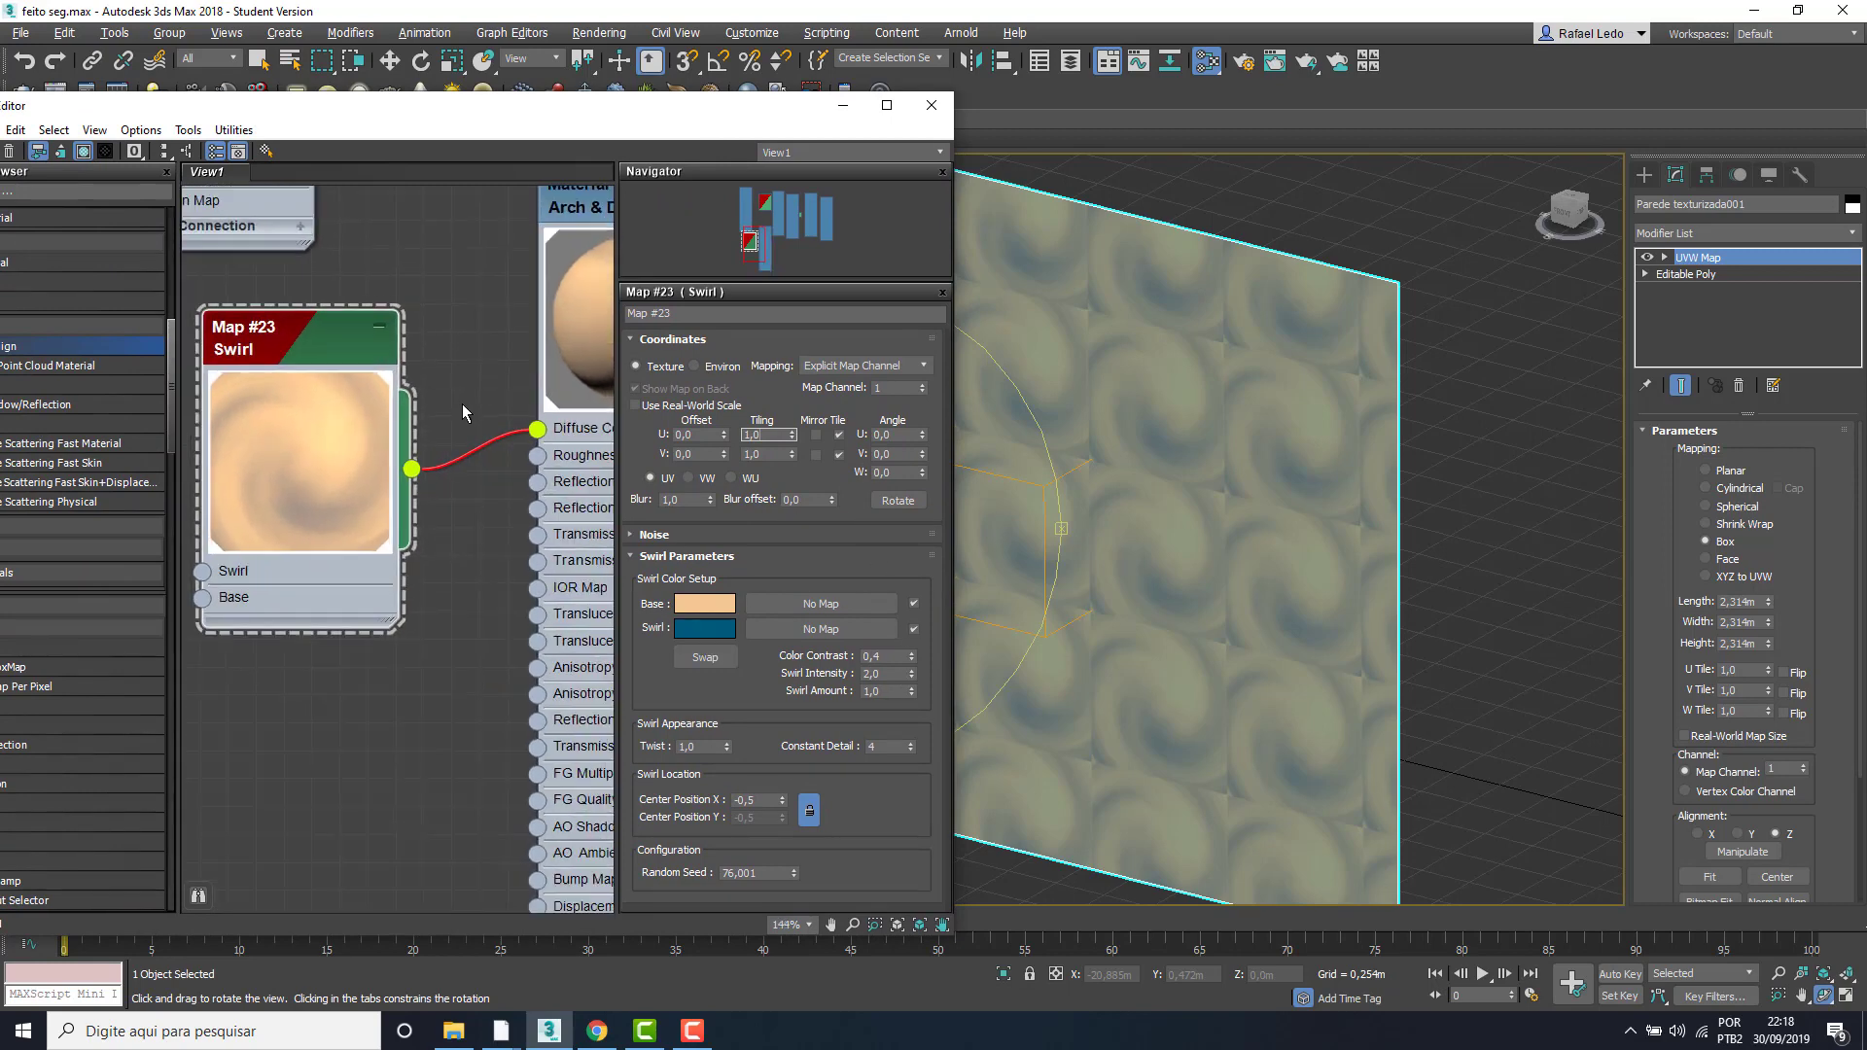
{"action": "left_click", "coordinate": [685, 605]}
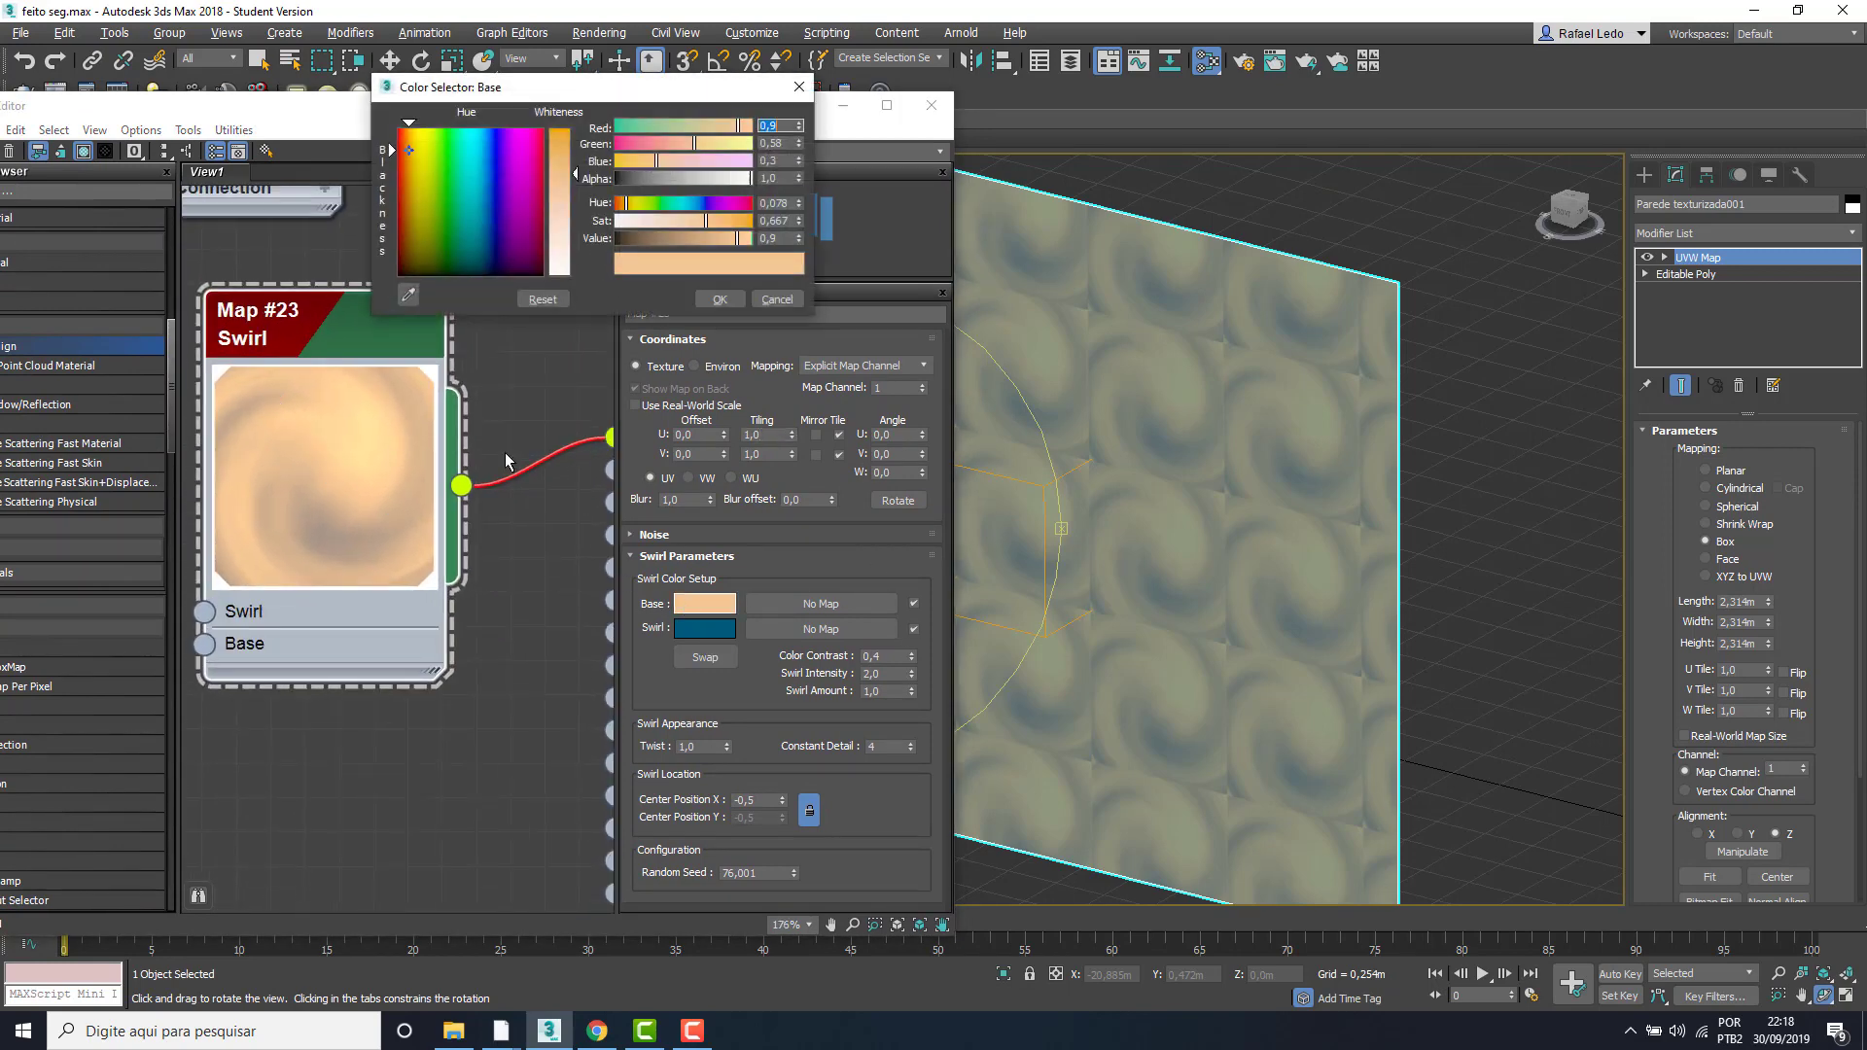
{"action": "left_click_drag", "start_coordinate": [581, 181], "coordinate": [610, 277]}
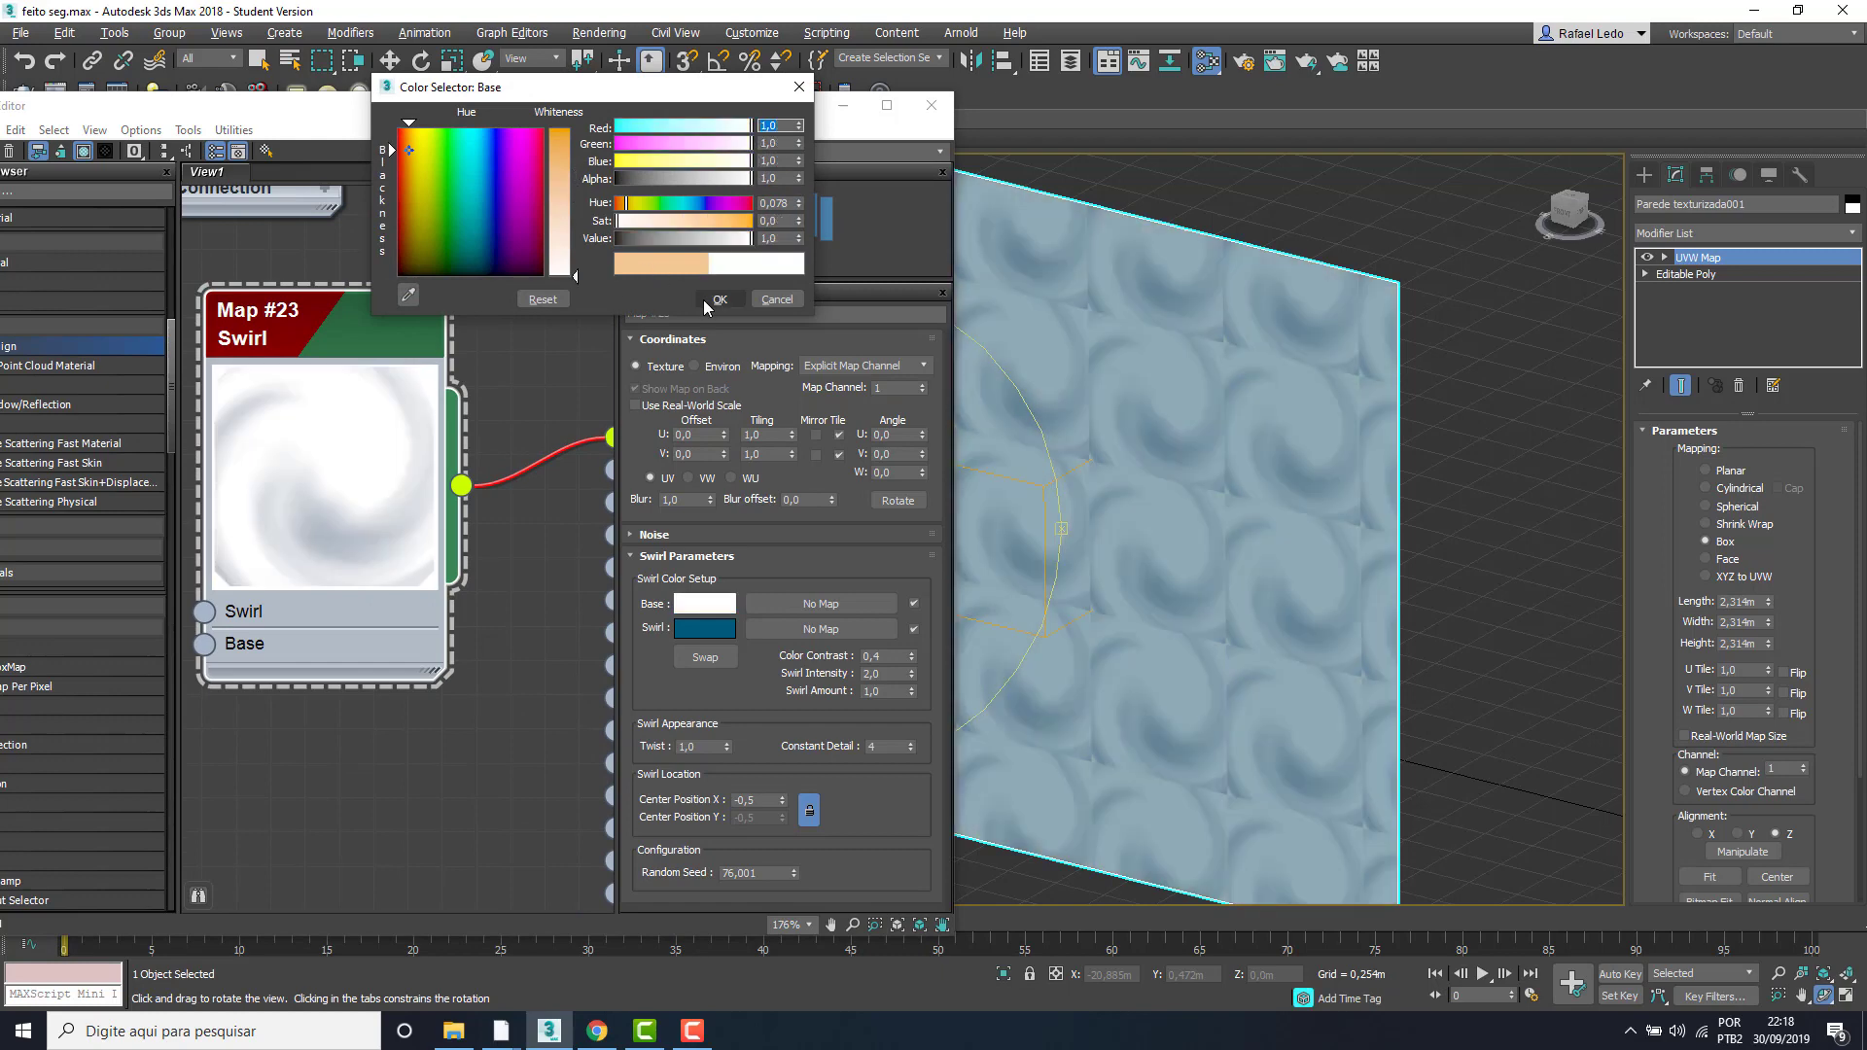
{"action": "left_click", "coordinate": [720, 298]}
- Change the map's Swirl color to a brownish orange with an alpha of 0.302
{"action": "left_click", "coordinate": [715, 629]}
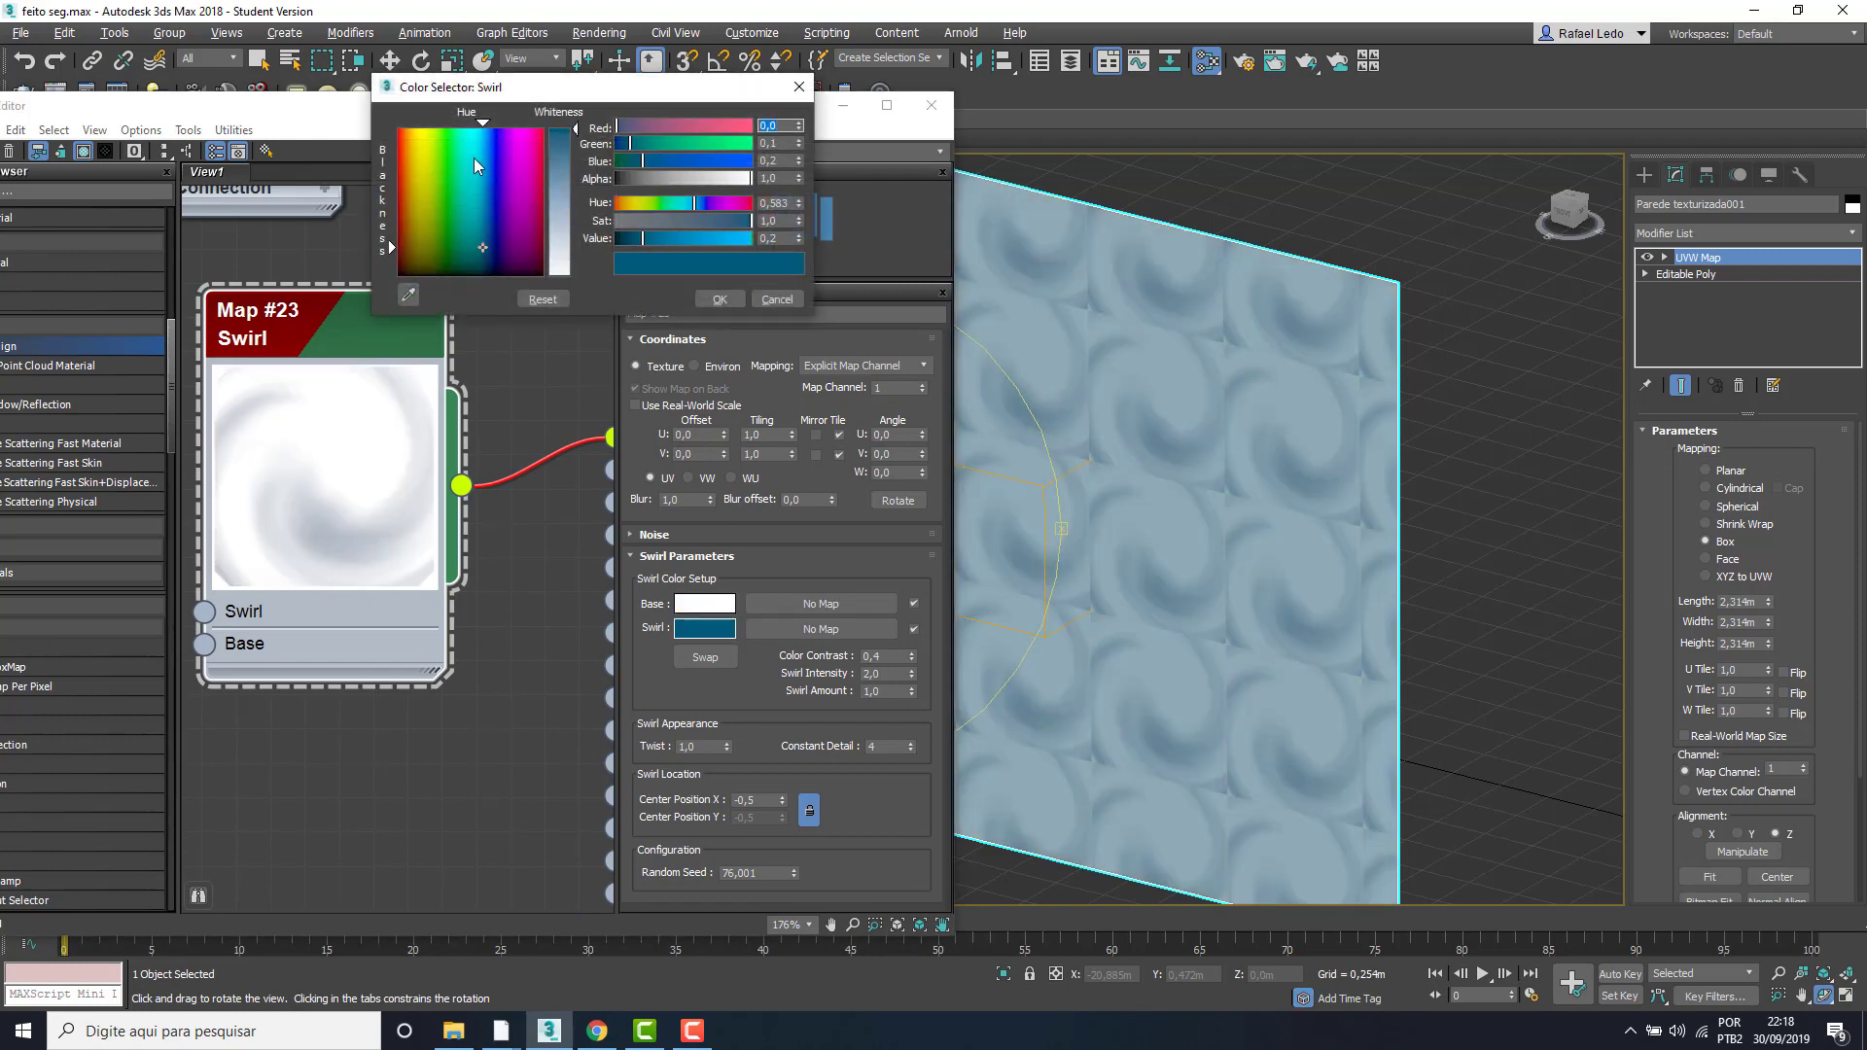
{"action": "left_click", "coordinate": [656, 177]}
{"action": "left_click", "coordinate": [640, 202]}
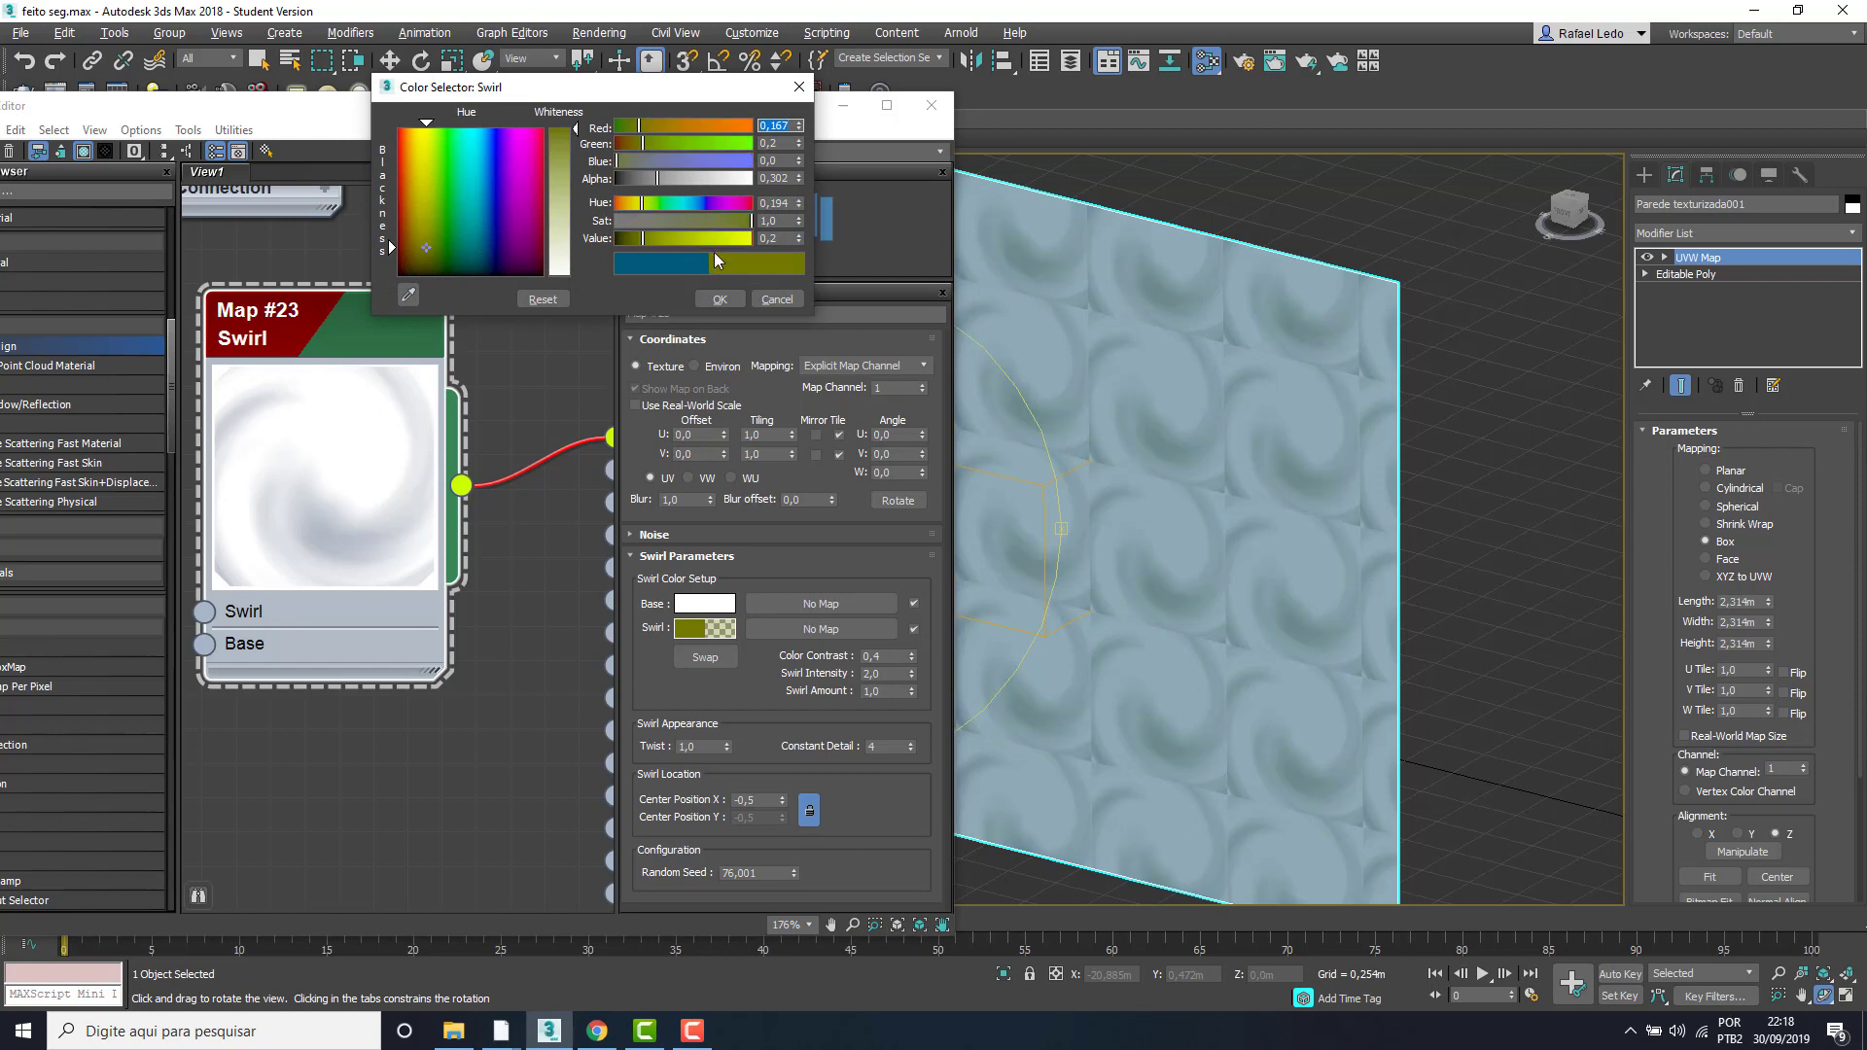
{"action": "left_click", "coordinate": [701, 128]}
{"action": "mouse_move", "coordinate": [568, 160]}
{"action": "left_mouse_down"}
{"action": "mouse_move", "coordinate": [573, 176]}
{"action": "mouse_move", "coordinate": [575, 138]}
{"action": "left_mouse_up"}
{"action": "left_click", "coordinate": [720, 299]}
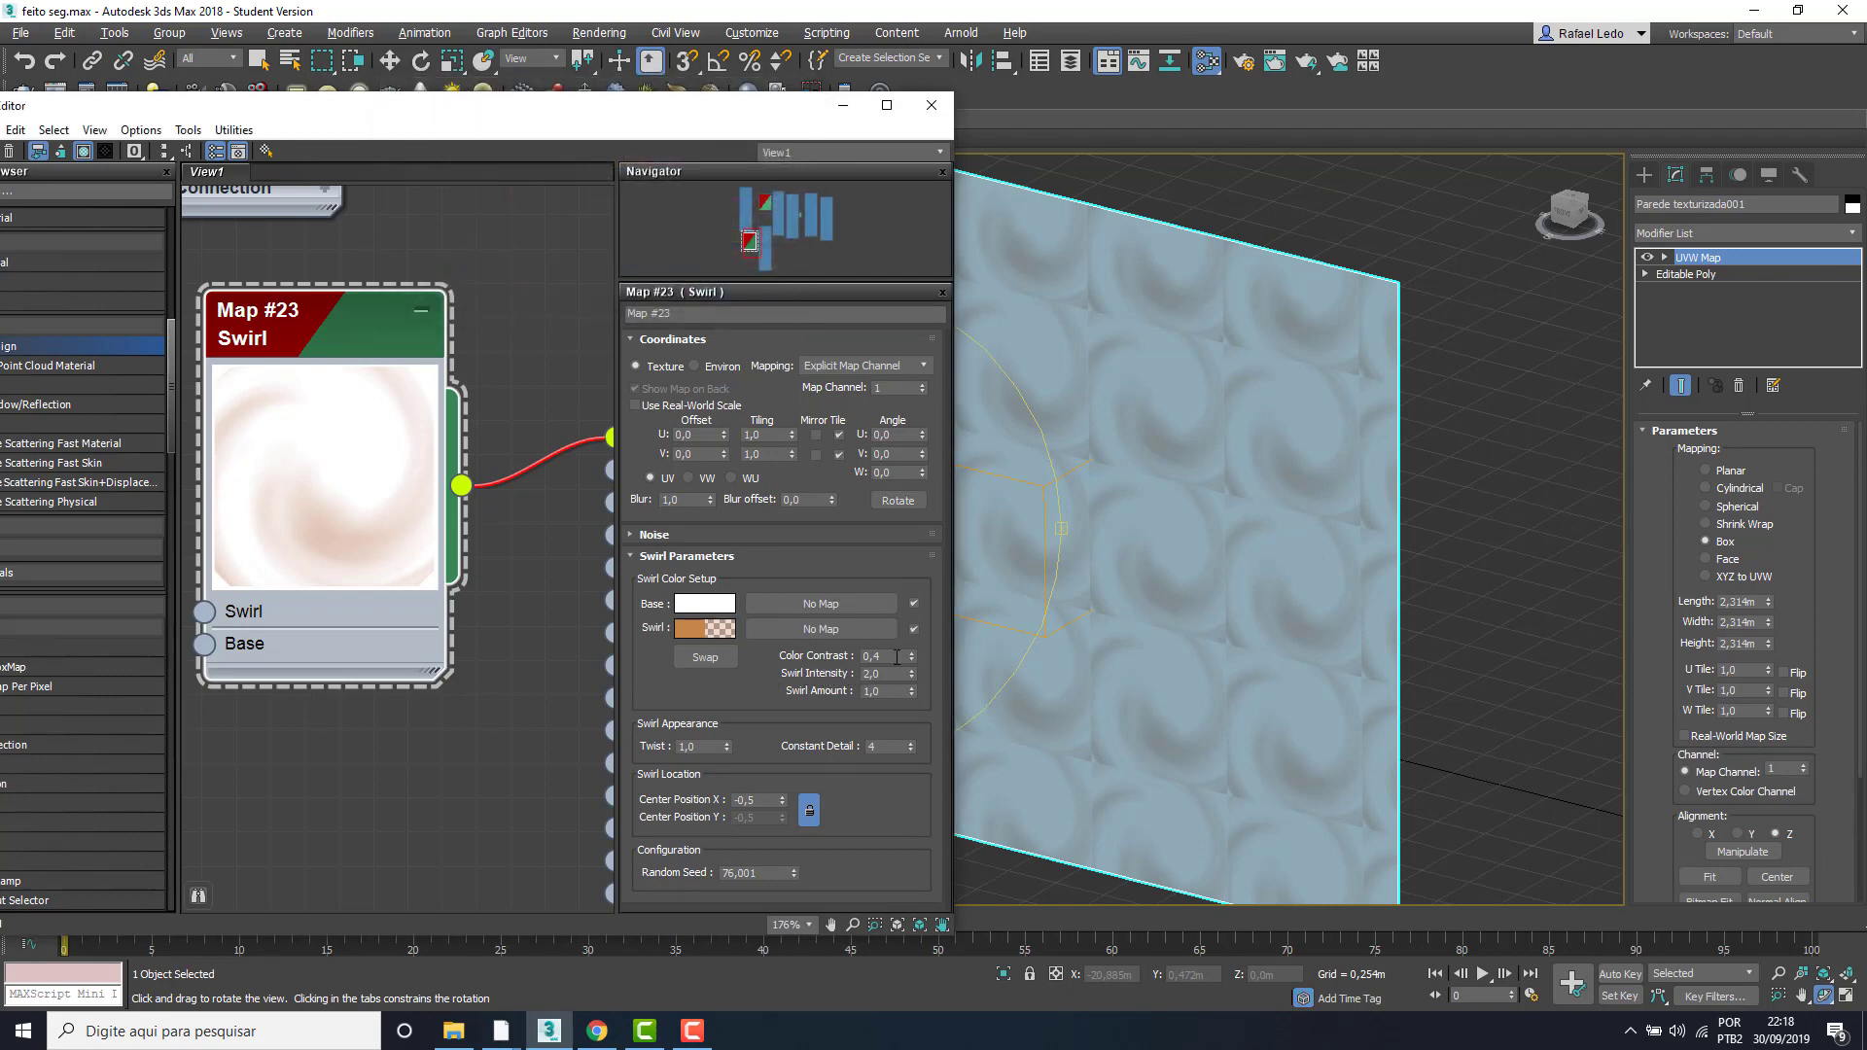
- Set the swirl's color contrast to 0.69, intensity to 3.15, amount to 1.5, twist to 1.7 and constant detail to 10
{"action": "left_click_drag", "start_coordinate": [914, 659], "coordinate": [909, 627]}
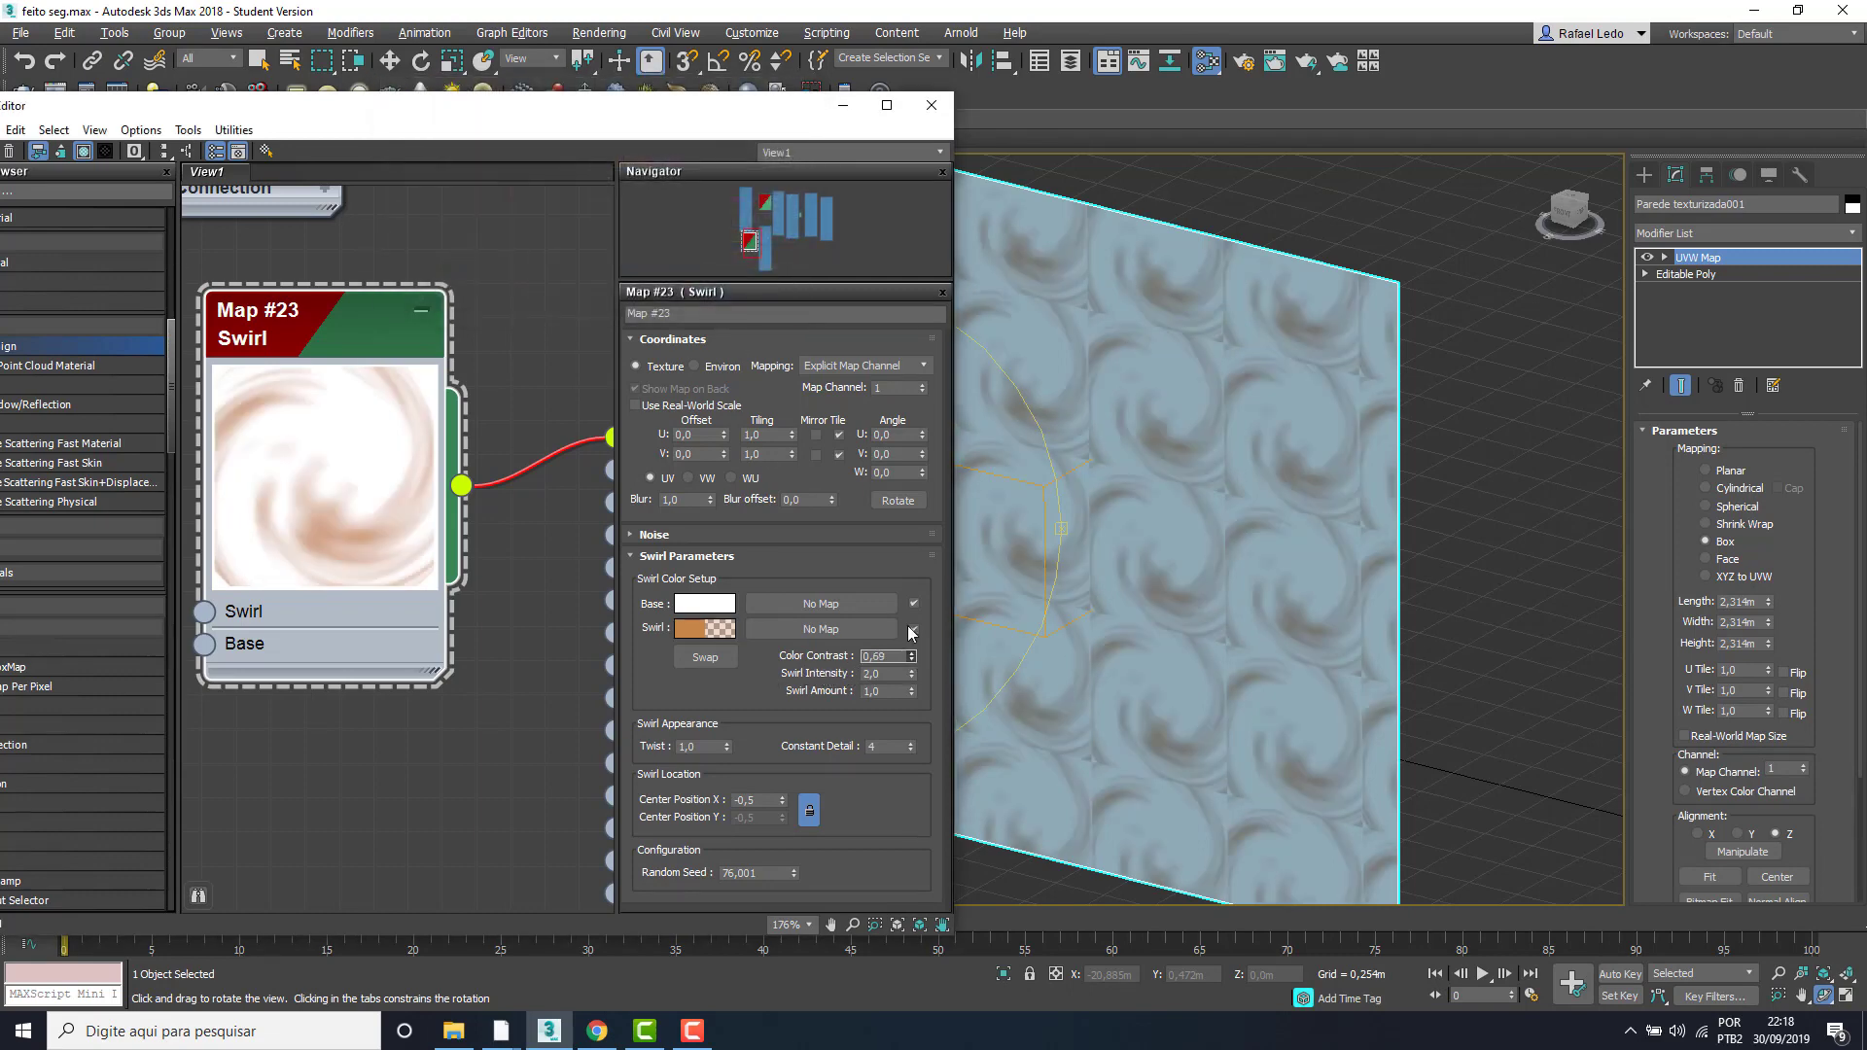
{"action": "mouse_move", "coordinate": [912, 677]}
{"action": "left_mouse_down"}
{"action": "mouse_move", "coordinate": [909, 640]}
{"action": "mouse_move", "coordinate": [910, 684]}
{"action": "left_mouse_up"}
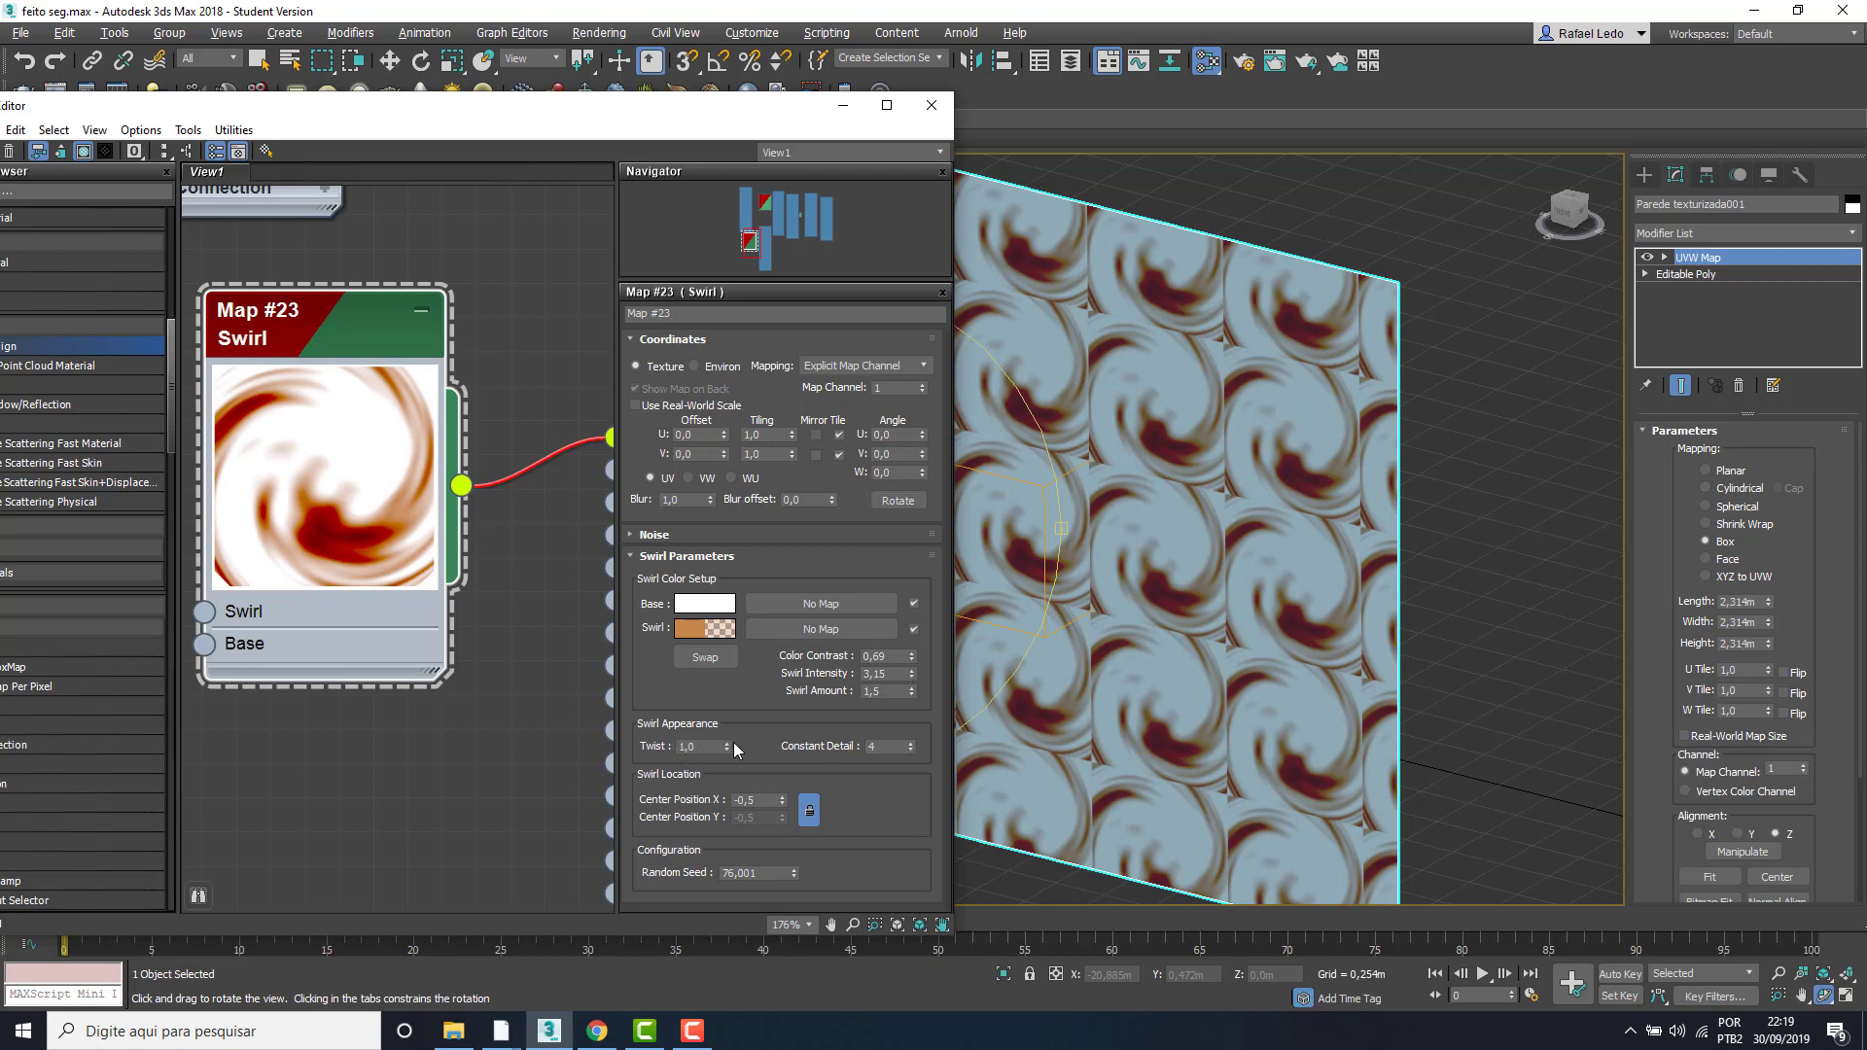
{"action": "left_click_drag", "start_coordinate": [727, 745], "coordinate": [728, 728]}
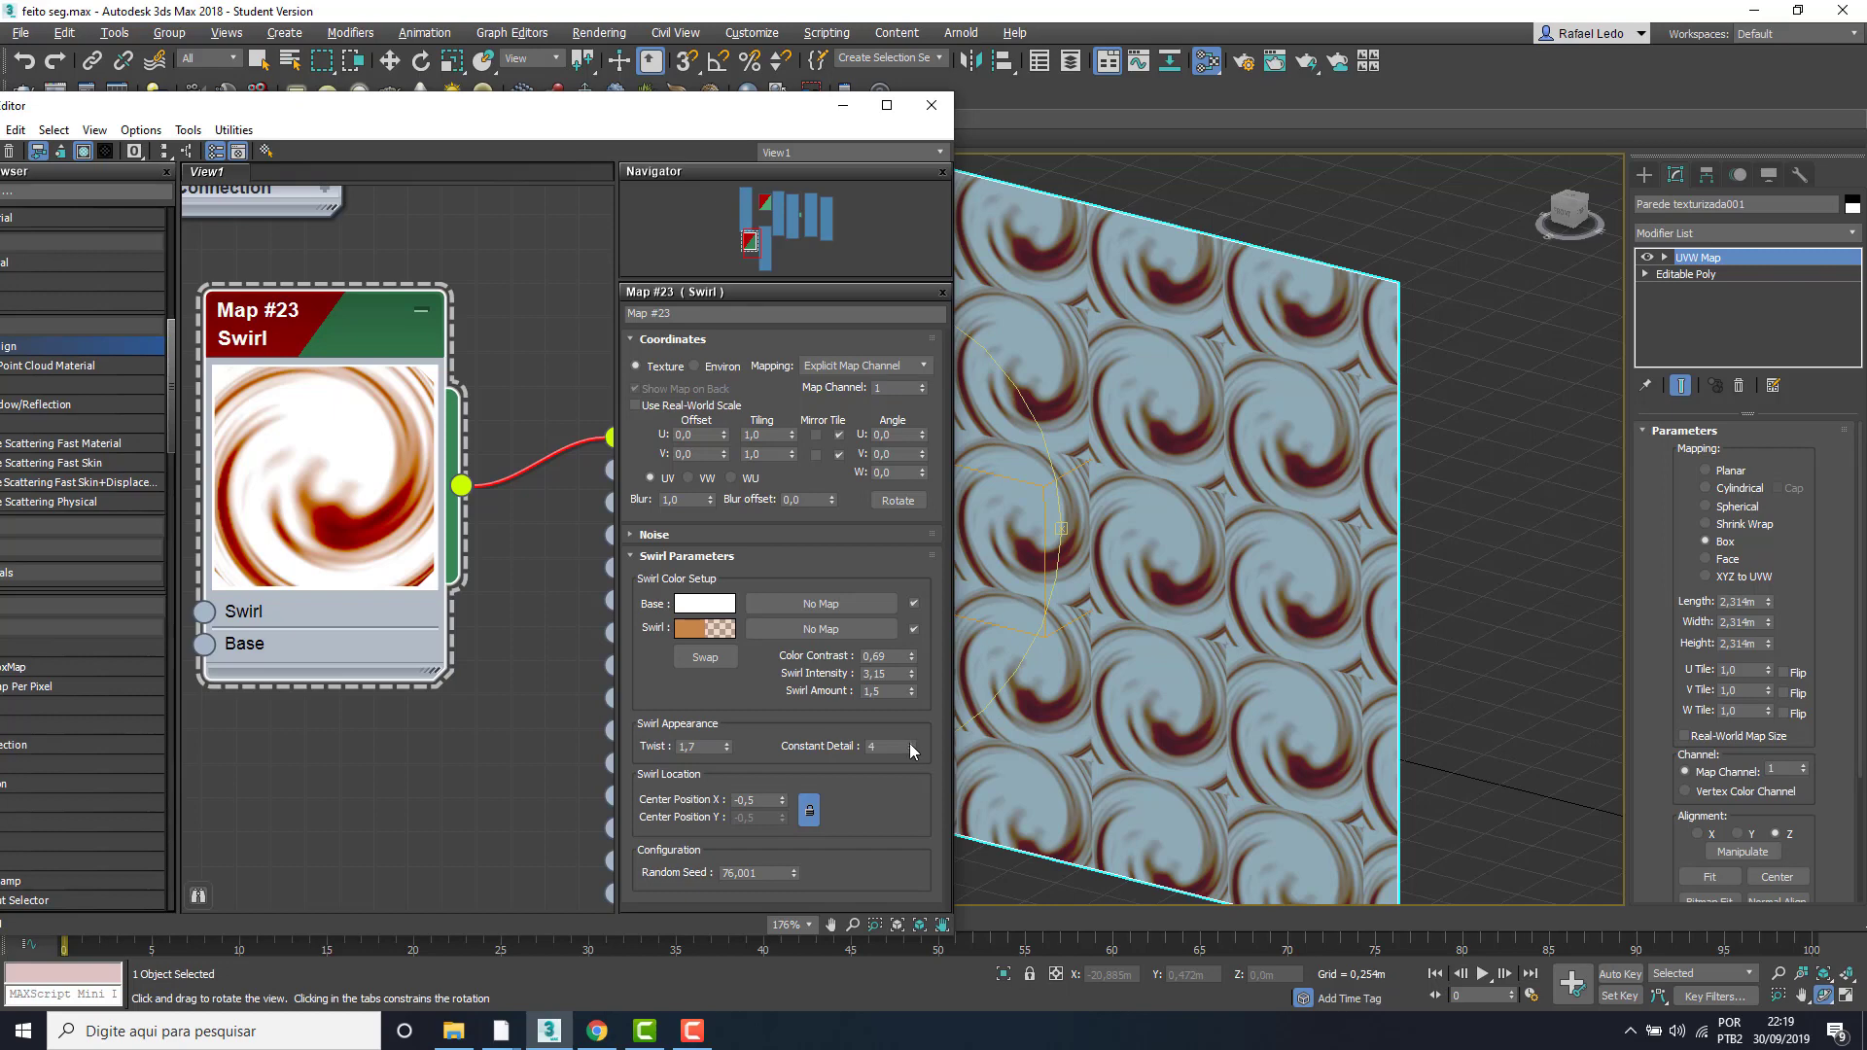
{"action": "left_click_drag", "start_coordinate": [908, 743], "coordinate": [909, 734]}
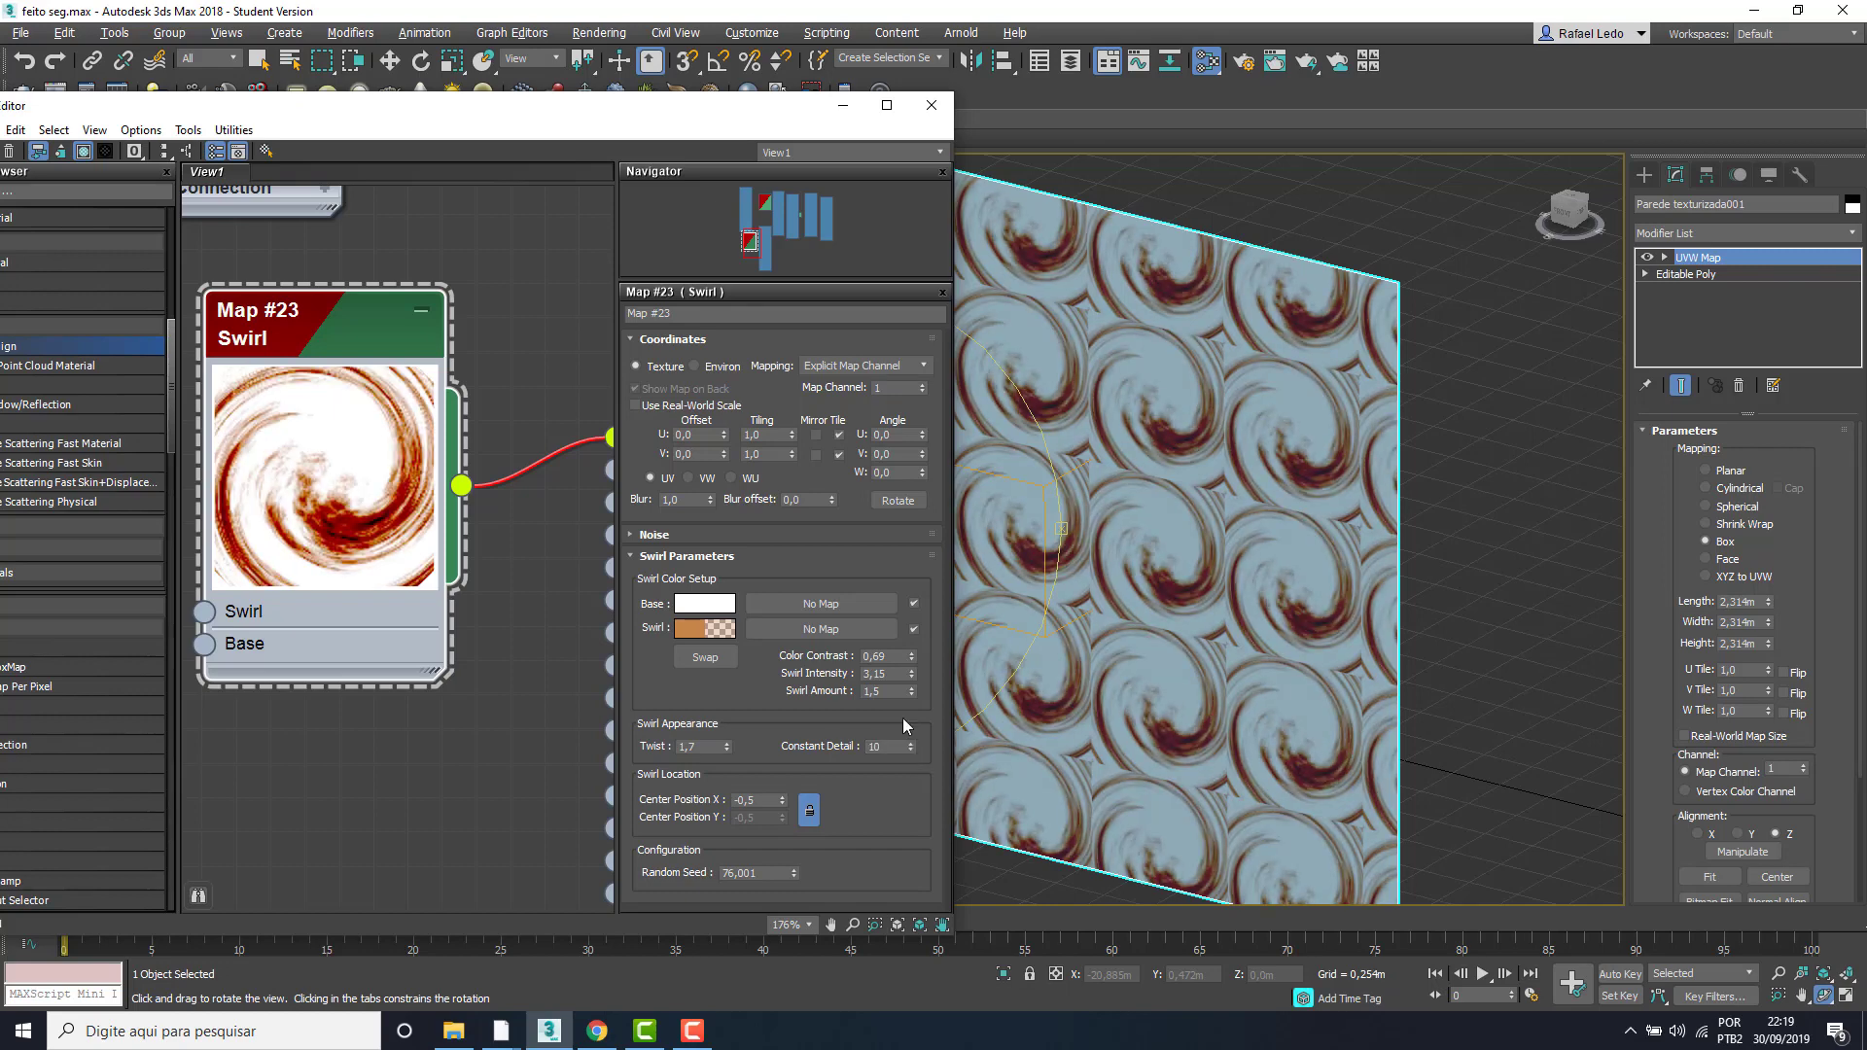
- Shift the Swirl color to golden orange with red 0.748, green 0.435, blue 0.067 and alpha 0.216
{"action": "left_click", "coordinate": [717, 629]}
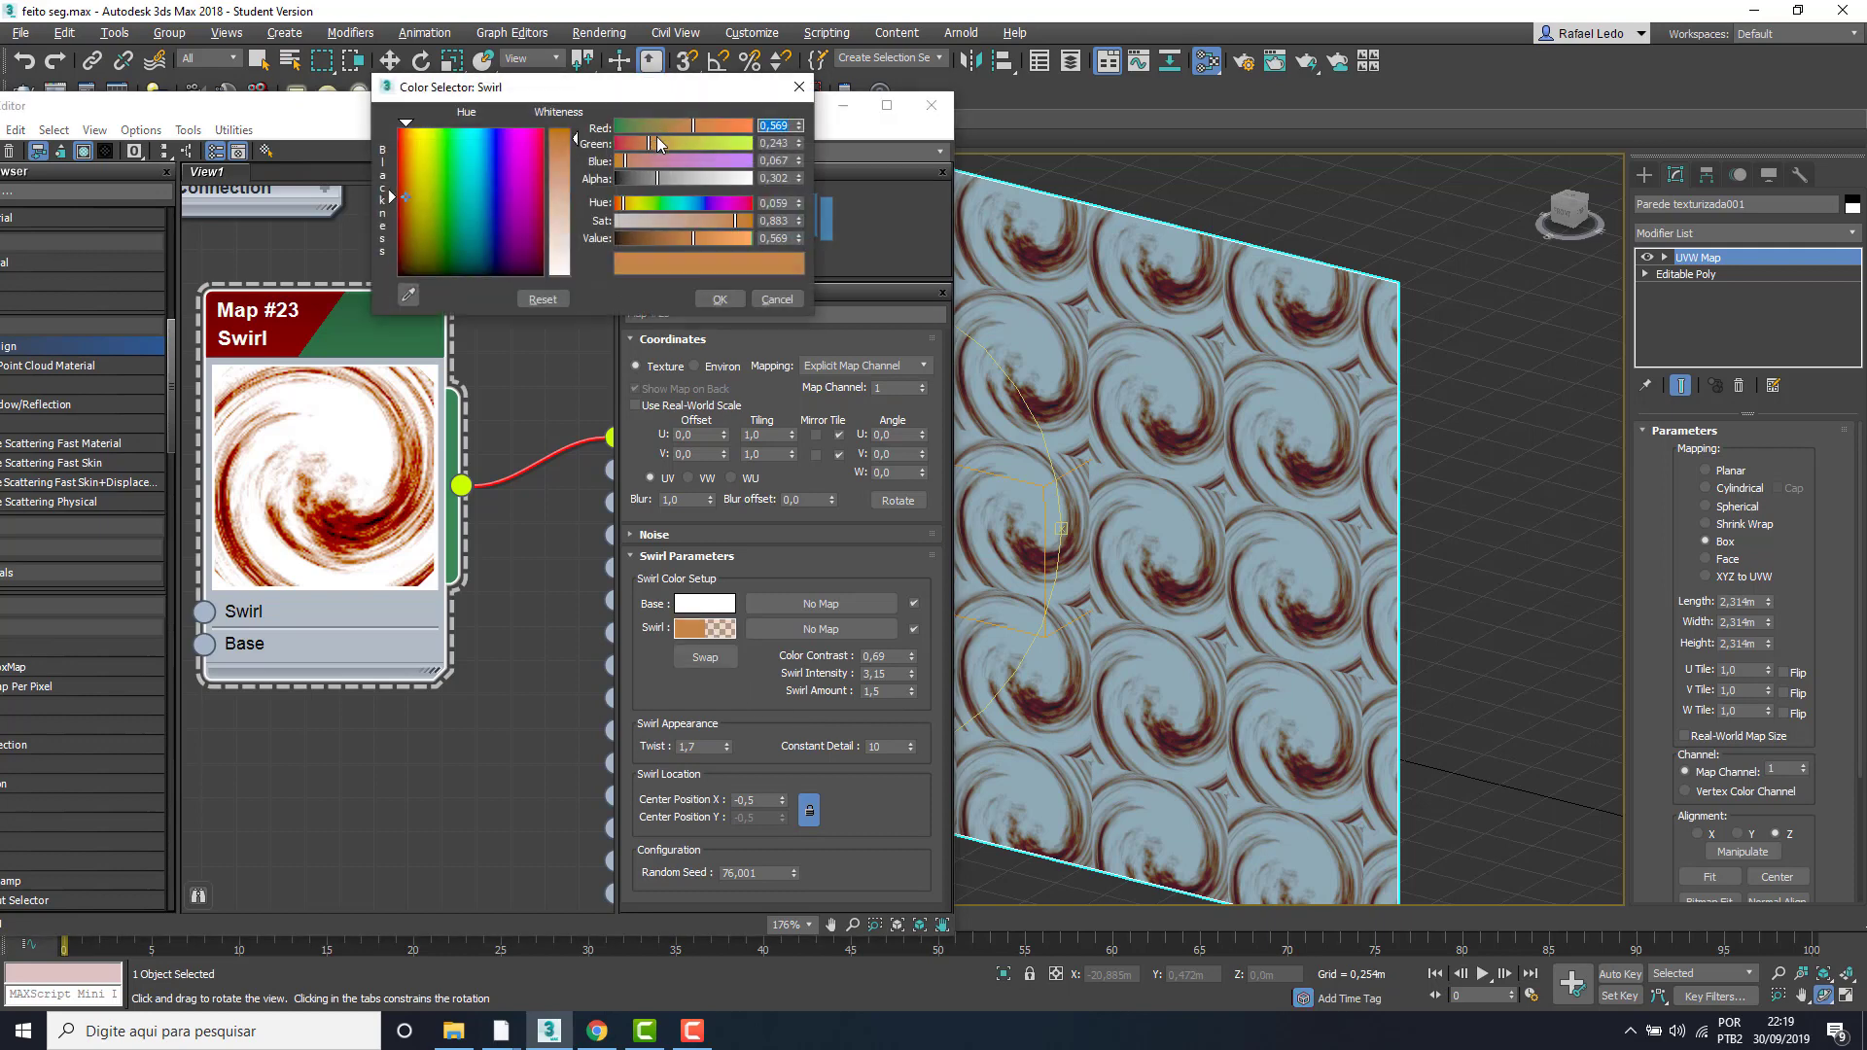
{"action": "left_click_drag", "start_coordinate": [639, 202], "coordinate": [632, 205]}
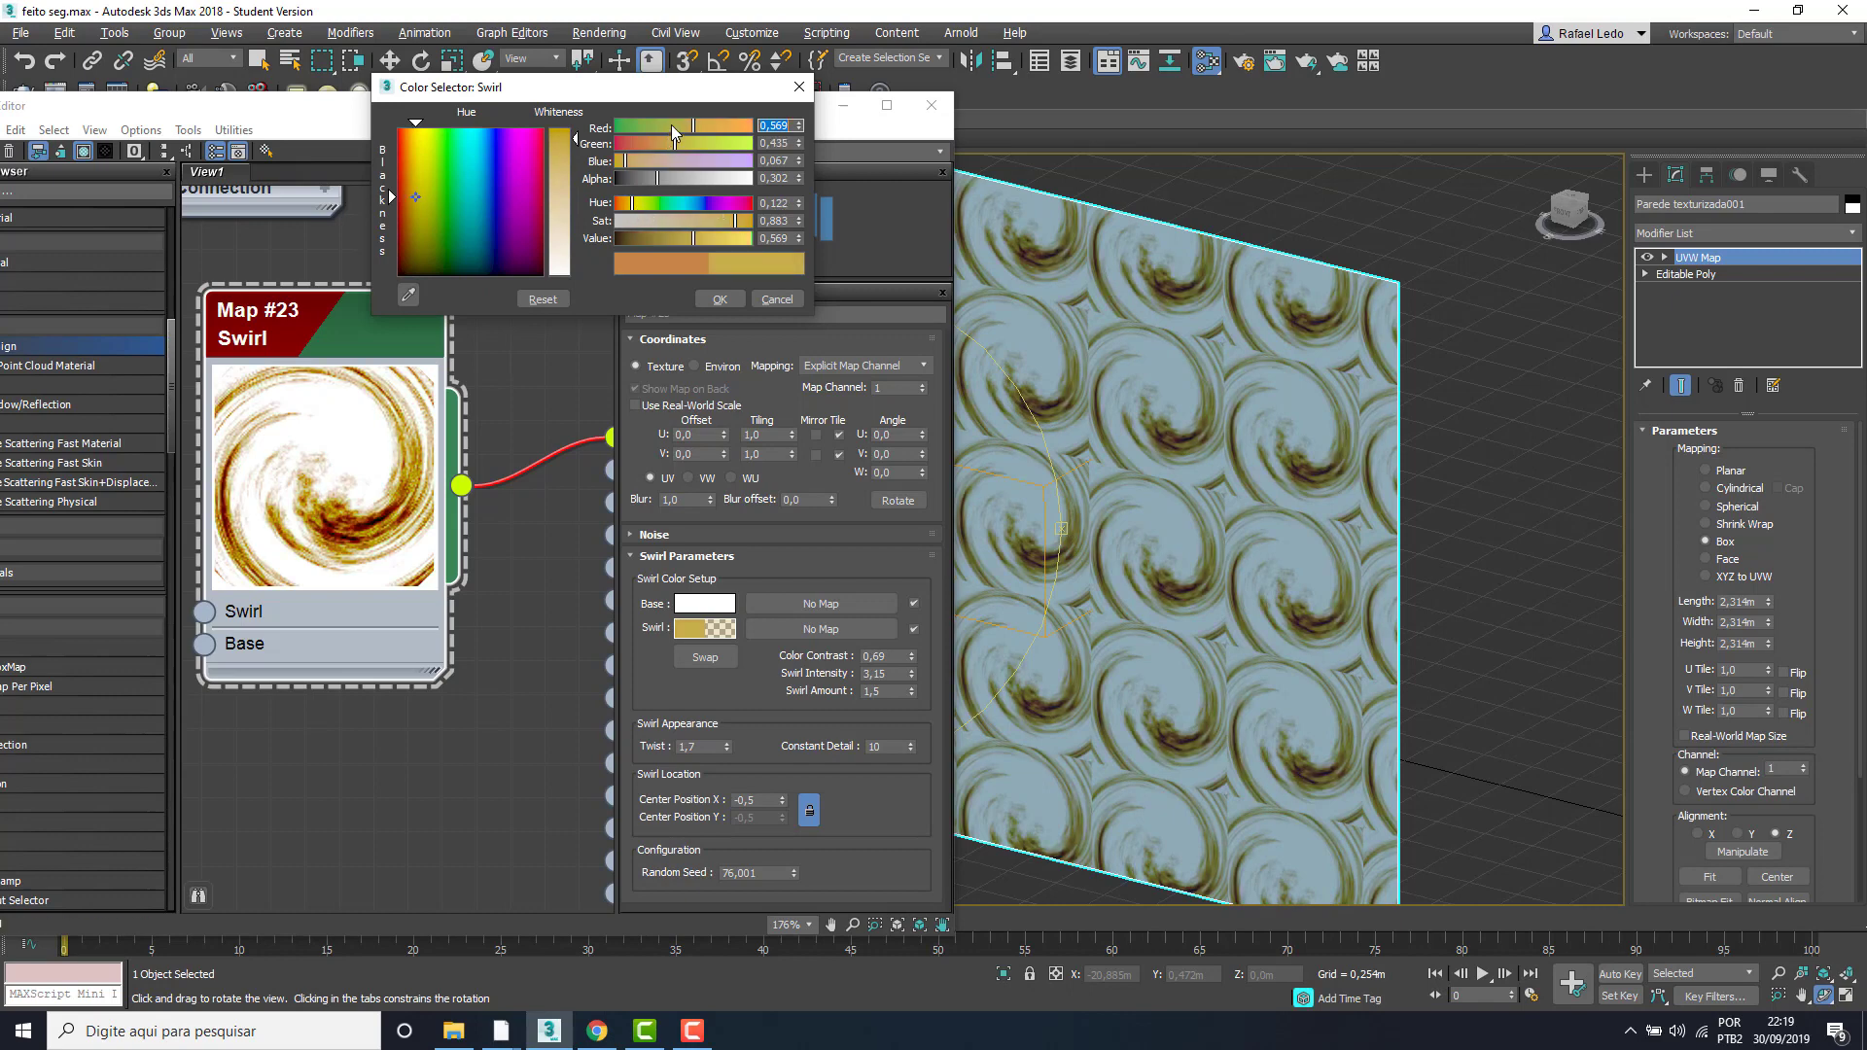
{"action": "left_click_drag", "start_coordinate": [692, 125], "coordinate": [725, 134]}
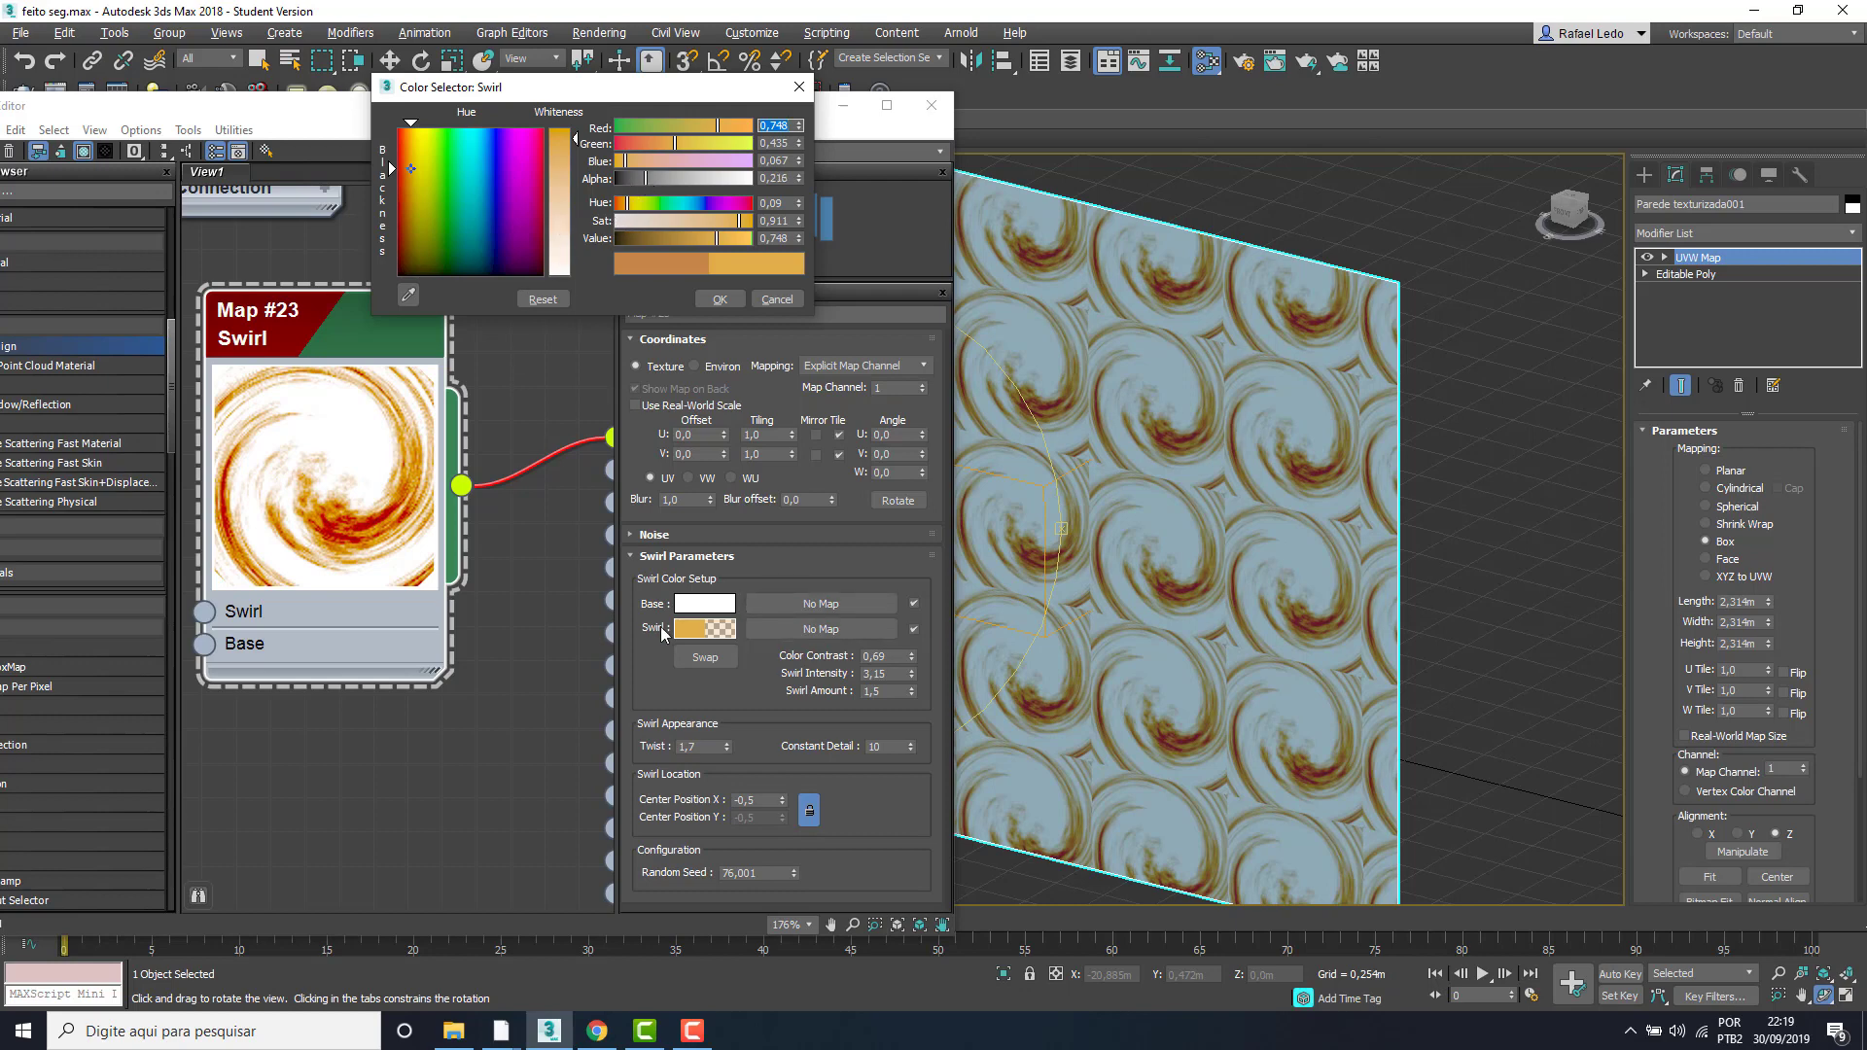
{"action": "left_click", "coordinate": [696, 631]}
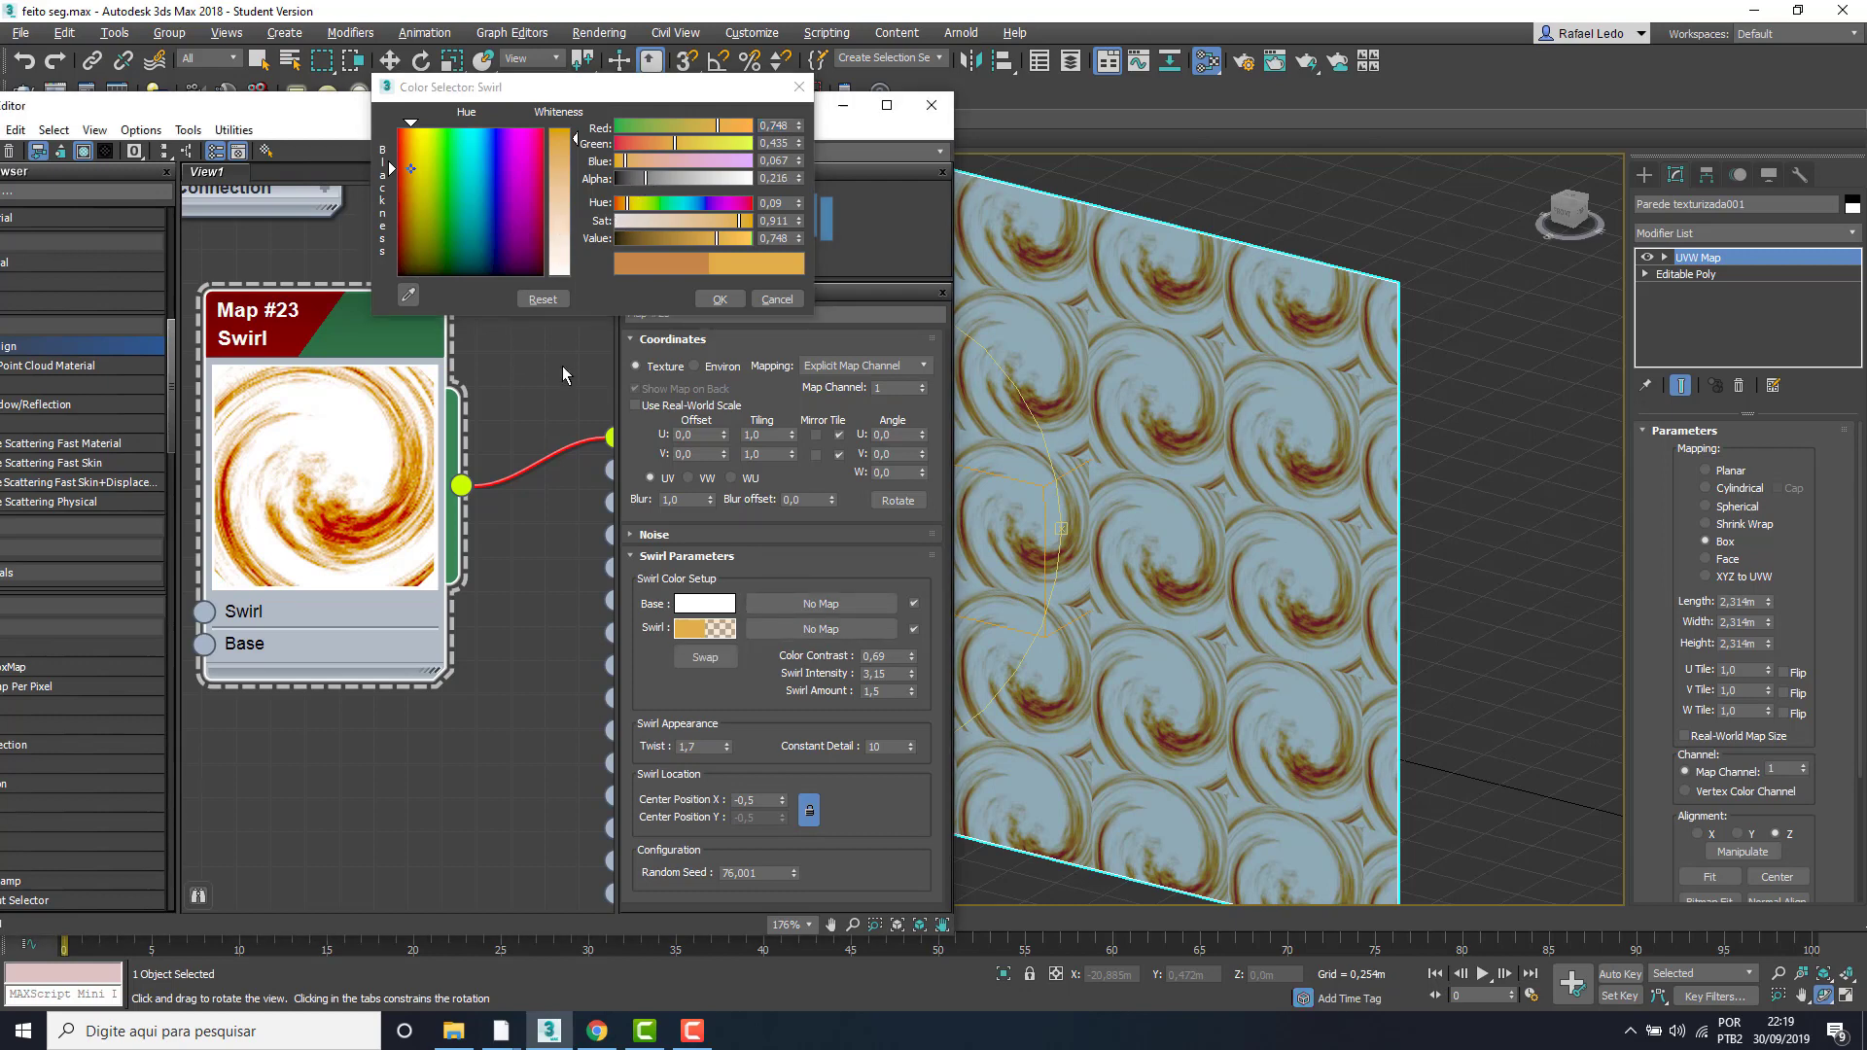
- Change the Swirl color to a neutral grey with value 0.288 and alpha 0.0
{"action": "left_click", "coordinate": [636, 180]}
{"action": "left_click_drag", "start_coordinate": [579, 142], "coordinate": [577, 276]}
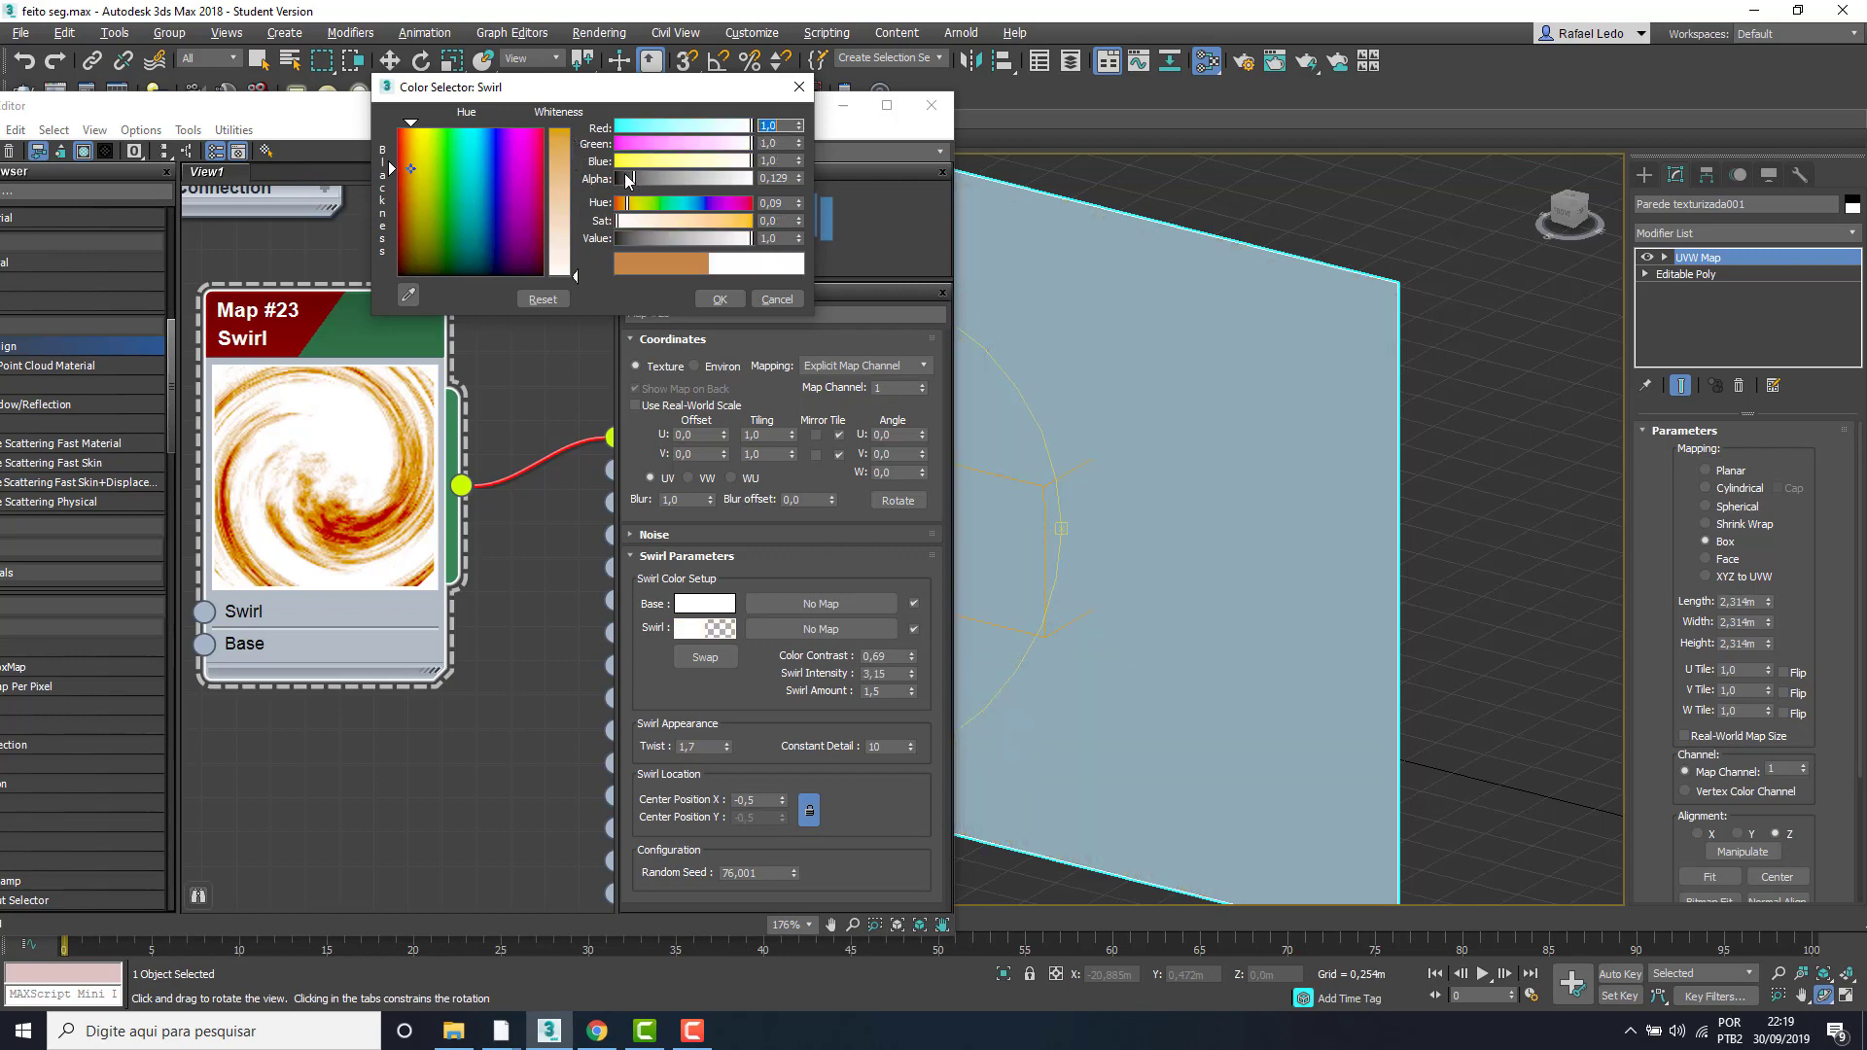
{"action": "left_click_drag", "start_coordinate": [627, 180], "coordinate": [613, 183]}
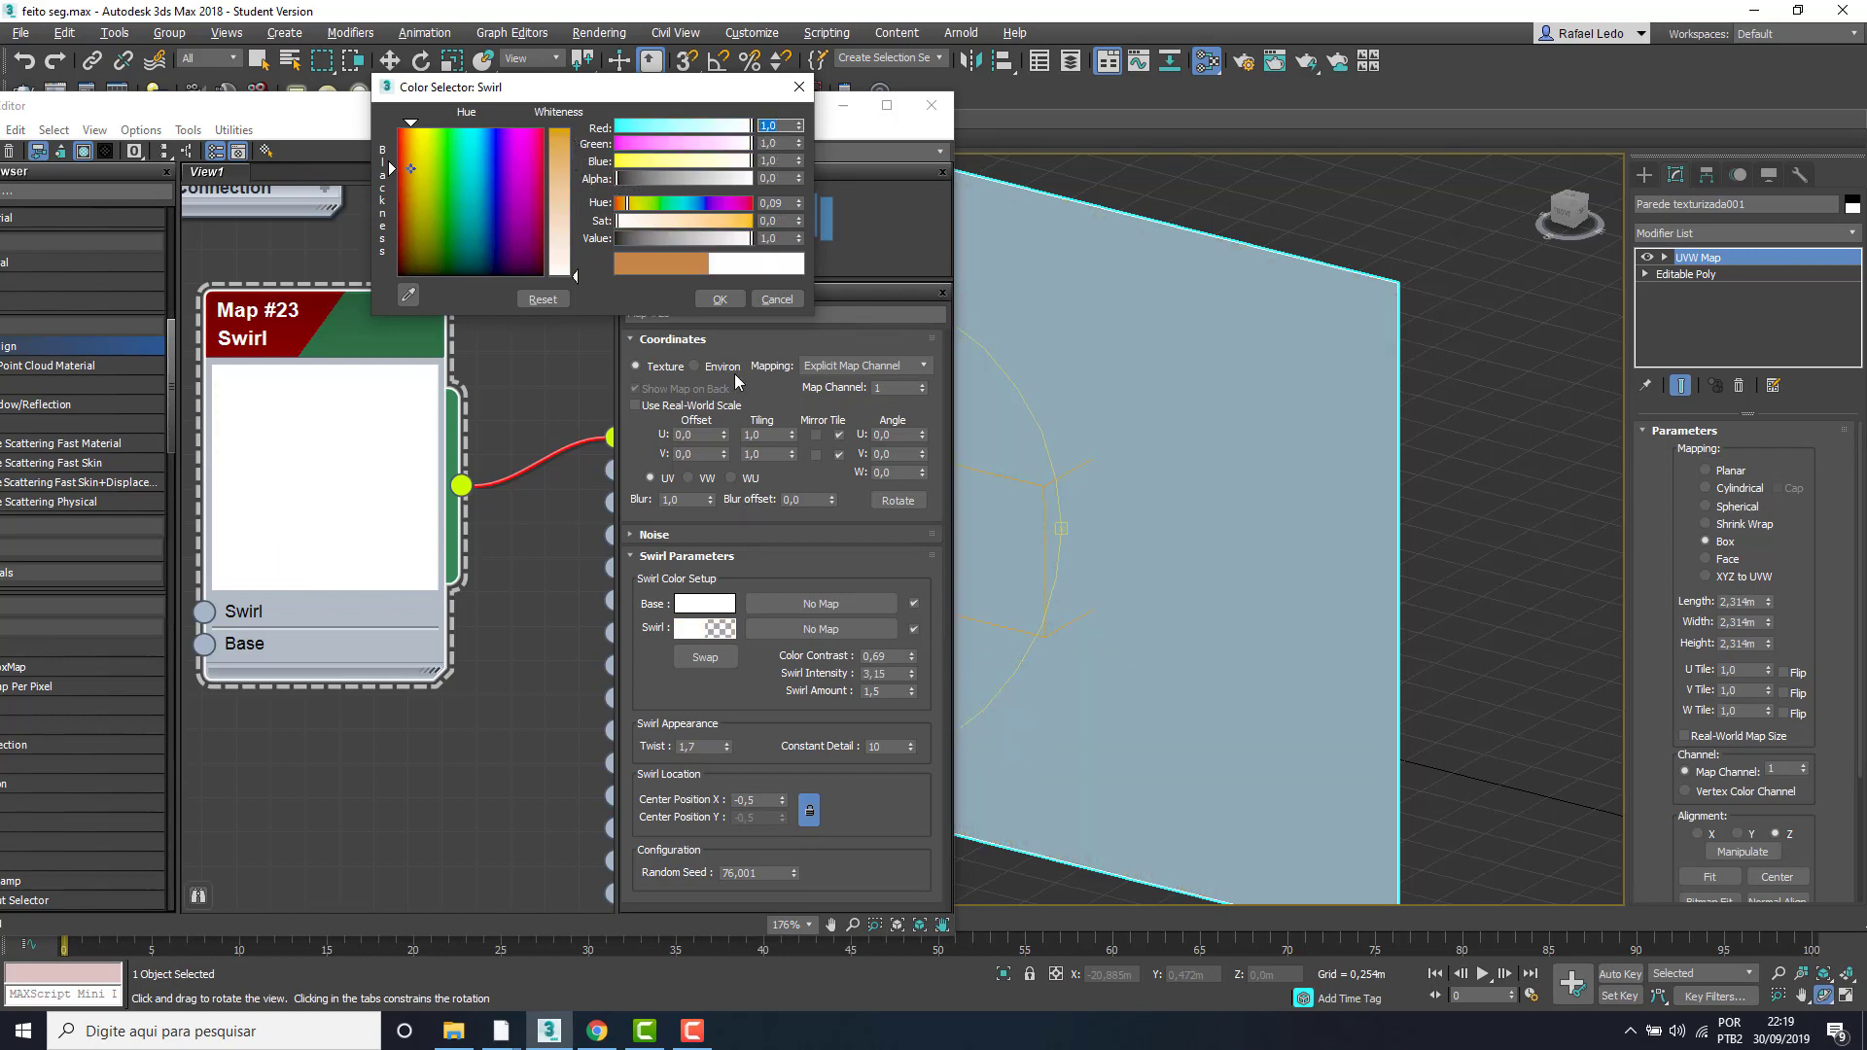
{"action": "left_click_drag", "start_coordinate": [679, 241], "coordinate": [653, 241]}
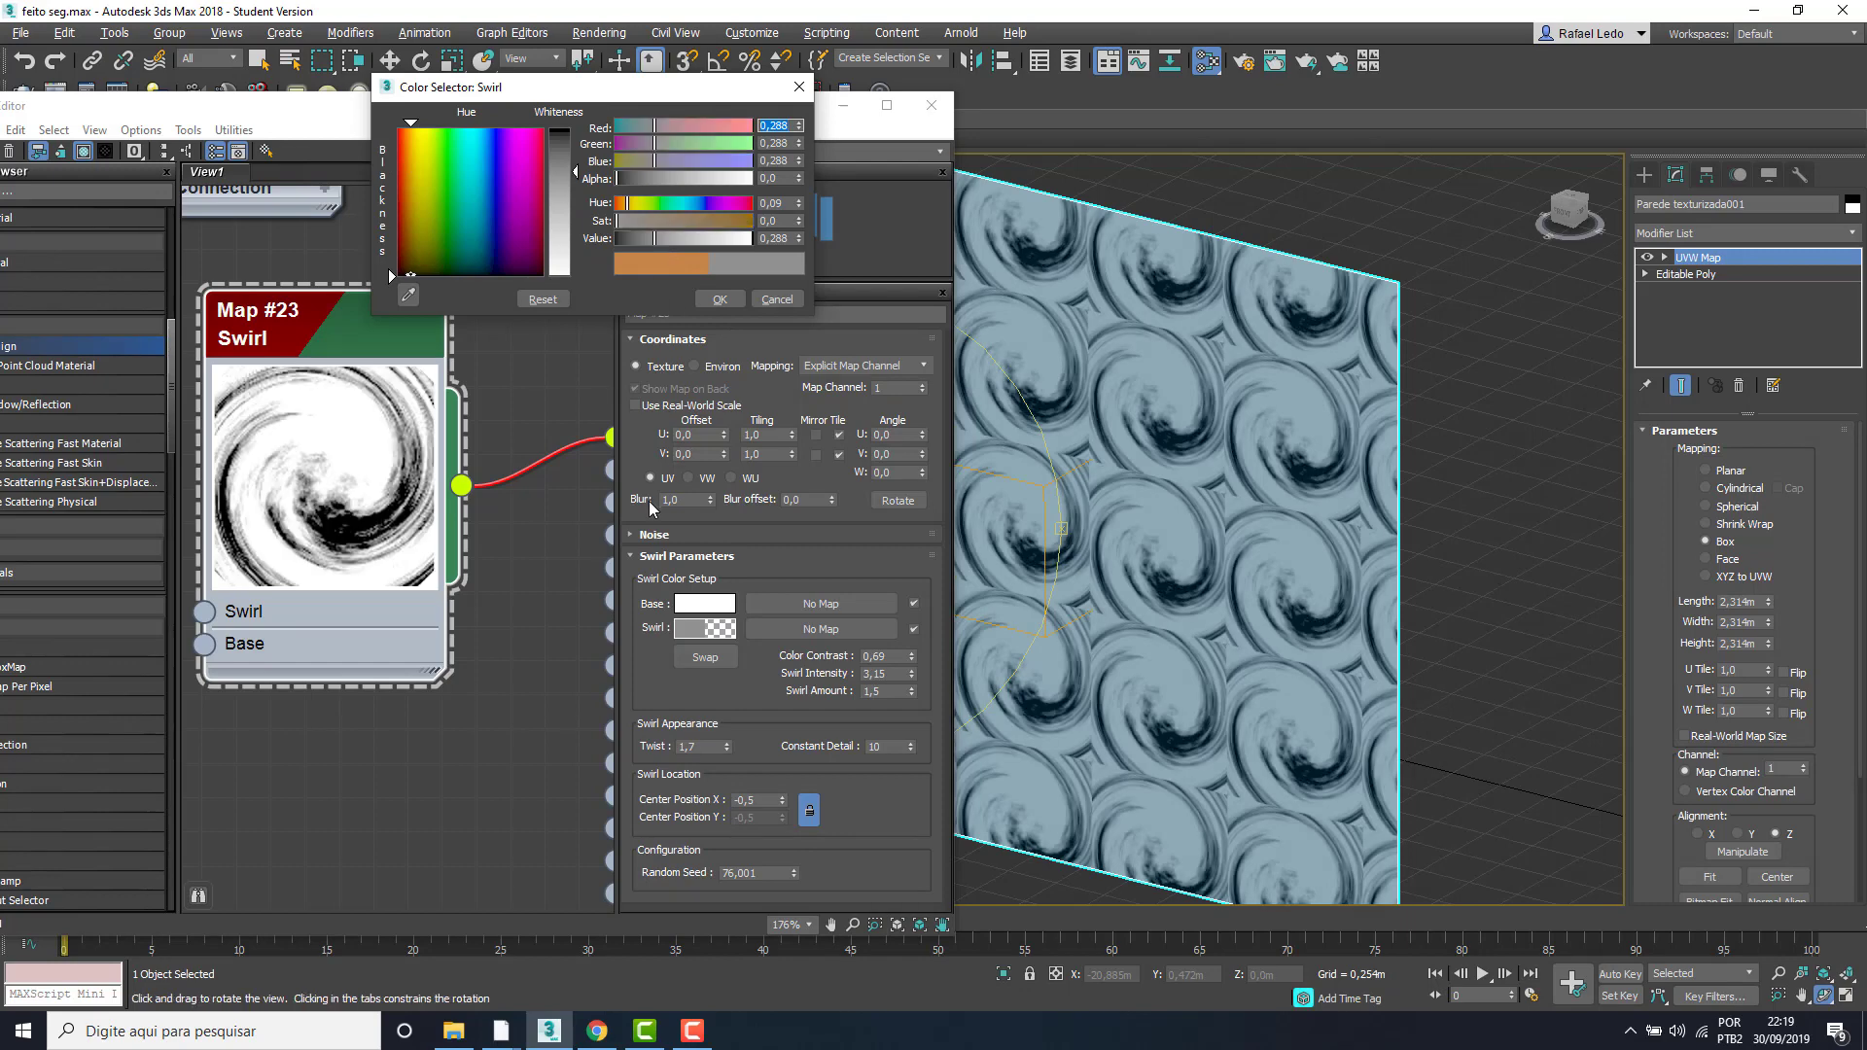
{"action": "left_click", "coordinate": [720, 299]}
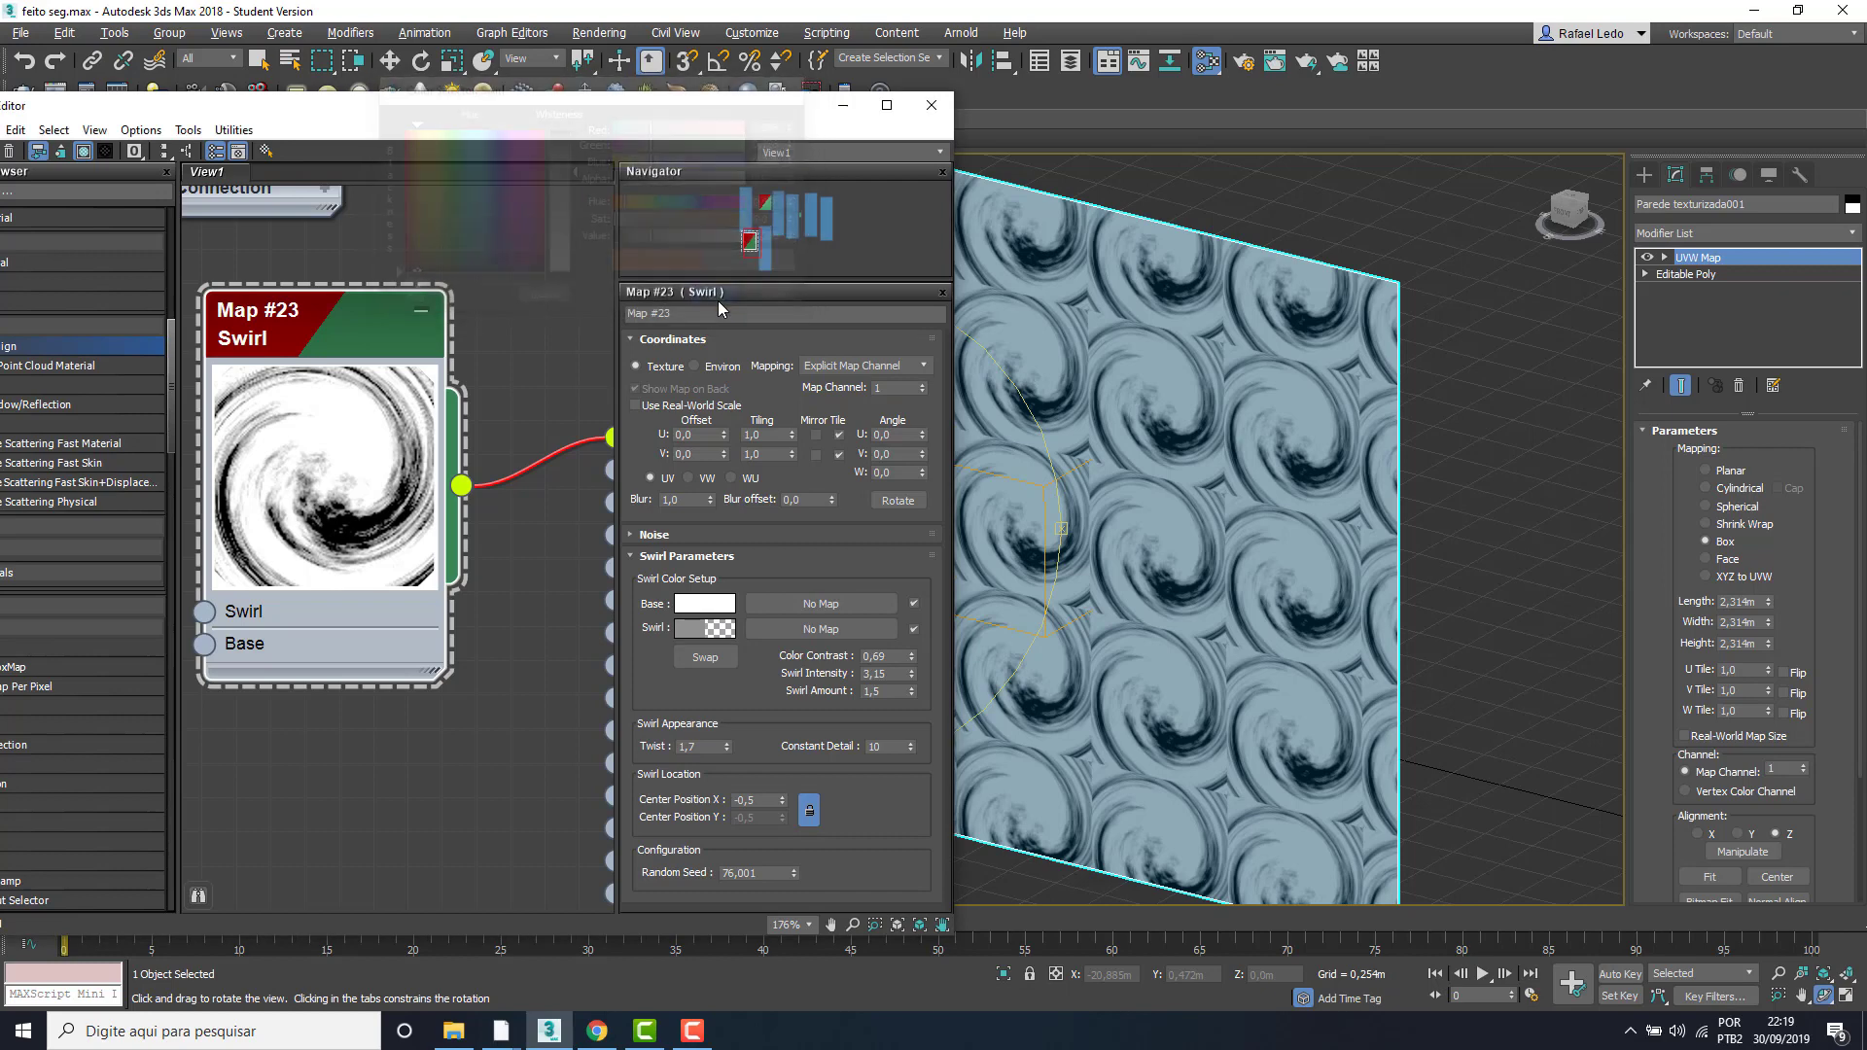
- Try pure red as the map's Base color, then undo the change
{"action": "left_click", "coordinate": [704, 604]}
{"action": "left_click_drag", "start_coordinate": [719, 221], "coordinate": [754, 226]}
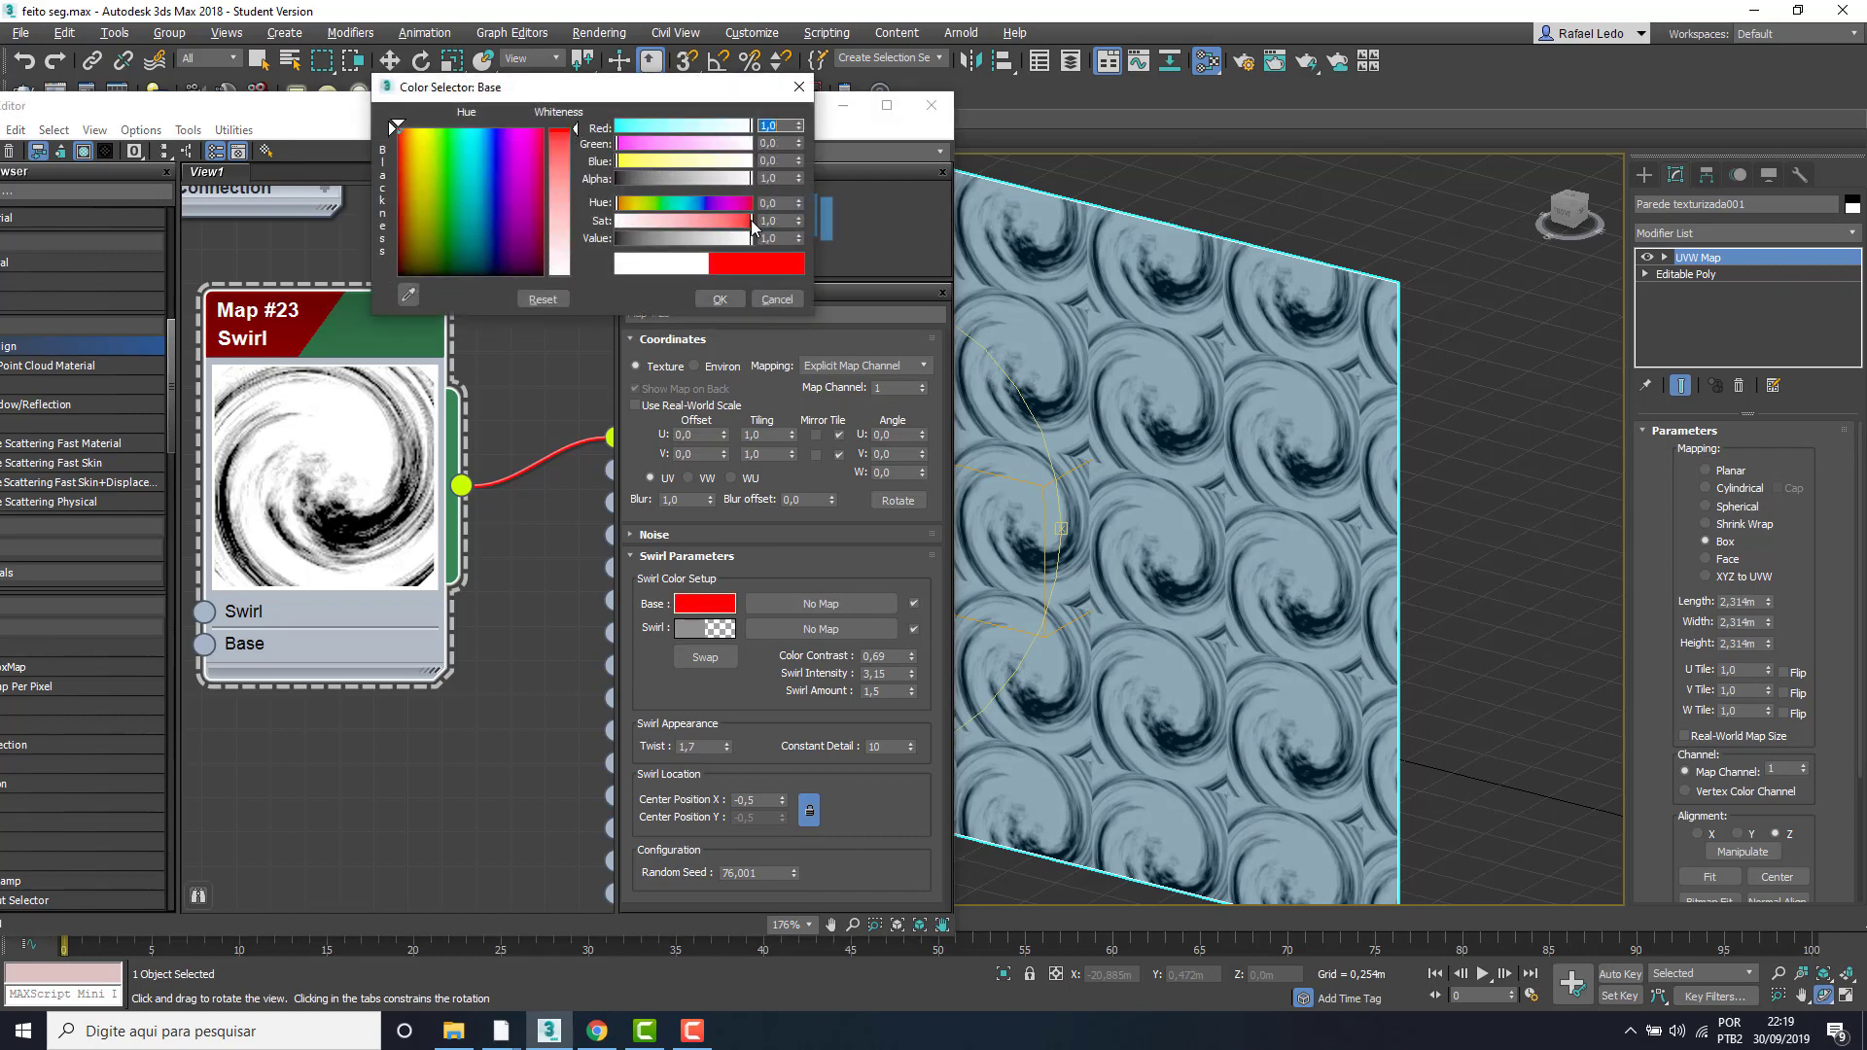
{"action": "left_click", "coordinate": [721, 300]}
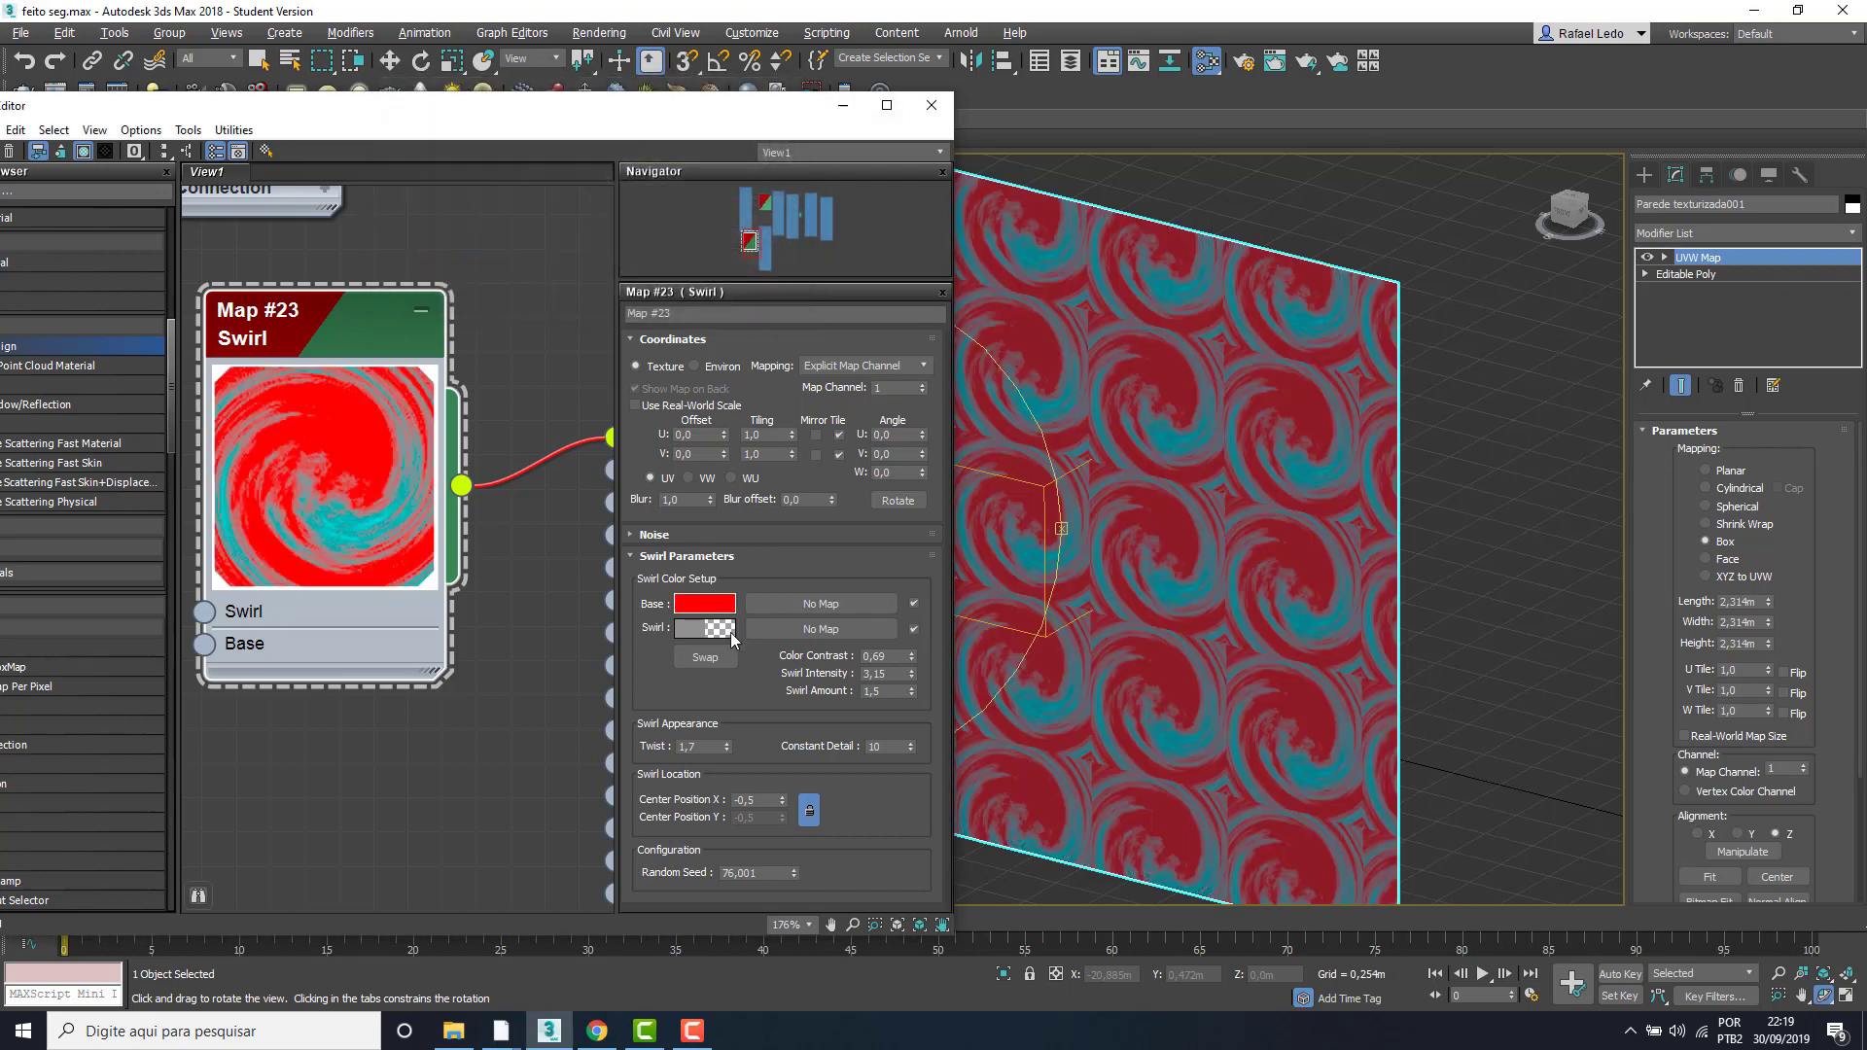
{"action": "key", "text": "ctrl+z"}
- Change the Swirl color to deep red with red 0.669, green 0.008 and blue 0.008
{"action": "left_click", "coordinate": [715, 630]}
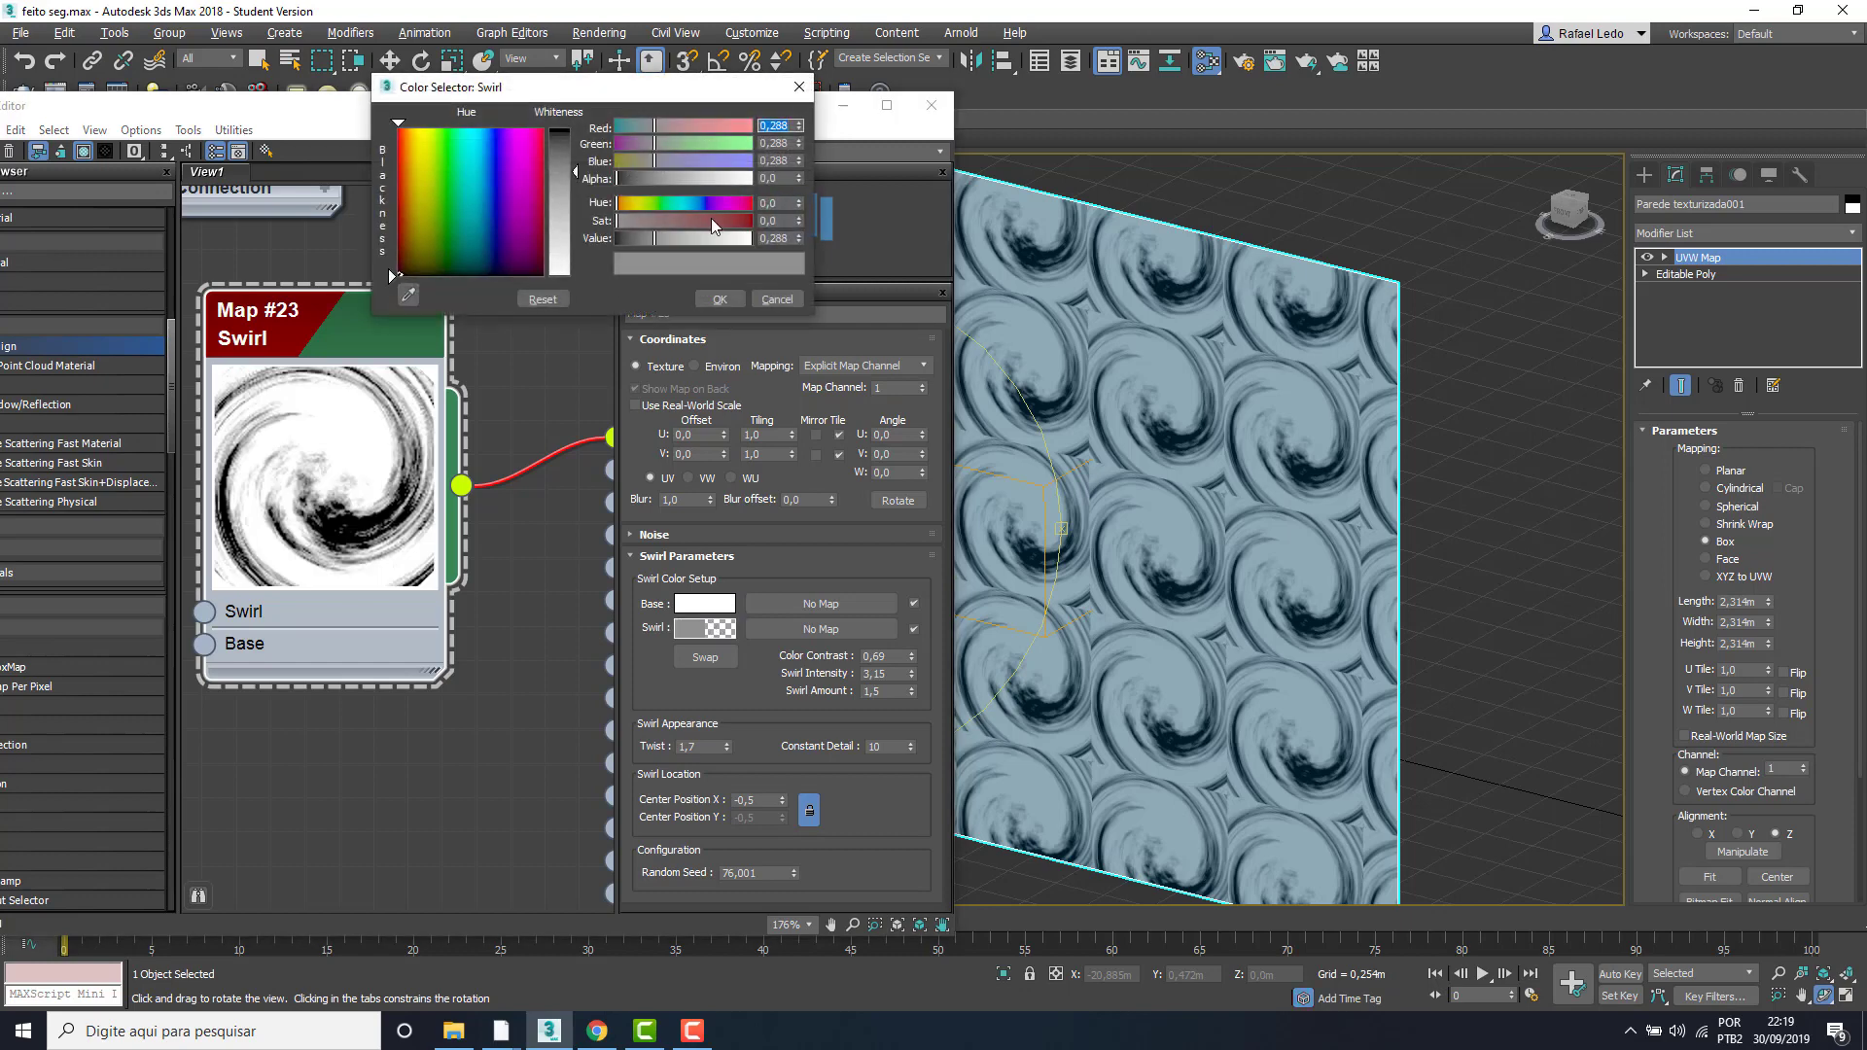
{"action": "mouse_move", "coordinate": [710, 218]}
{"action": "left_mouse_down"}
{"action": "mouse_move", "coordinate": [738, 219]}
{"action": "mouse_move", "coordinate": [731, 200]}
{"action": "left_mouse_up"}
{"action": "left_click", "coordinate": [704, 121]}
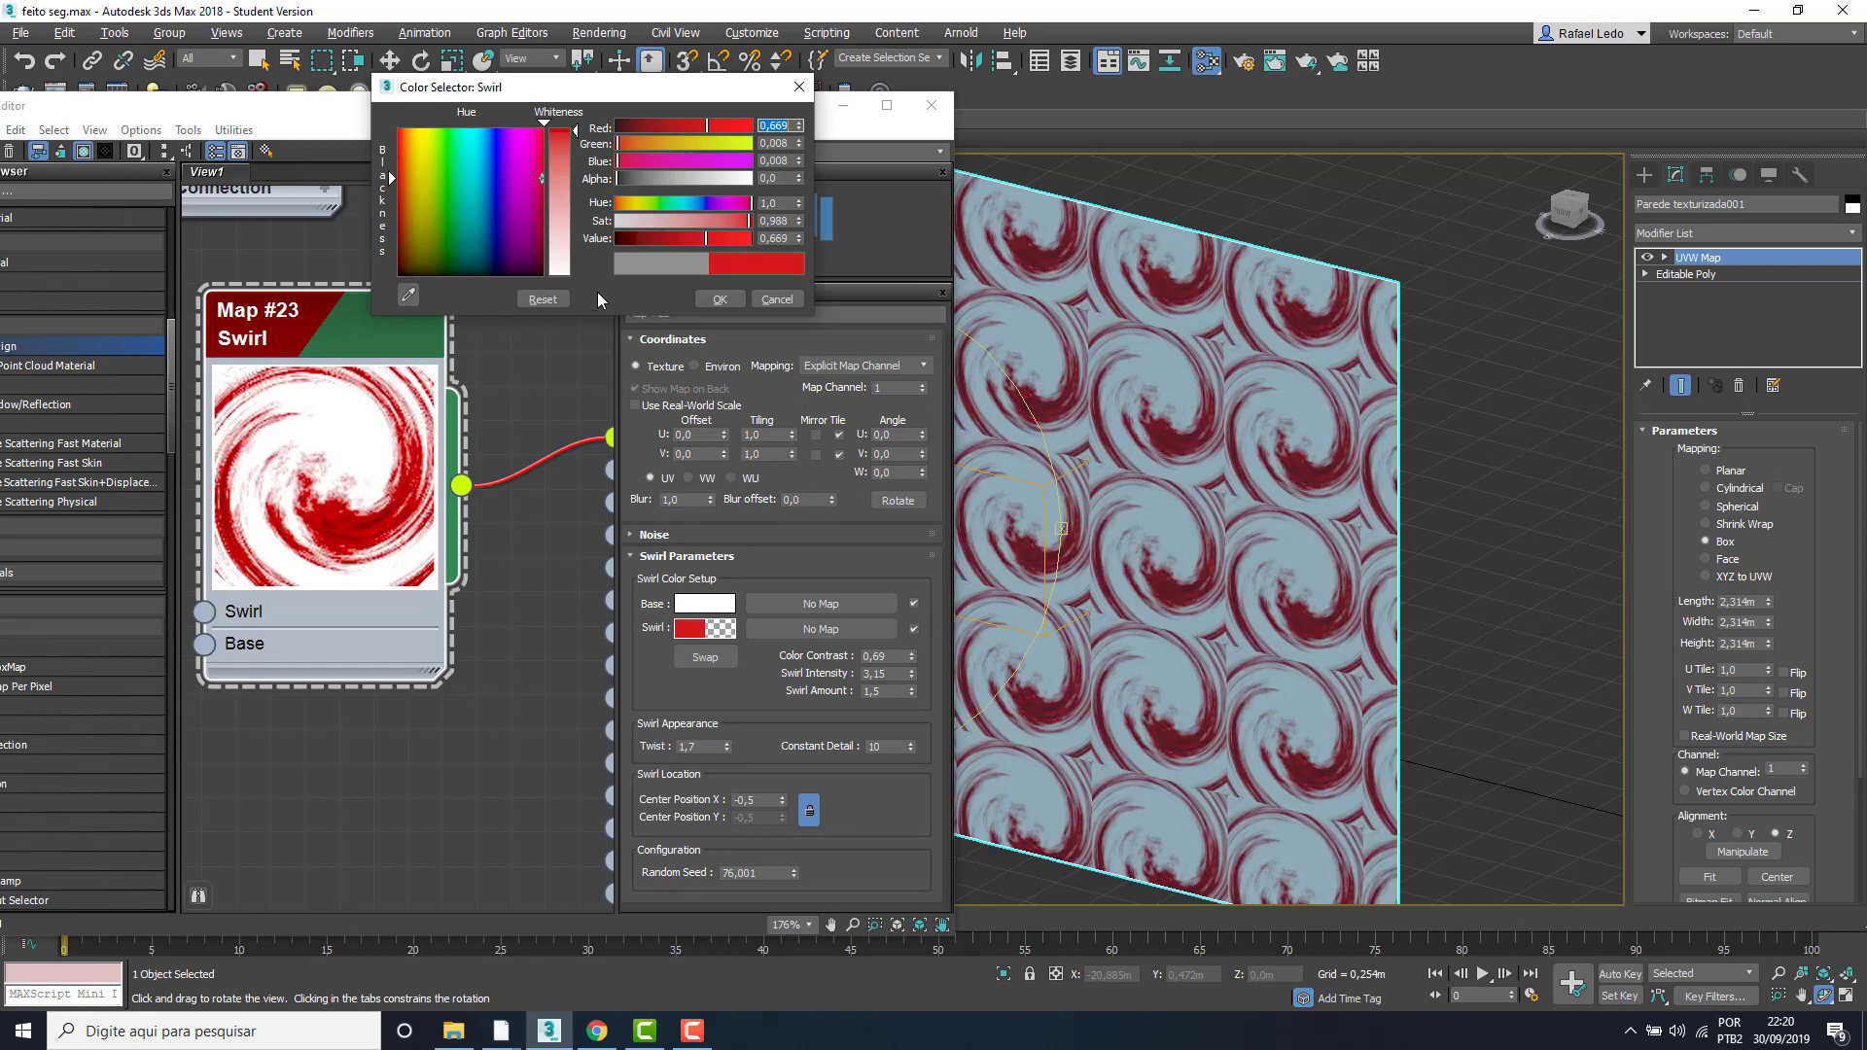
{"action": "left_click", "coordinate": [720, 299]}
- Close the Slate Material Editor, return to the scale tool, and deselect the wall
{"action": "left_click", "coordinate": [931, 105]}
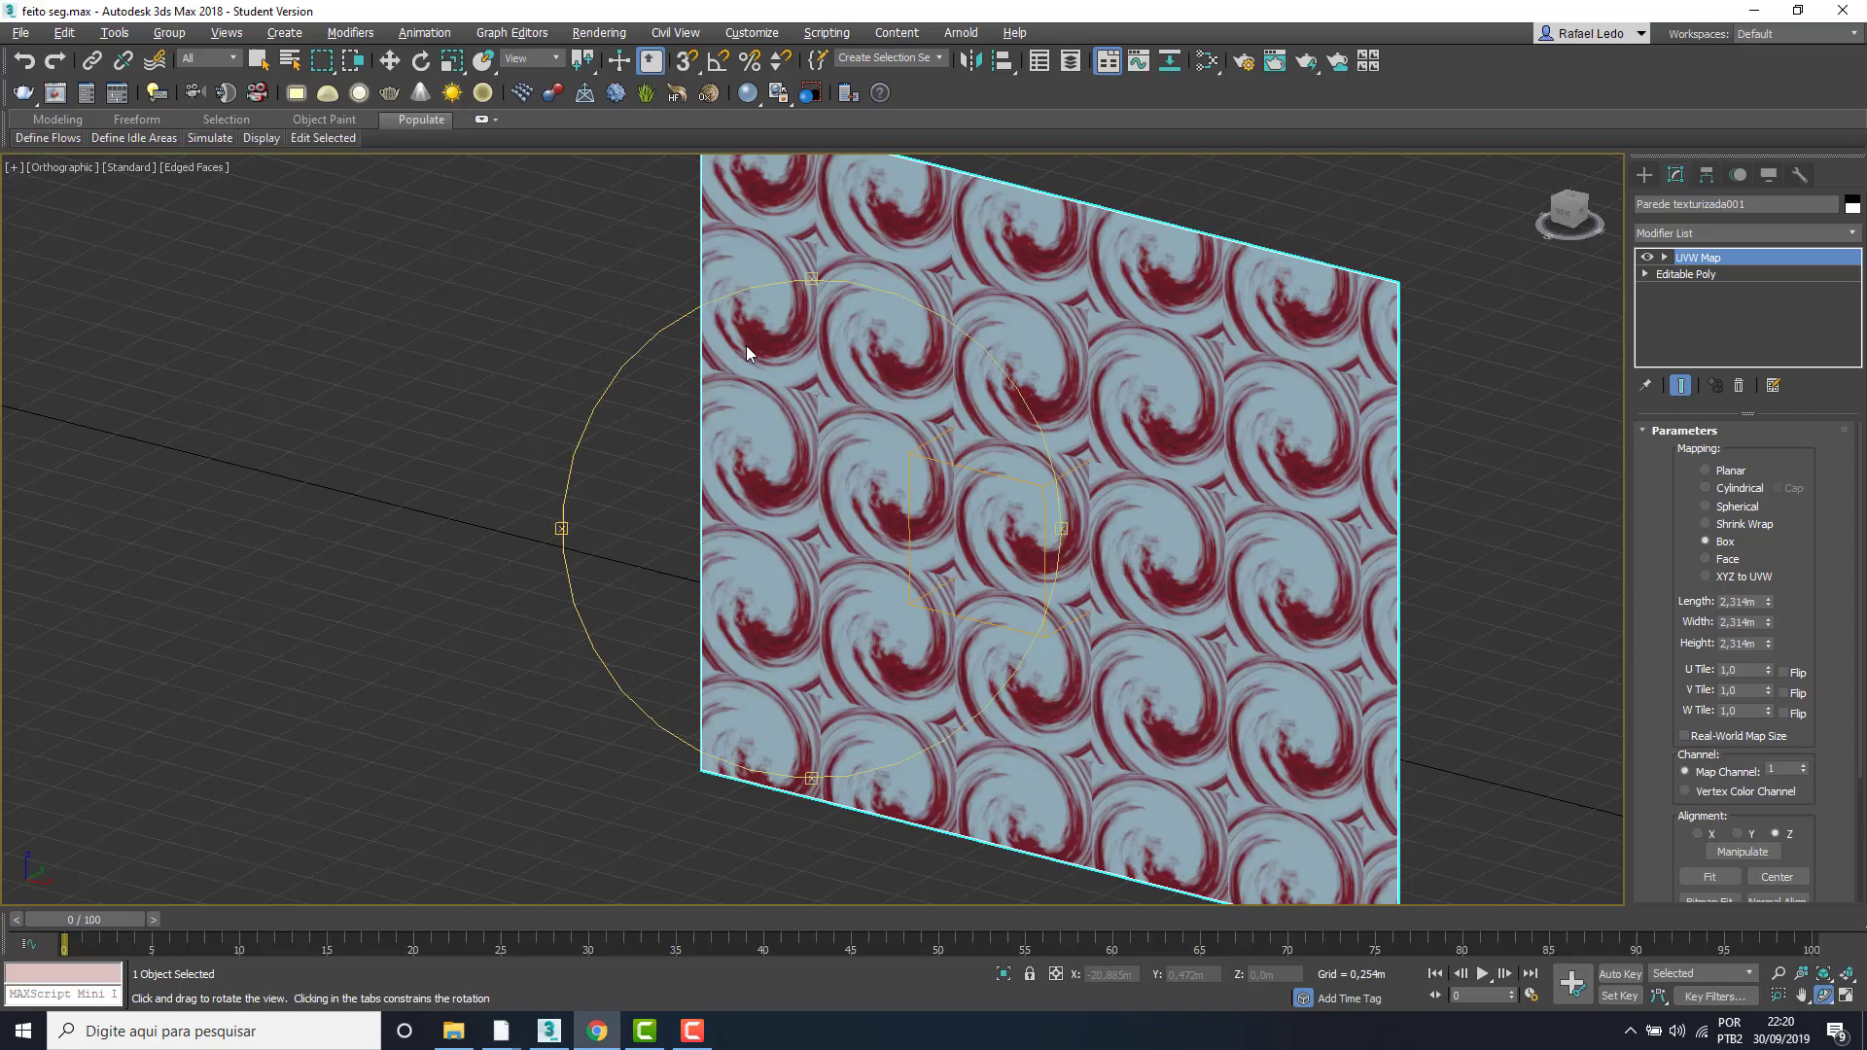
{"action": "key", "text": "r"}
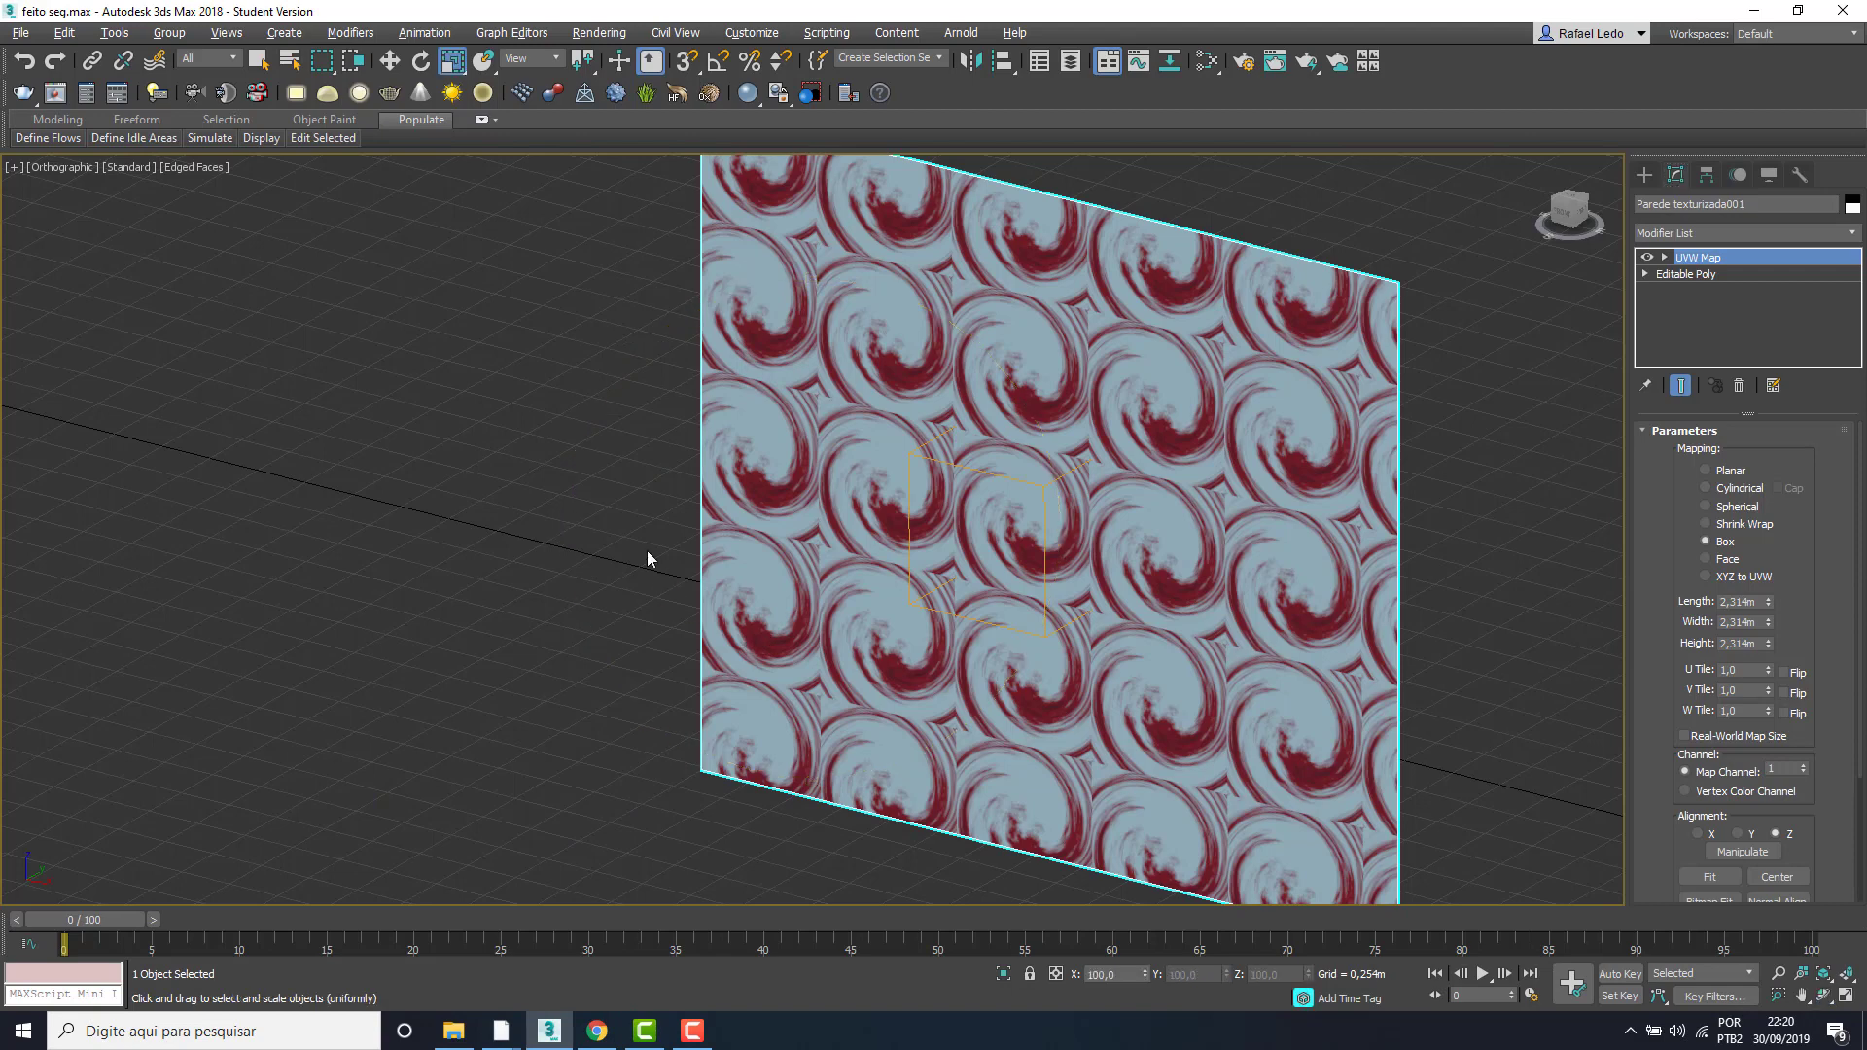
{"action": "left_click", "coordinate": [642, 551]}
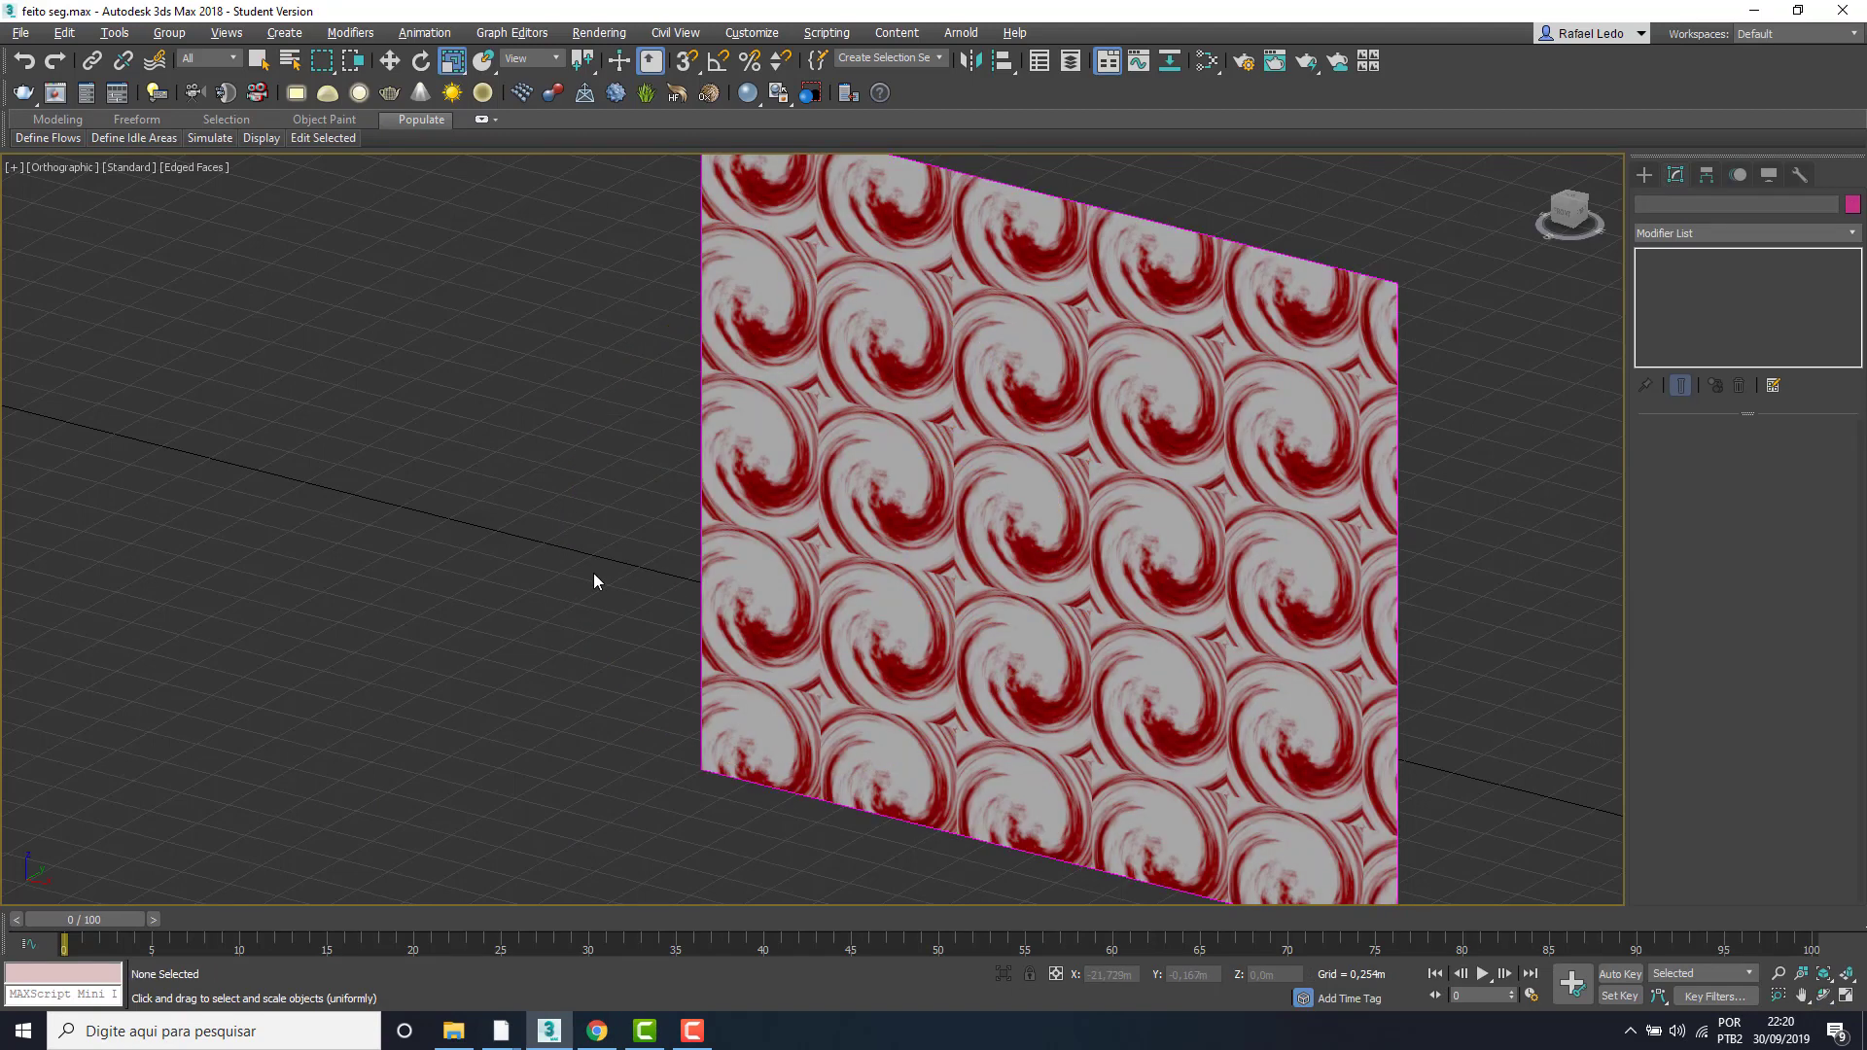
- Switch the viewport to the Camera001 view and unhide all scene objects
{"action": "key", "text": "c"}
{"action": "right_click", "coordinate": [617, 570]}
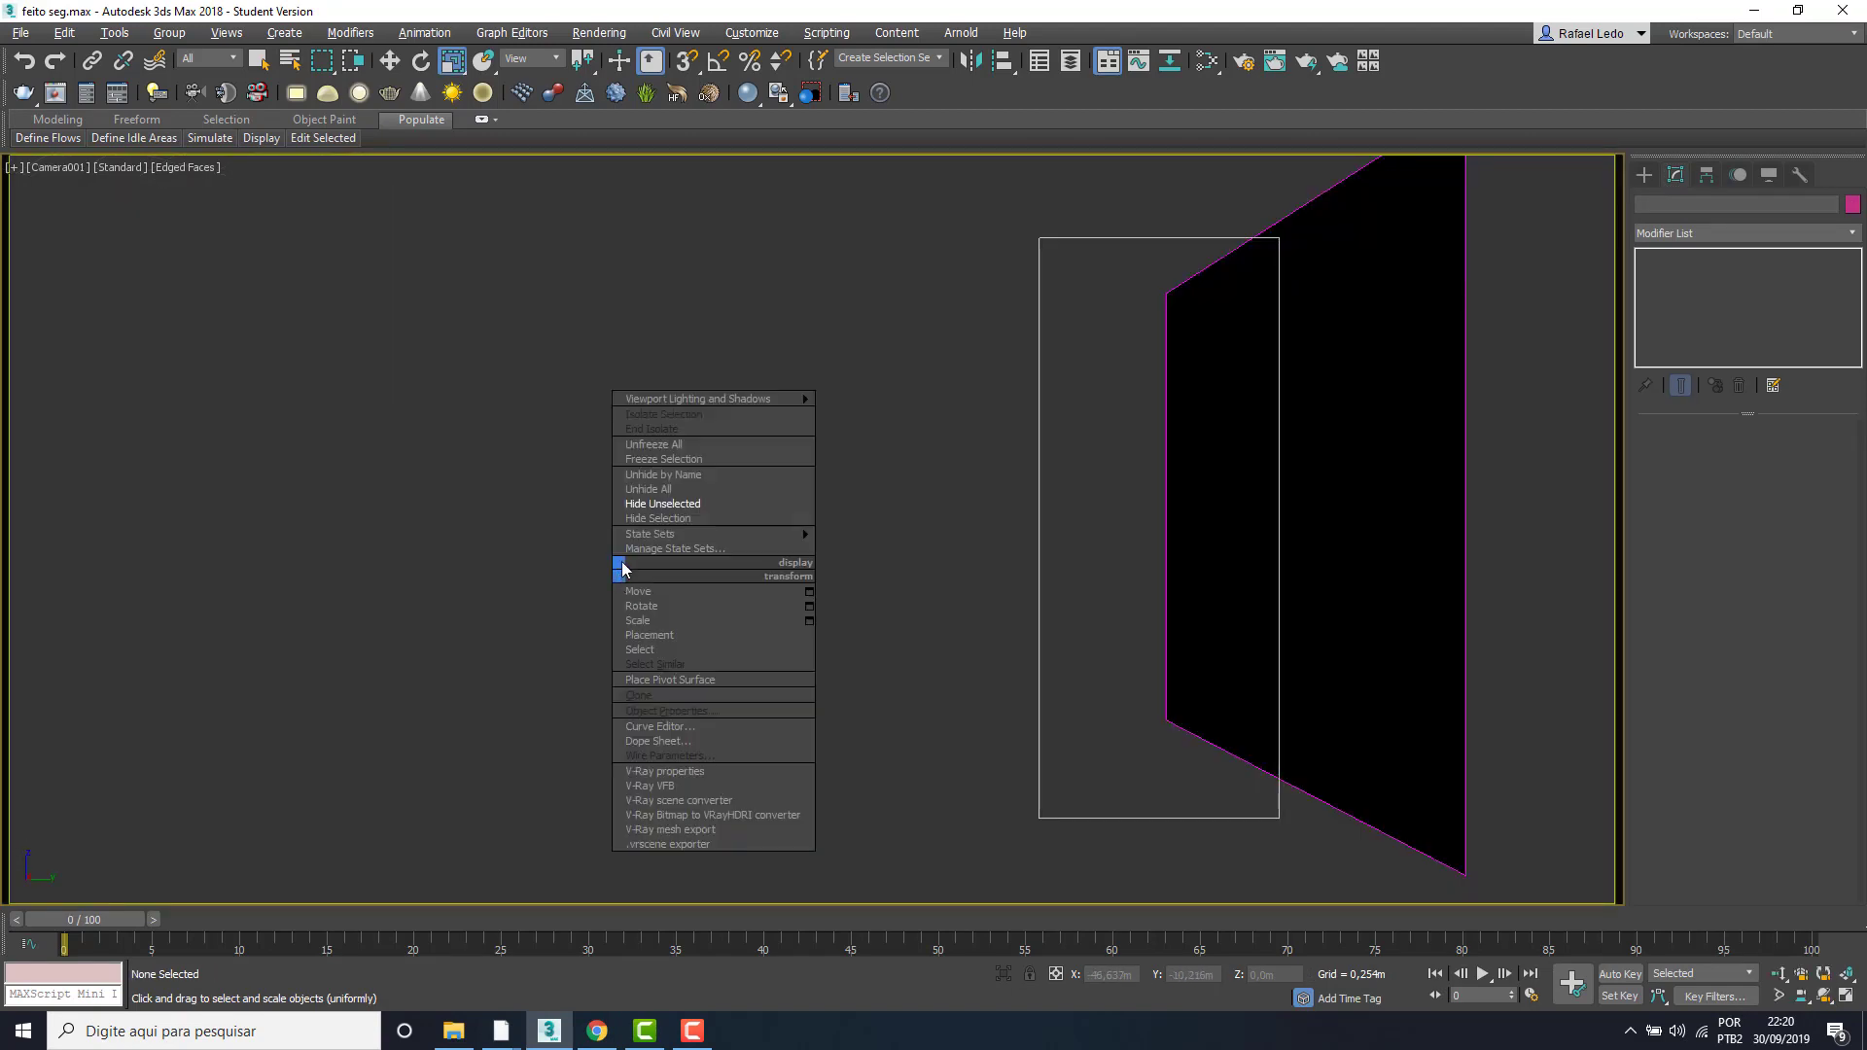
{"action": "left_click", "coordinate": [641, 492]}
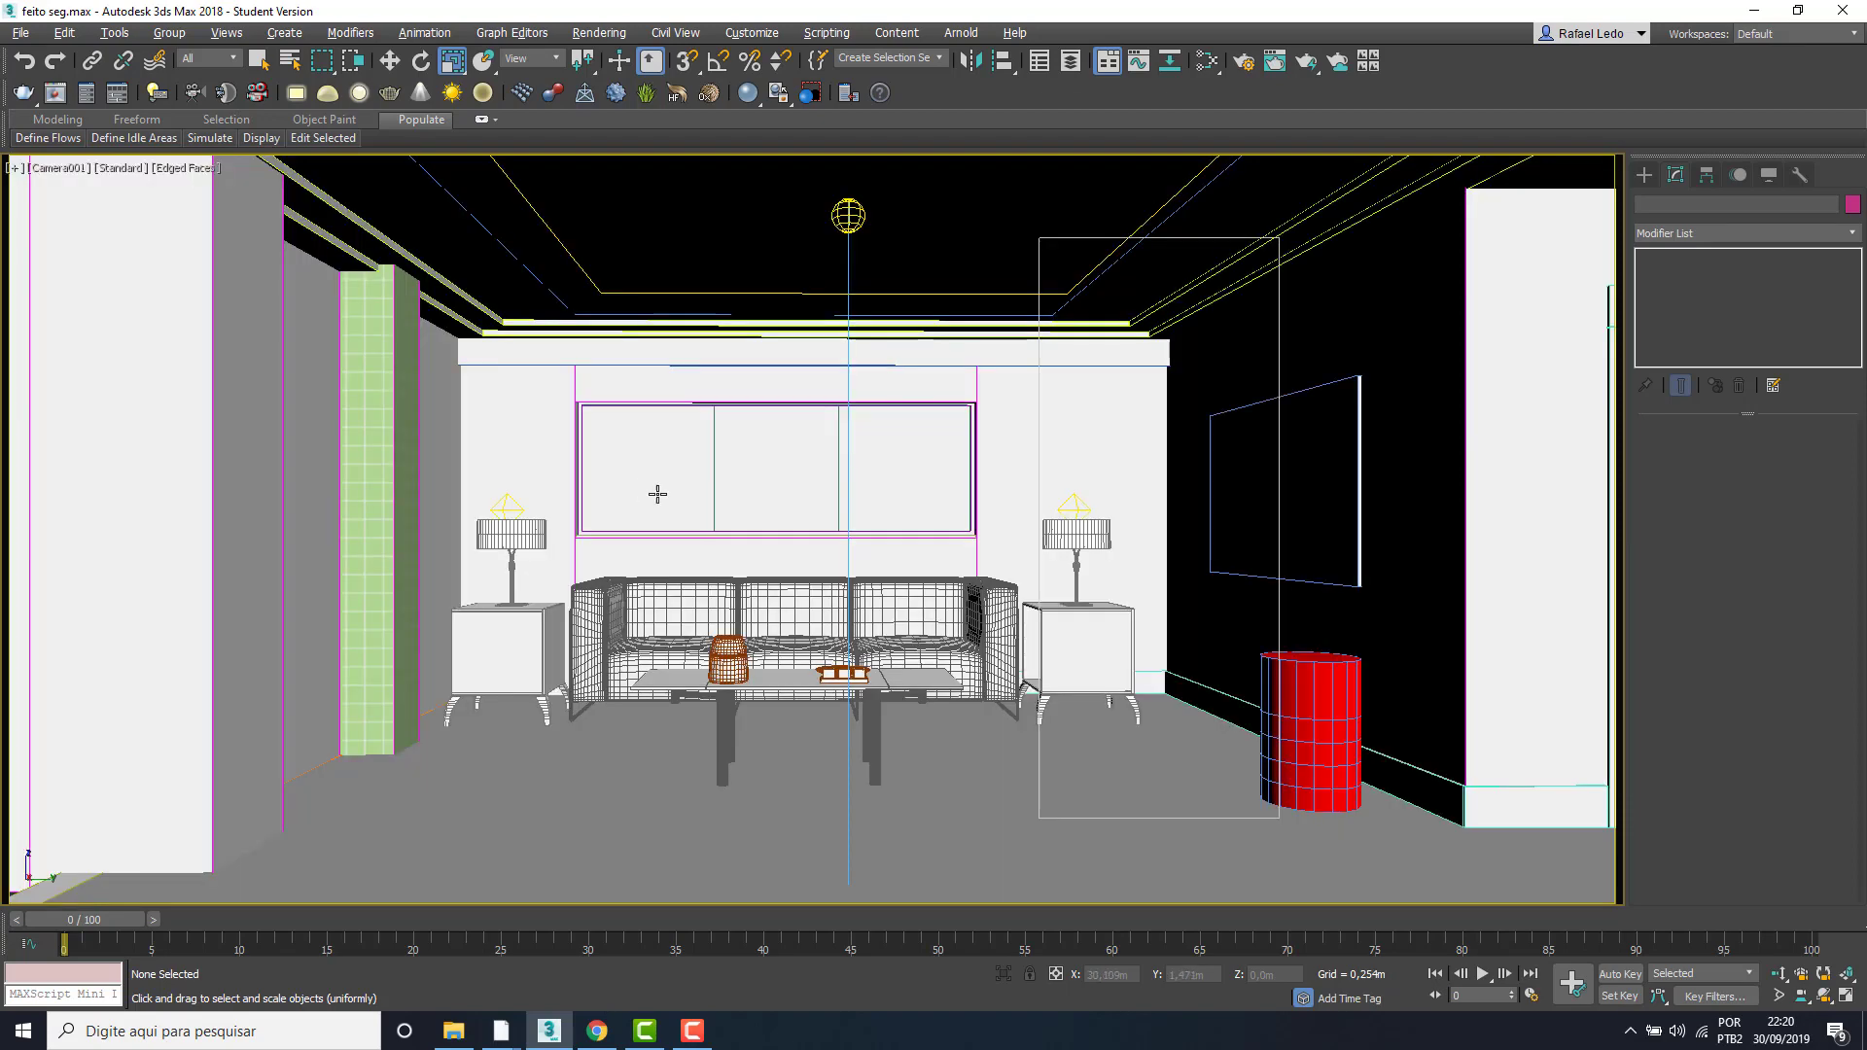
- Enlarge the render region to cover the side wall and red cylinder from ceiling to floor, and render that region
{"action": "left_click", "coordinate": [1286, 64]}
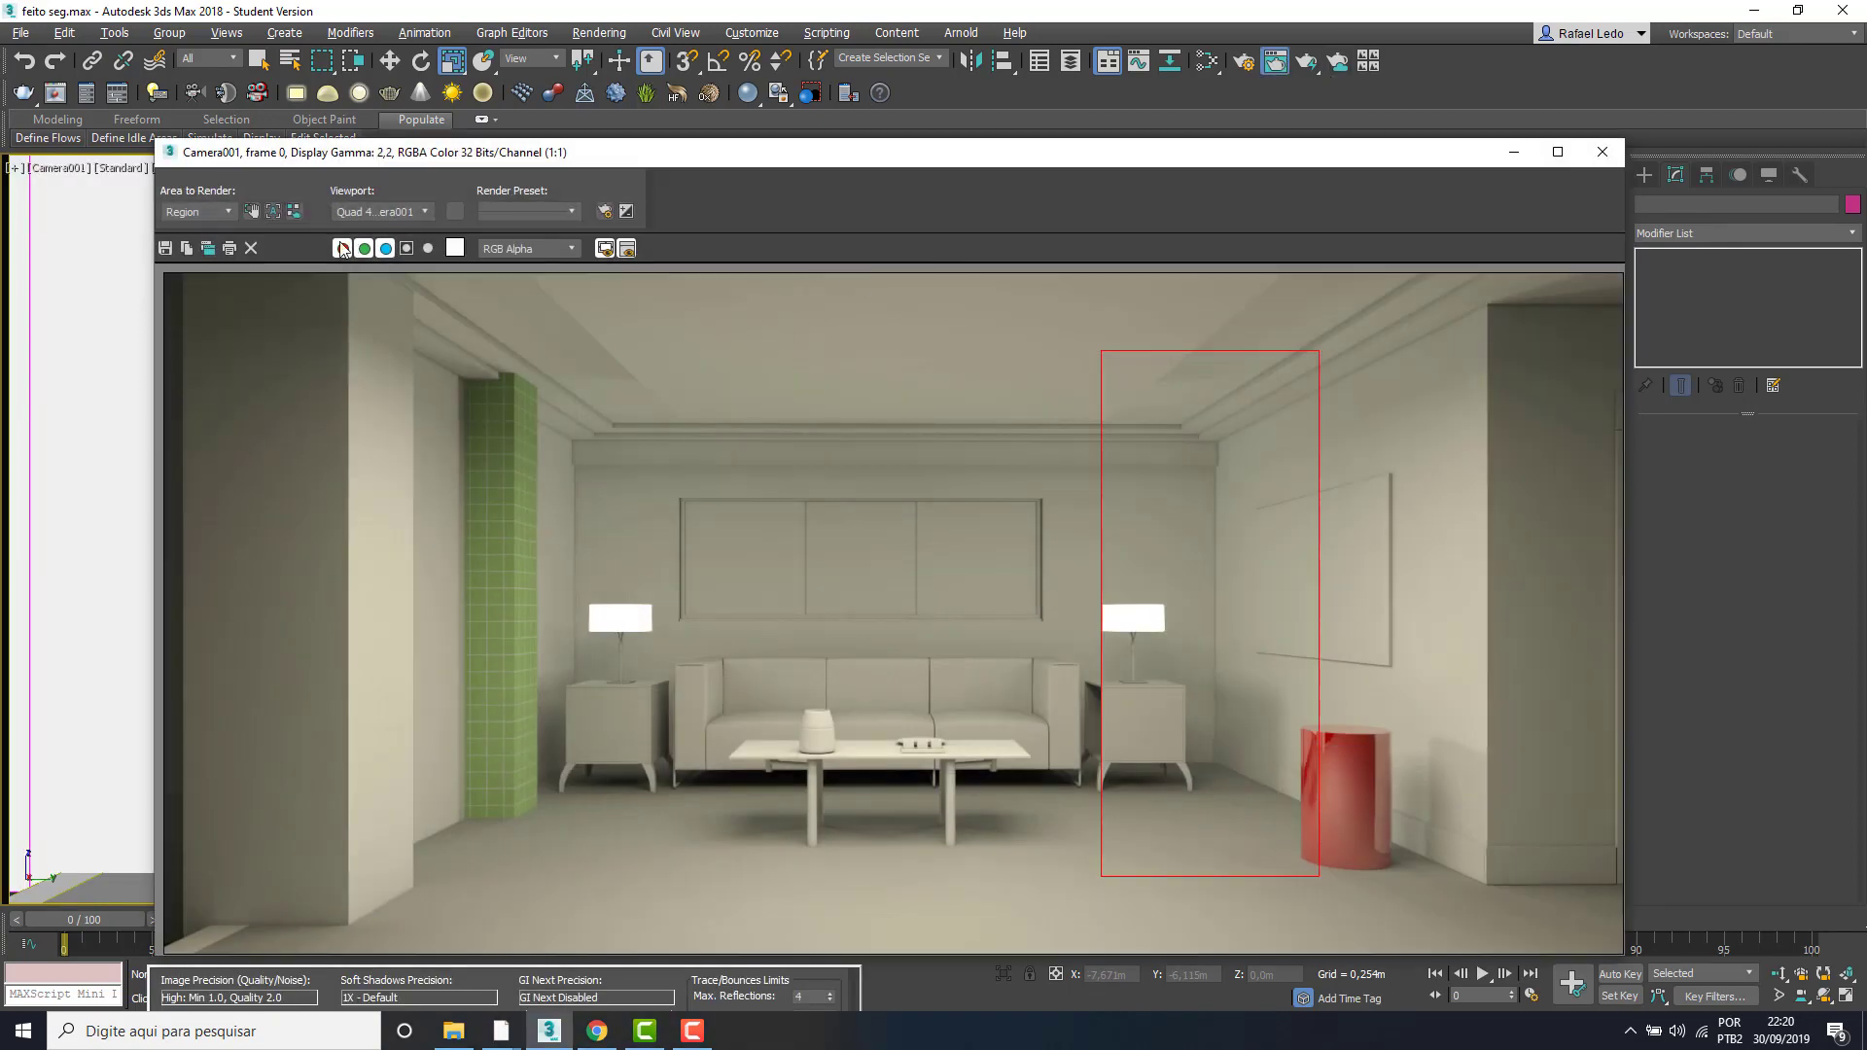
{"action": "left_click", "coordinate": [255, 212]}
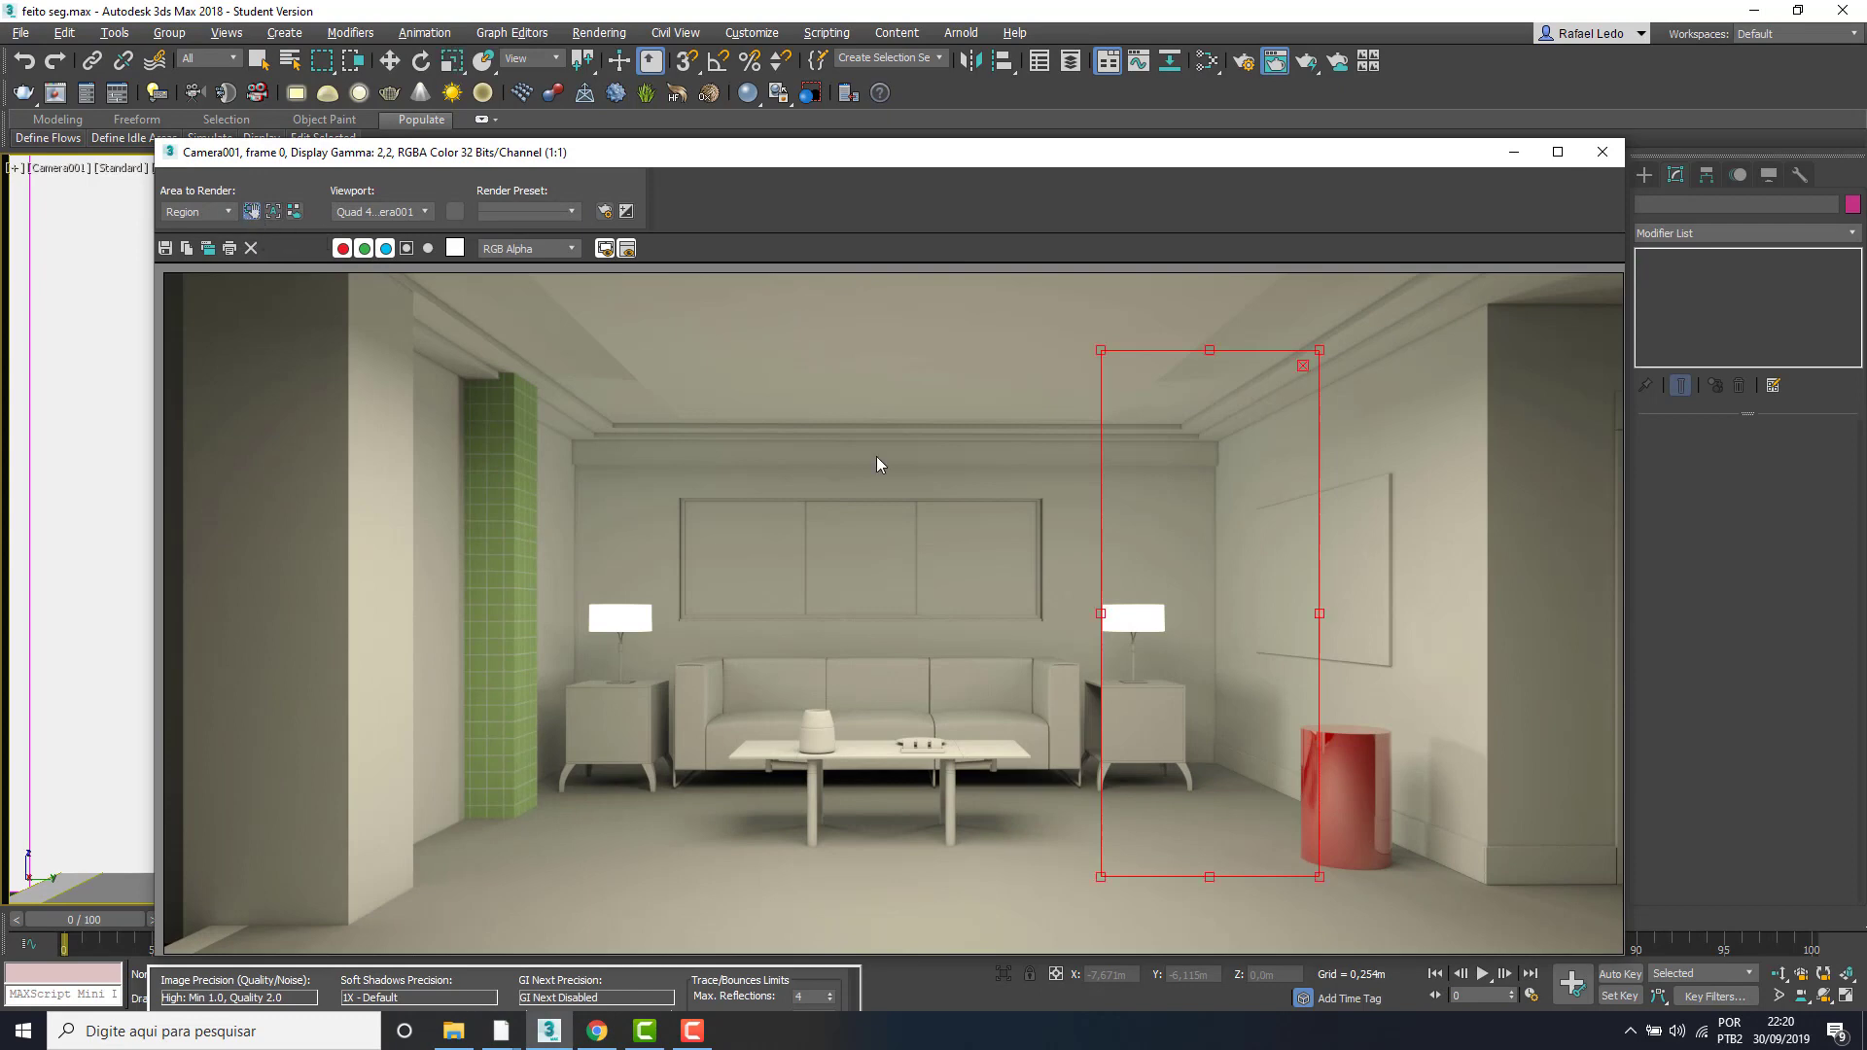
{"action": "left_click_drag", "start_coordinate": [1267, 487], "coordinate": [1303, 411]}
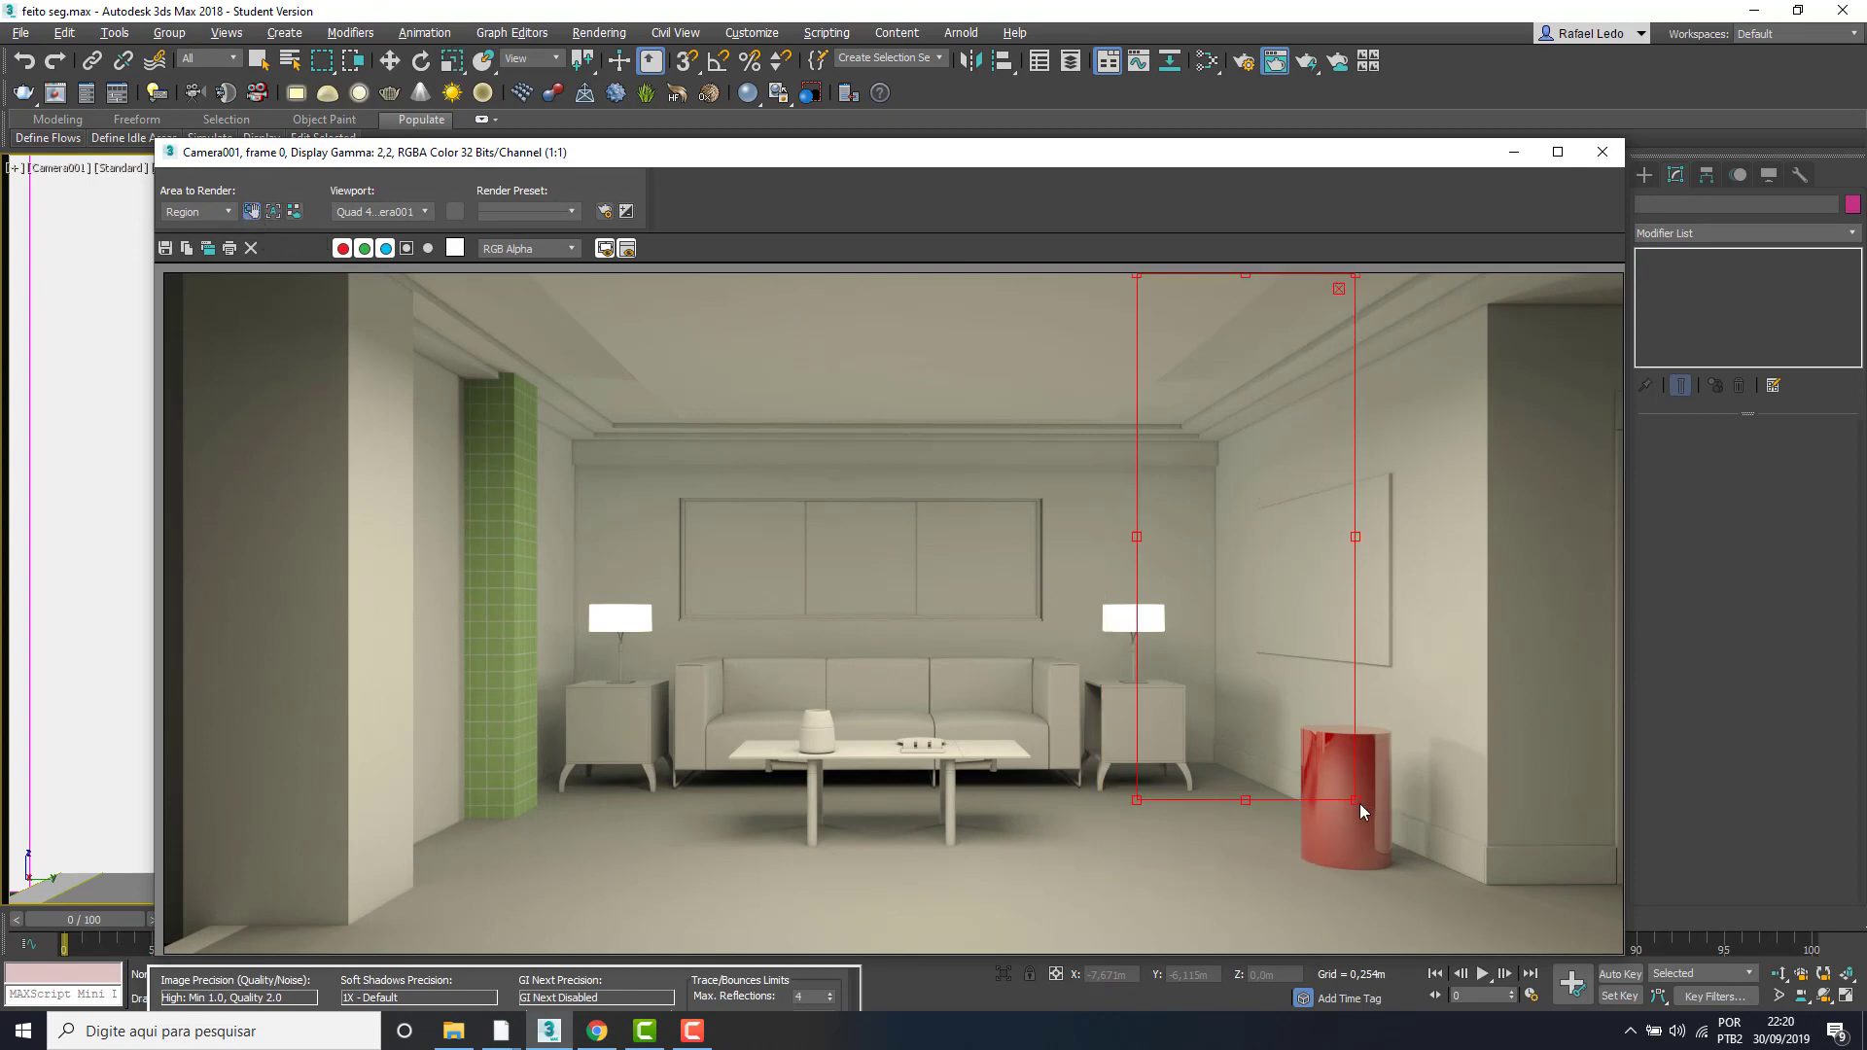
{"action": "left_click_drag", "start_coordinate": [1359, 803], "coordinate": [1556, 927]}
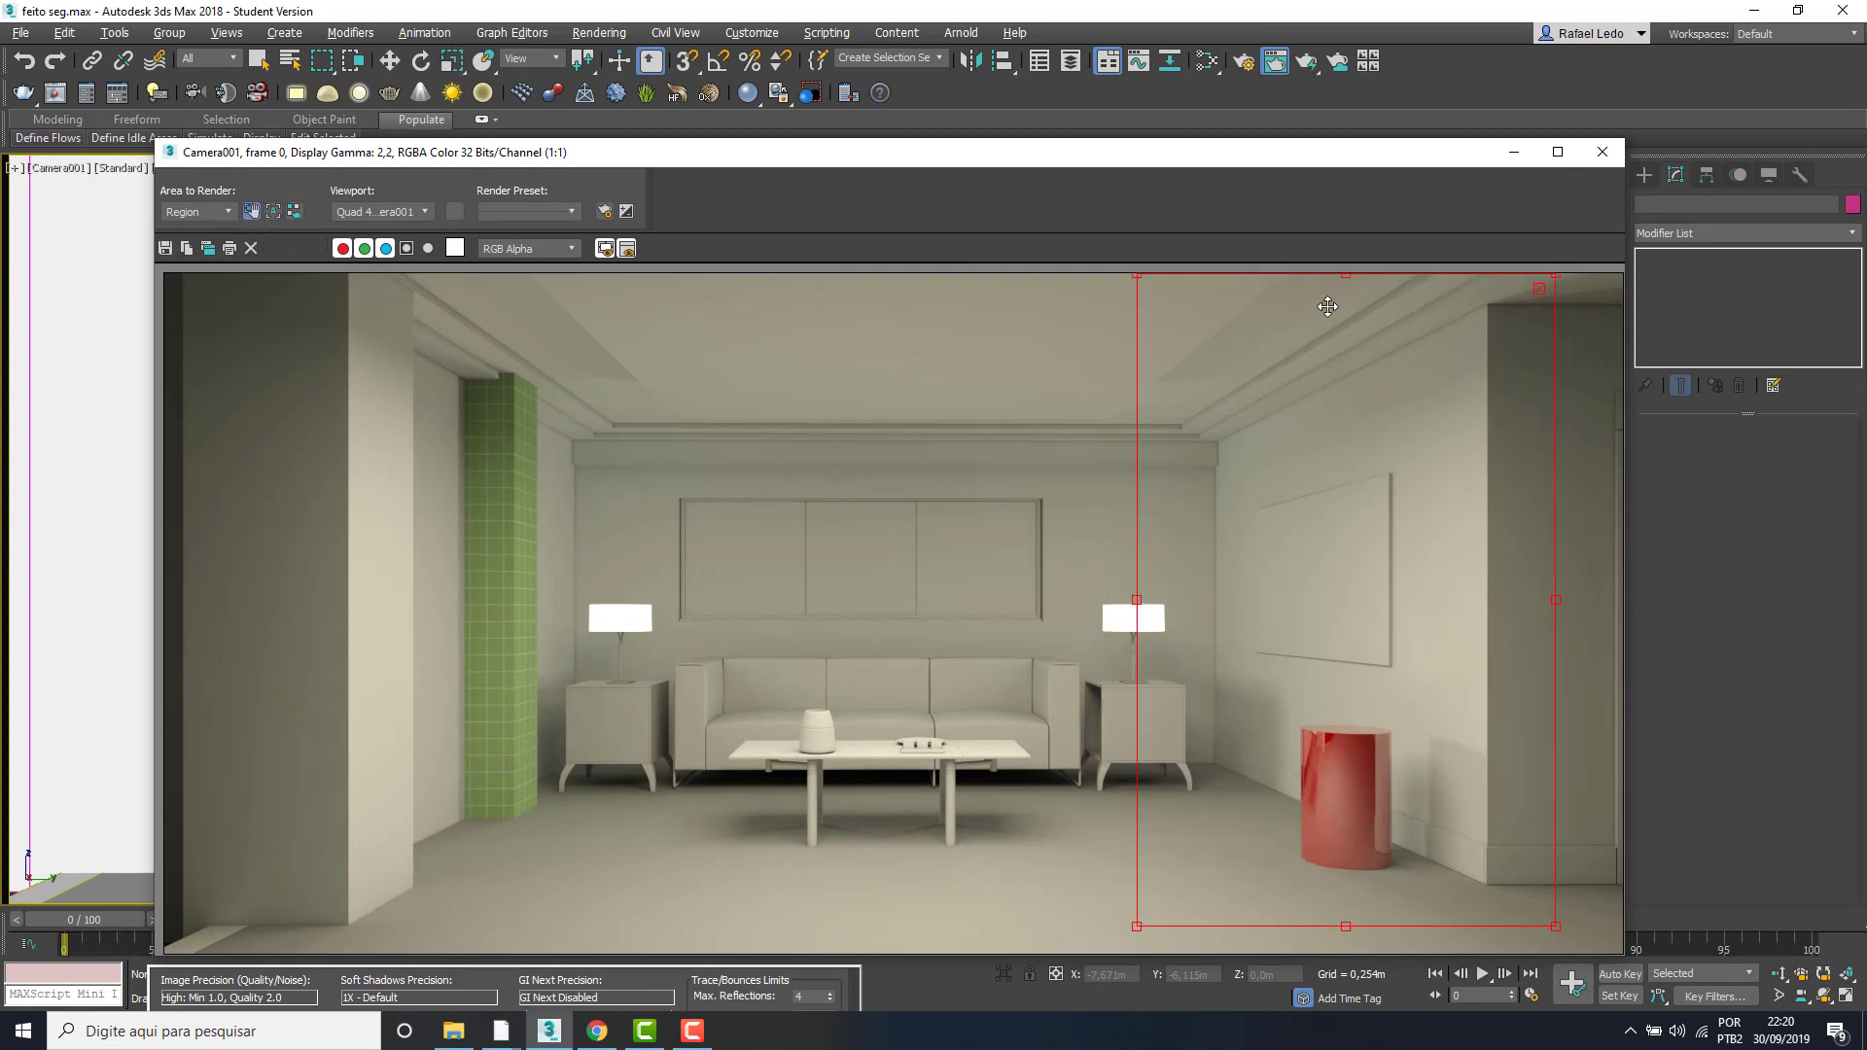
{"action": "left_click", "coordinate": [1309, 61]}
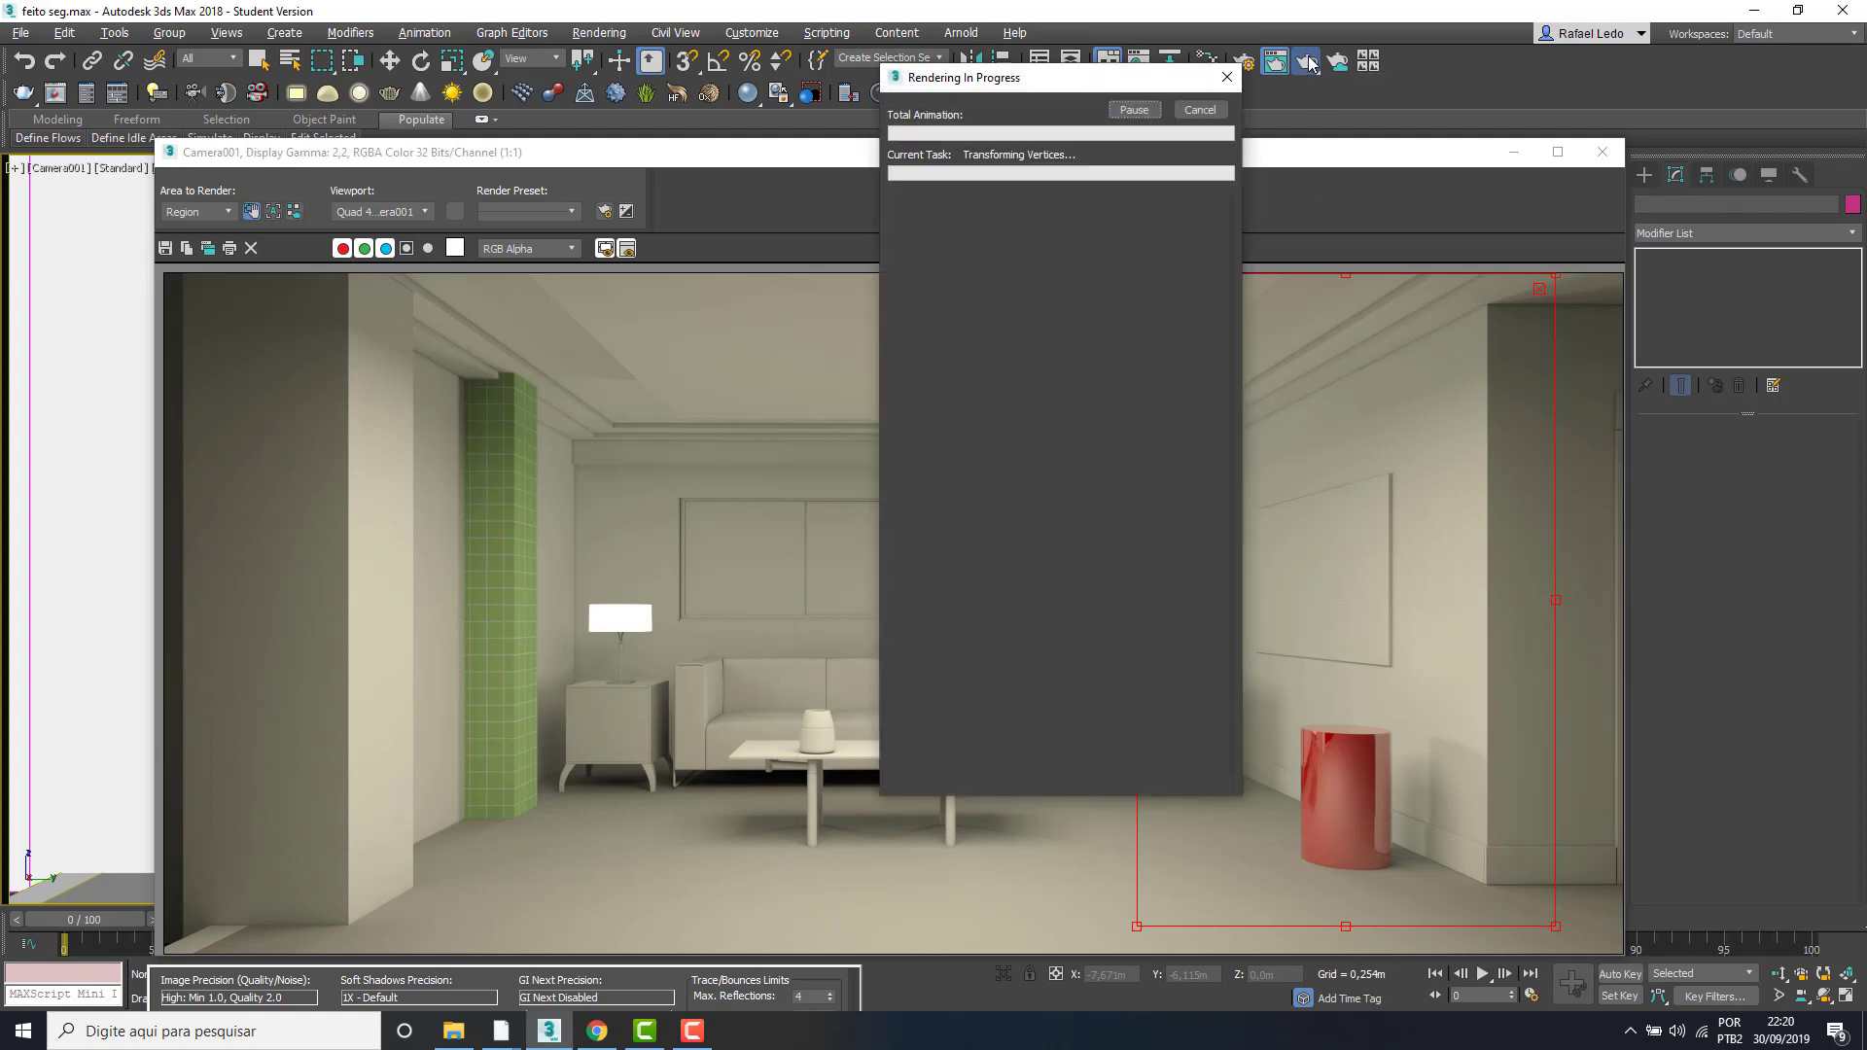